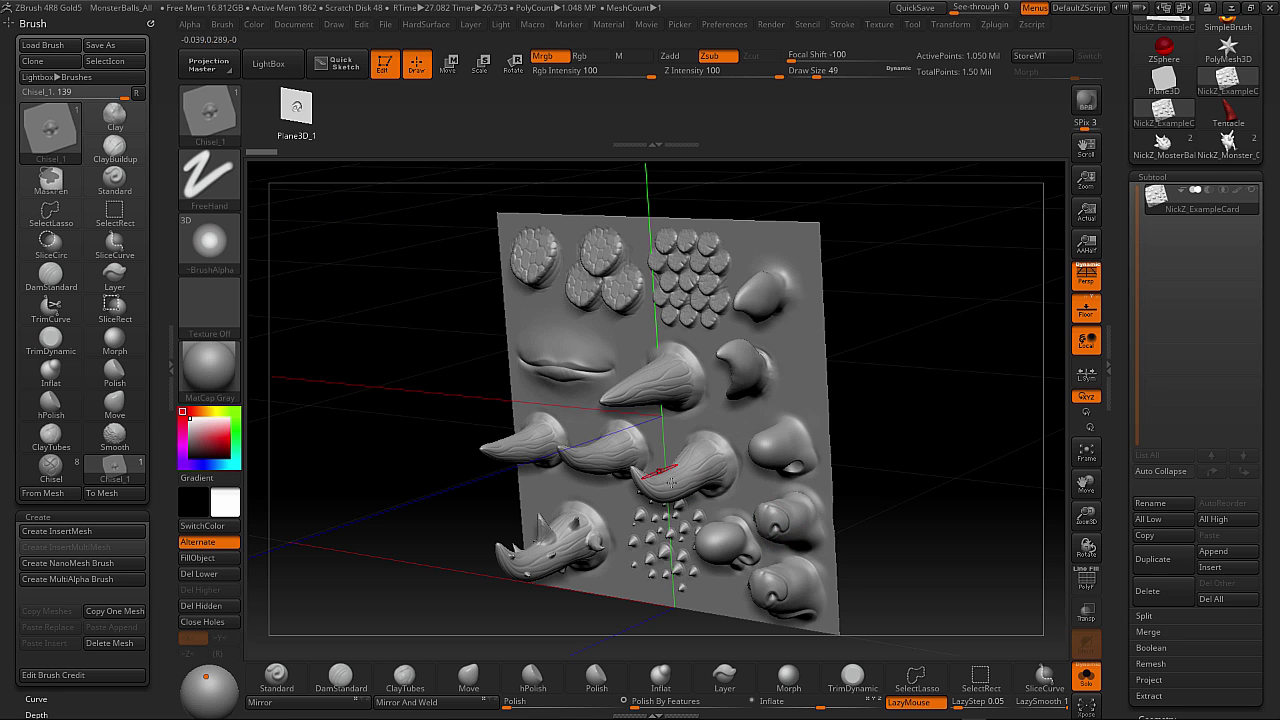
Inspect the example card's sculpted scales, horns and ears from several angles, and switch to the monster ball model to view it.
mouse_move(886, 500)
mouse_down()
mouse_move(917, 503)
mouse_move(811, 443)
mouse_up()
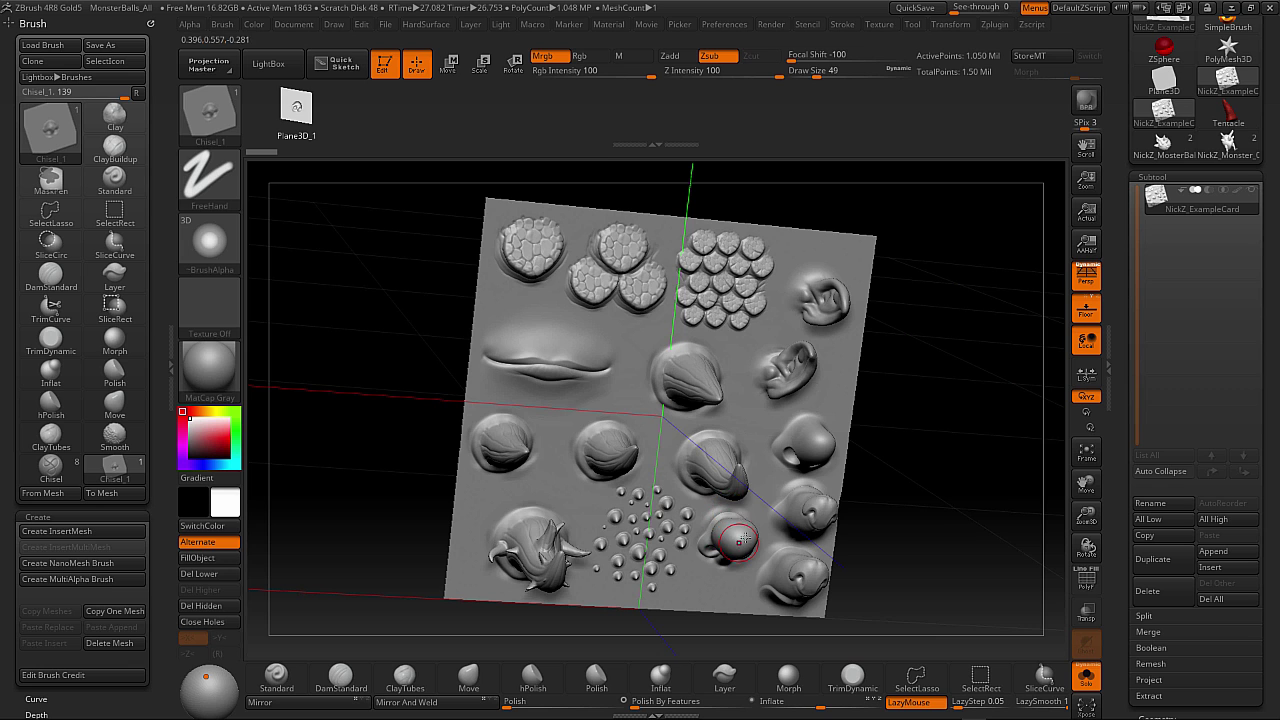
mouse_move(872, 505)
mouse_down()
mouse_move(893, 495)
mouse_move(868, 512)
mouse_up()
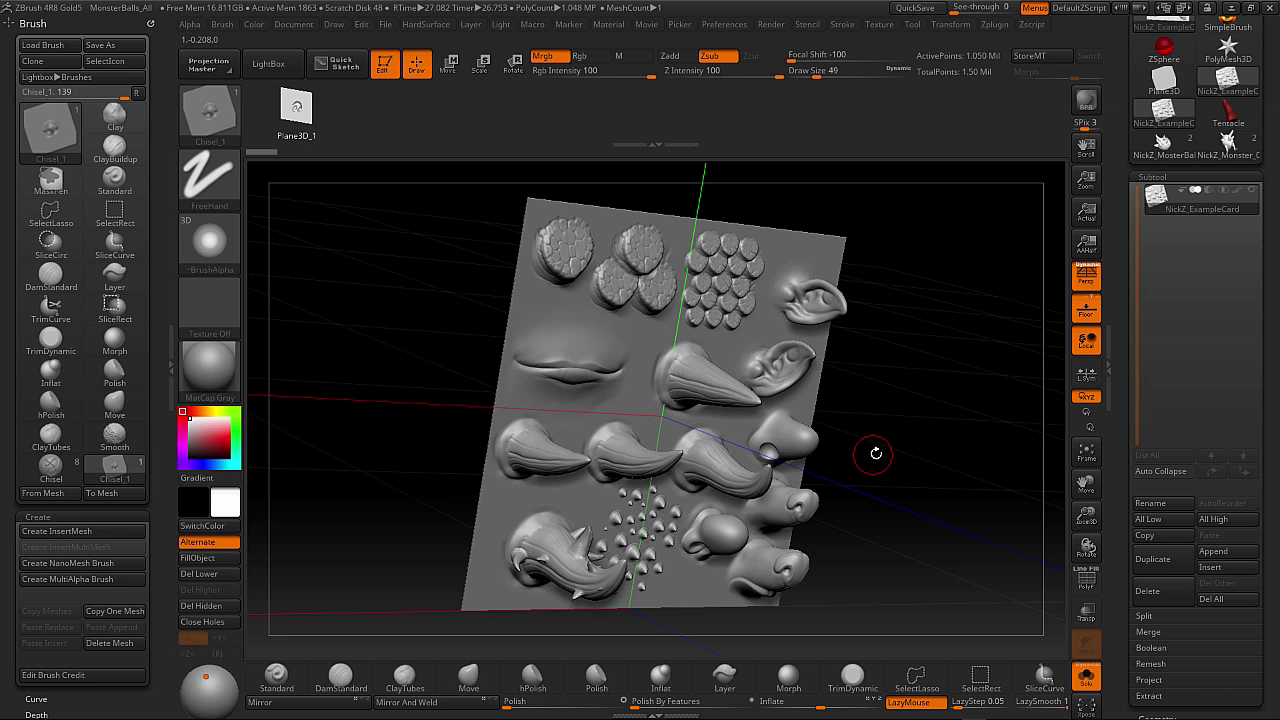
shift+drag(883, 466, 913, 472)
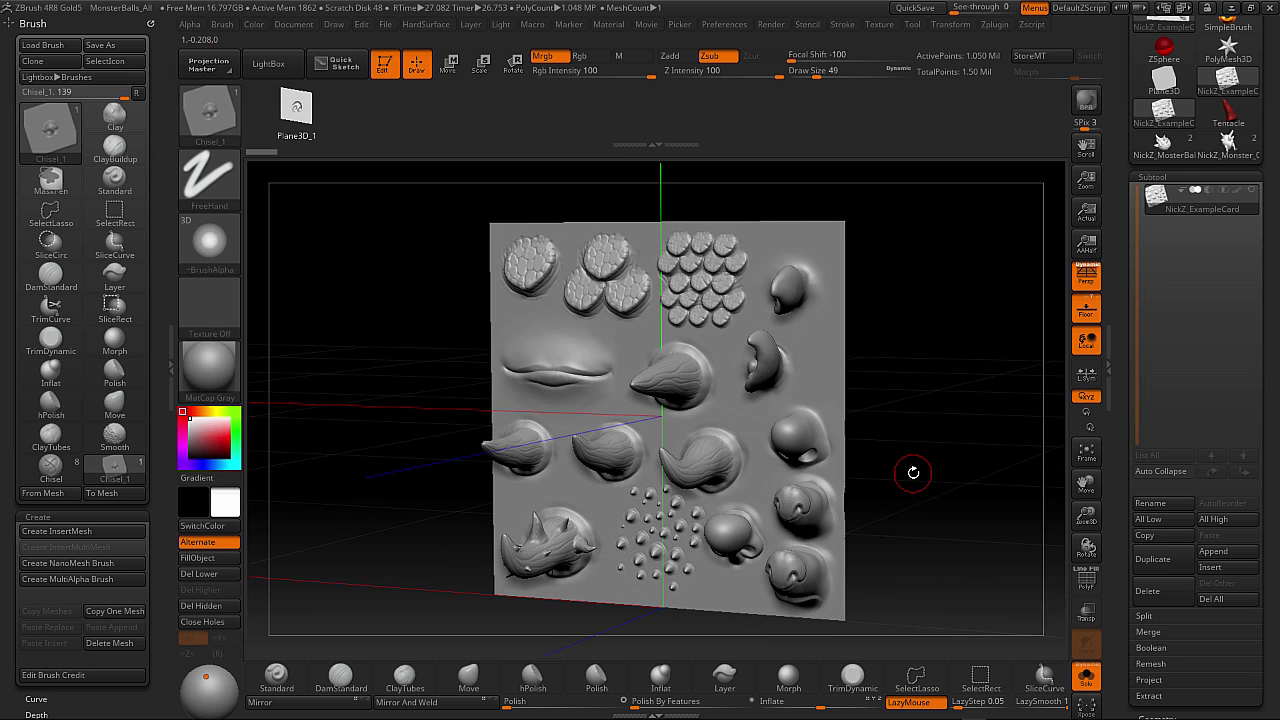
click(1170, 152)
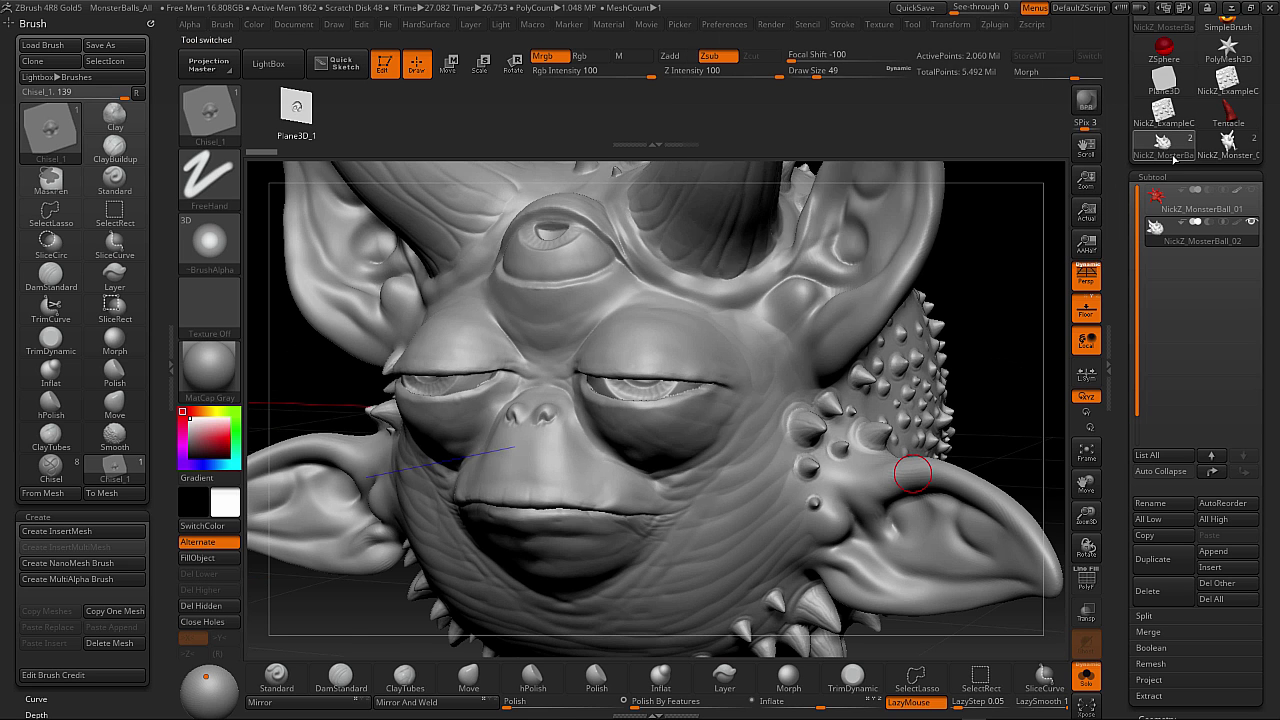
key(f)
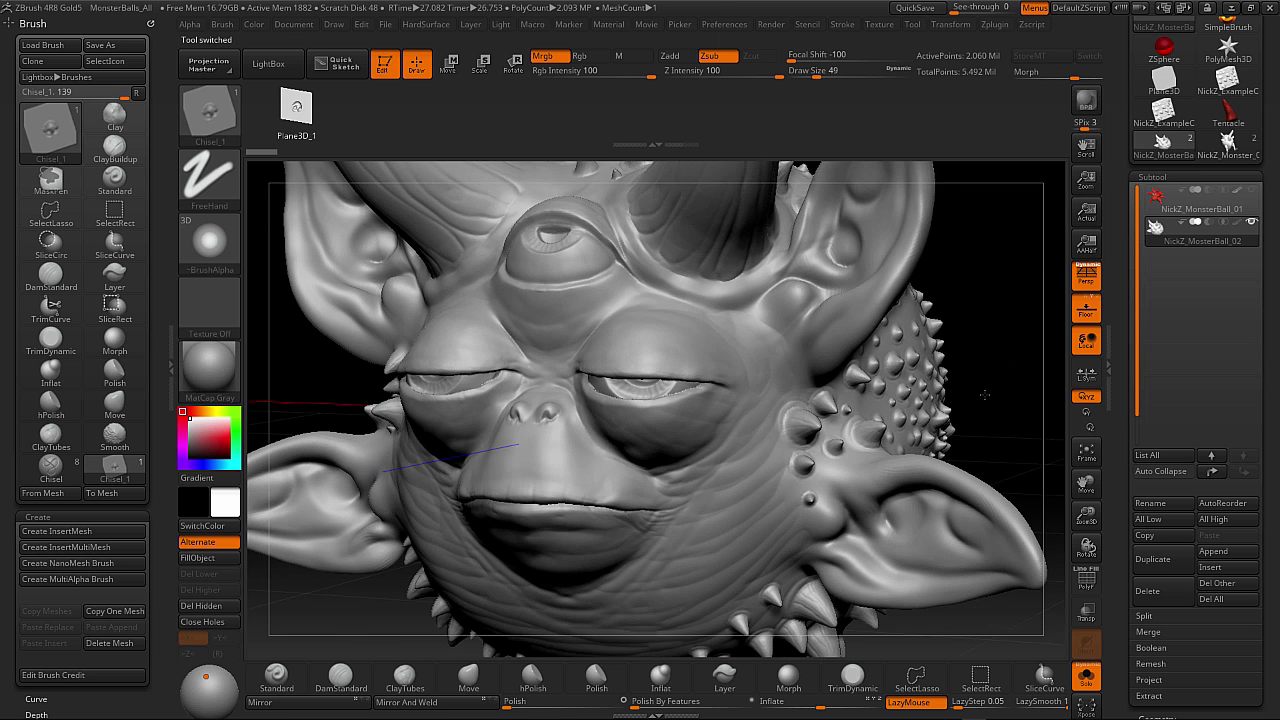
drag(936, 423, 917, 552)
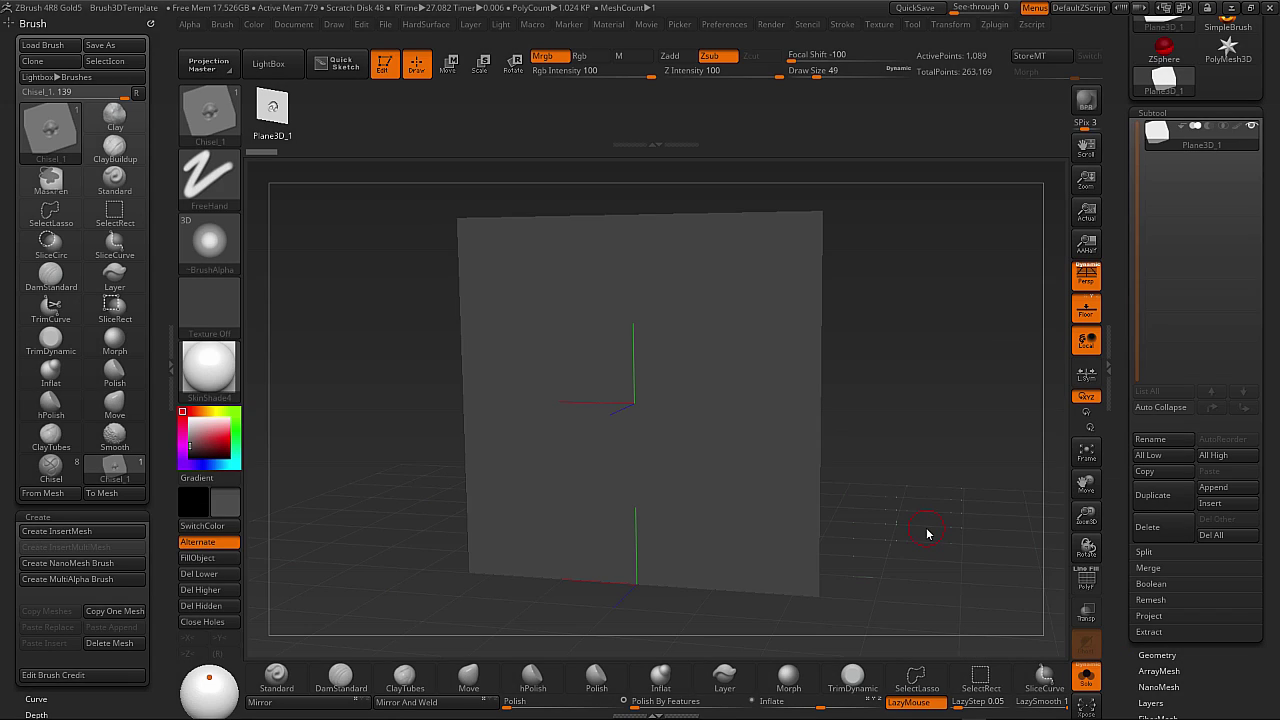
Turn on the polyframe display for the template plane to show its wireframe.
drag(907, 476, 906, 475)
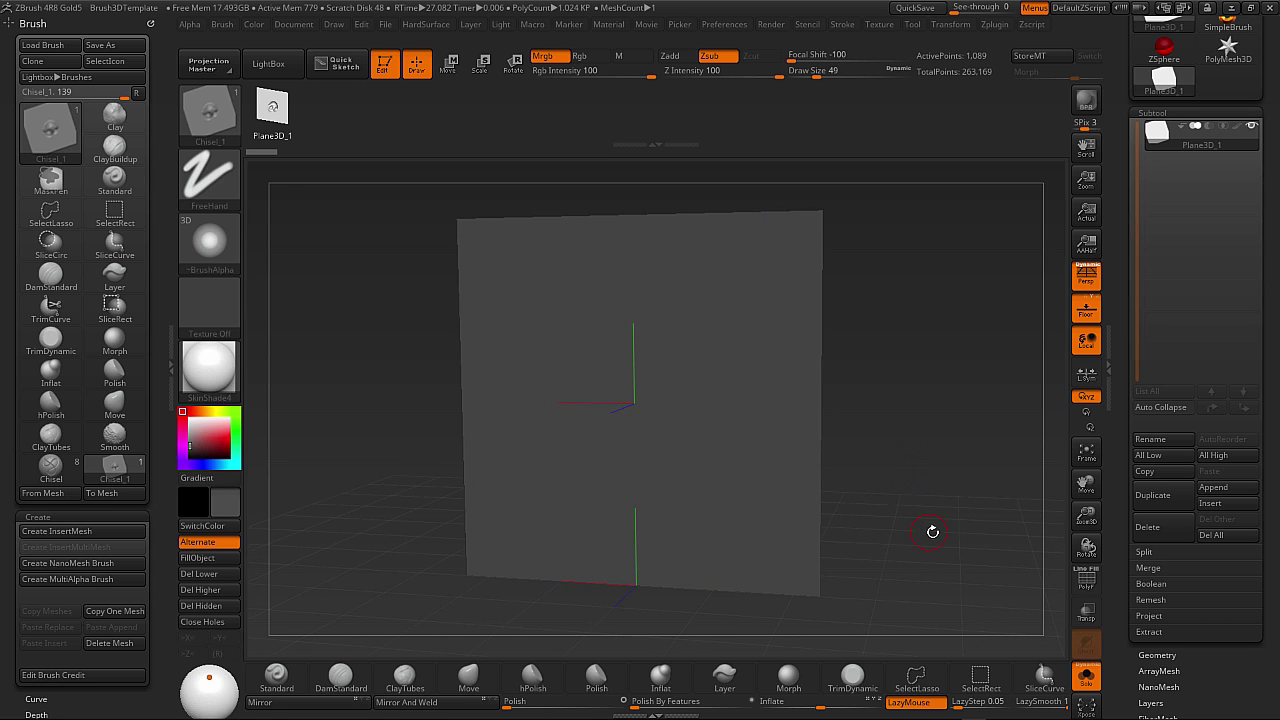
click(1085, 584)
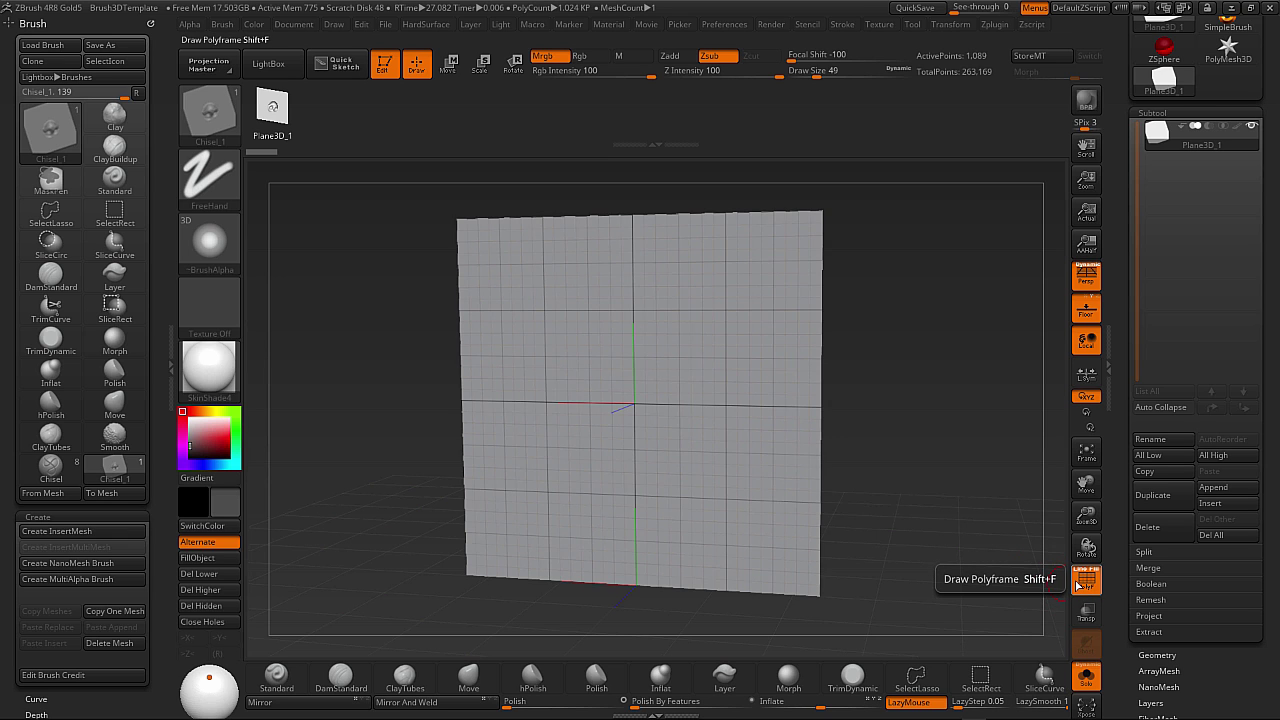
mouse_move(871, 451)
mouse_down()
mouse_move(883, 446)
mouse_move(867, 461)
mouse_move(891, 457)
mouse_up()
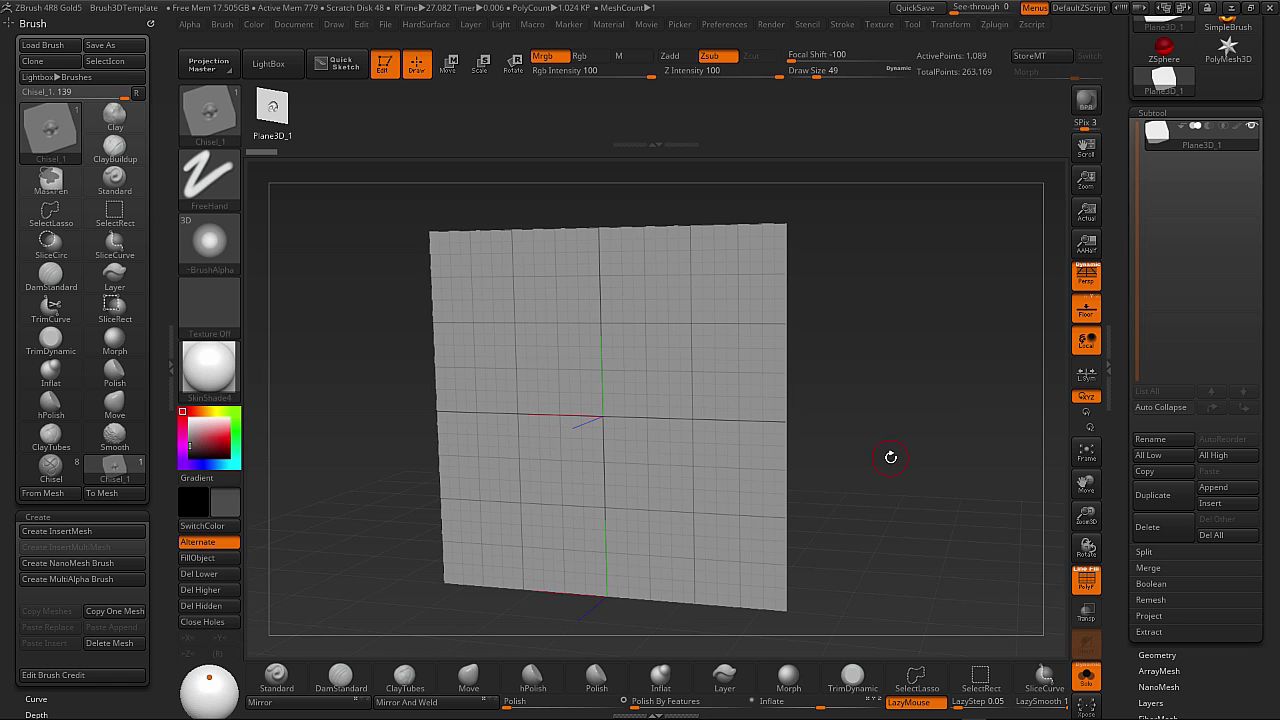
Look up the Brush3DTemplate folder among the LightBox projects and close the browser without loading a project.
key(comma)
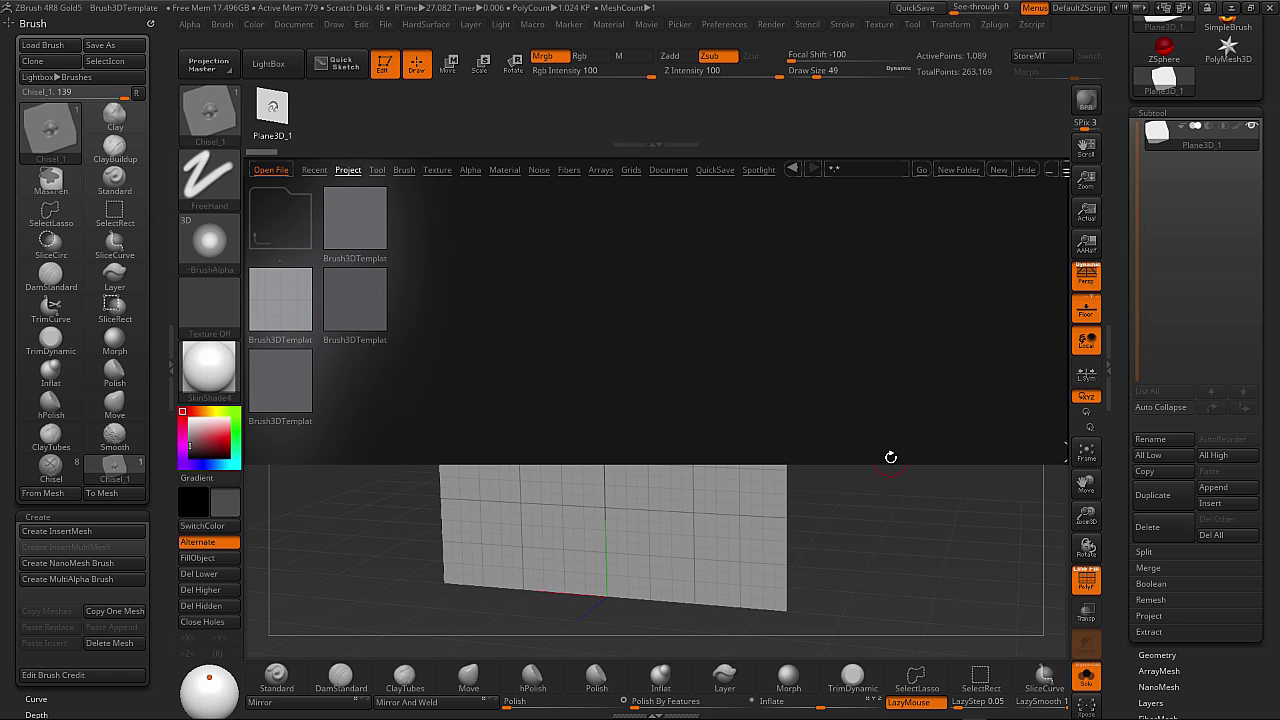
click(286, 225)
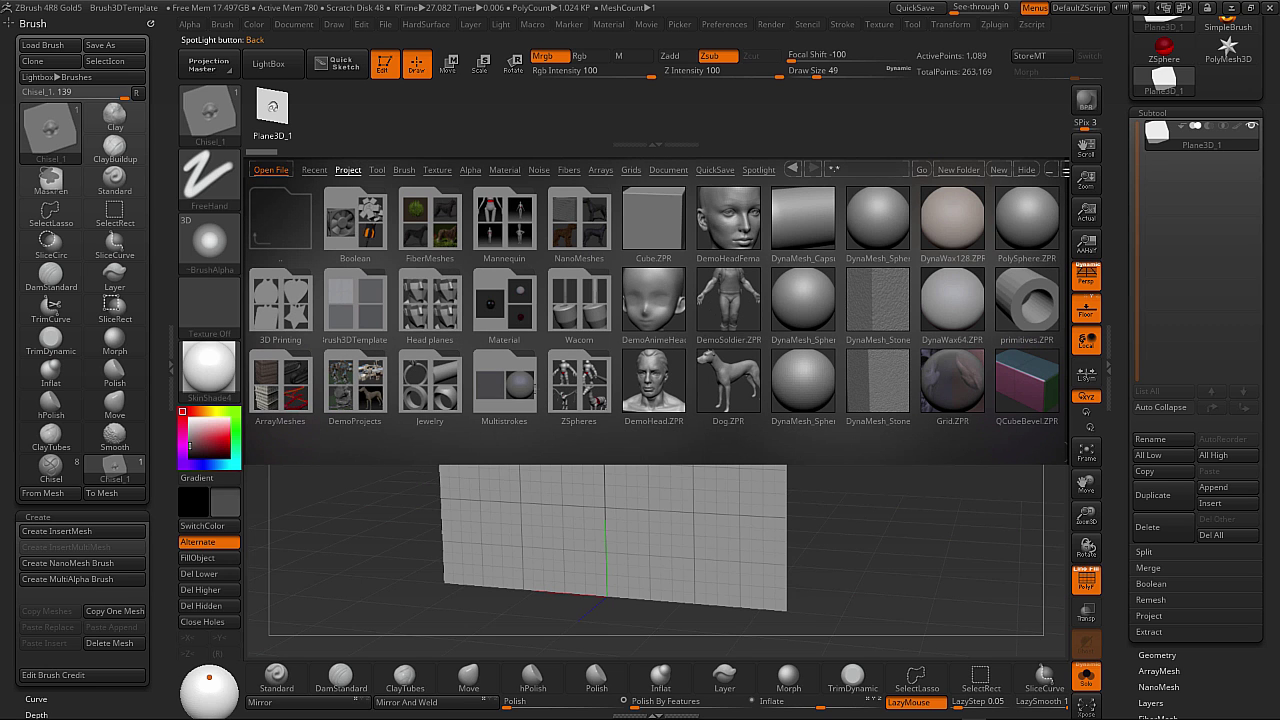
click(362, 318)
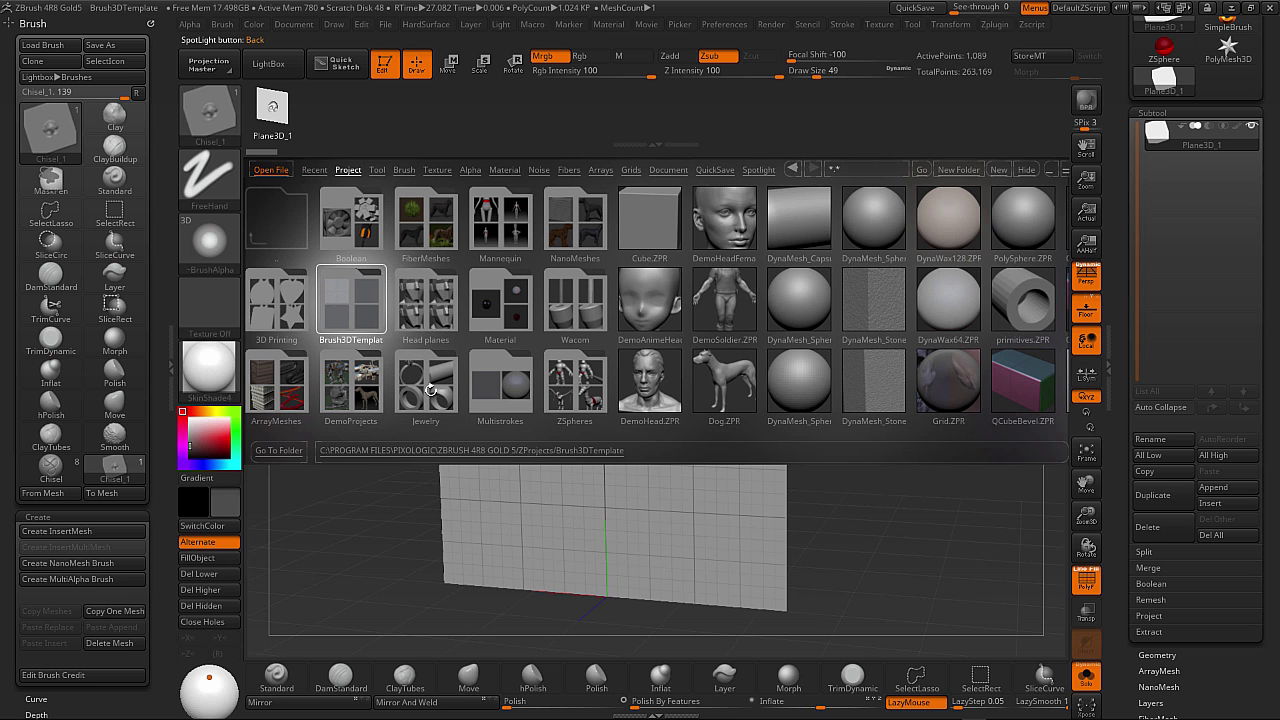
click(351, 305)
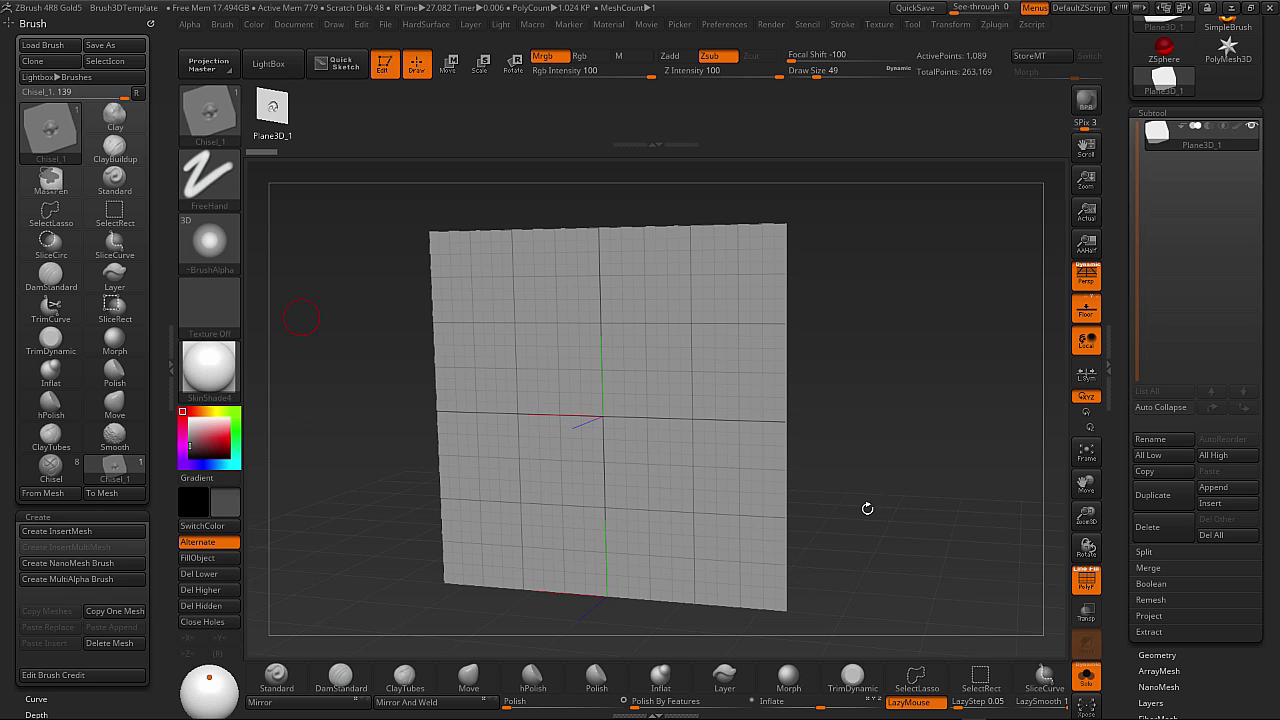
Assign the MatCap Gray material to the plane and set the current colour to a near-white grey.
mouse_move(222, 375)
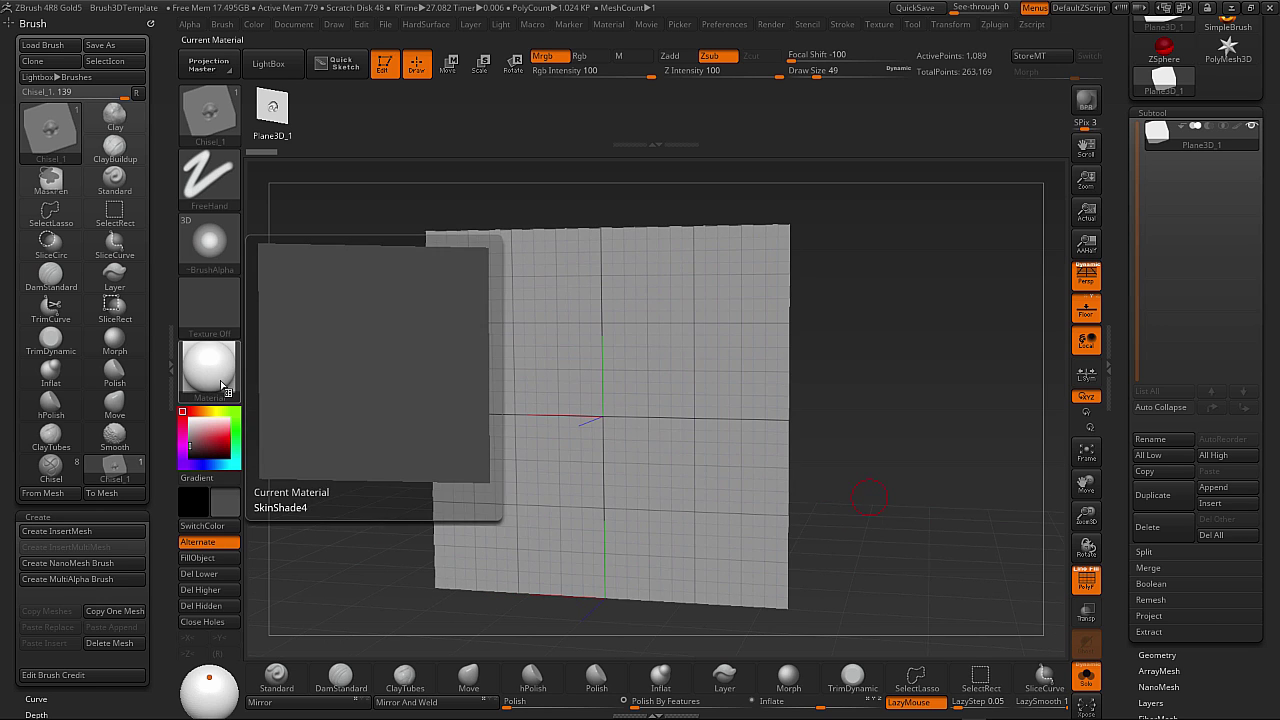
click(222, 375)
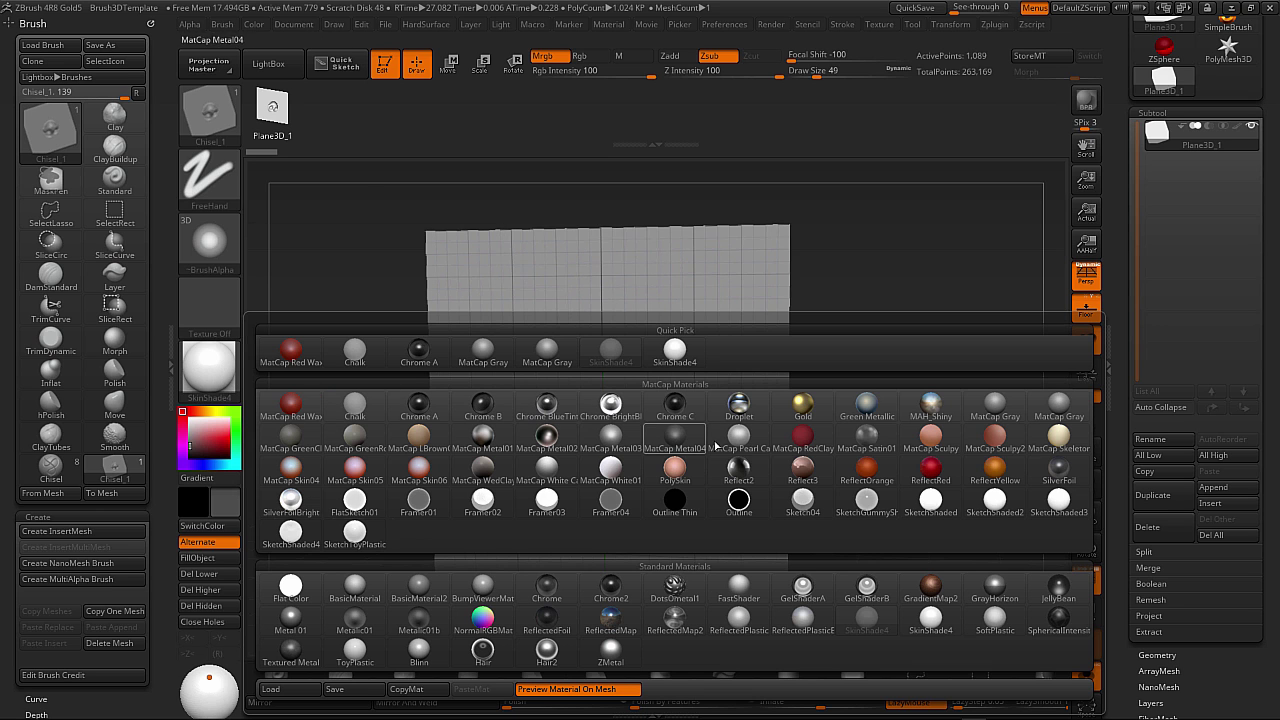
click(1005, 413)
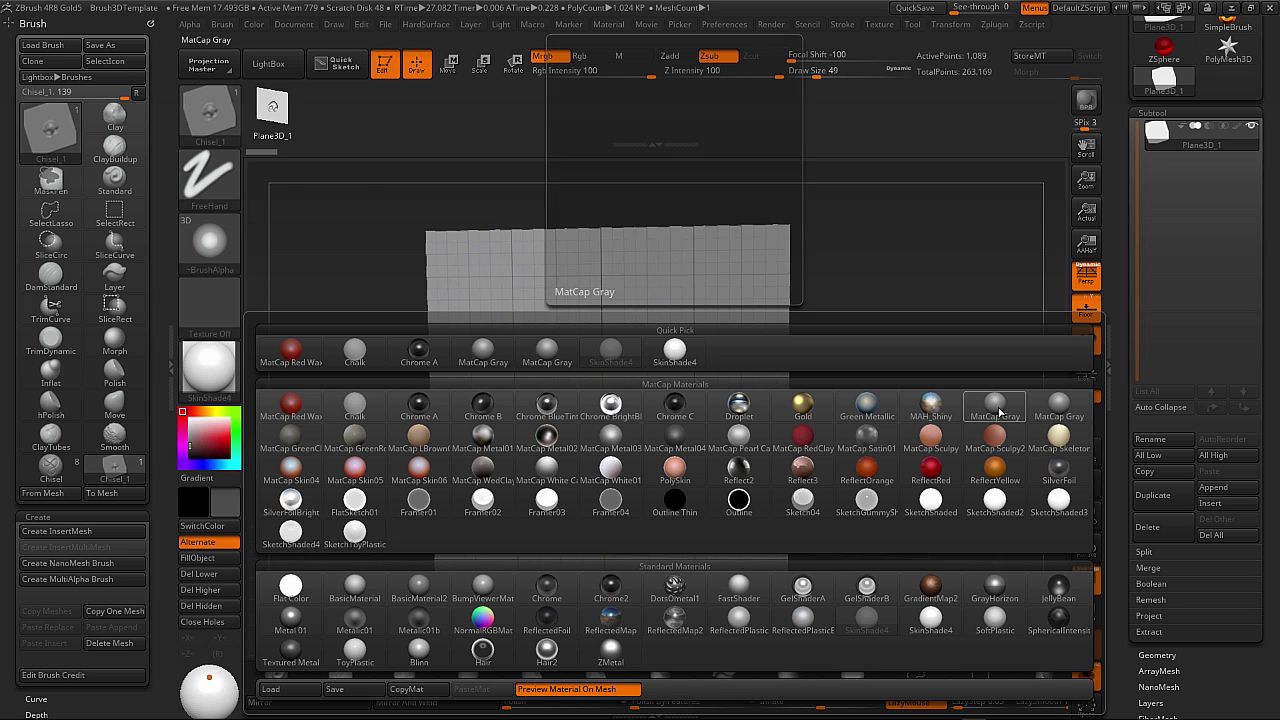
drag(197, 442, 190, 424)
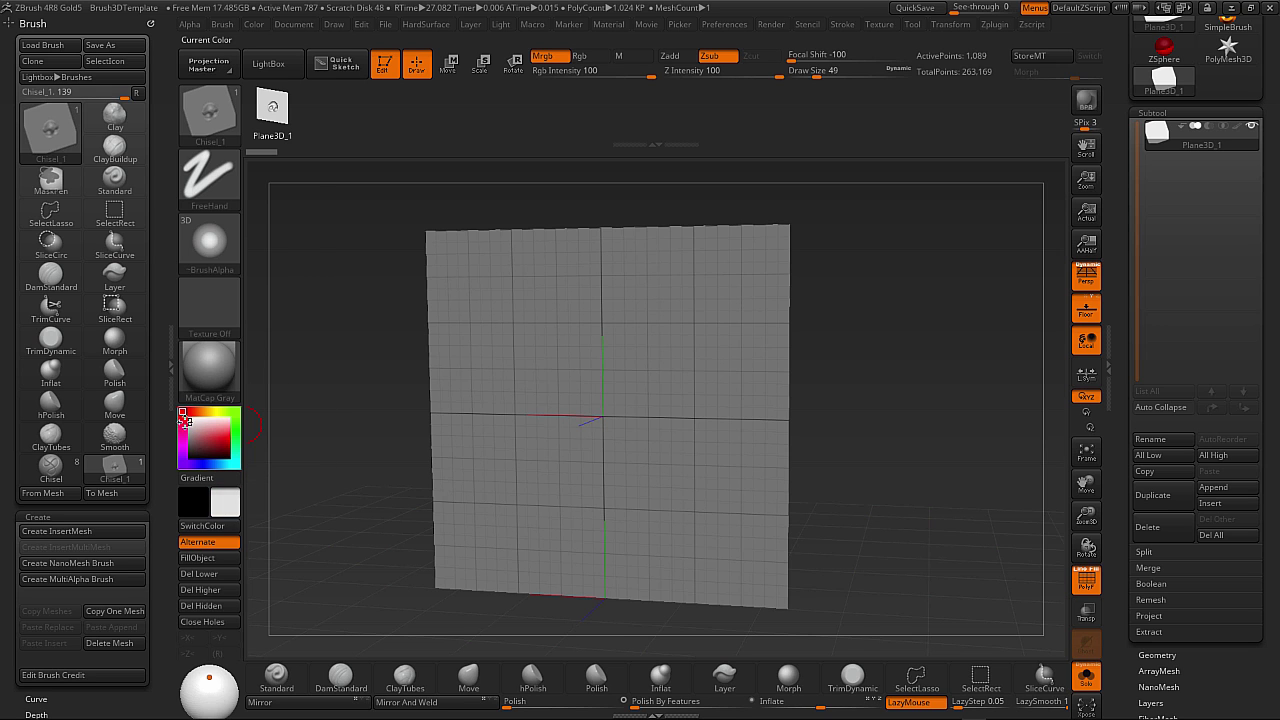
mouse_move(870, 475)
mouse_down()
mouse_move(893, 468)
mouse_move(868, 466)
mouse_up()
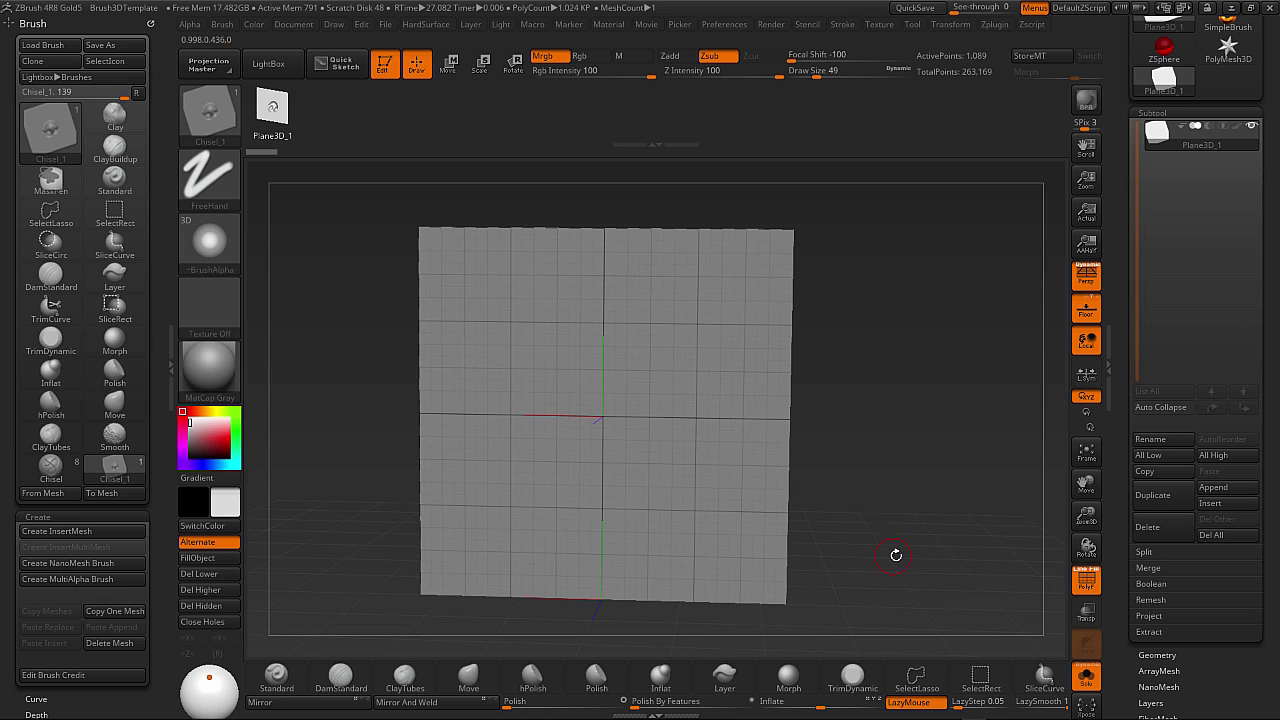
Step the plane down through its lower subdivision levels and back up to the highest level to compare densities.
key(shift)
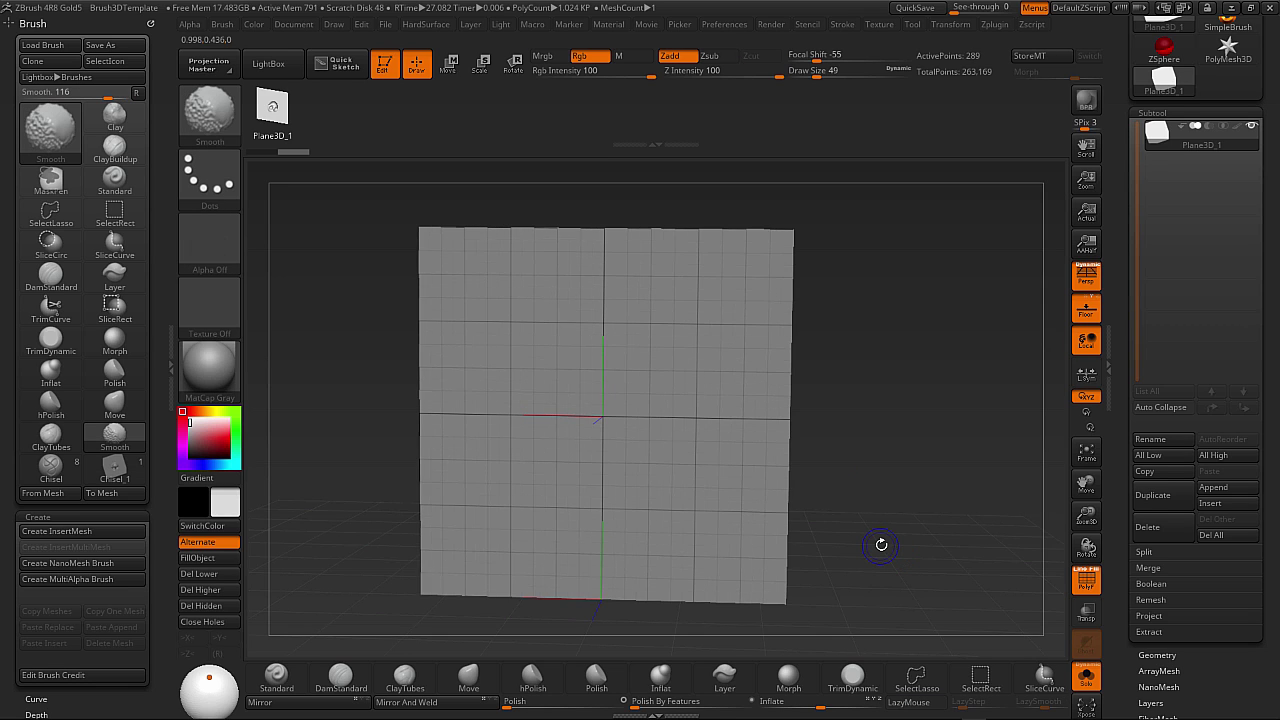
key(shift+d)
key(shift+d)
key(shift+d)
key(shift+d)
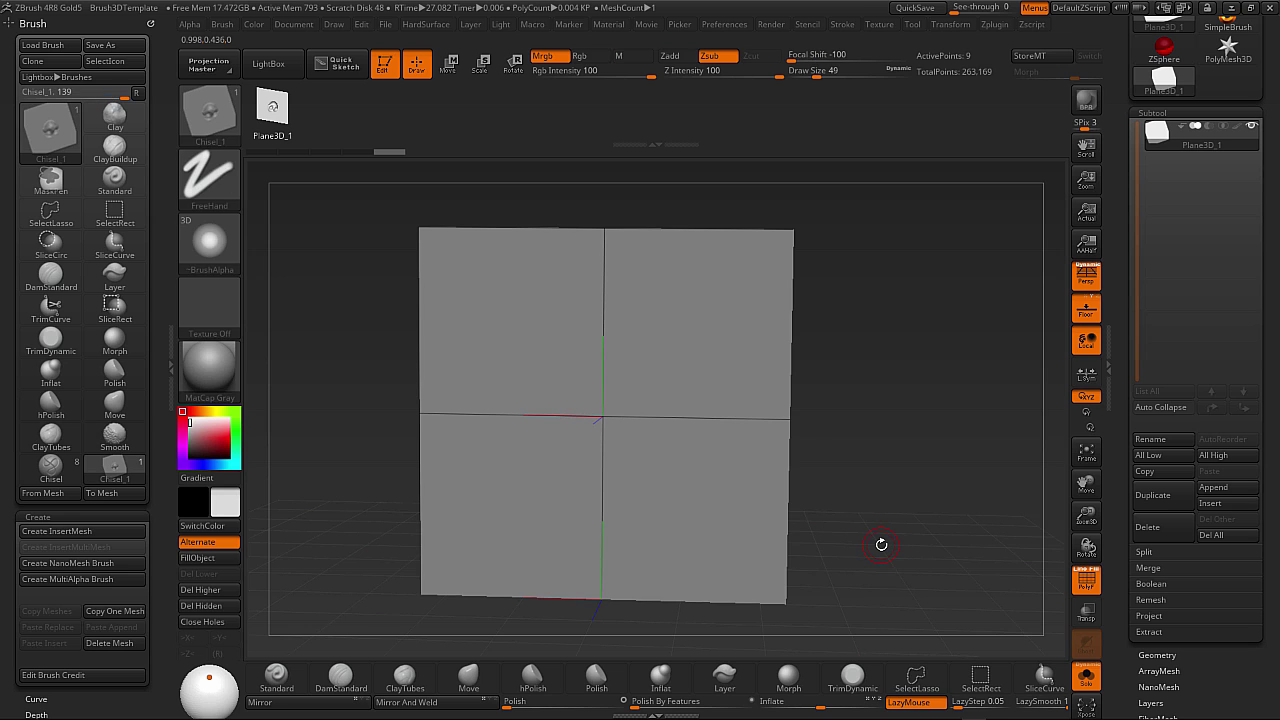
key(d)
key(d)
key(d)
key(d)
key(d)
key(d)
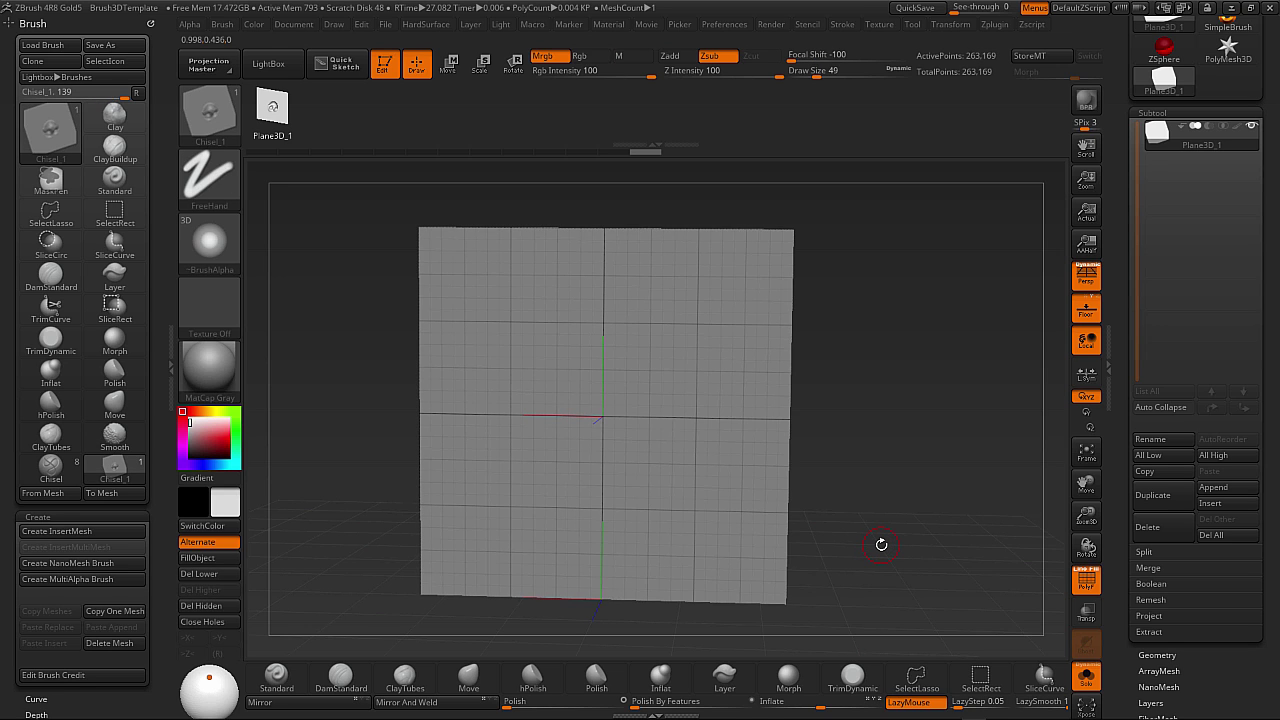
Lower the plane to subdivision level 4 and show its geometry settings.
drag(870, 457, 888, 460)
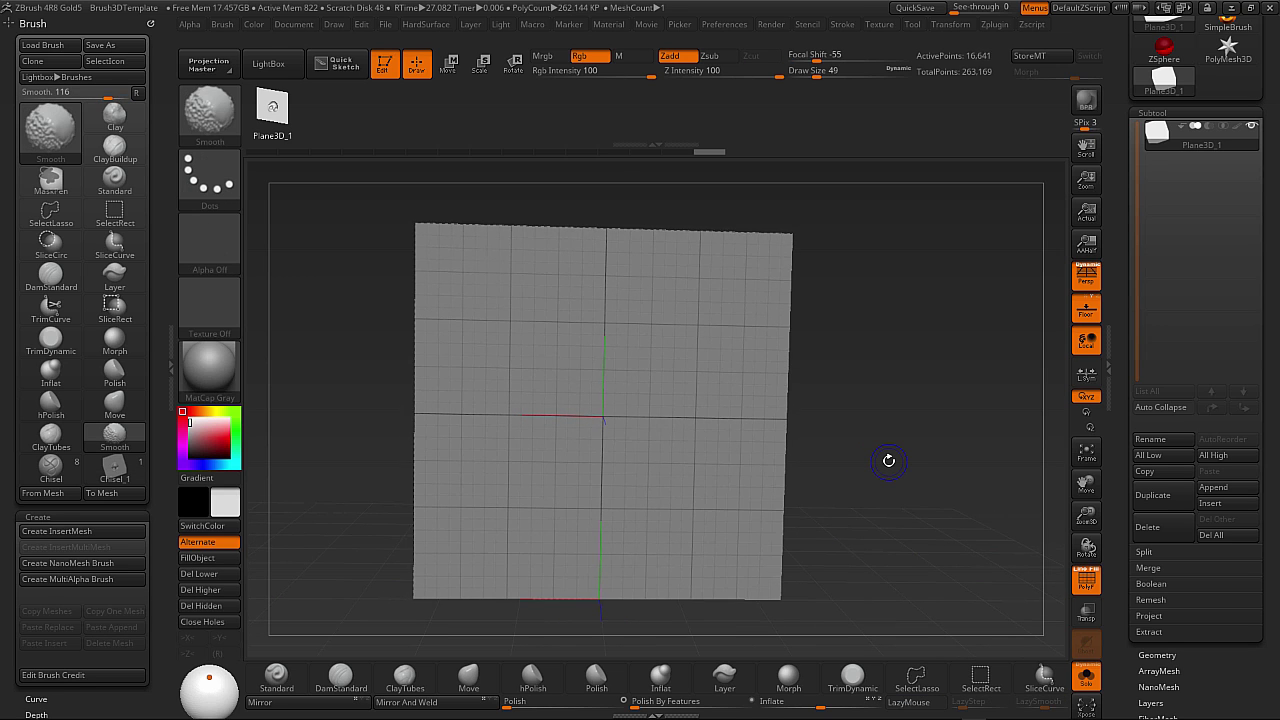
key(shift+d)
key(shift+d)
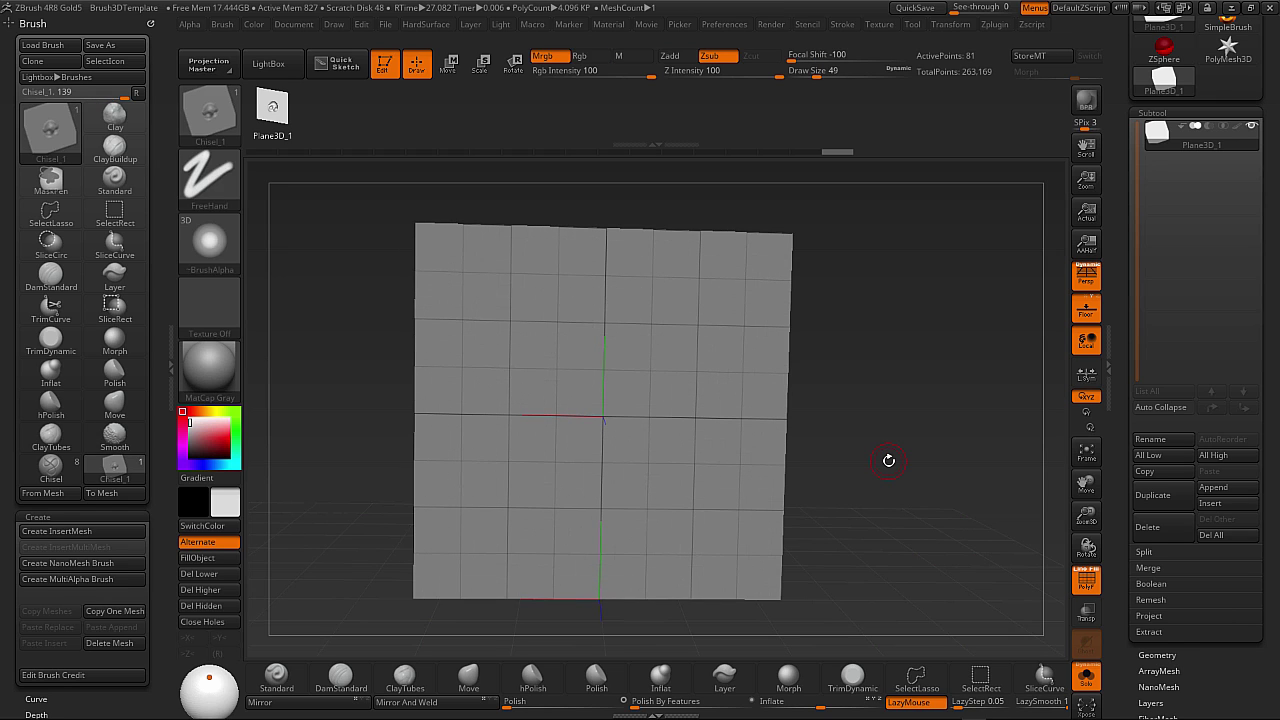
key(shift+d)
key(d)
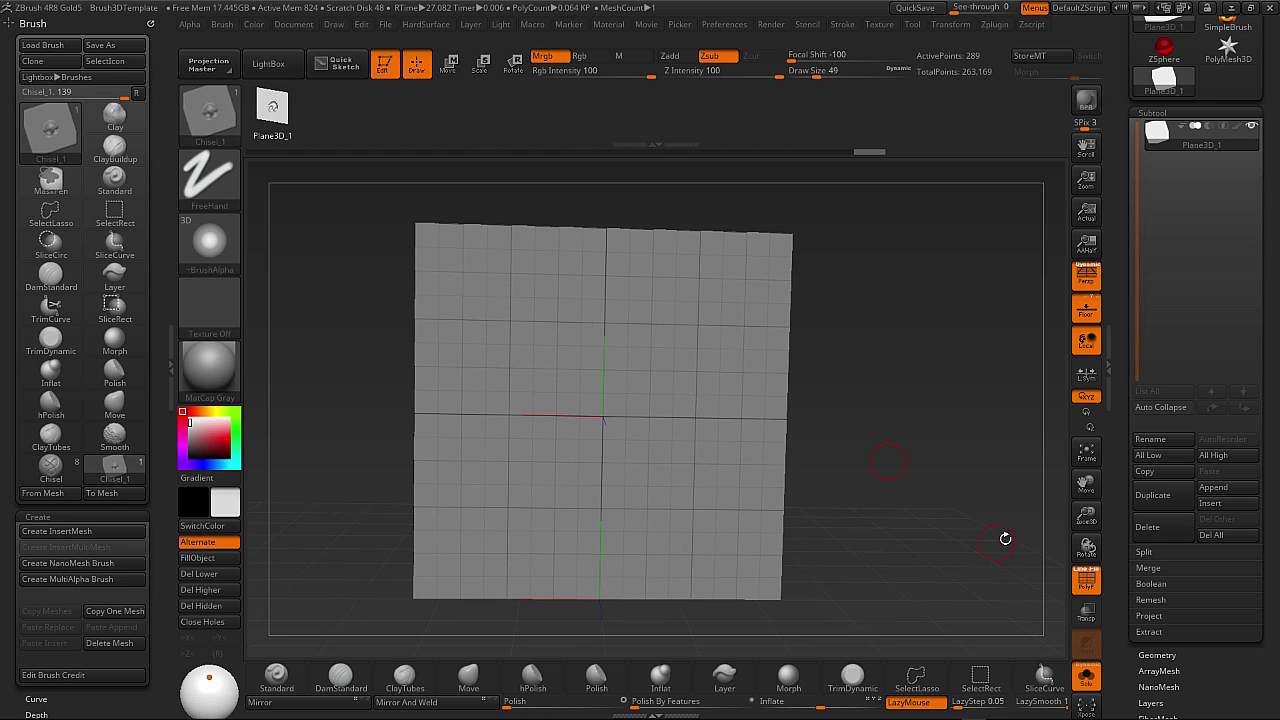
click(1157, 655)
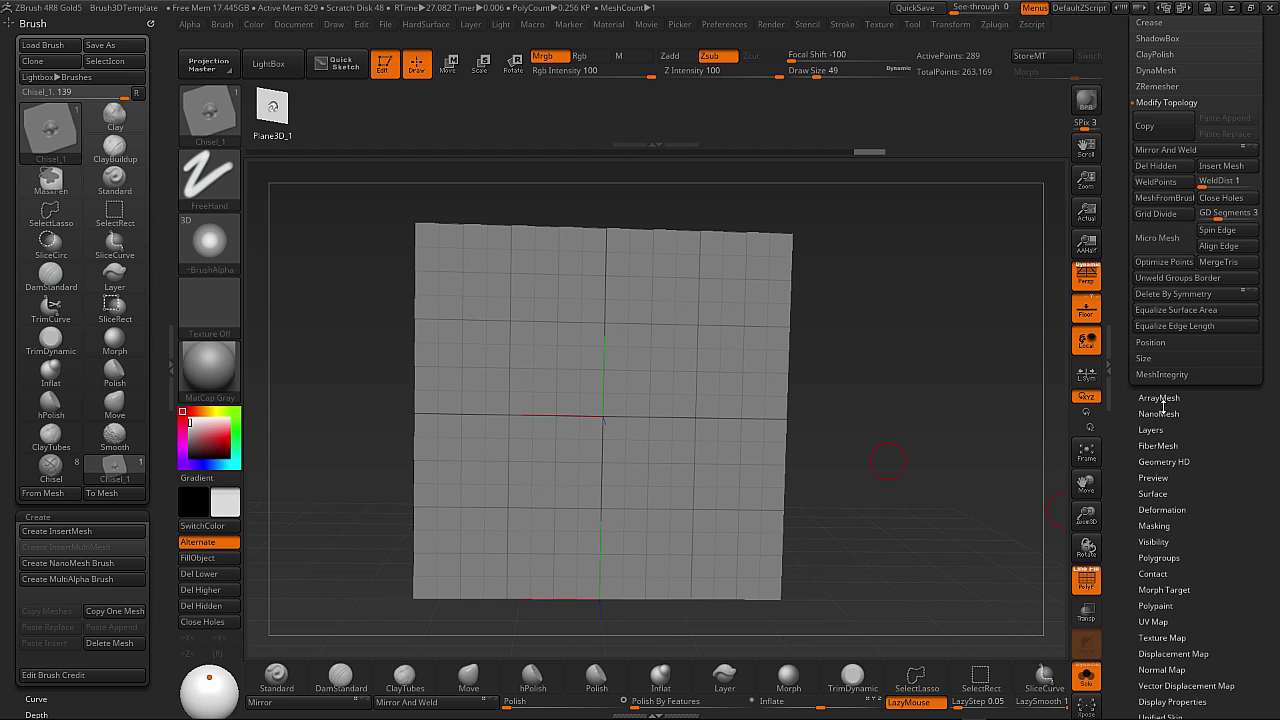
scroll(1133, 467, up, 5)
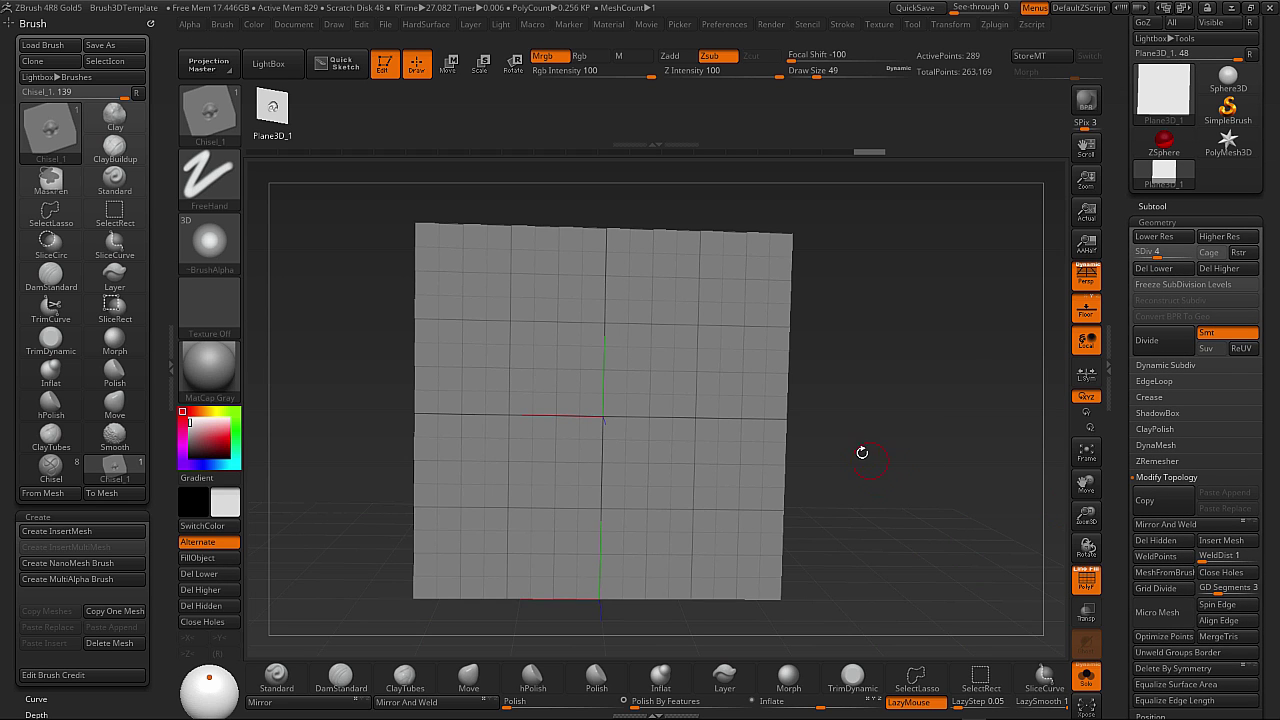
Make the plane's inner square a separate polygroup, leaving a two-polygon-wide border around it, and show the whole plane again.
drag(860, 451, 867, 463)
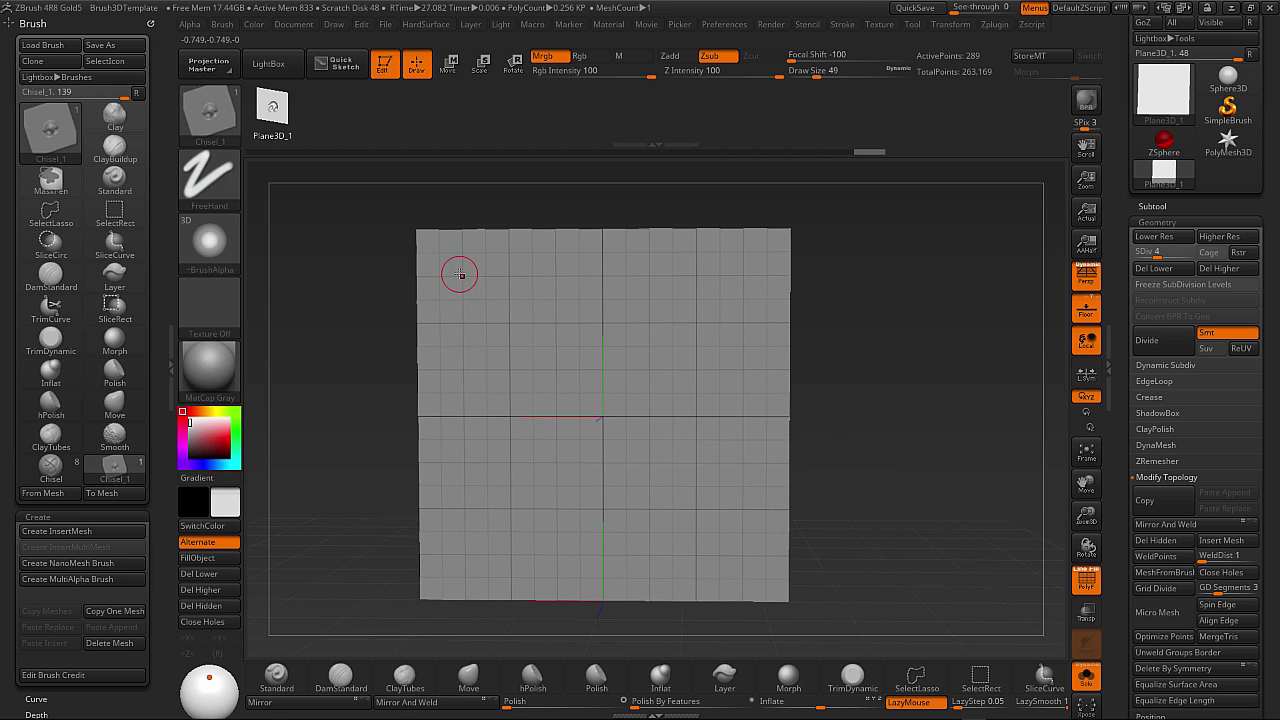
mouse_move(455, 269)
ctrl+shift+mouse_down()
mouse_move(600, 545)
mouse_move(750, 564)
ctrl+shift+mouse_up()
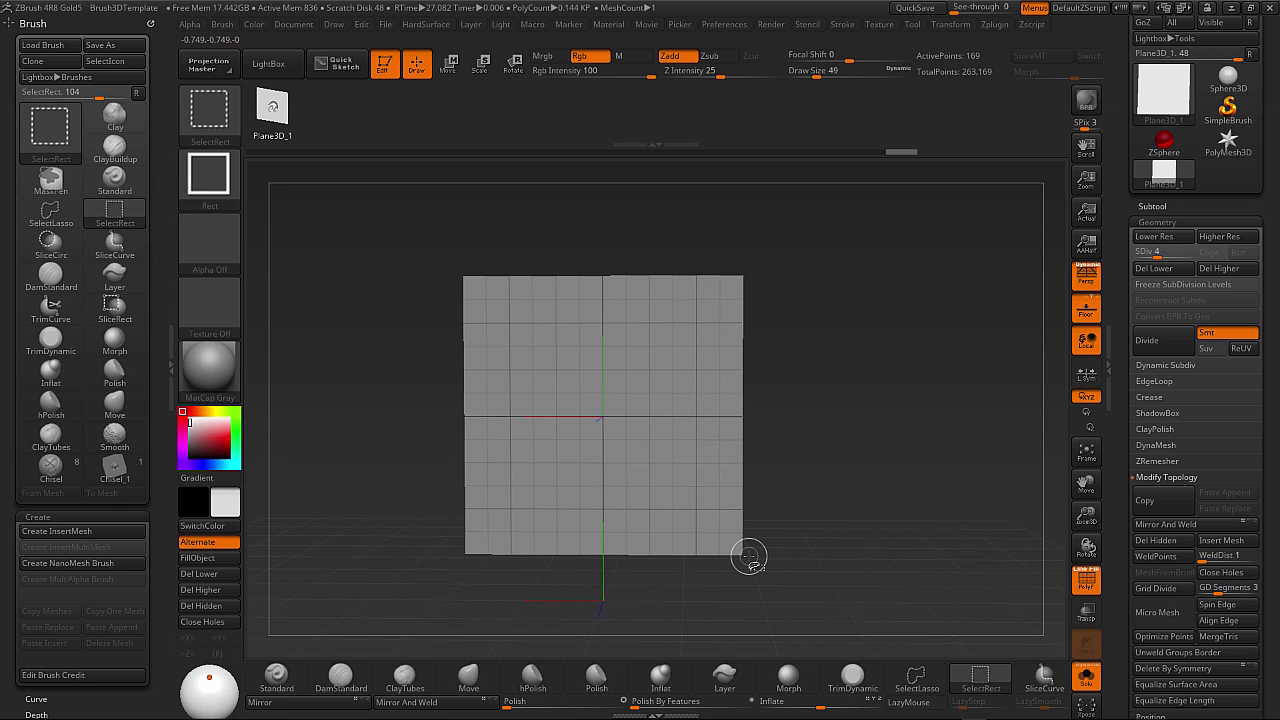
drag(838, 532, 837, 539)
key(ctrl+w)
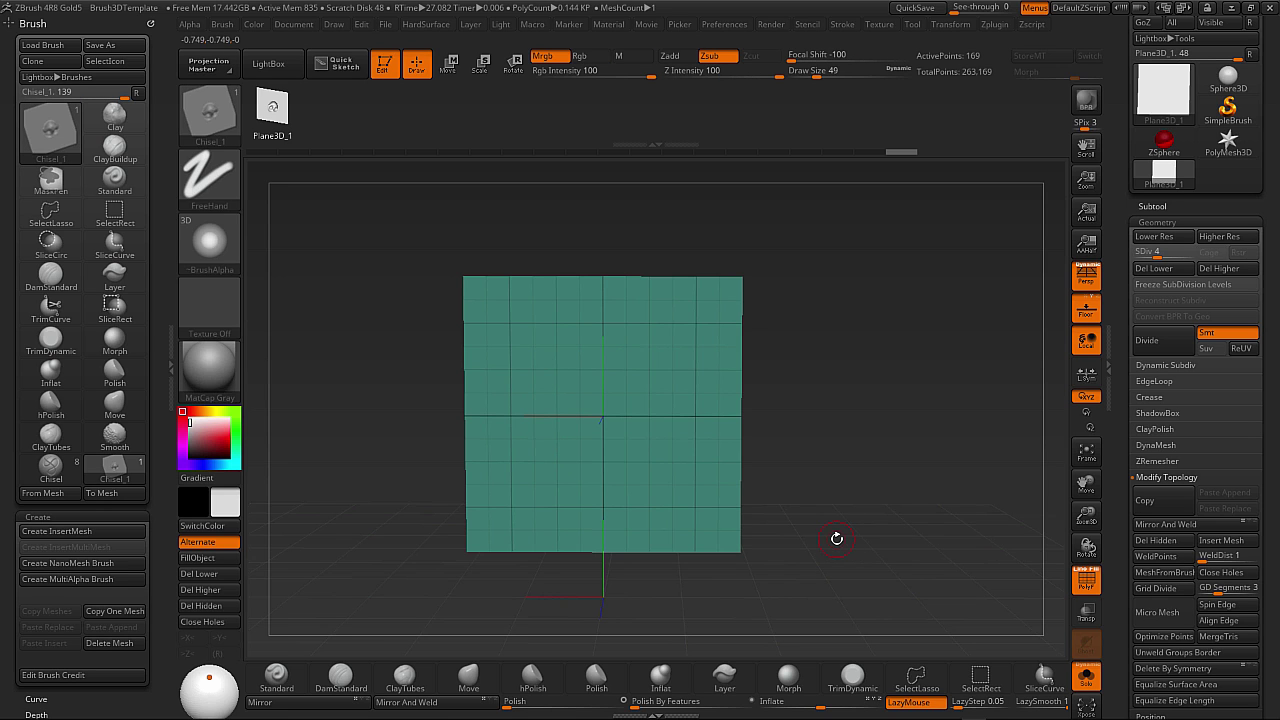
ctrl+shift+click(863, 485)
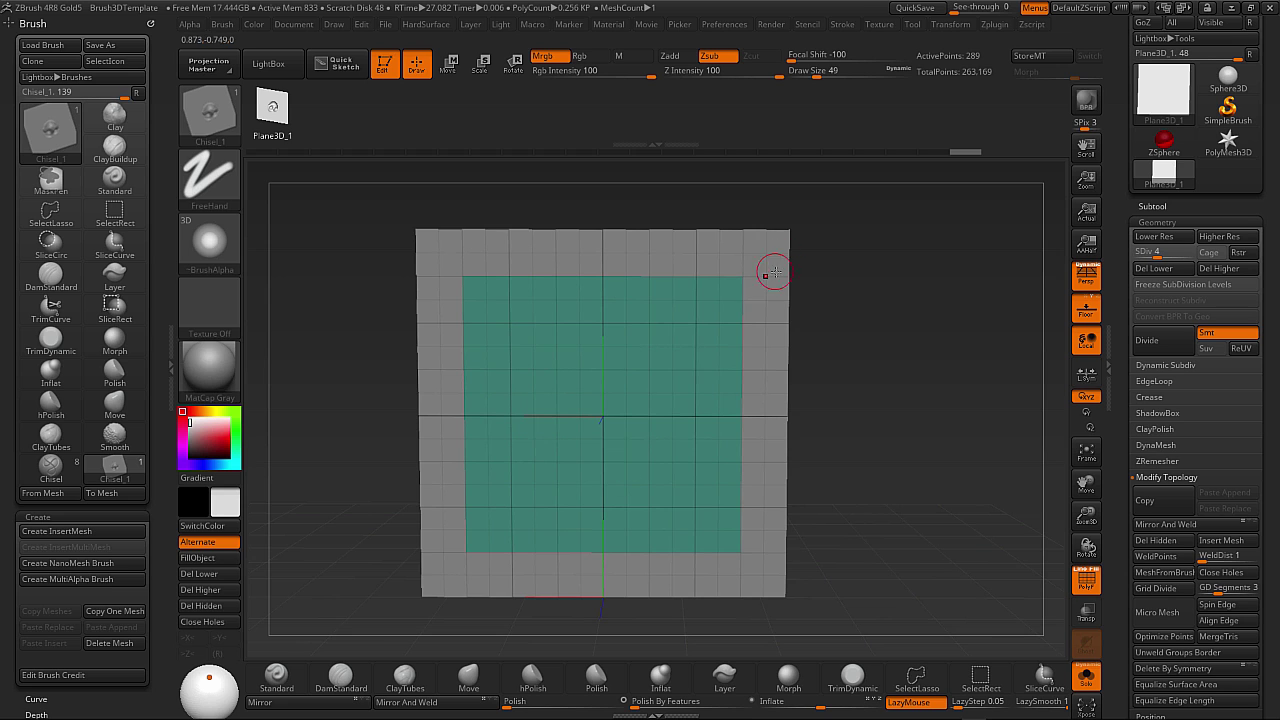
drag(905, 487, 898, 493)
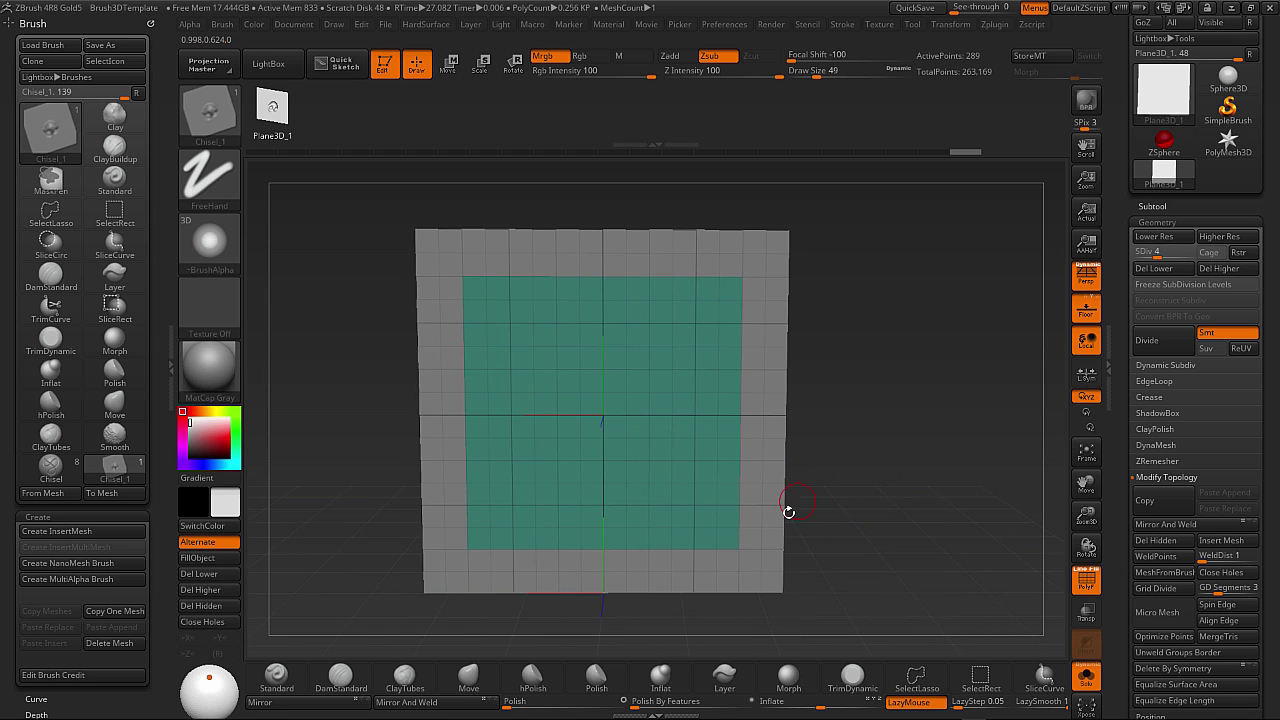
Check the border and inner polygroups by isolating them, restore the full plane and view it straight from the front.
ctrl+shift+click(770, 290)
ctrl+shift+click(768, 292)
ctrl+shift+click(729, 371)
ctrl+shift+click(860, 400)
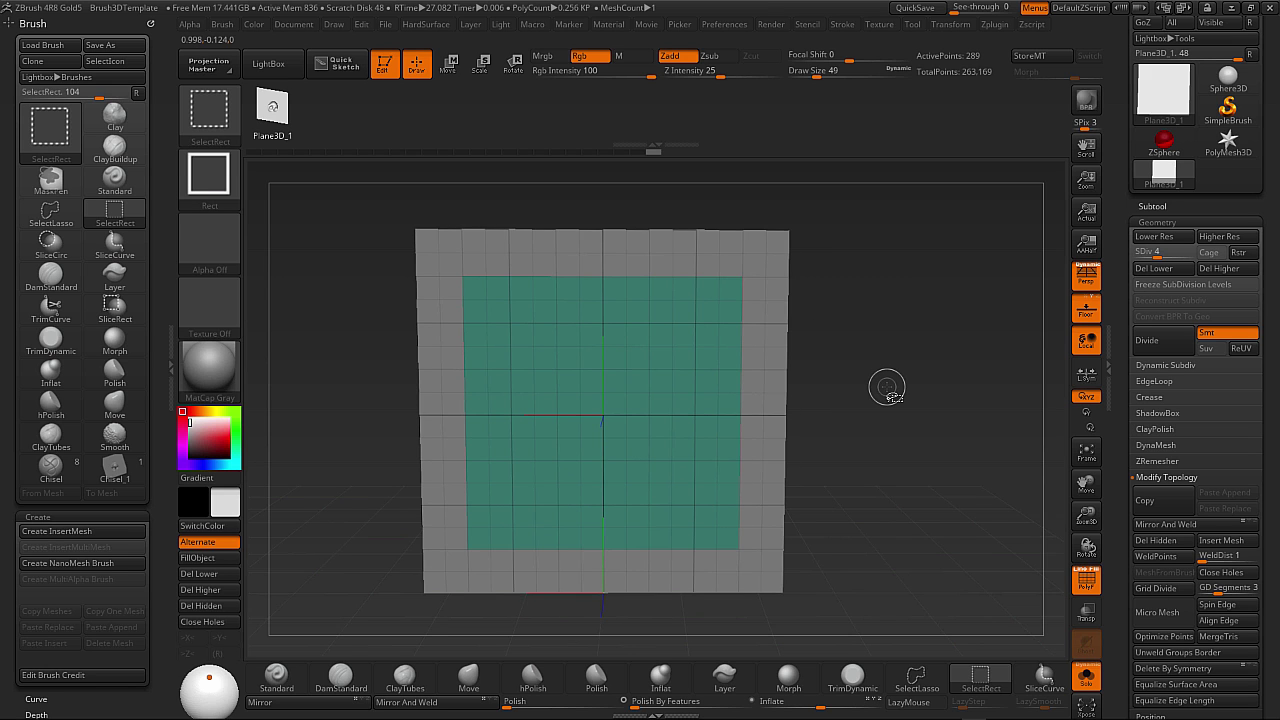
mouse_move(880, 412)
mouse_down()
mouse_move(862, 402)
mouse_move(887, 432)
mouse_up()
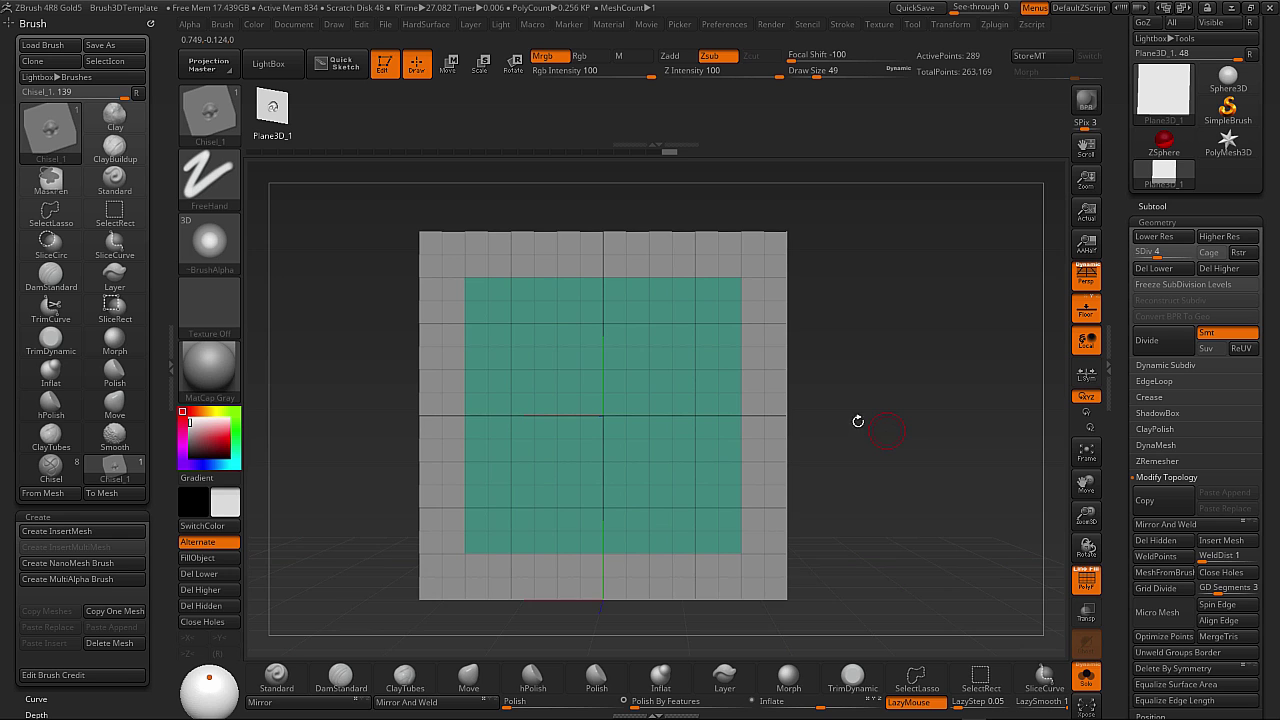
drag(882, 387, 882, 361)
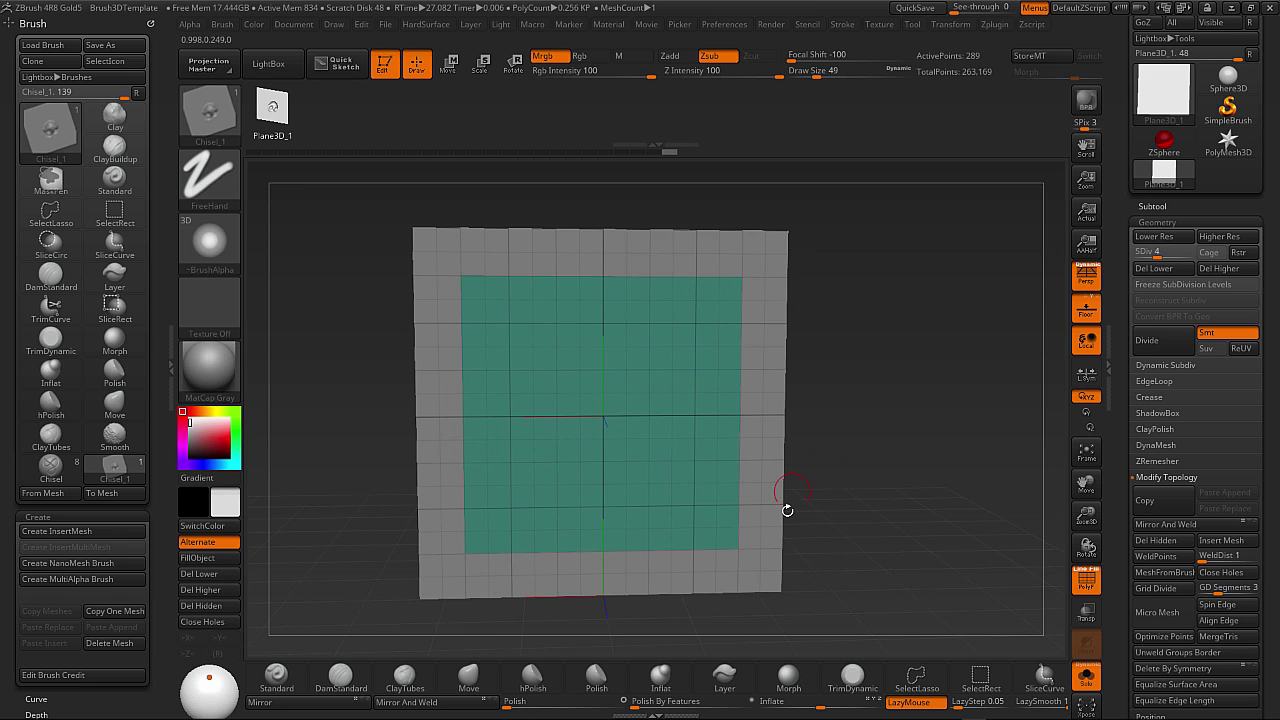
shift+drag(865, 460, 850, 454)
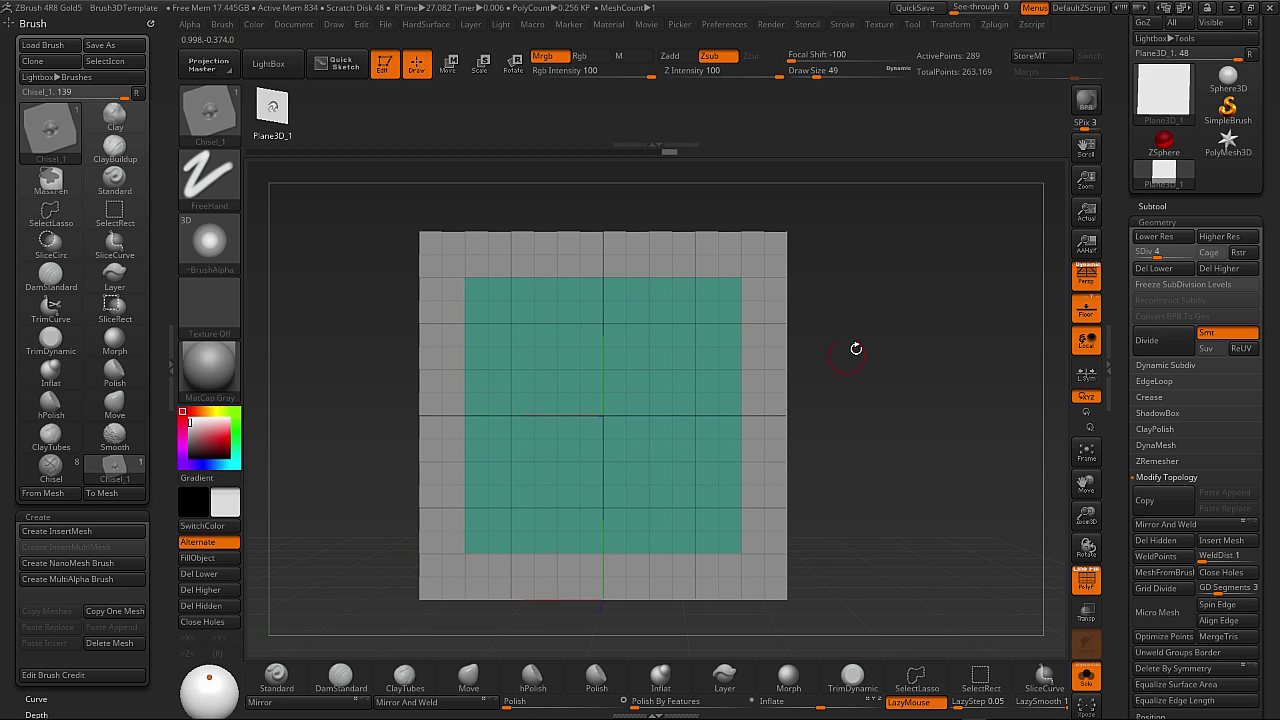
With X symmetry on and the Move brush at draw size 286, pull the plane's inner area forward into a large bulge.
drag(853, 487, 823, 497)
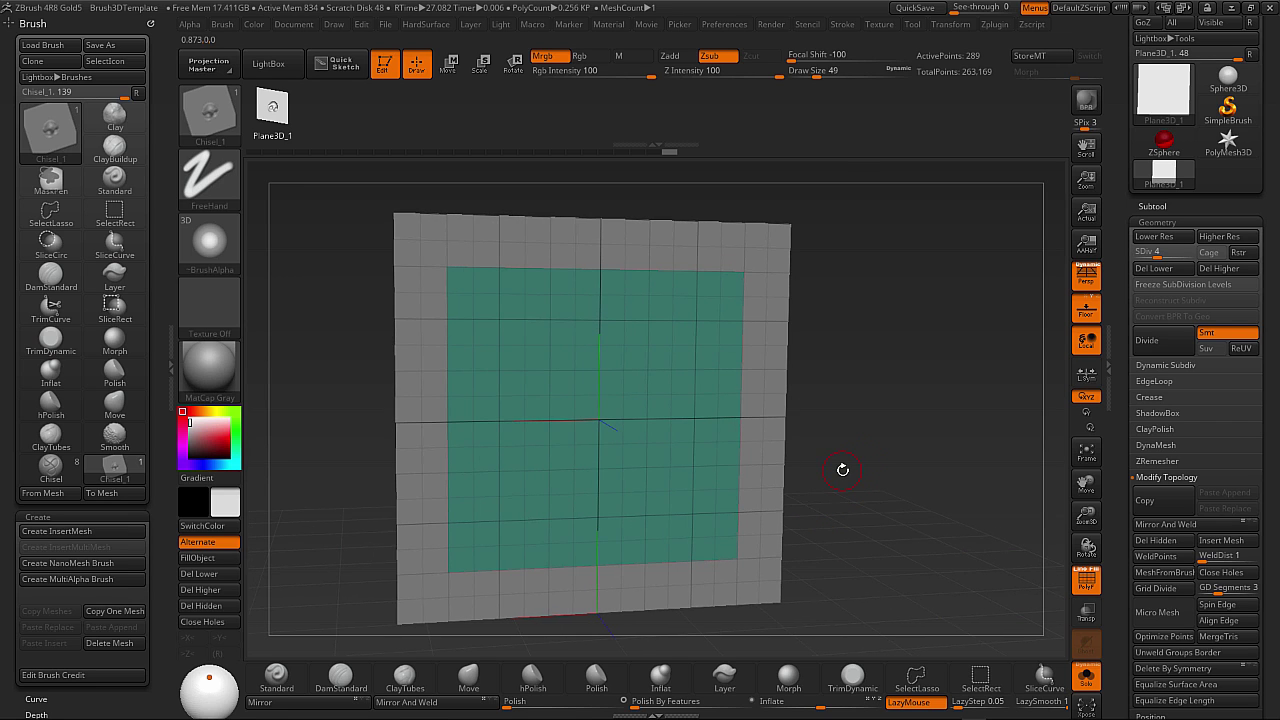
key(x)
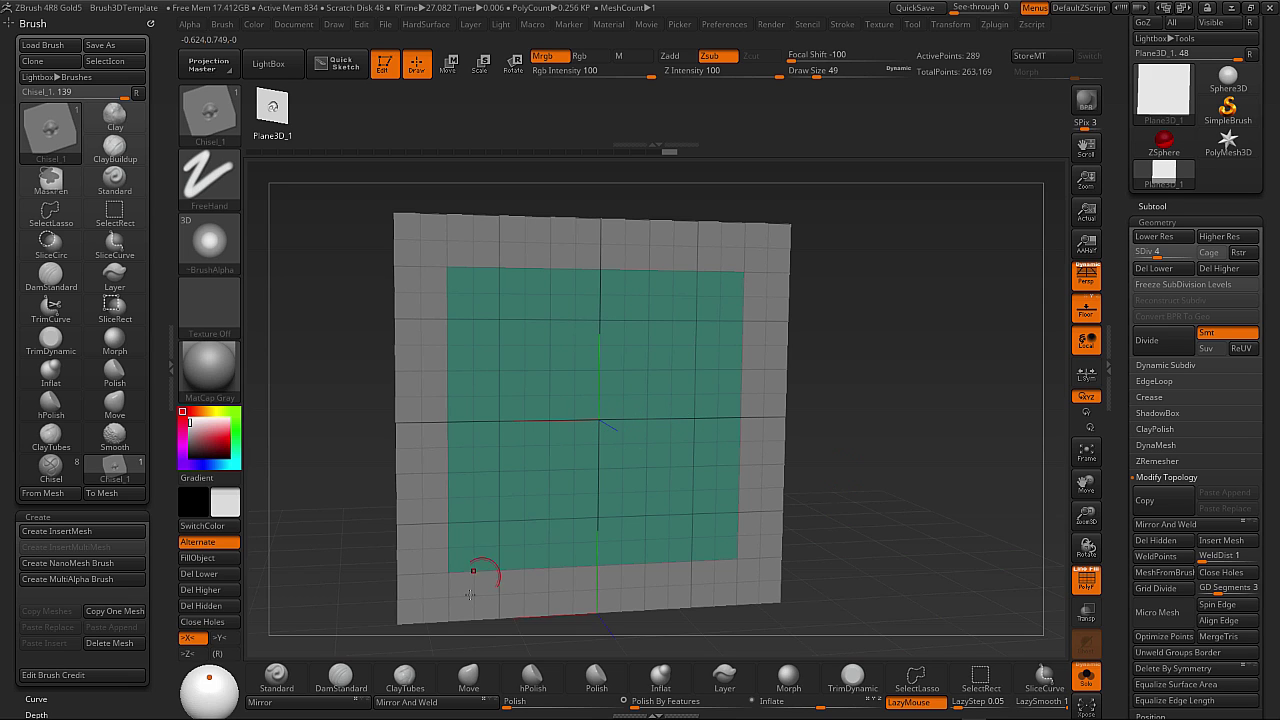
click(406, 680)
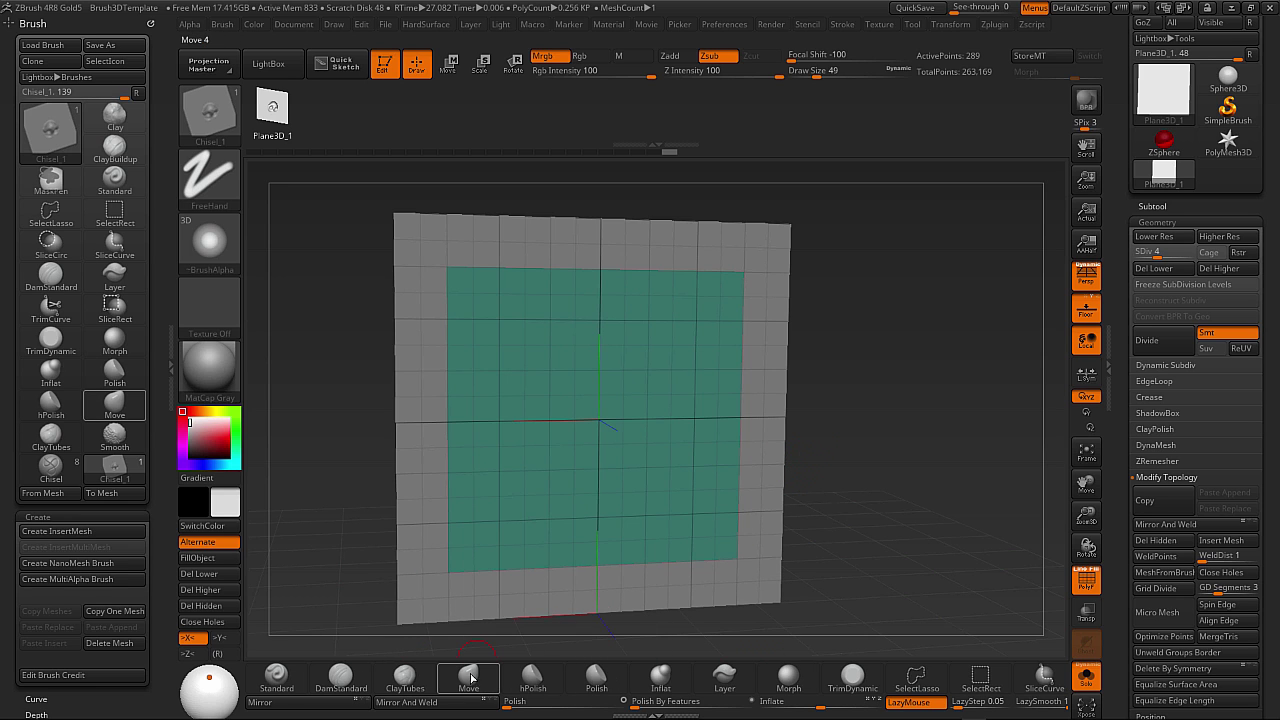
key(b)
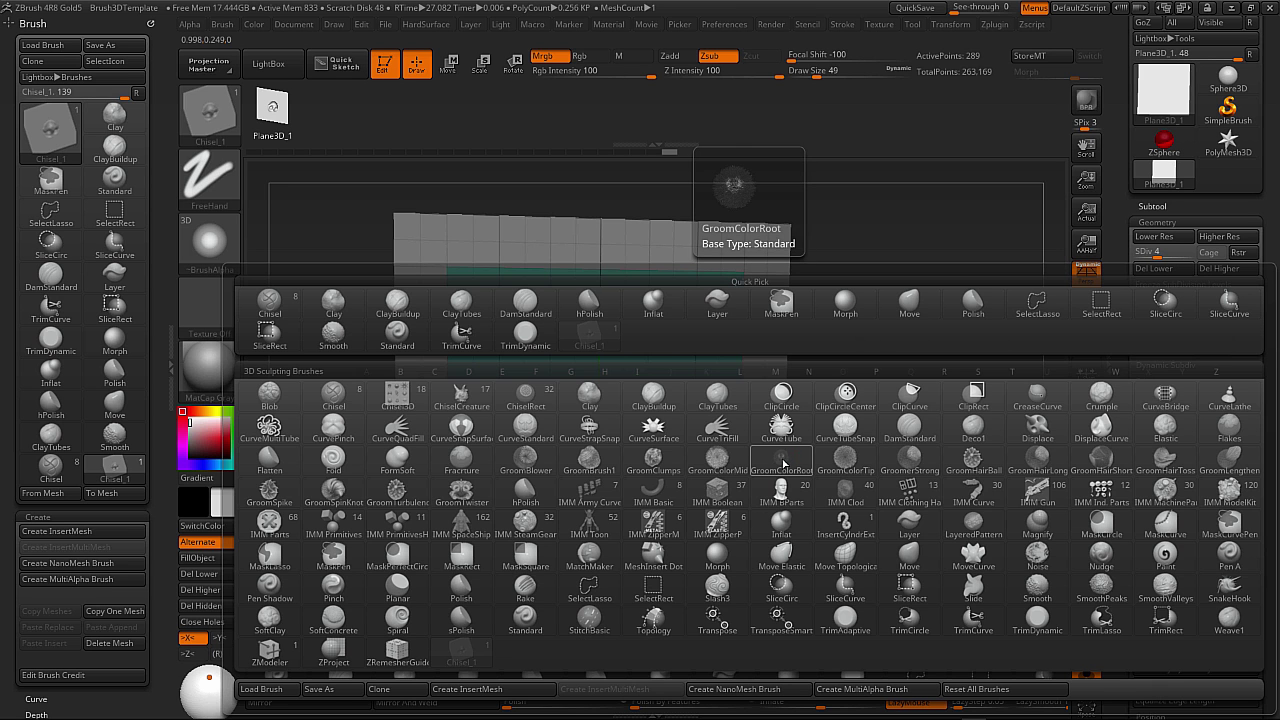
key(m)
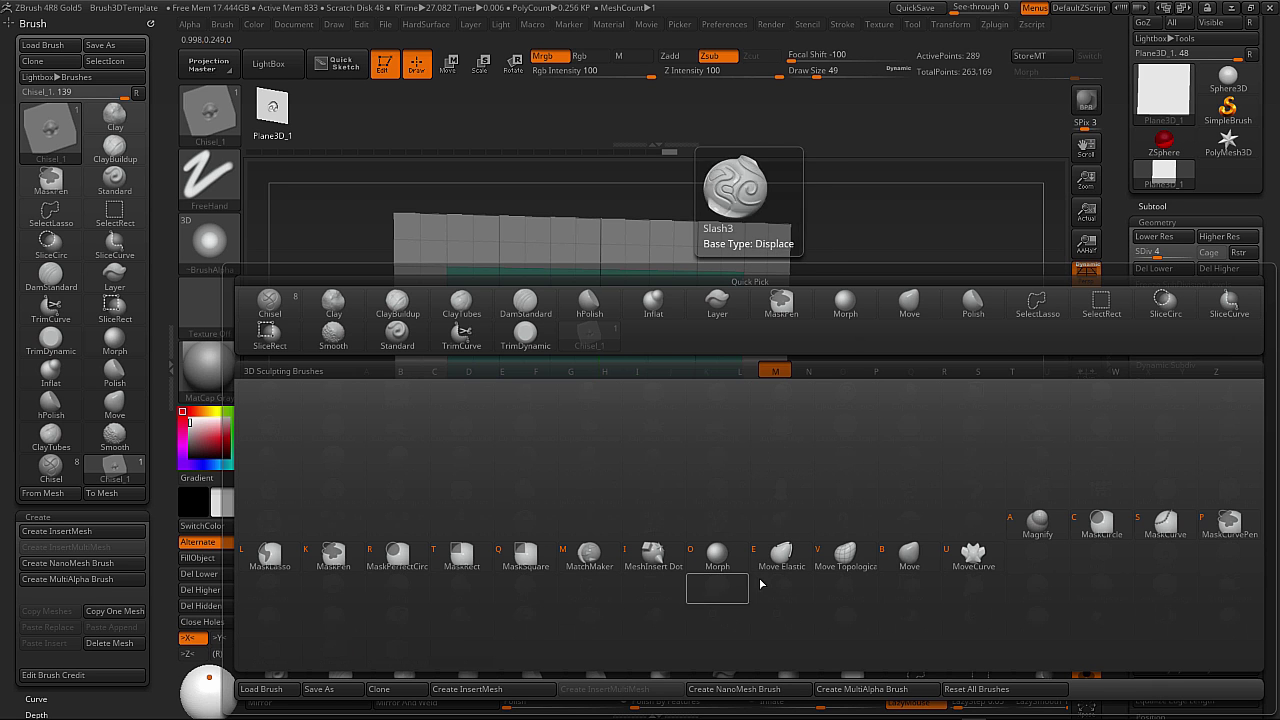
click(909, 556)
key(s)
mouse_move(617, 378)
mouse_down()
mouse_move(642, 378)
mouse_move(628, 384)
mouse_up()
key(s)
mouse_move(814, 388)
mouse_down()
mouse_move(842, 391)
mouse_move(628, 390)
mouse_move(784, 397)
mouse_up()
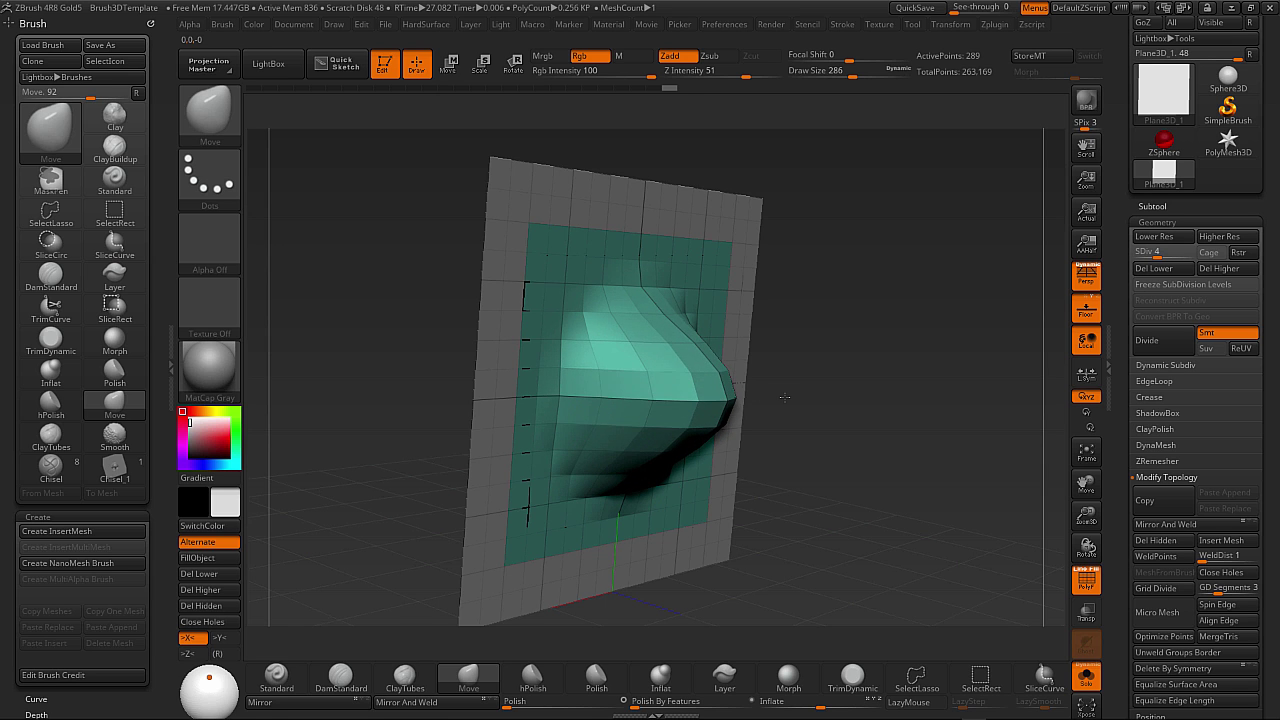
Raise the plane to subdivision level 8, extending the bulge into a longer nose shape with the Move brush along the way.
key(ctrl+d)
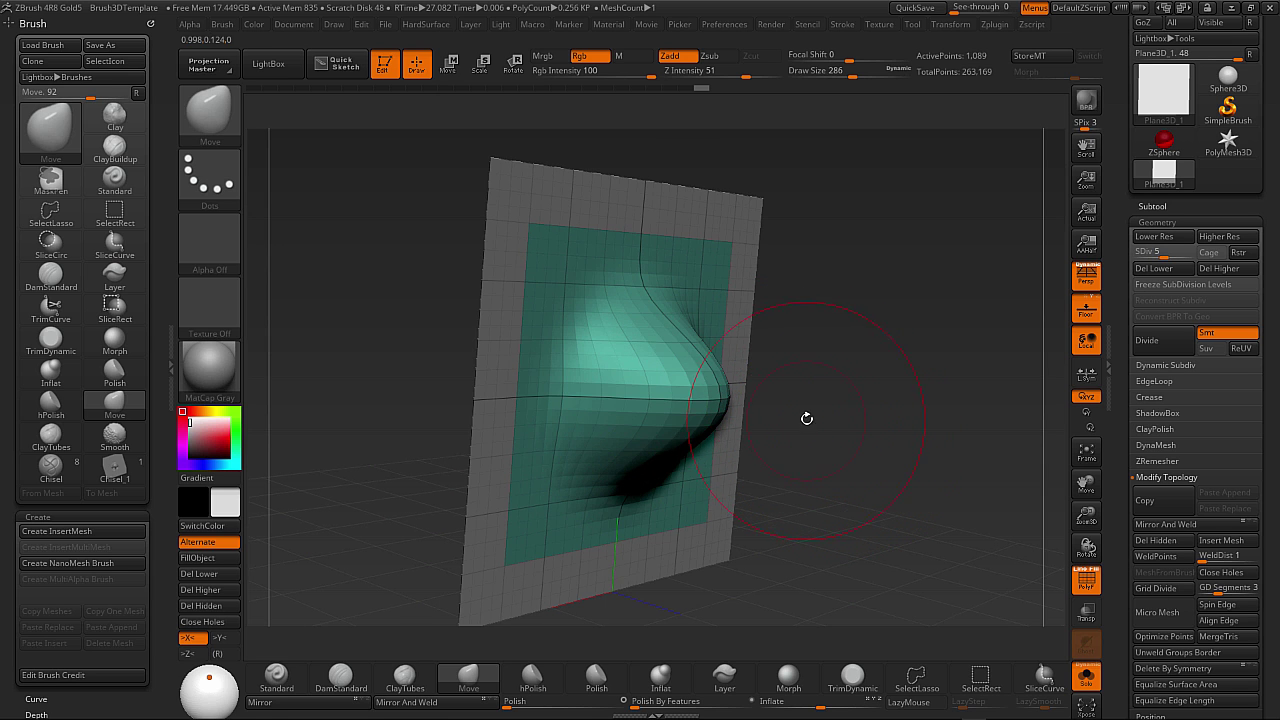
mouse_move(792, 417)
mouse_down()
mouse_move(775, 362)
mouse_move(825, 372)
mouse_move(778, 434)
mouse_up()
drag(786, 426, 812, 408)
mouse_move(886, 443)
mouse_down()
mouse_move(871, 459)
mouse_move(908, 475)
mouse_move(832, 477)
mouse_move(829, 509)
mouse_move(745, 476)
mouse_up()
key(d)
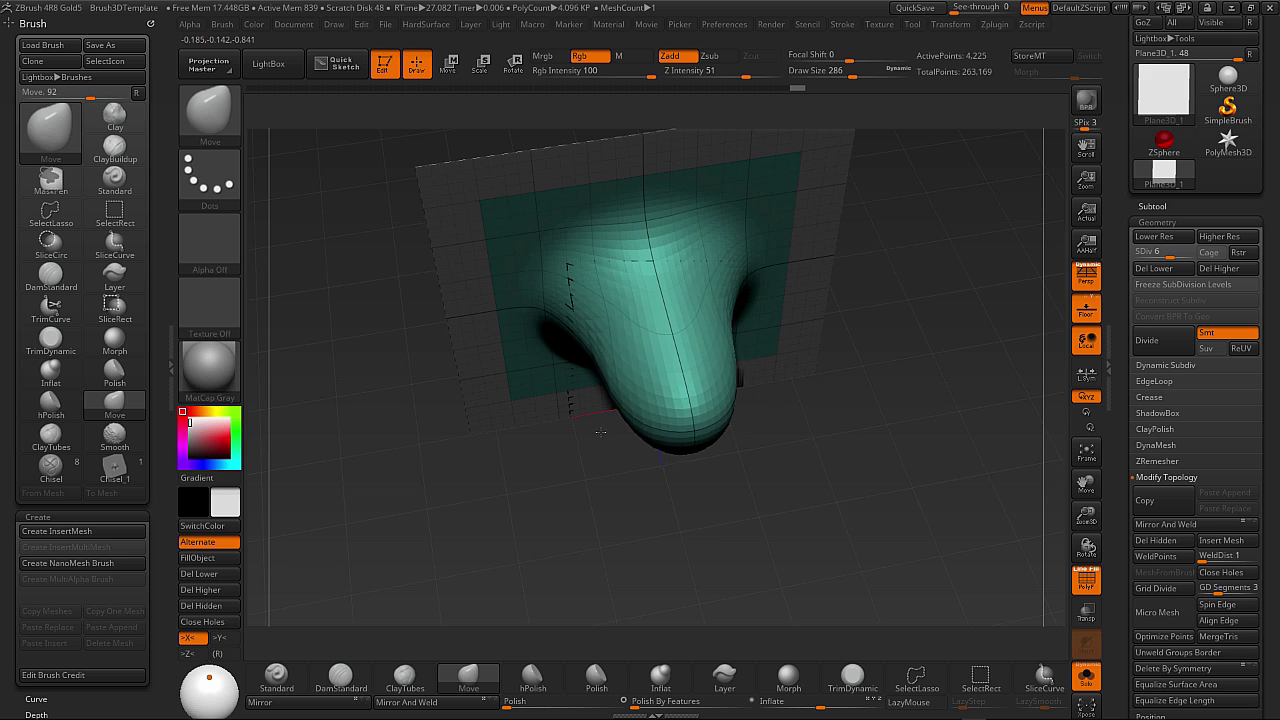
drag(586, 439, 744, 511)
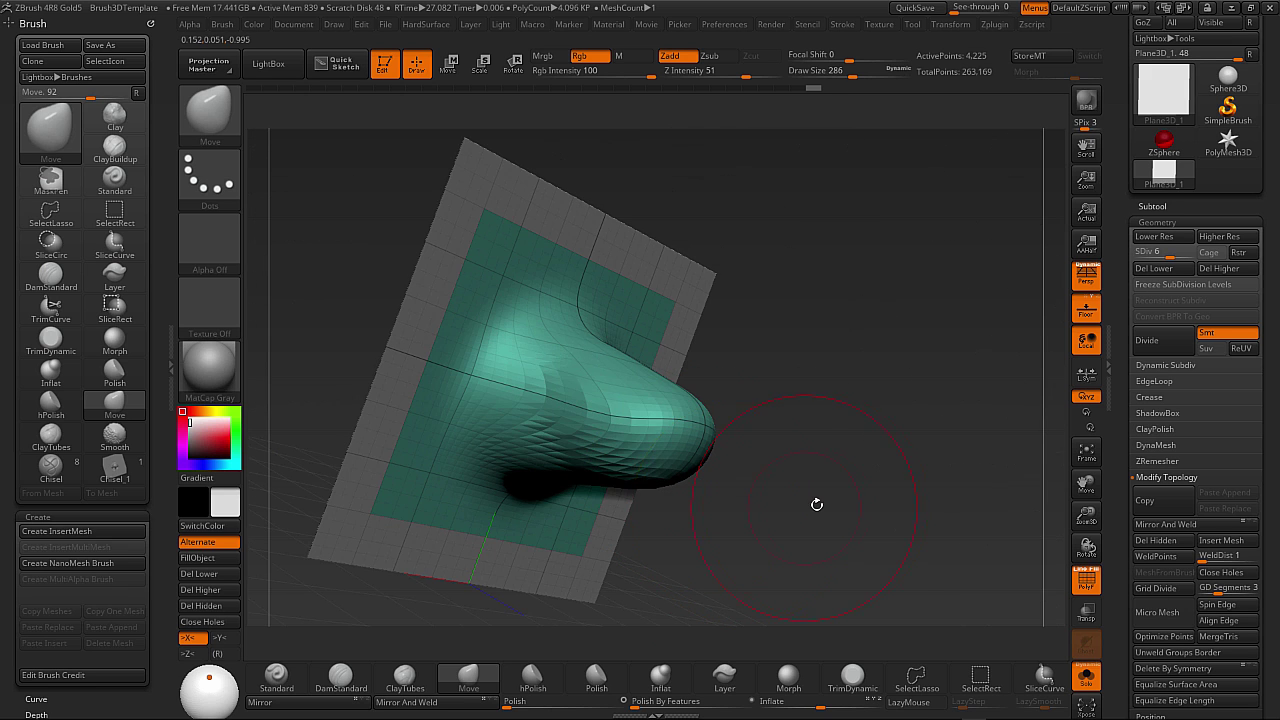
key(d)
drag(866, 515, 818, 512)
key(d)
drag(917, 523, 944, 486)
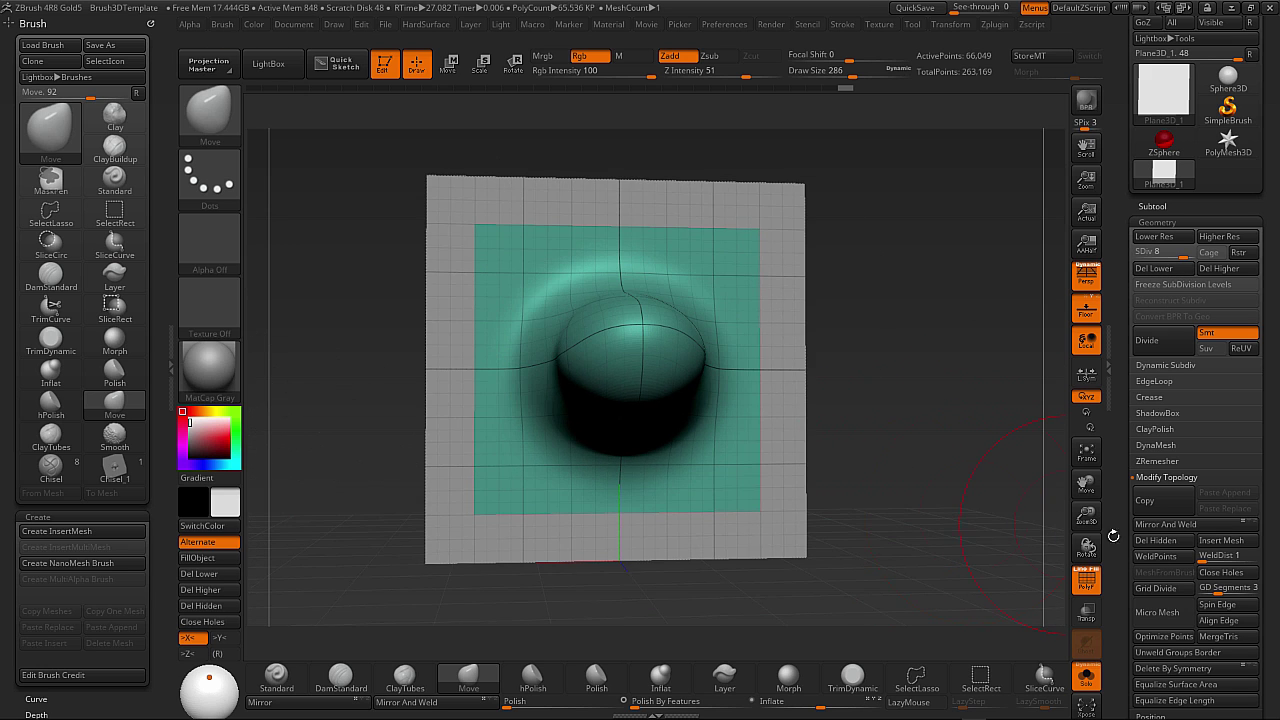
Hide the polyframe and the floor grid, and make DamStandard the active brush.
click(1089, 584)
mouse_move(919, 431)
mouse_down()
mouse_move(844, 507)
mouse_move(860, 482)
mouse_up()
click(341, 677)
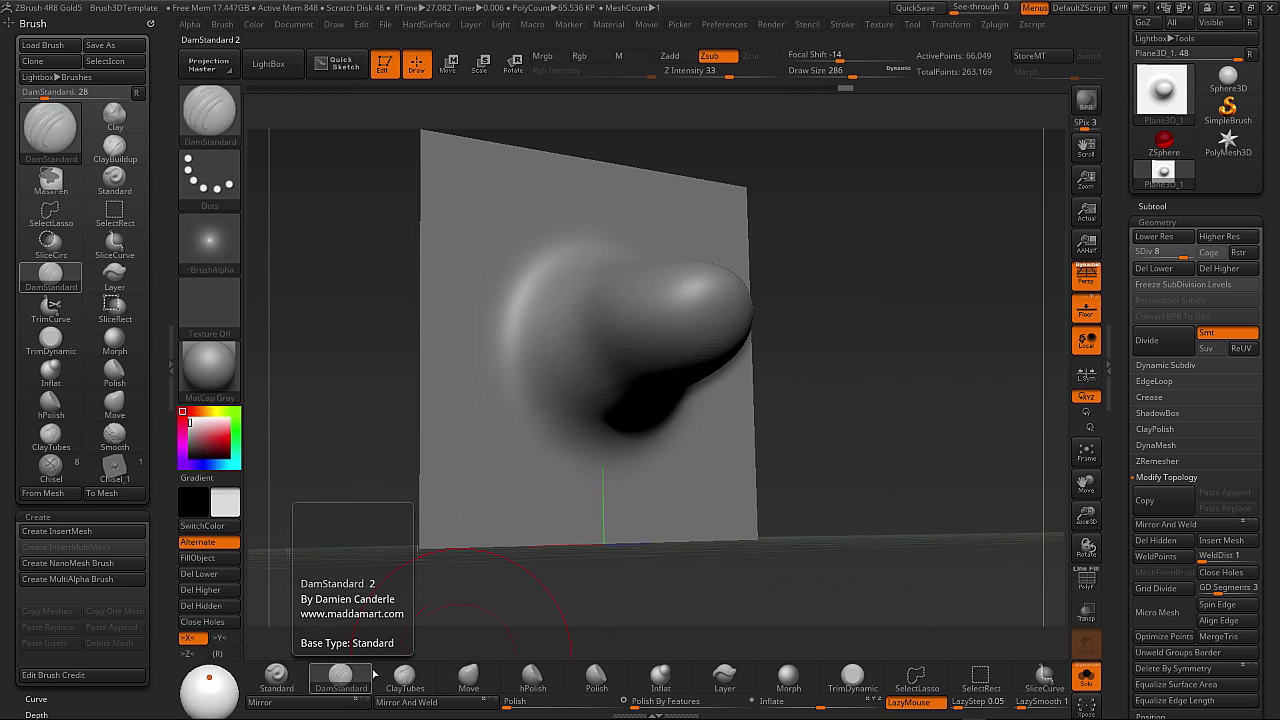
key(b)
key(d)
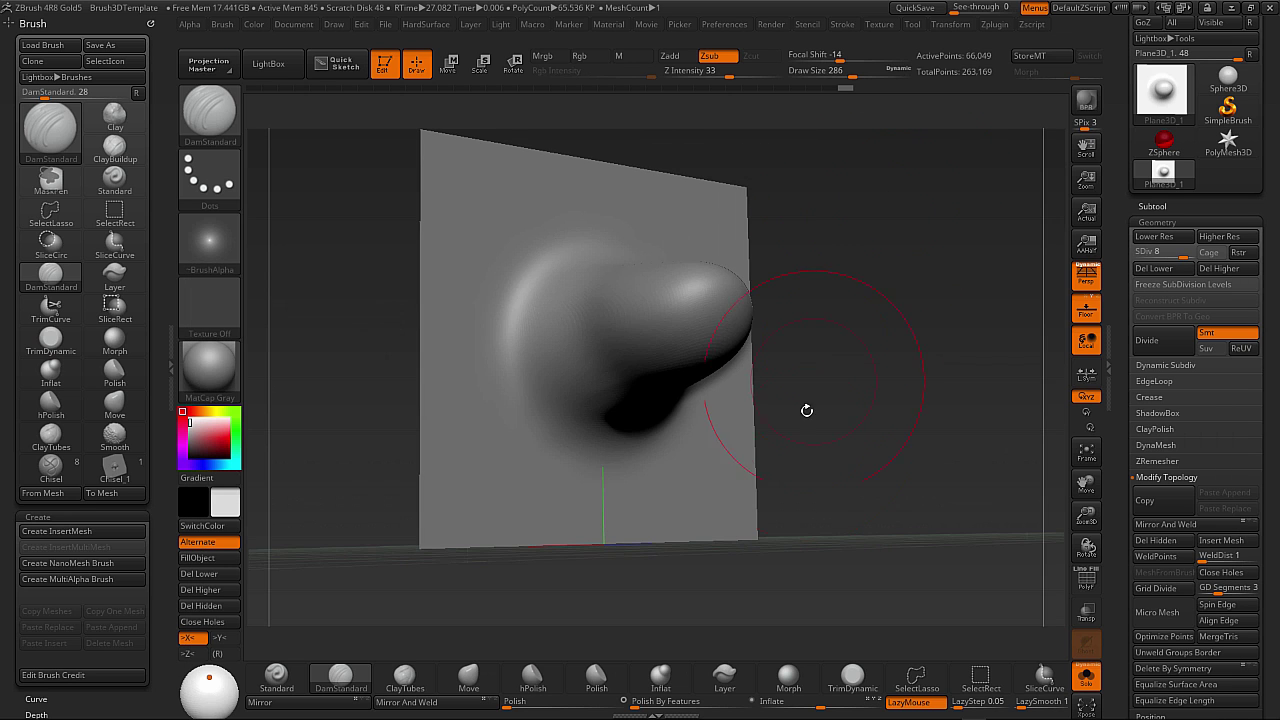
mouse_move(844, 450)
mouse_down()
mouse_move(886, 451)
mouse_move(803, 440)
mouse_move(706, 465)
mouse_up()
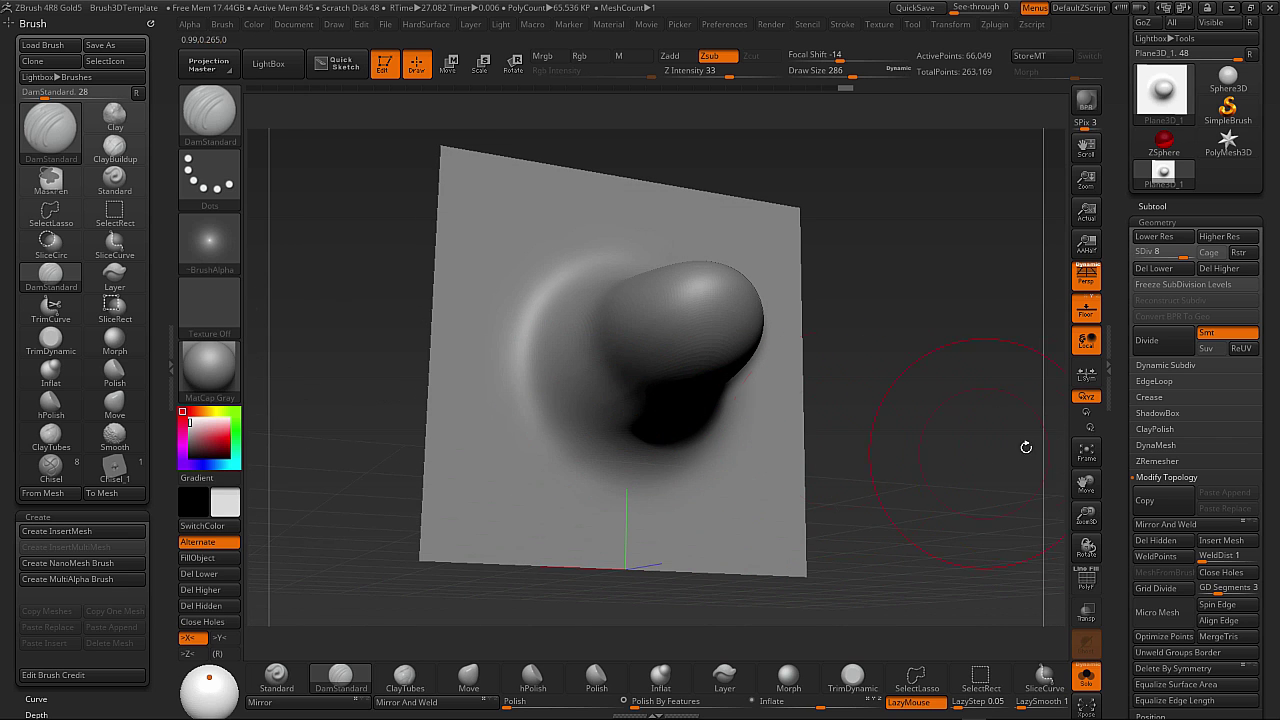
mouse_move(965, 378)
mouse_down()
mouse_move(944, 459)
mouse_move(876, 497)
mouse_up()
click(1095, 310)
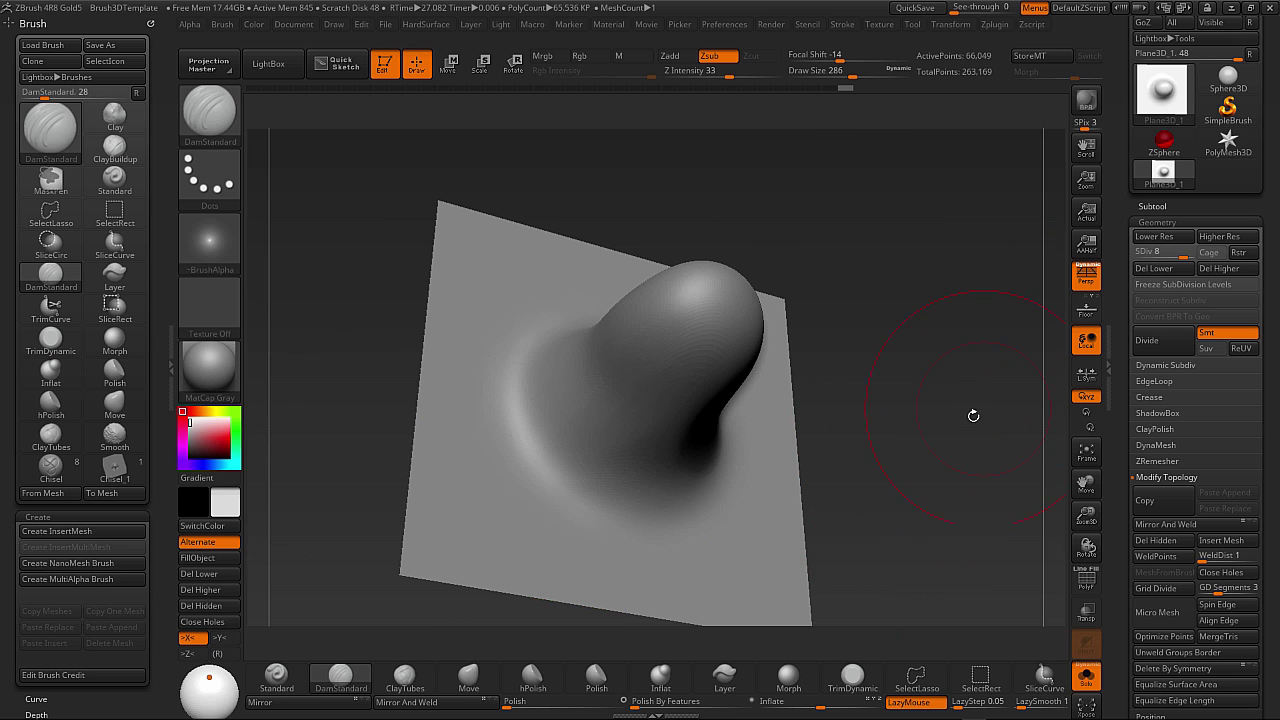
Carve mirrored nostril creases into the underside of the nose with DamStandard.
mouse_move(943, 436)
mouse_down()
mouse_move(934, 449)
mouse_move(777, 480)
mouse_up()
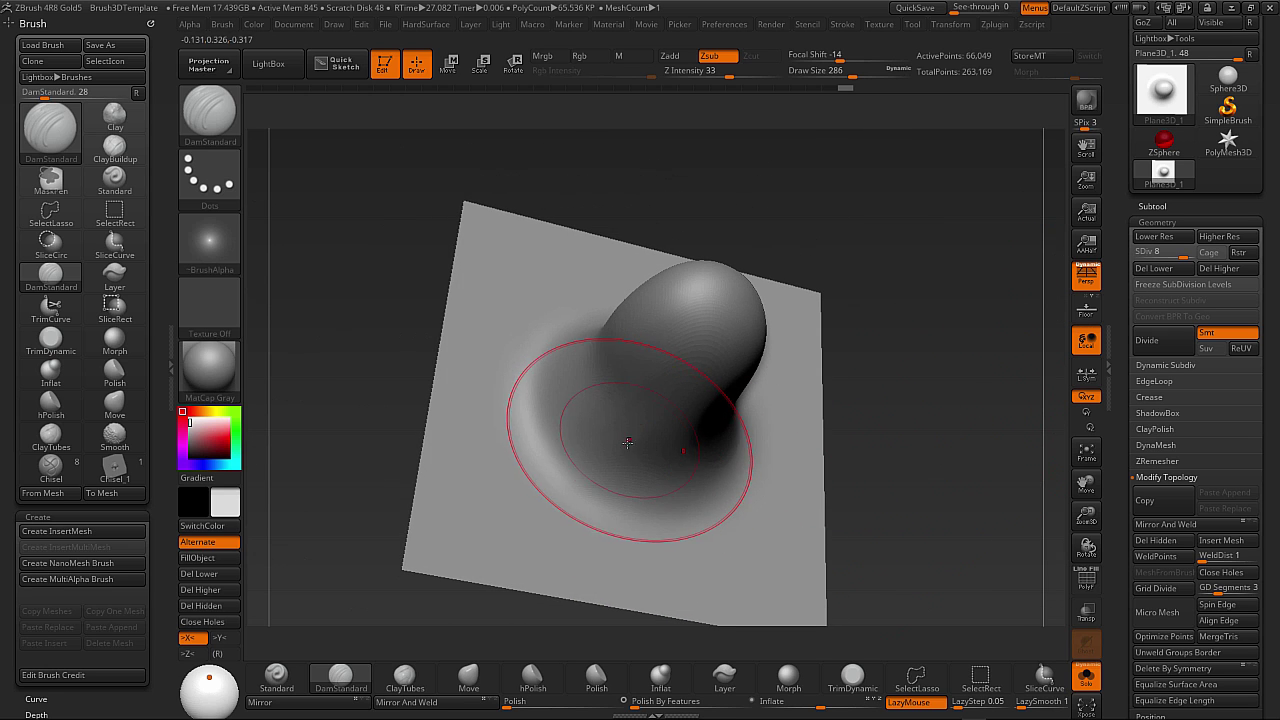
mouse_move(626, 446)
mouse_down()
mouse_move(604, 430)
mouse_move(612, 456)
mouse_up()
mouse_move(875, 443)
mouse_down()
mouse_move(892, 449)
mouse_move(800, 456)
mouse_up()
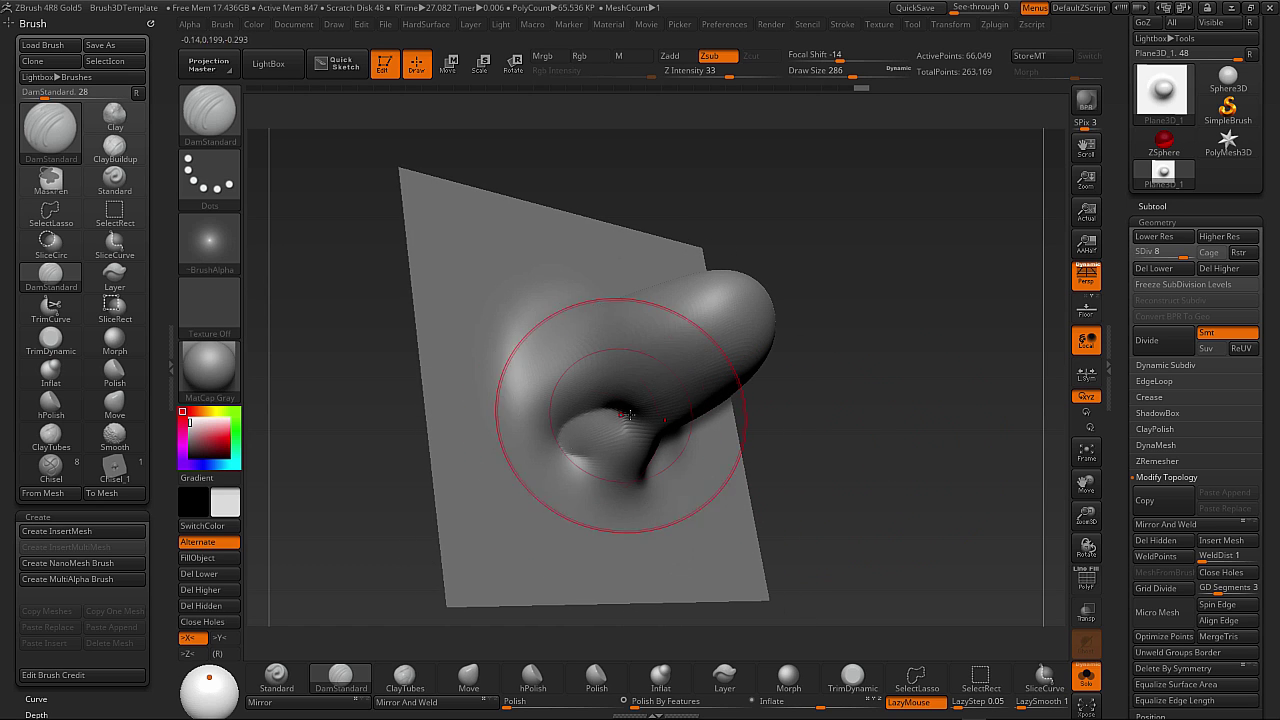
drag(378, 440, 338, 460)
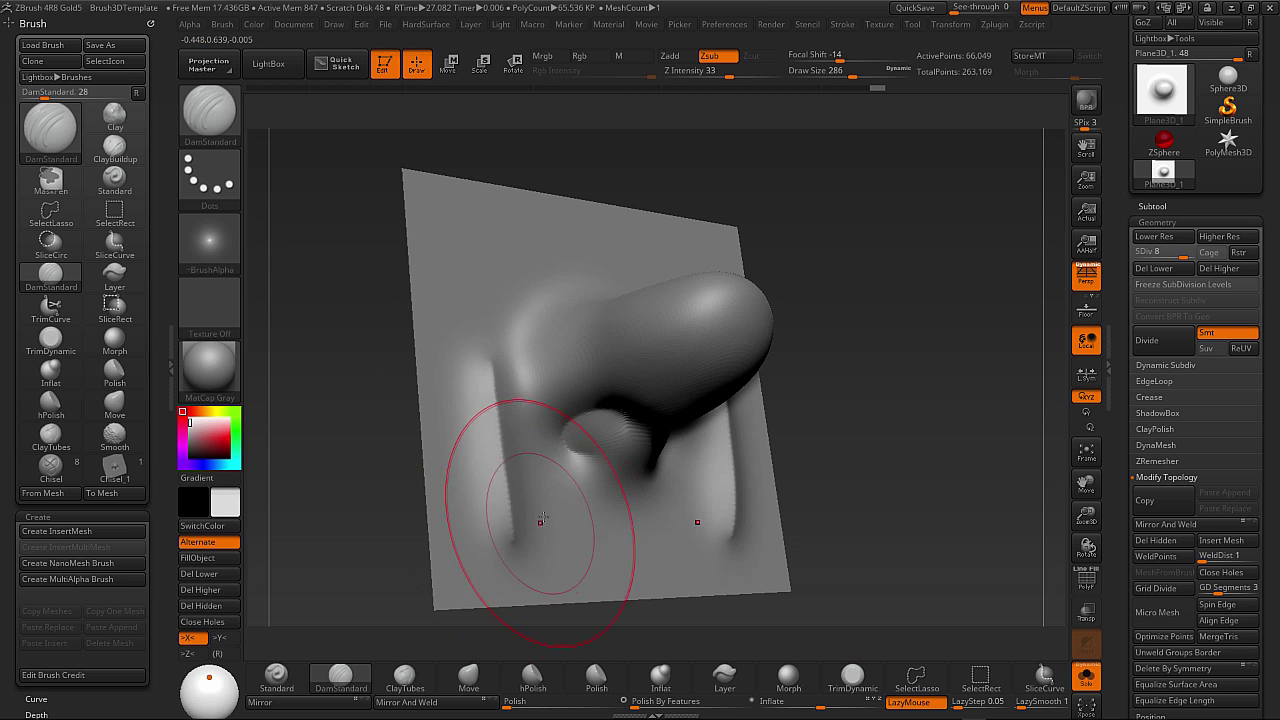
drag(474, 370, 490, 568)
drag(806, 423, 862, 438)
key(ctrl+z)
Carve curved rims around both nostrils with DamStandard and smooth the creases beneath the nose.
mouse_move(889, 494)
mouse_down()
mouse_move(900, 460)
mouse_move(890, 446)
mouse_up()
shift+drag(597, 443, 672, 432)
drag(757, 418, 771, 428)
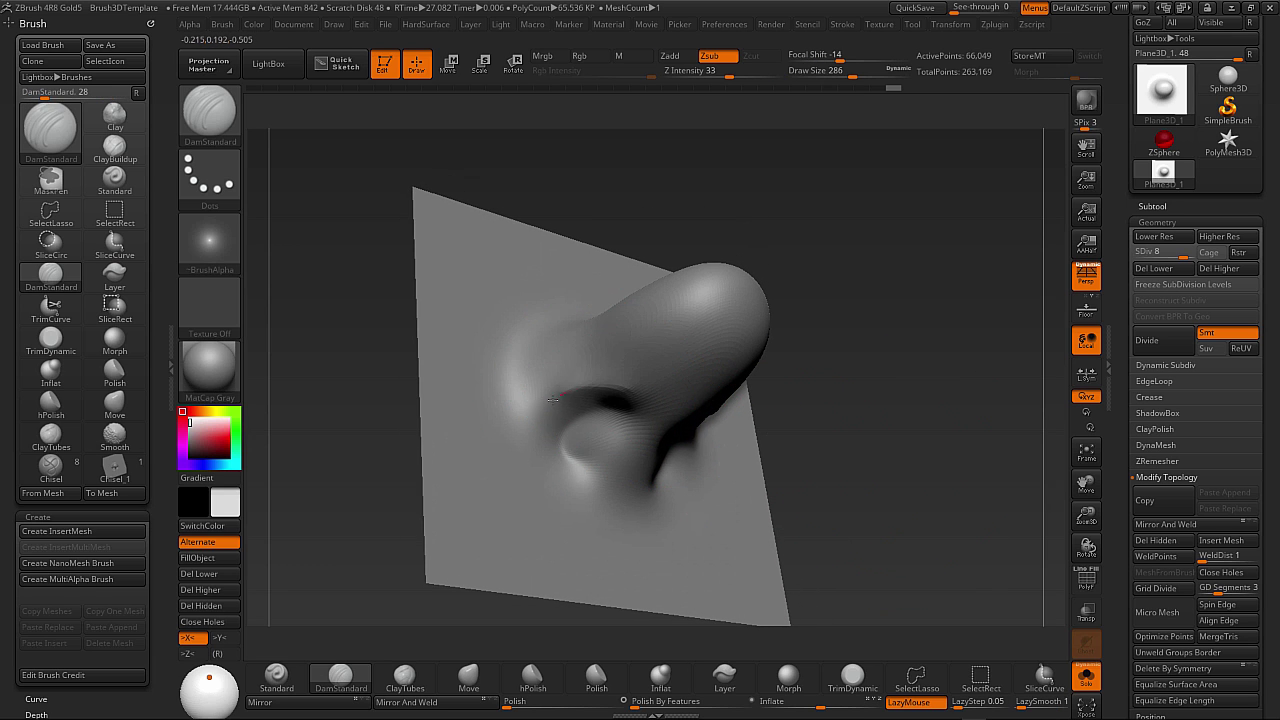
drag(873, 459, 815, 464)
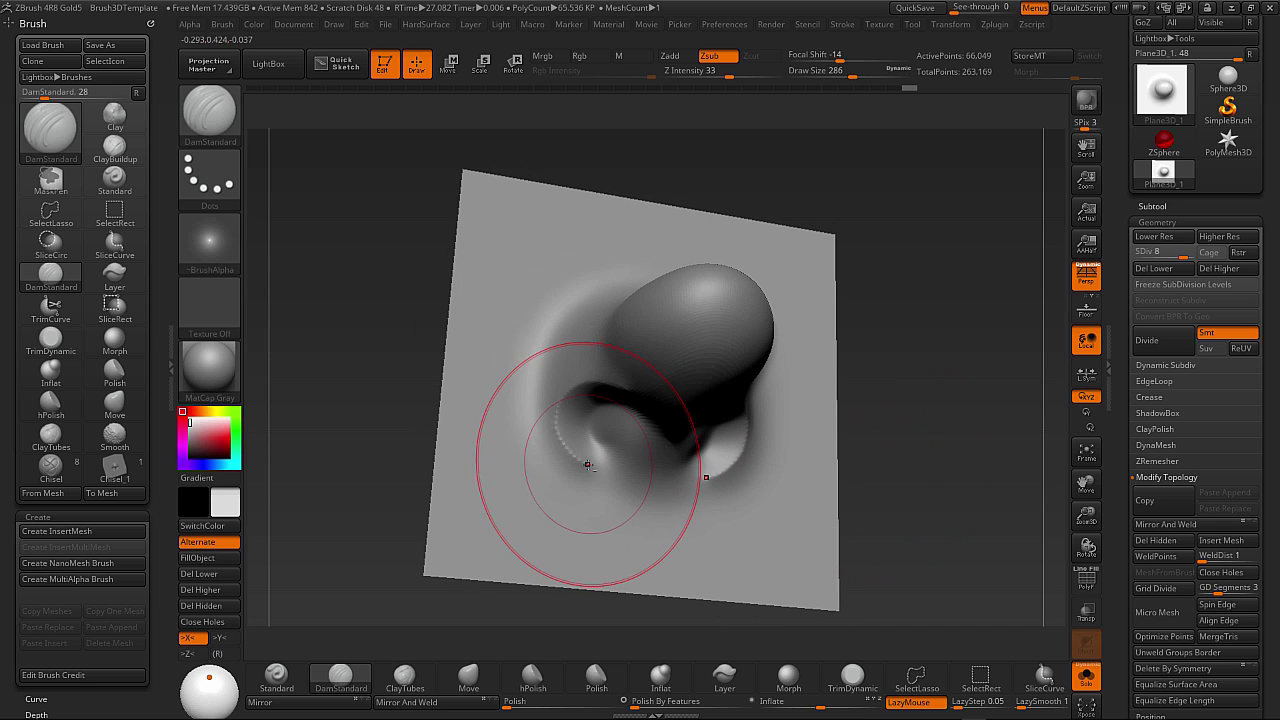
mouse_move(583, 463)
mouse_down()
mouse_move(566, 441)
mouse_move(573, 405)
mouse_move(565, 440)
mouse_move(610, 392)
mouse_up()
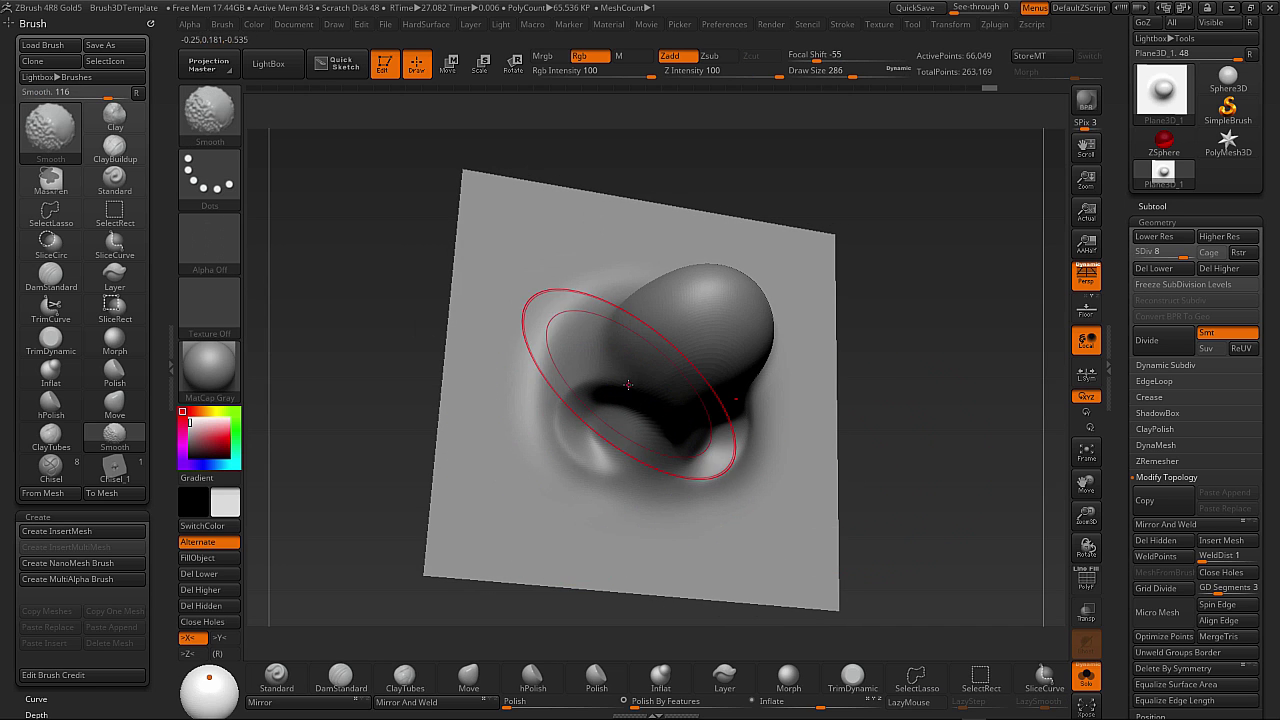
mouse_move(858, 430)
mouse_down()
mouse_move(926, 446)
mouse_move(784, 410)
mouse_up()
shift+drag(688, 442, 626, 388)
drag(882, 430, 850, 415)
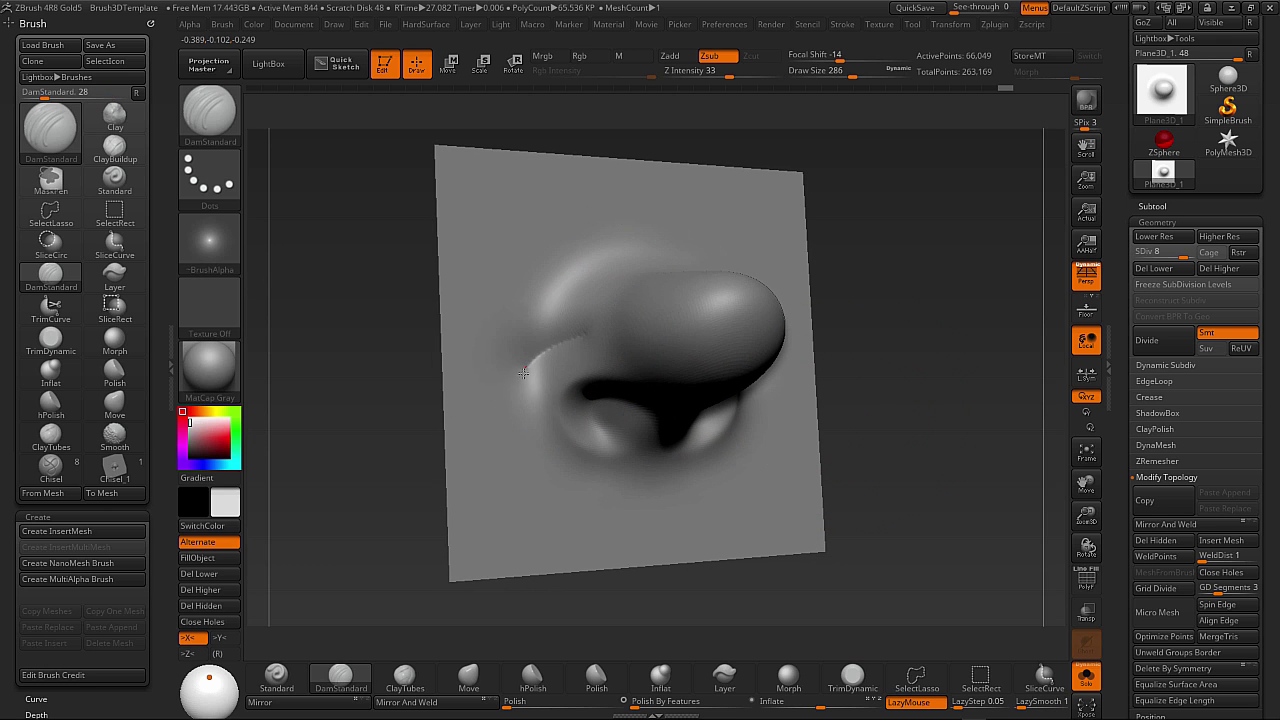
Carve and soften the outer outlines of the nostril wings, refining their rims with DamStandard at draw size 120.
mouse_move(523, 373)
mouse_down()
mouse_move(548, 450)
mouse_move(526, 420)
mouse_up()
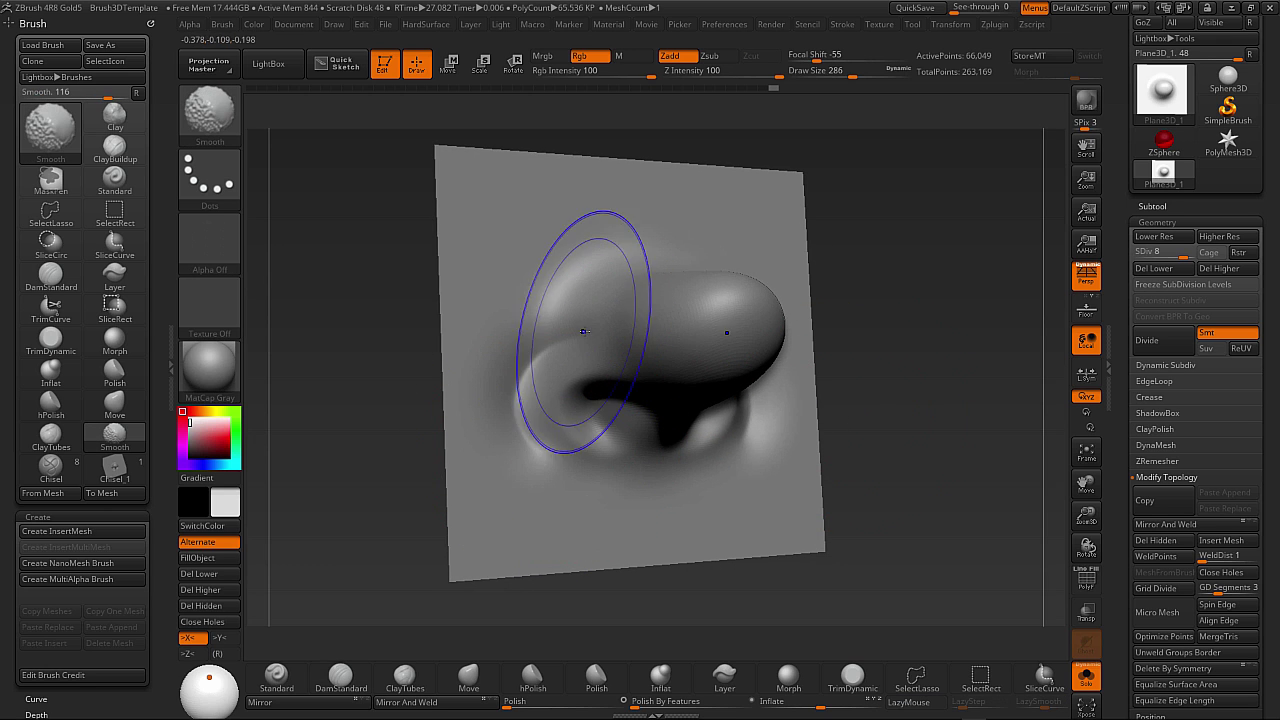
shift+drag(584, 331, 598, 328)
mouse_move(863, 395)
mouse_down()
mouse_move(930, 397)
mouse_move(867, 383)
mouse_up()
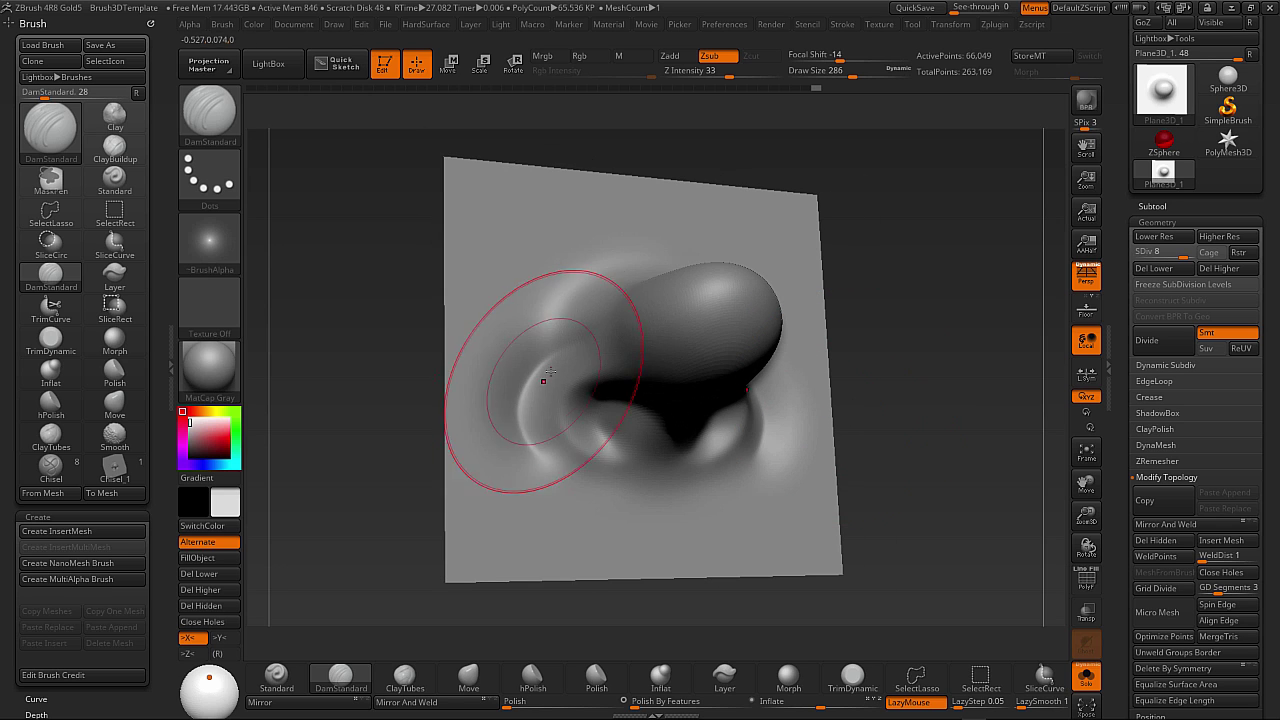
key(s)
drag(570, 360, 549, 361)
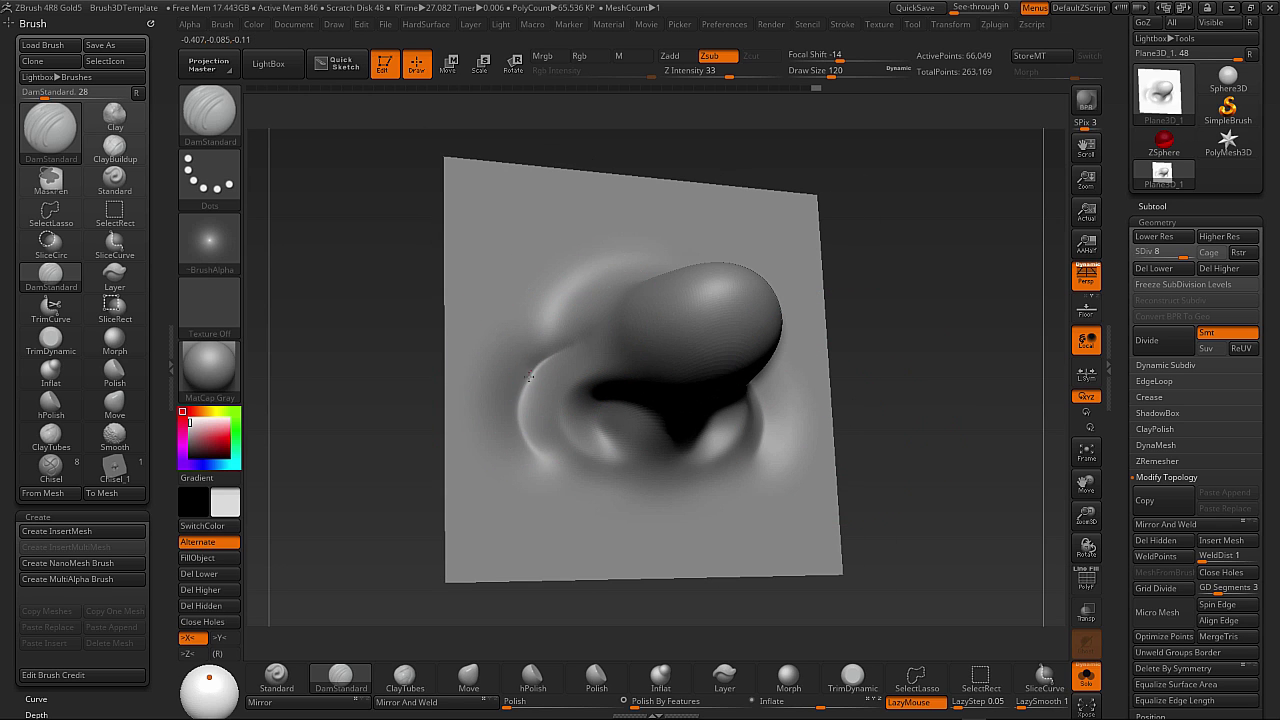
drag(634, 460, 595, 425)
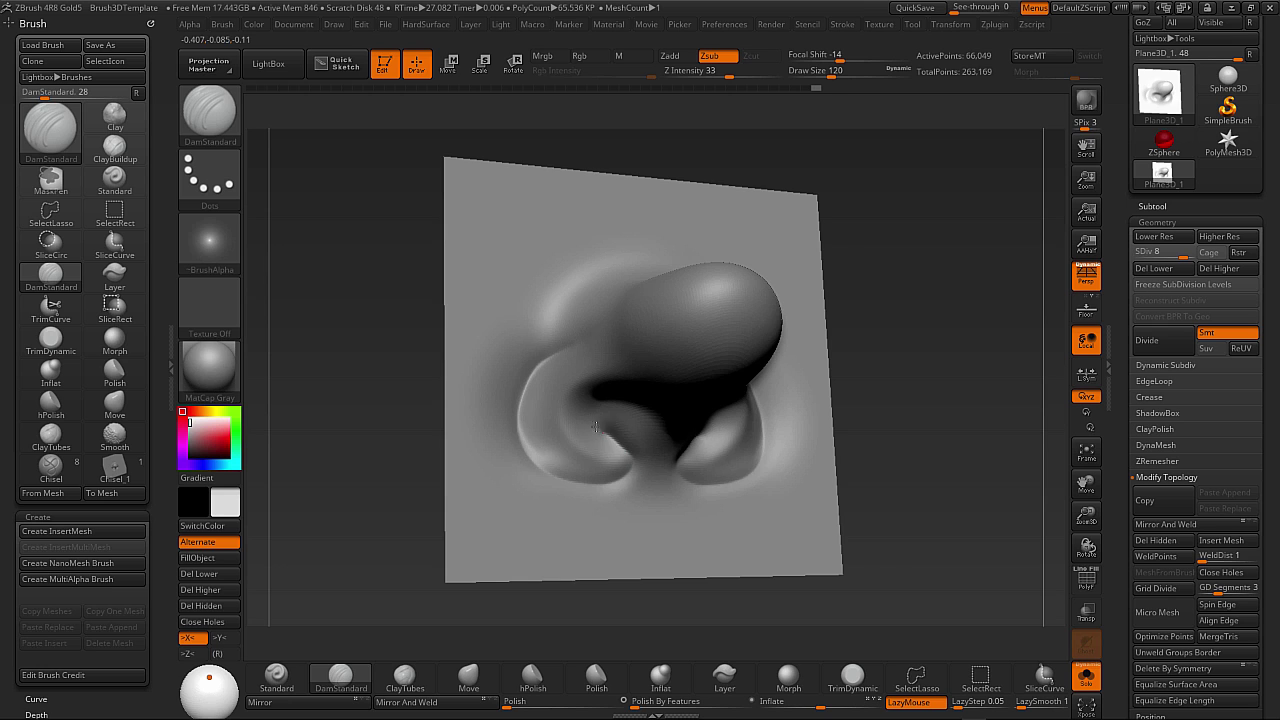
Smooth the nostril wings and raise the plane to subdivision level 9.
drag(897, 451, 925, 440)
mouse_move(623, 472)
shift+mouse_down()
mouse_move(629, 423)
mouse_move(620, 436)
shift+mouse_up()
key(d)
mouse_move(823, 470)
mouse_down()
mouse_move(877, 431)
mouse_move(808, 429)
mouse_up()
shift+drag(570, 346, 552, 362)
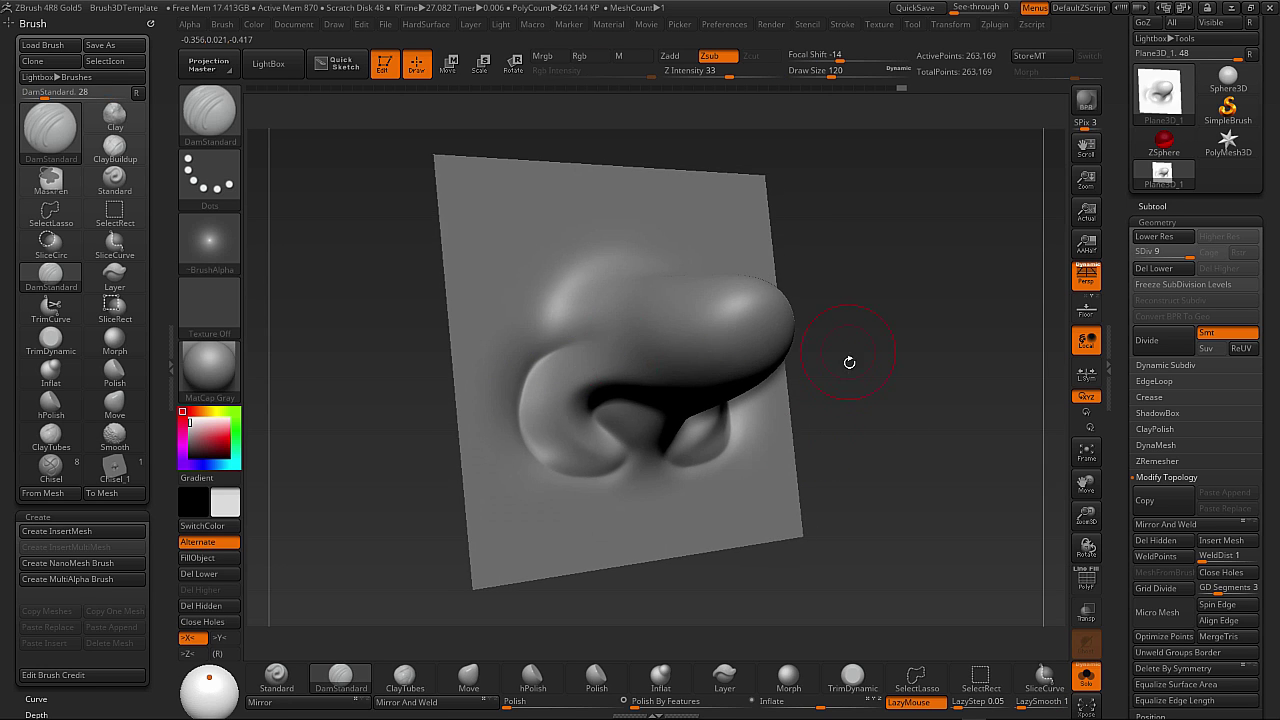
Carve a curved crease around the upper base of the nose with DamStandard, and soften it and the tops of the nostril wings.
mouse_move(849, 363)
mouse_down()
mouse_move(855, 429)
mouse_move(839, 431)
mouse_up()
drag(556, 328, 527, 358)
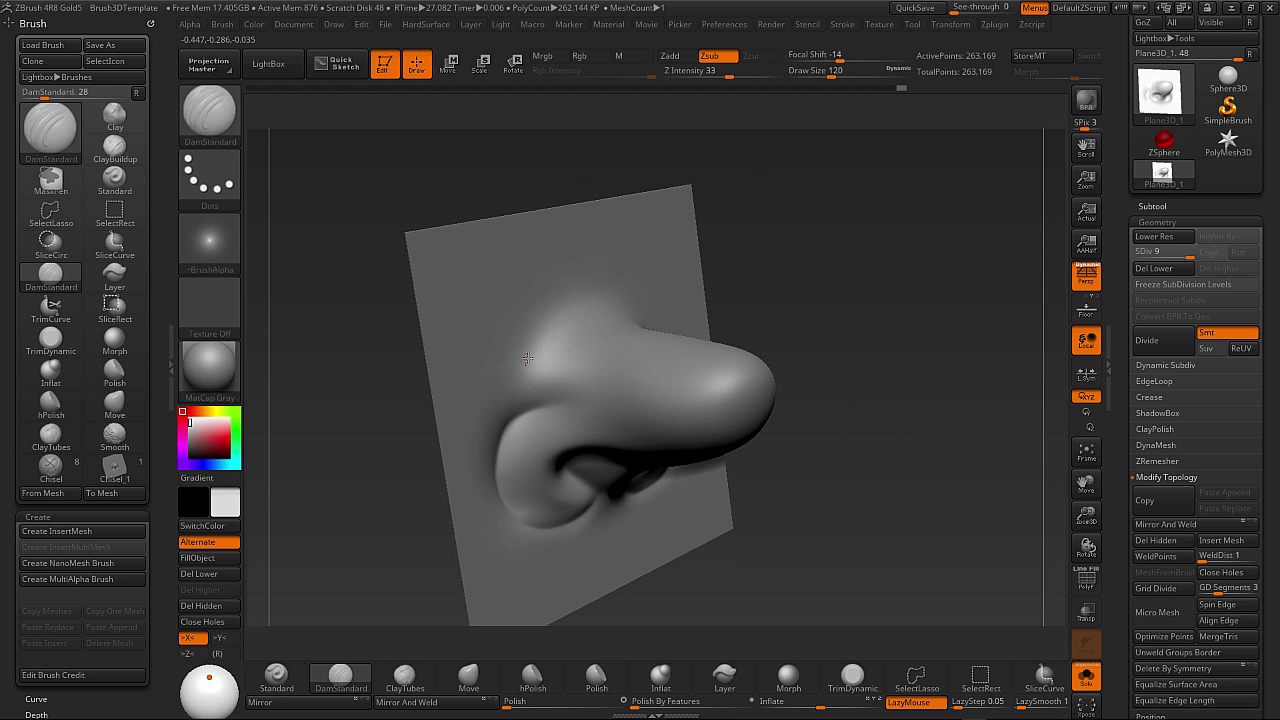
drag(716, 302, 734, 306)
shift+drag(579, 307, 543, 331)
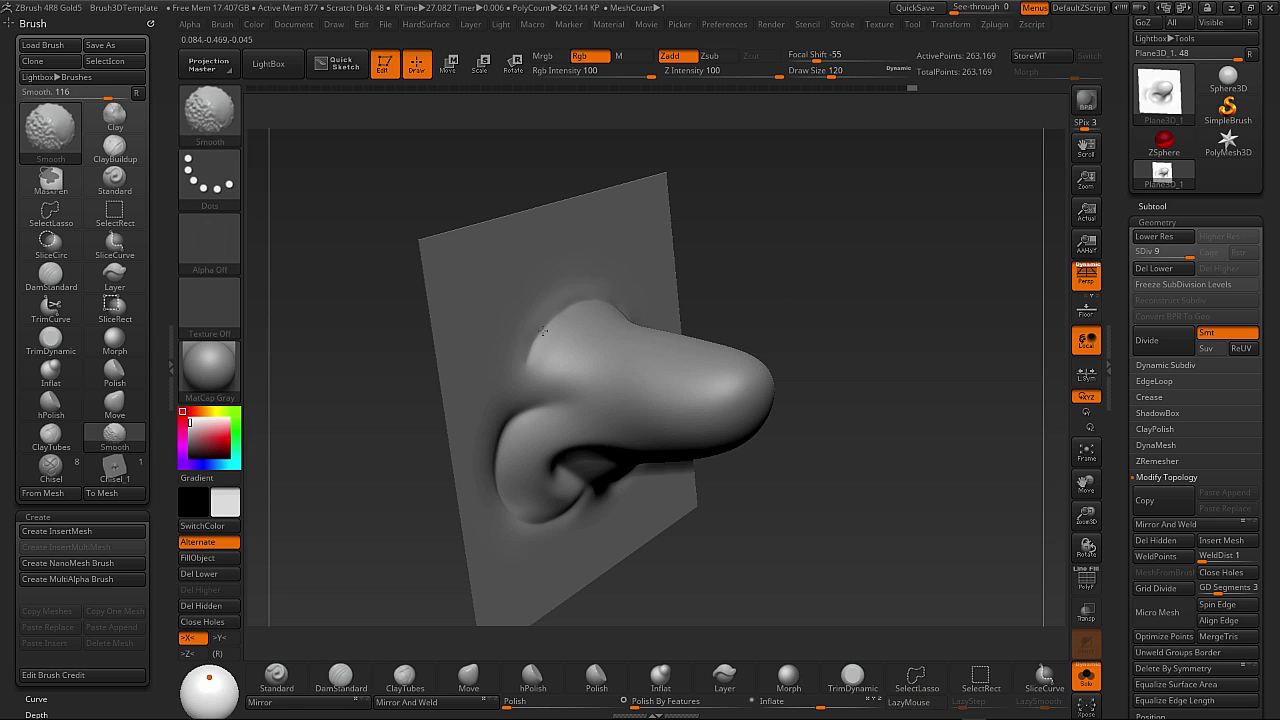
drag(724, 290, 703, 290)
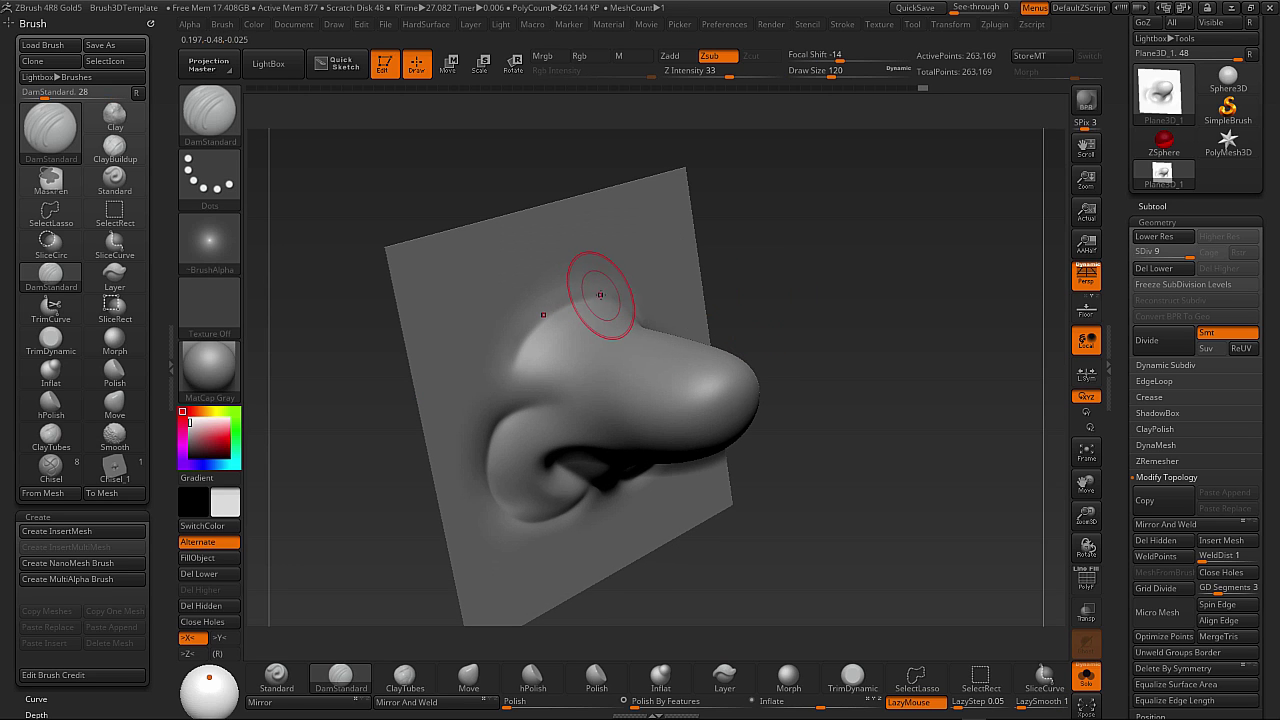
mouse_move(526, 347)
mouse_down()
mouse_move(513, 384)
mouse_move(592, 303)
mouse_move(523, 355)
mouse_move(517, 341)
mouse_up()
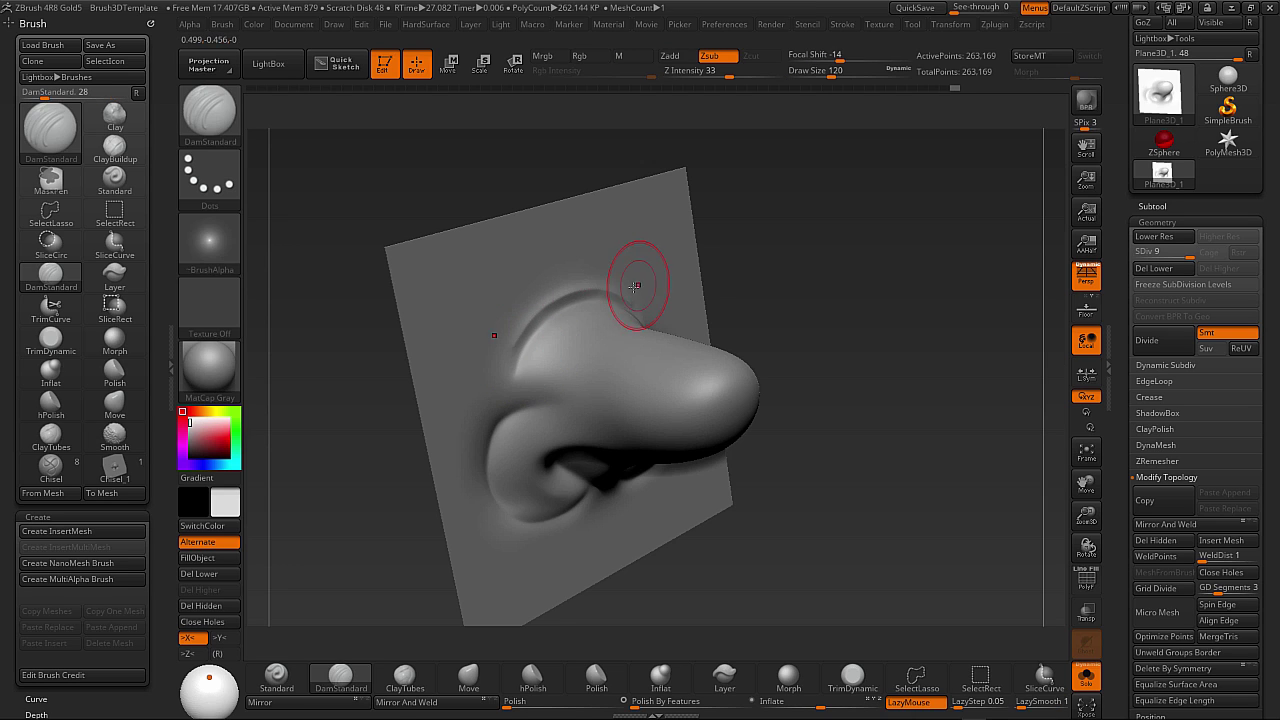
shift+drag(634, 286, 519, 342)
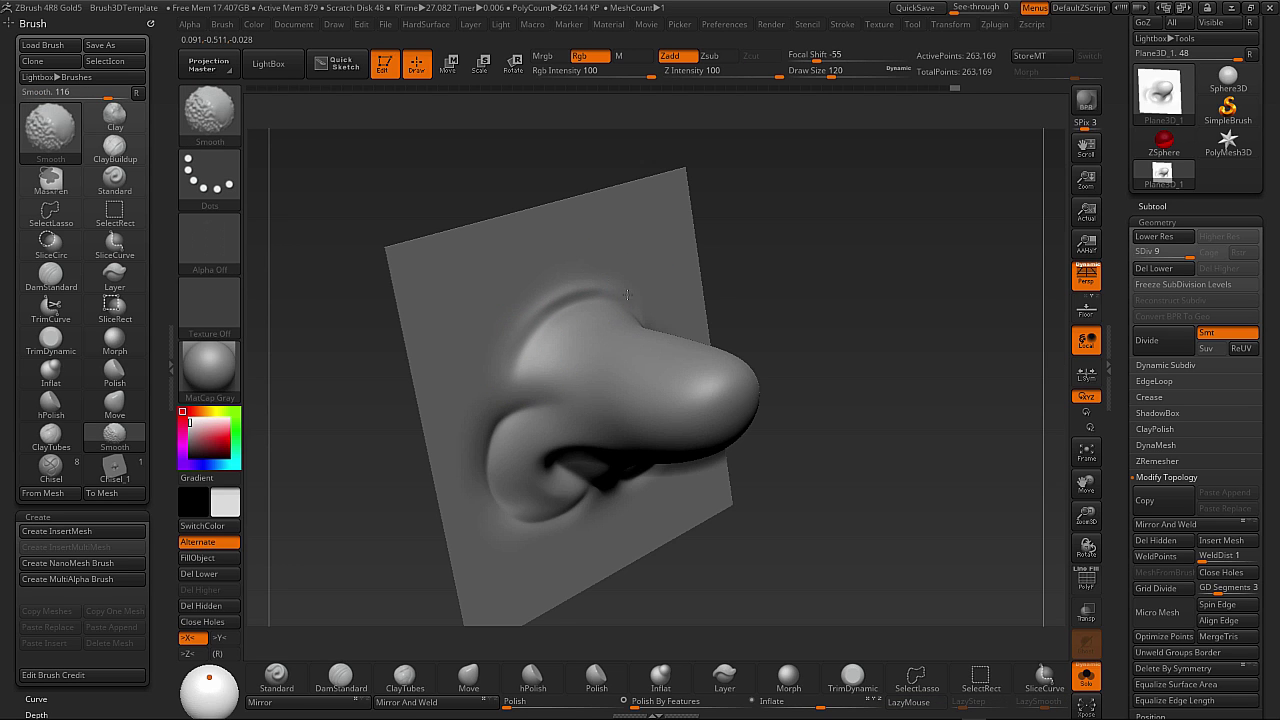
drag(823, 389, 895, 372)
shift+drag(538, 407, 519, 429)
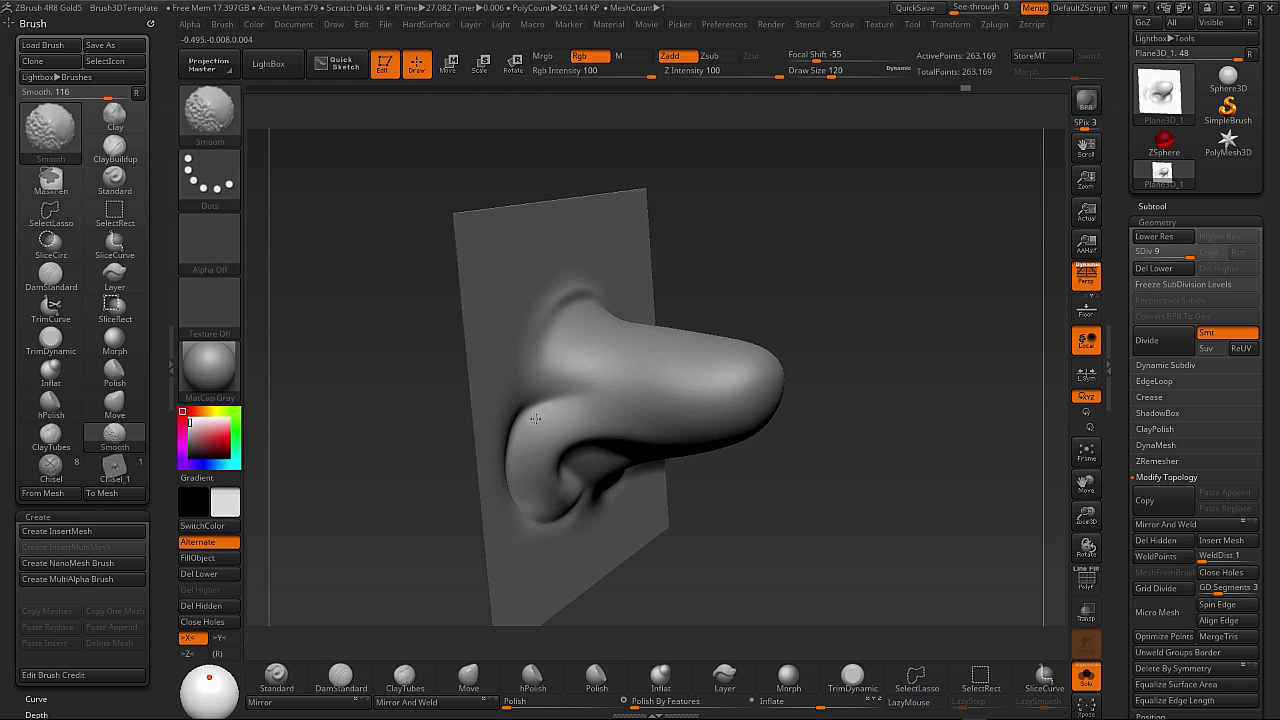
Reshape the nostrils and their wings with the Move brush, adjusting its draw size as needed.
drag(784, 462, 809, 483)
key(b)
key(m)
key(v)
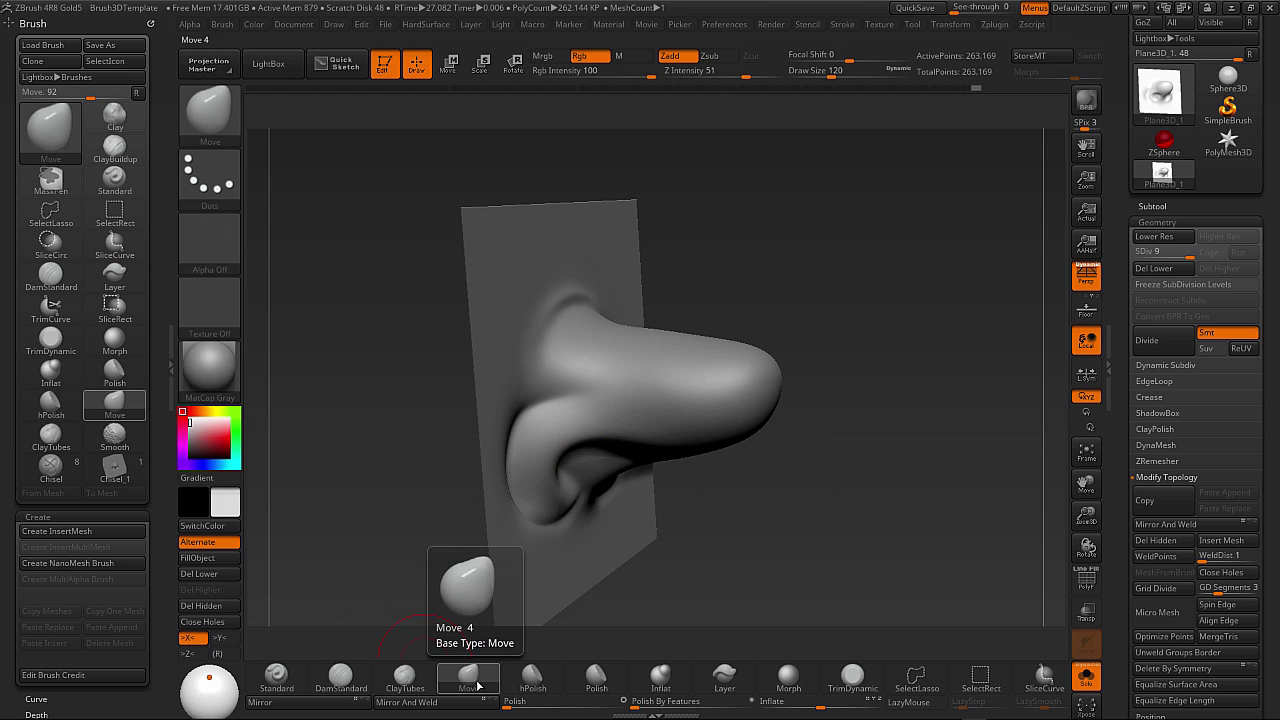
key(s)
drag(572, 471, 598, 439)
mouse_move(801, 463)
mouse_down()
mouse_move(681, 497)
mouse_move(563, 467)
mouse_move(575, 448)
mouse_move(625, 436)
mouse_up()
key(s)
drag(682, 494, 875, 493)
Build up the inner edges of the nostrils with the Standard brush at draw size 116.
click(278, 680)
key(s)
drag(590, 427, 599, 425)
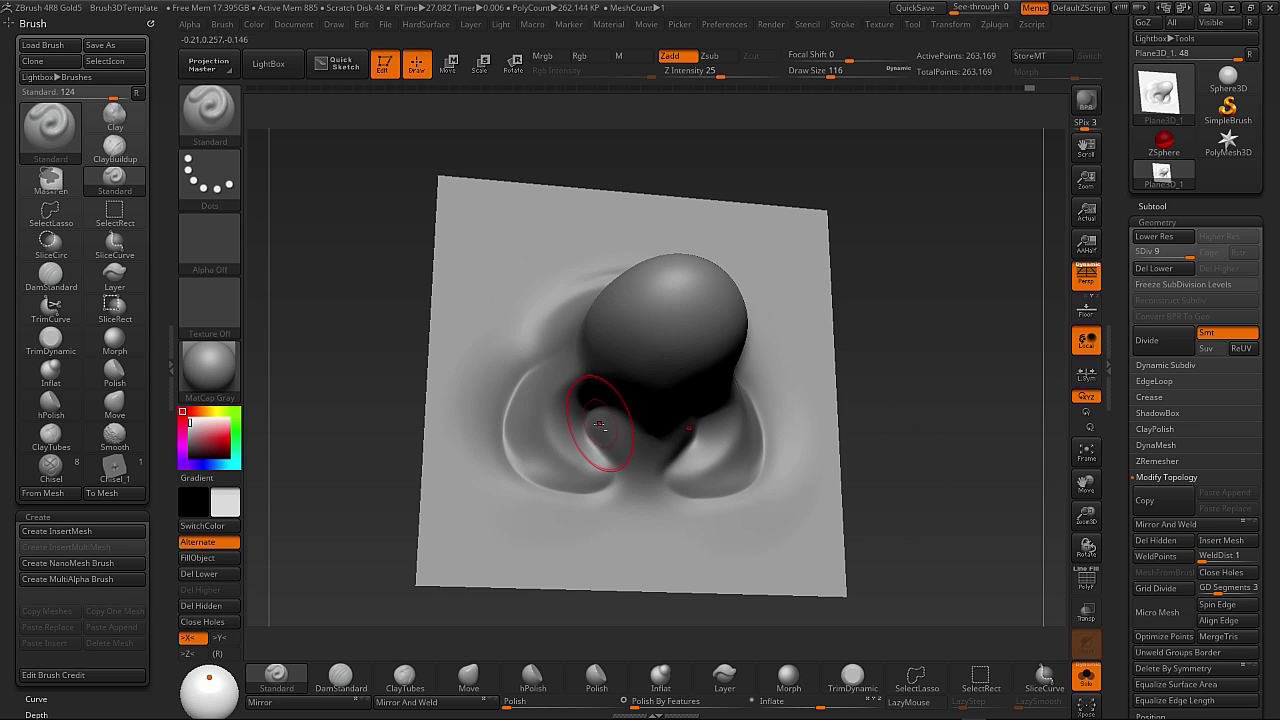
drag(880, 405, 890, 392)
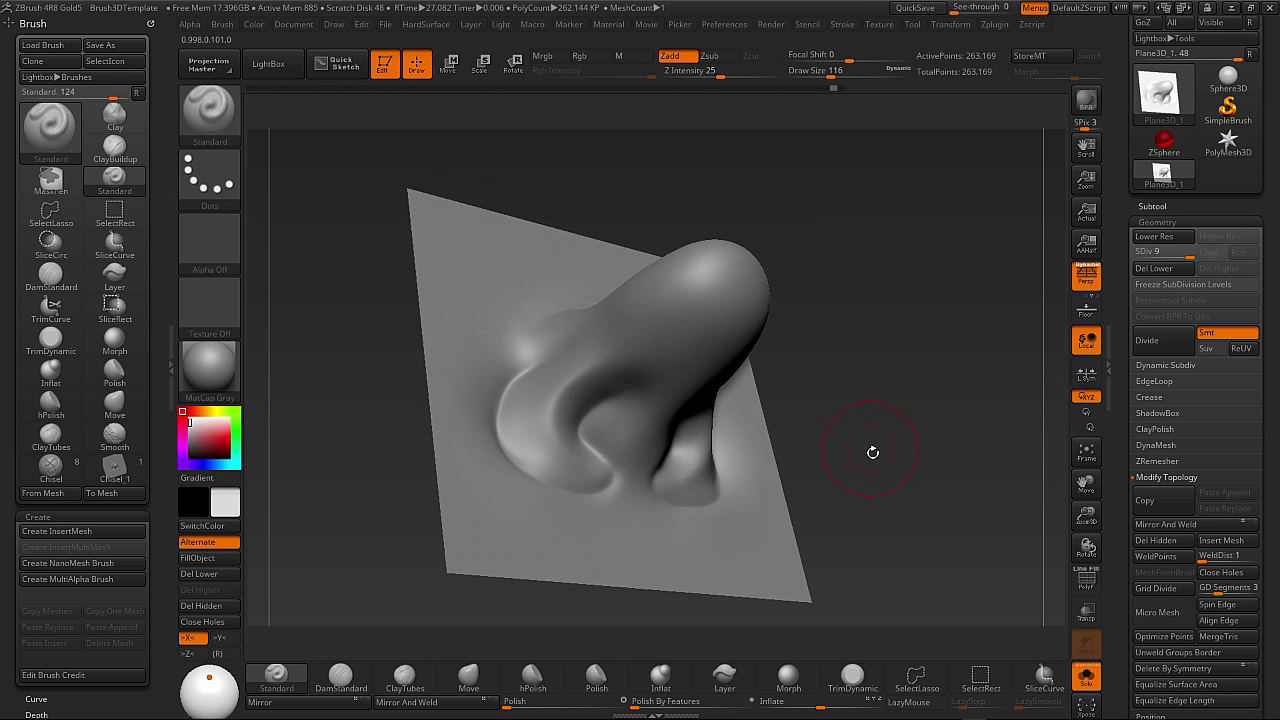
drag(871, 449, 655, 445)
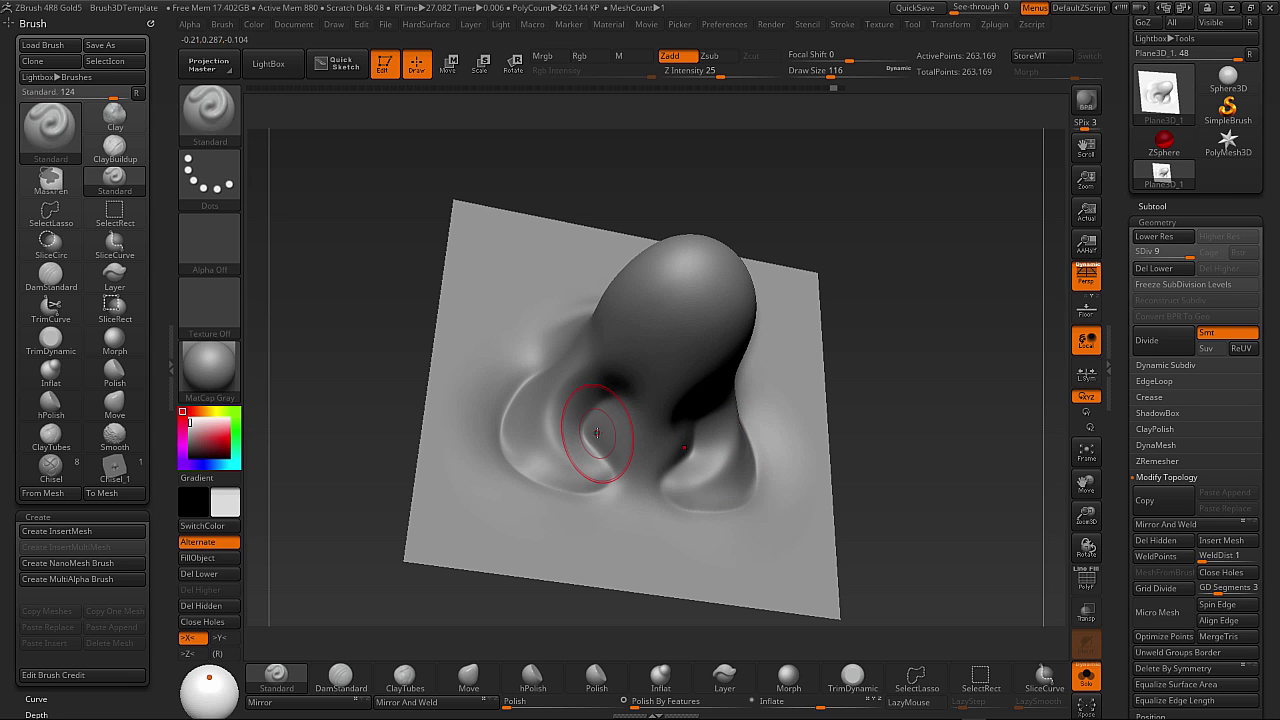
key(l)
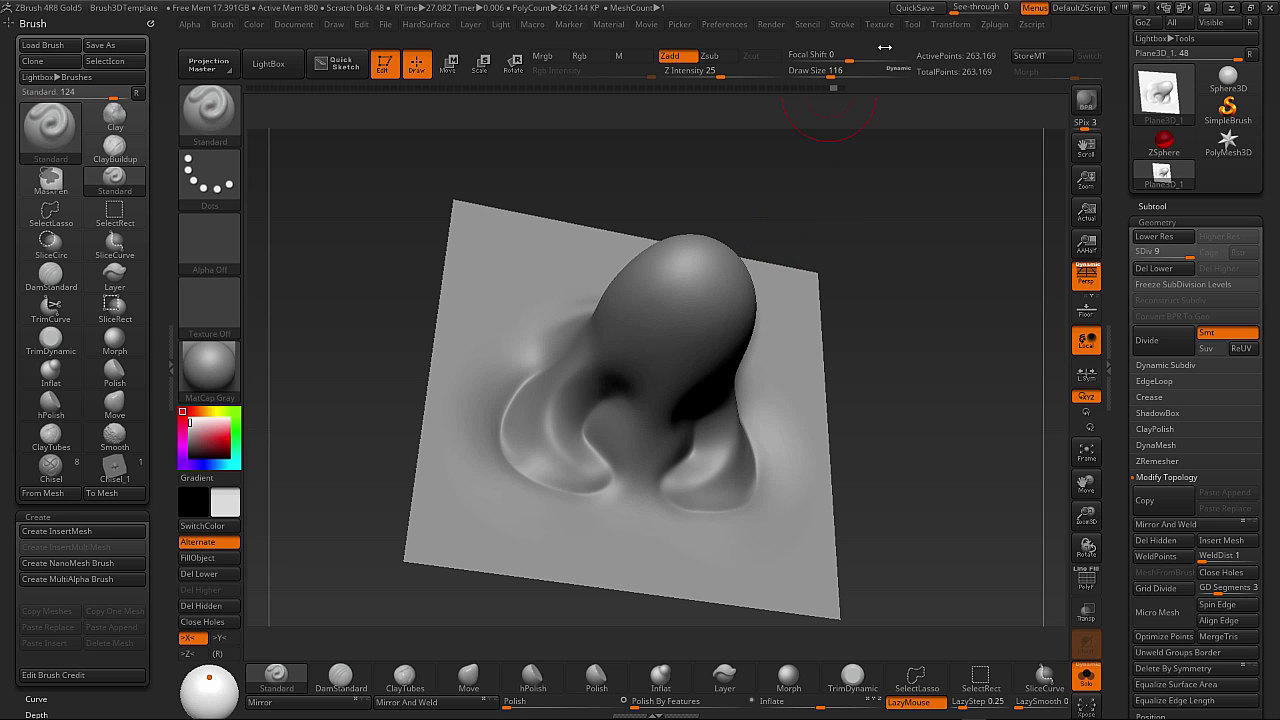
click(843, 25)
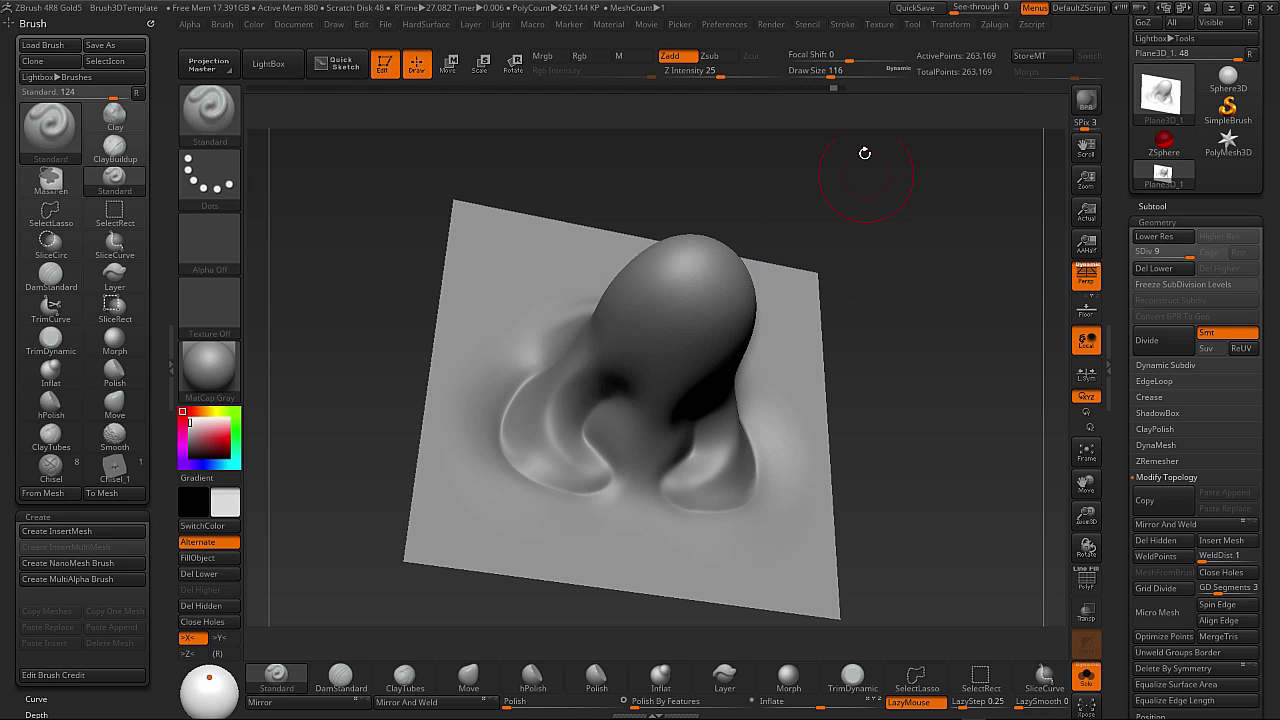
click(843, 27)
click(885, 231)
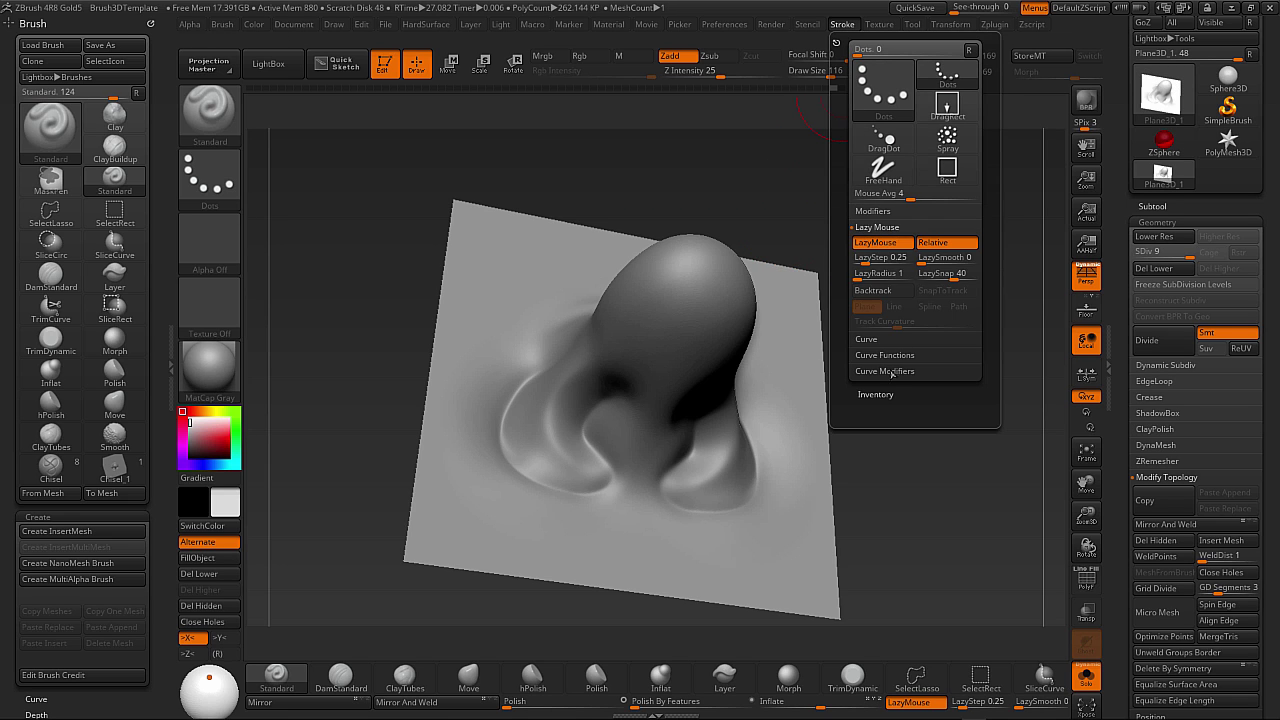
mouse_move(905, 533)
mouse_down()
mouse_move(900, 491)
mouse_move(860, 478)
mouse_up()
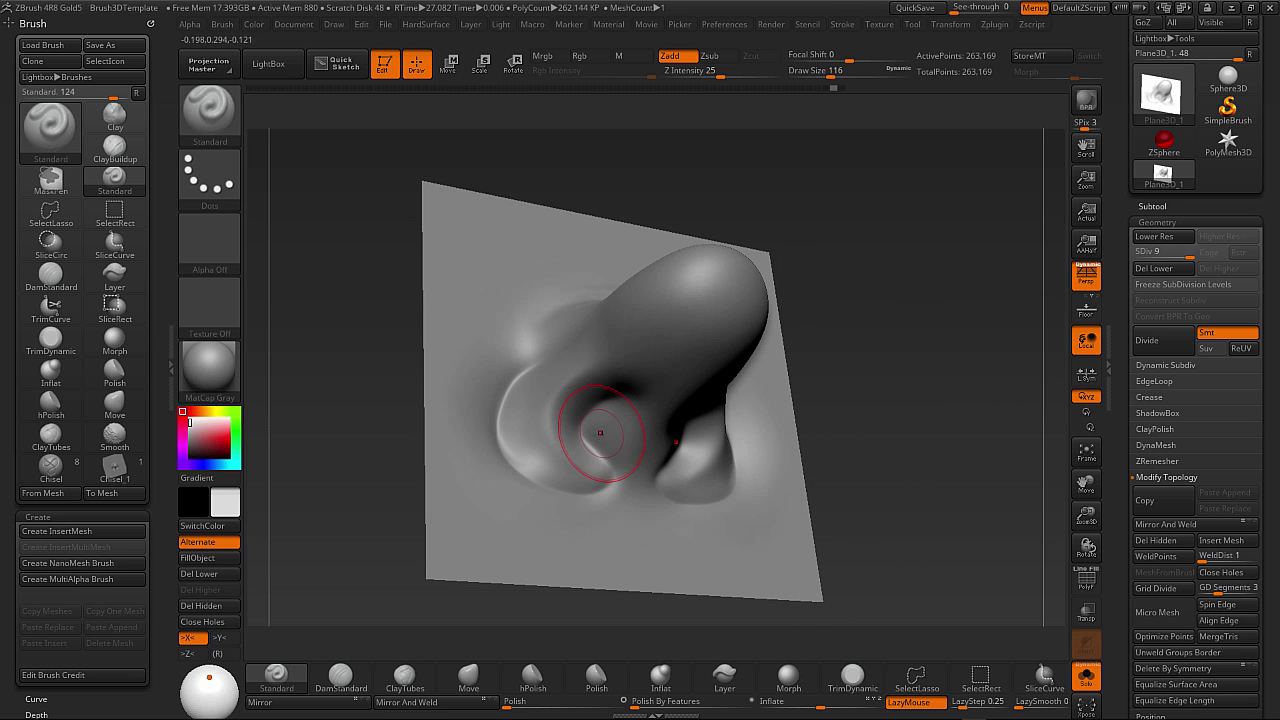
click(932, 704)
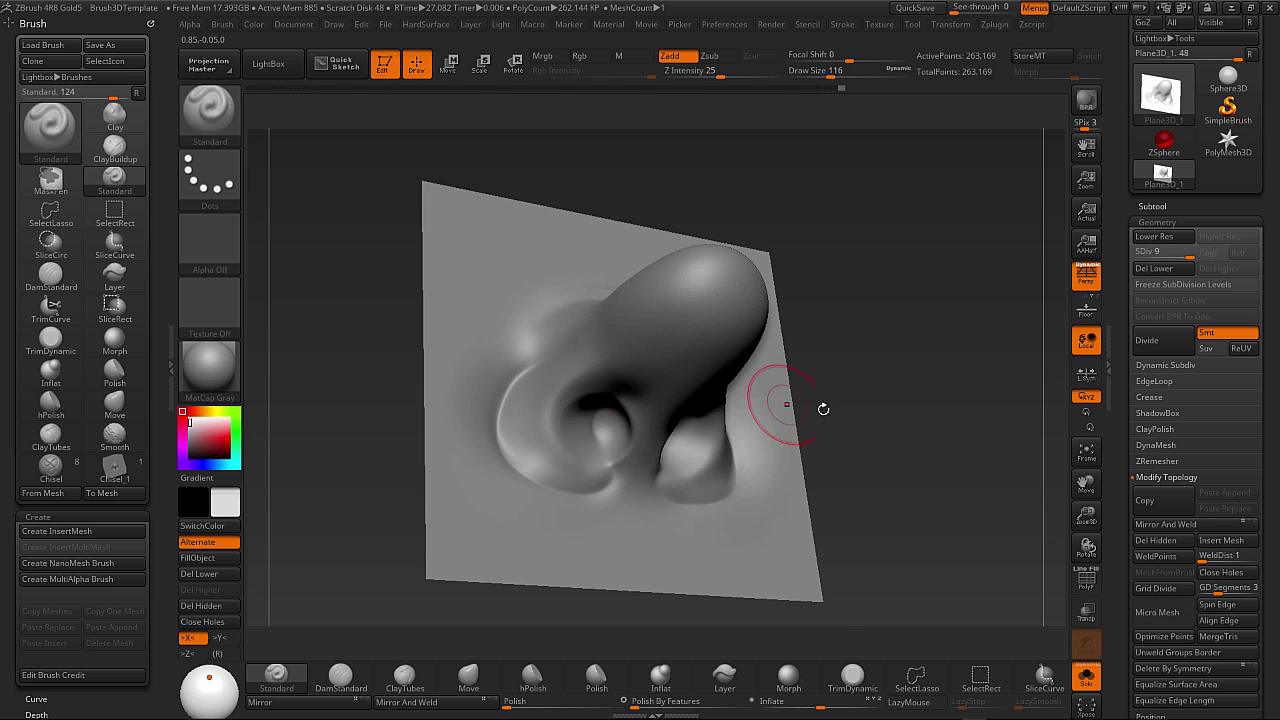
Build up the inside of both nostrils with the Standard brush at draw size 116 and smooth the added volume.
drag(823, 409, 663, 400)
drag(898, 426, 733, 437)
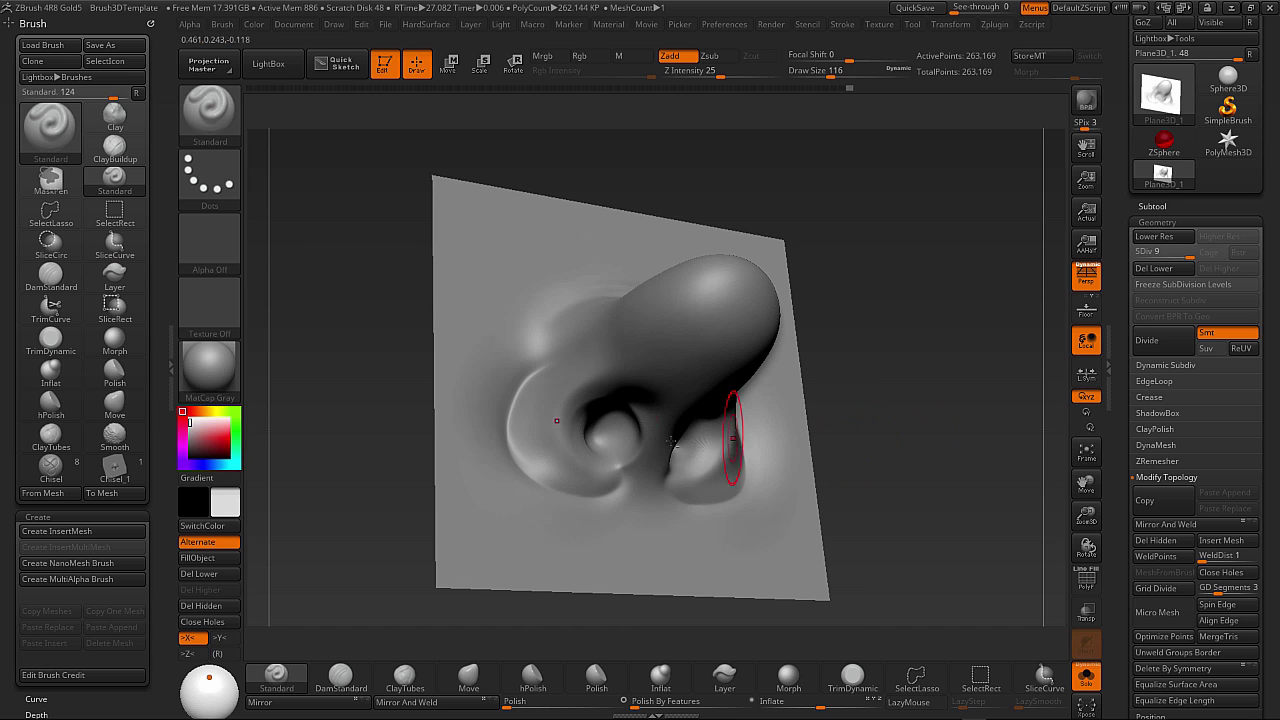
drag(871, 432, 654, 432)
key(shift)
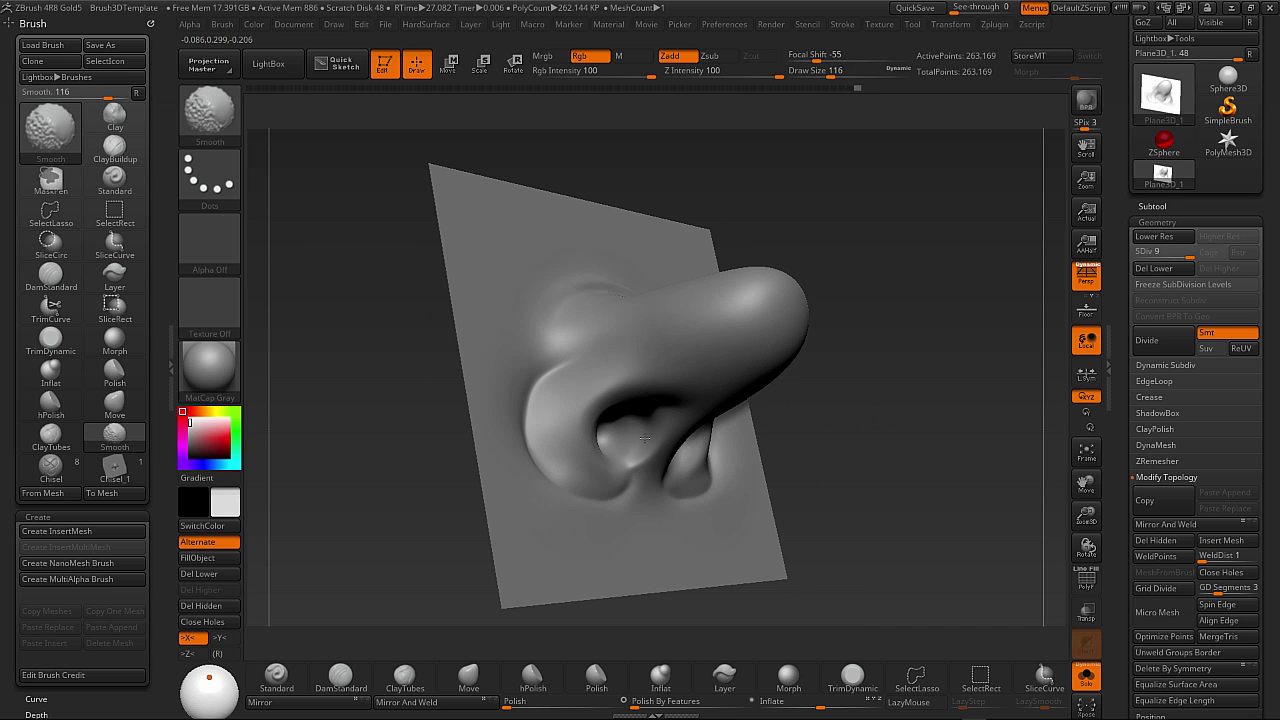
mouse_move(982, 442)
mouse_down()
mouse_move(912, 452)
mouse_move(951, 468)
mouse_move(898, 480)
mouse_up()
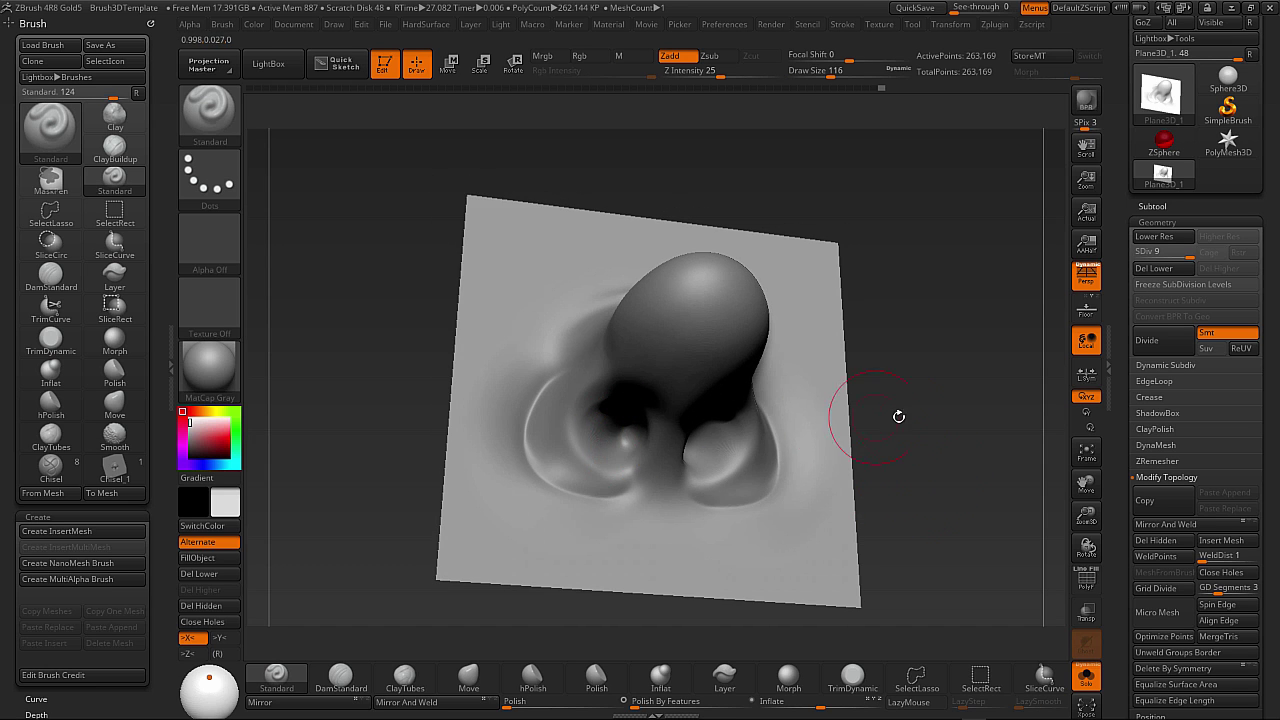
drag(899, 417, 900, 429)
key(shift)
mouse_move(906, 527)
mouse_down()
mouse_move(850, 524)
mouse_move(943, 457)
mouse_move(857, 443)
mouse_up()
Carve creases at the lower inner edges of the nostrils with DamStandard and smooth the surrounding surface.
click(340, 680)
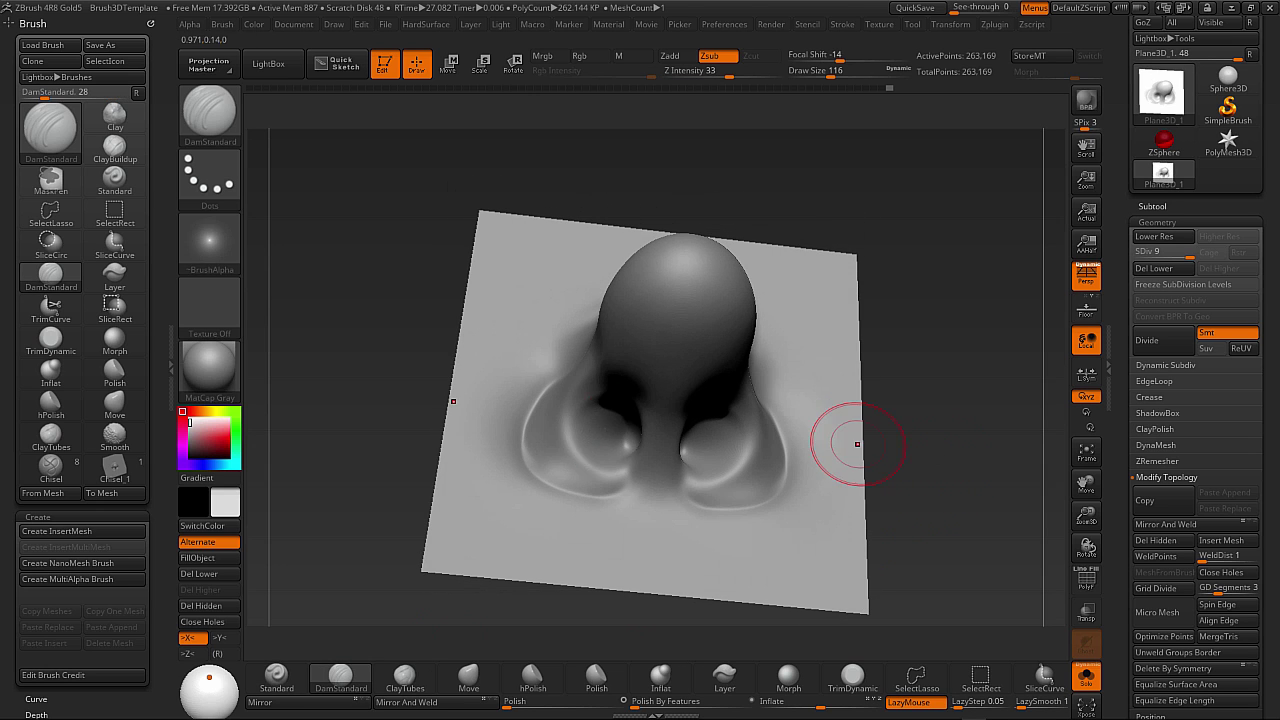
drag(624, 464, 630, 460)
mouse_move(908, 446)
mouse_down()
mouse_move(970, 446)
mouse_move(824, 419)
mouse_up()
key(shift)
shift+drag(614, 452, 606, 444)
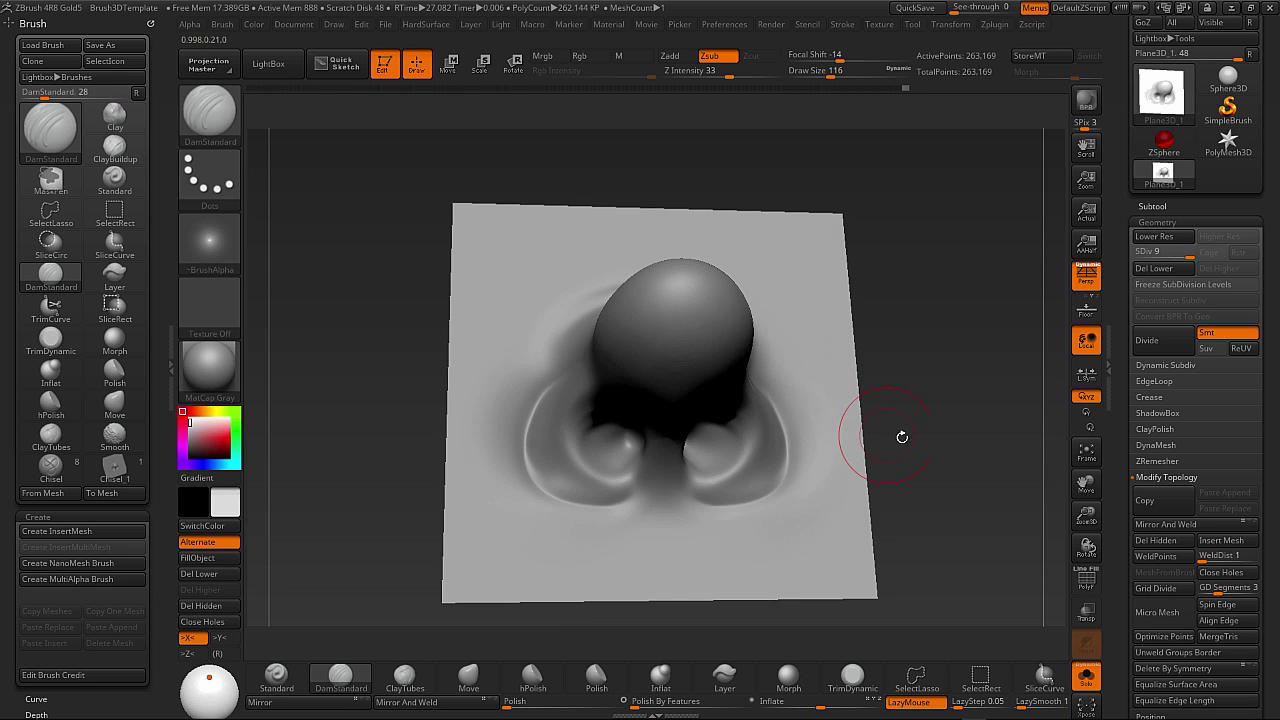
drag(903, 437, 814, 457)
key(shift)
shift+drag(631, 477, 616, 450)
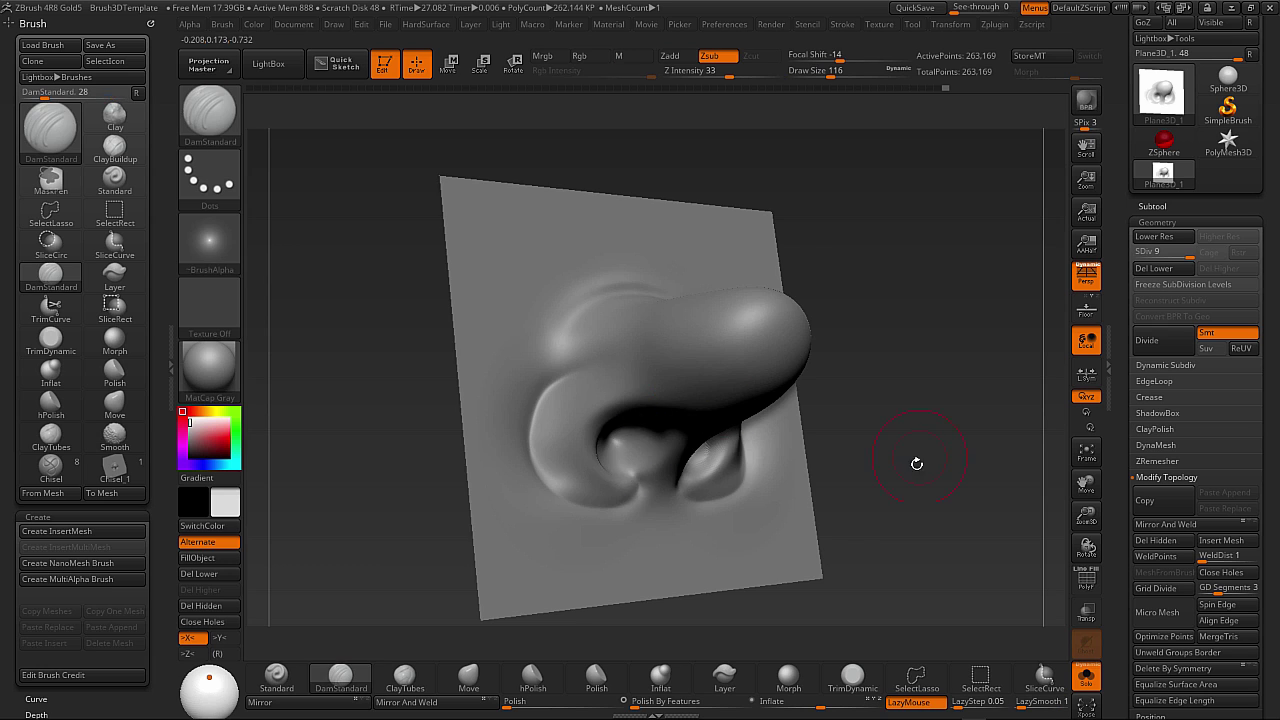
Turn on the PolyFrame display and isolate the plane's outer border polygroup.
mouse_move(915, 463)
alt+mouse_down()
mouse_move(876, 410)
mouse_move(880, 461)
mouse_move(855, 495)
mouse_move(854, 528)
mouse_move(870, 504)
alt+mouse_up()
click(1090, 583)
drag(907, 430, 870, 400)
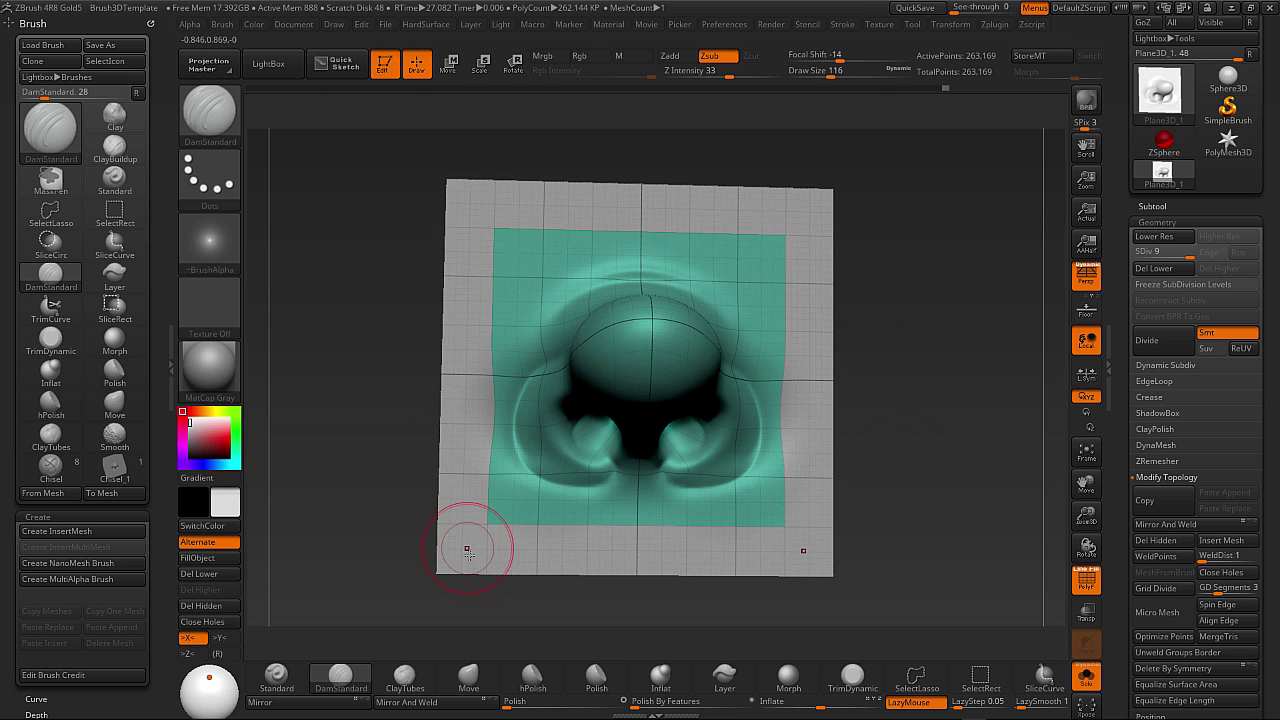
drag(880, 508, 880, 443)
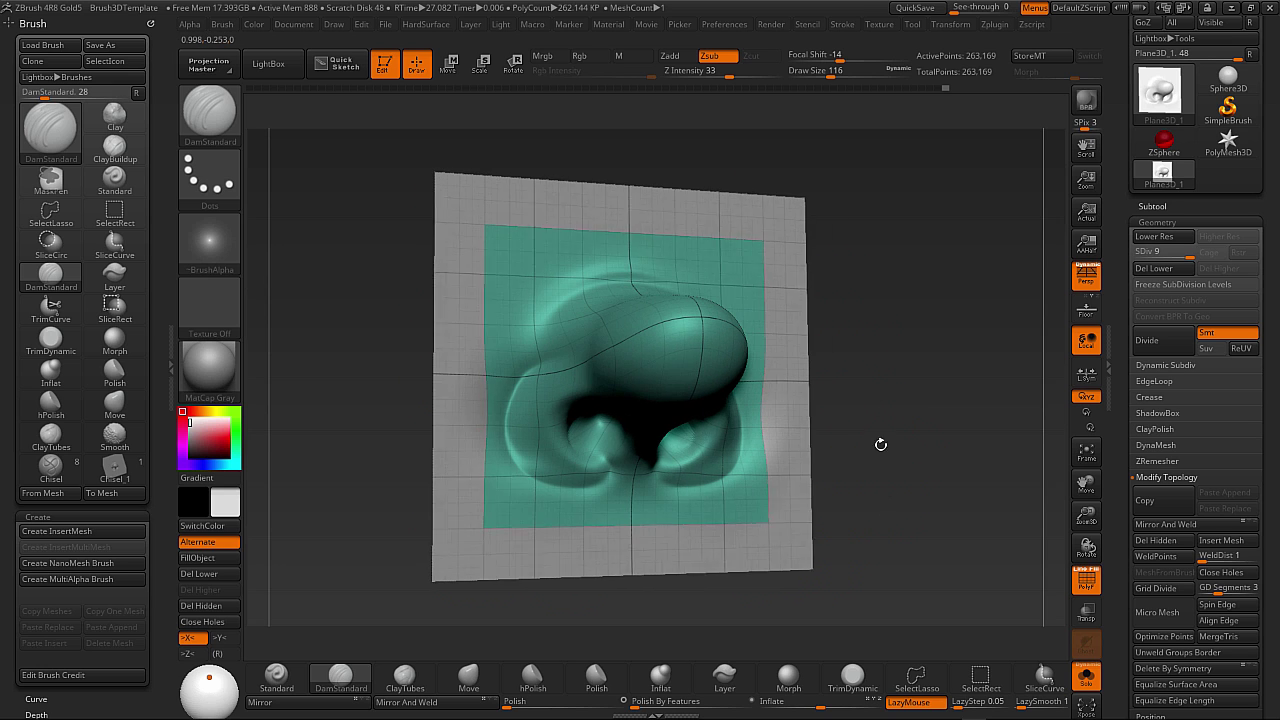
drag(898, 365, 931, 413)
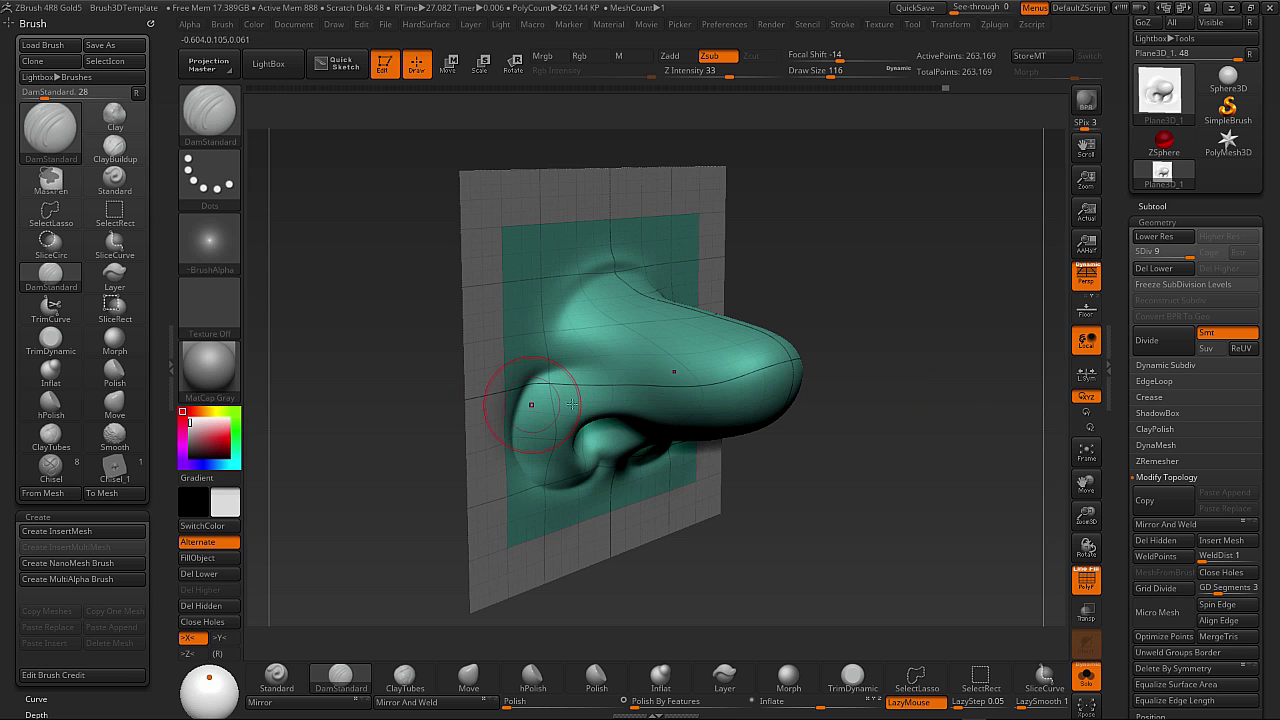
drag(850, 470, 886, 421)
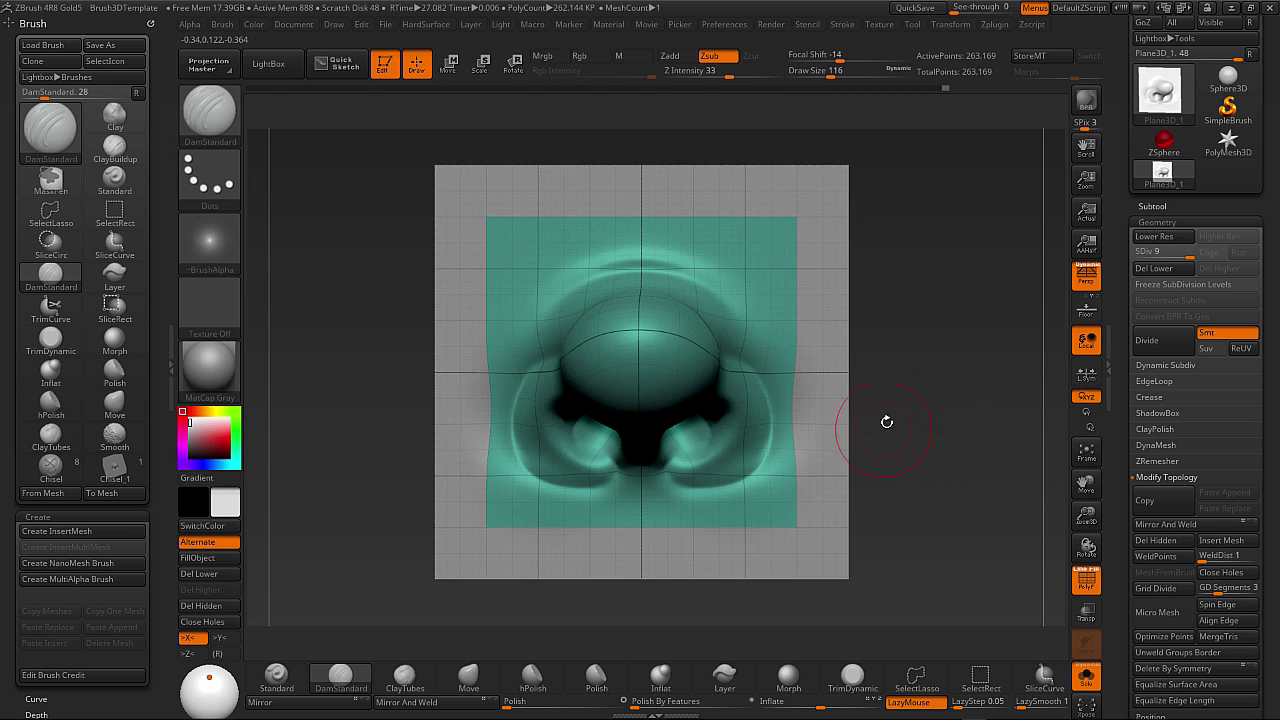
ctrl+shift+click(826, 403)
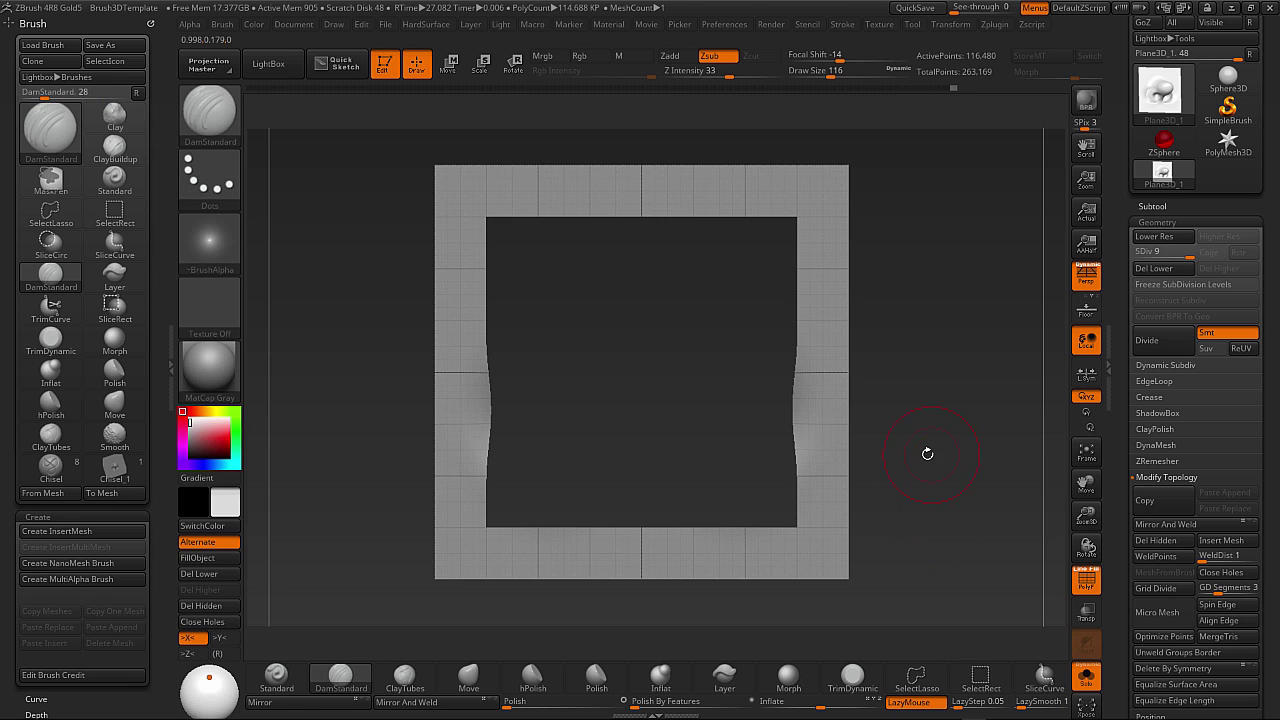
Mask the isolated outer border completely and unhide the rest of the plane.
drag(927, 454, 948, 457)
key(ctrl)
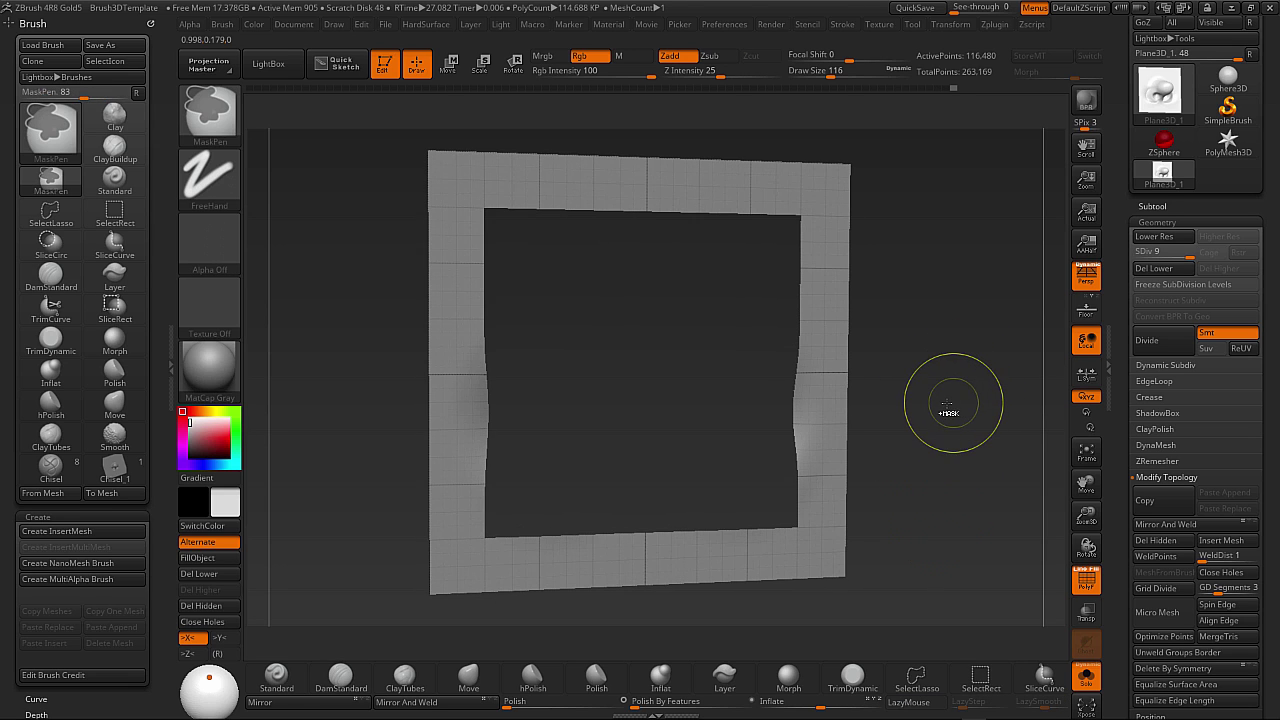
ctrl+click(948, 408)
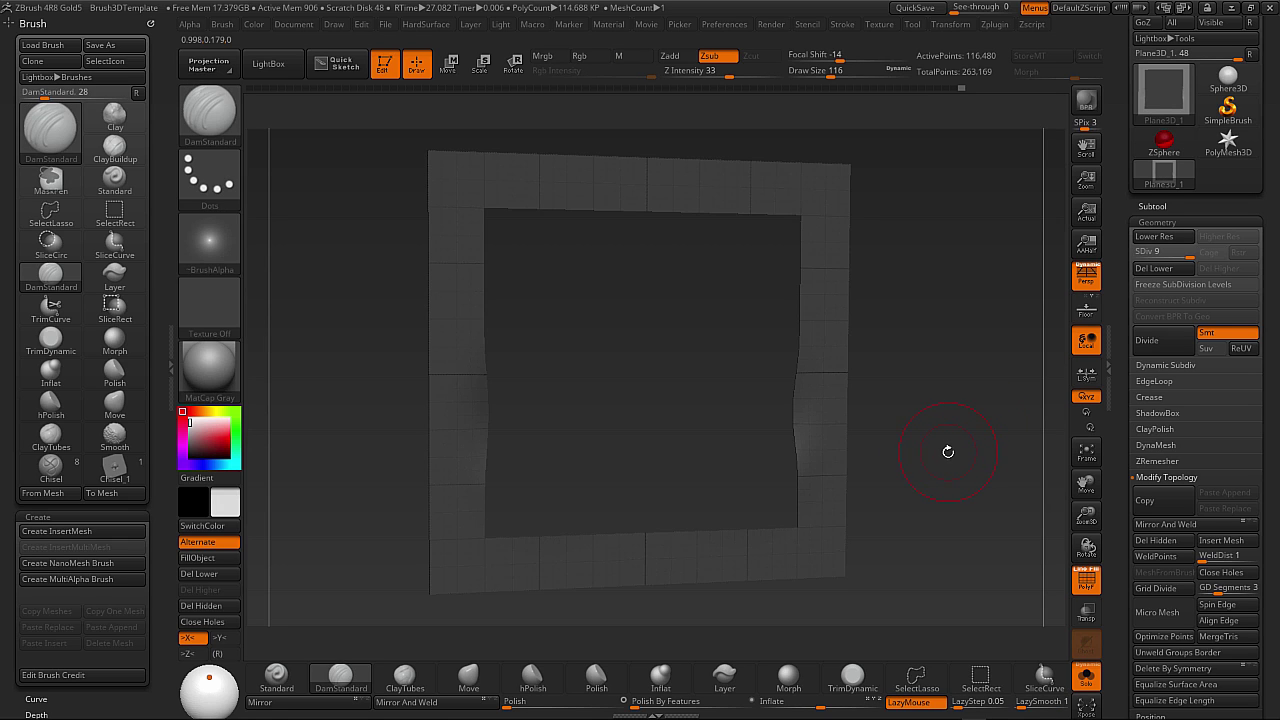
key(ctrl+shift)
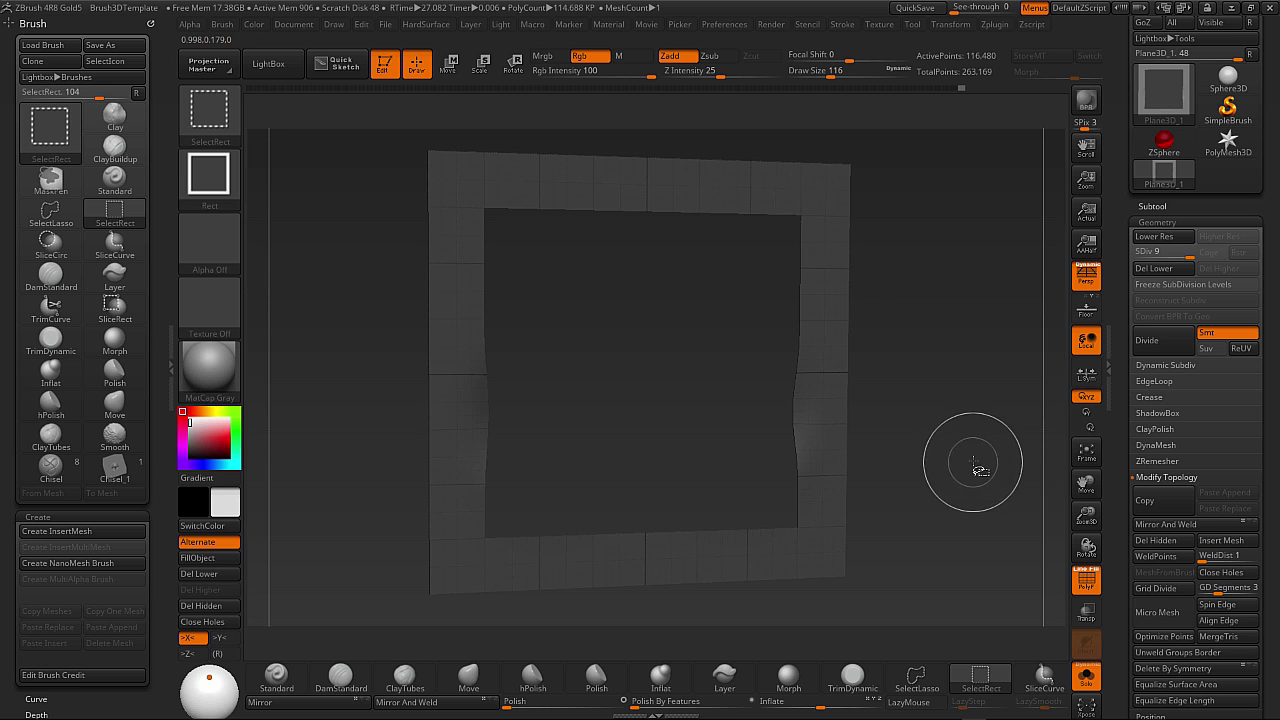
ctrl+shift+click(972, 466)
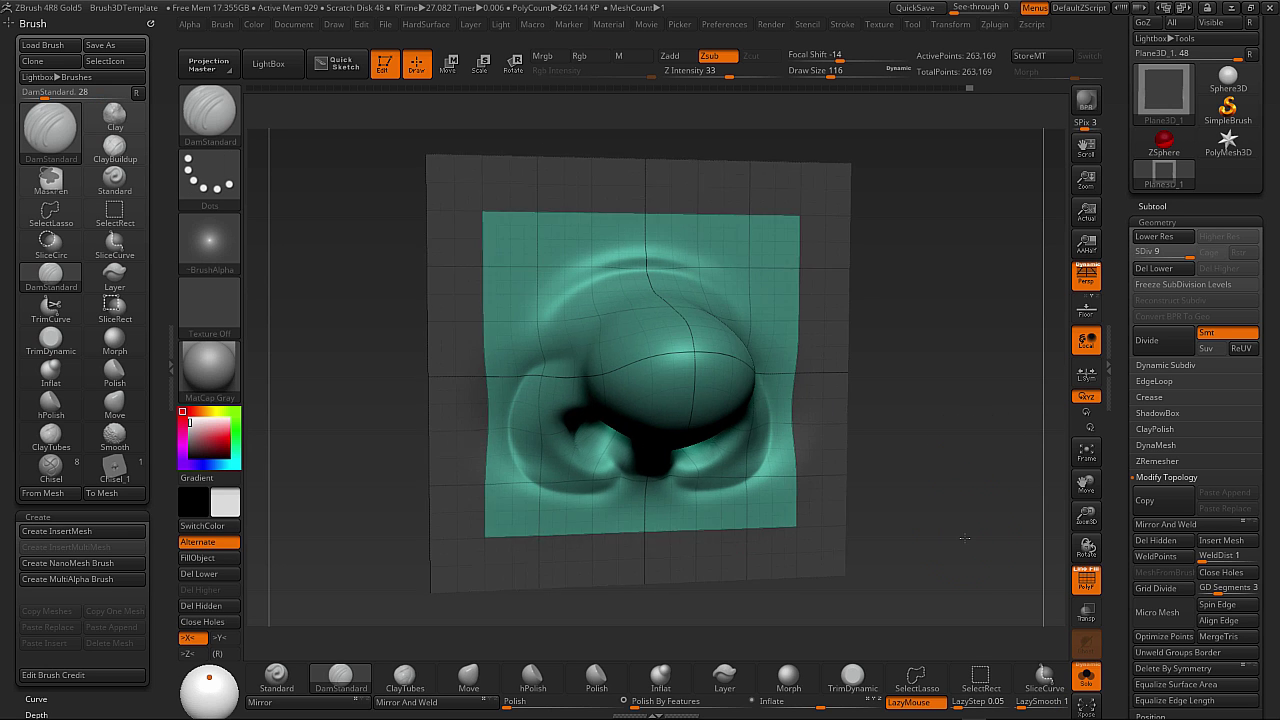
Blur the border mask's edge and invert the mask so it covers the inner nose area.
drag(965, 538, 967, 535)
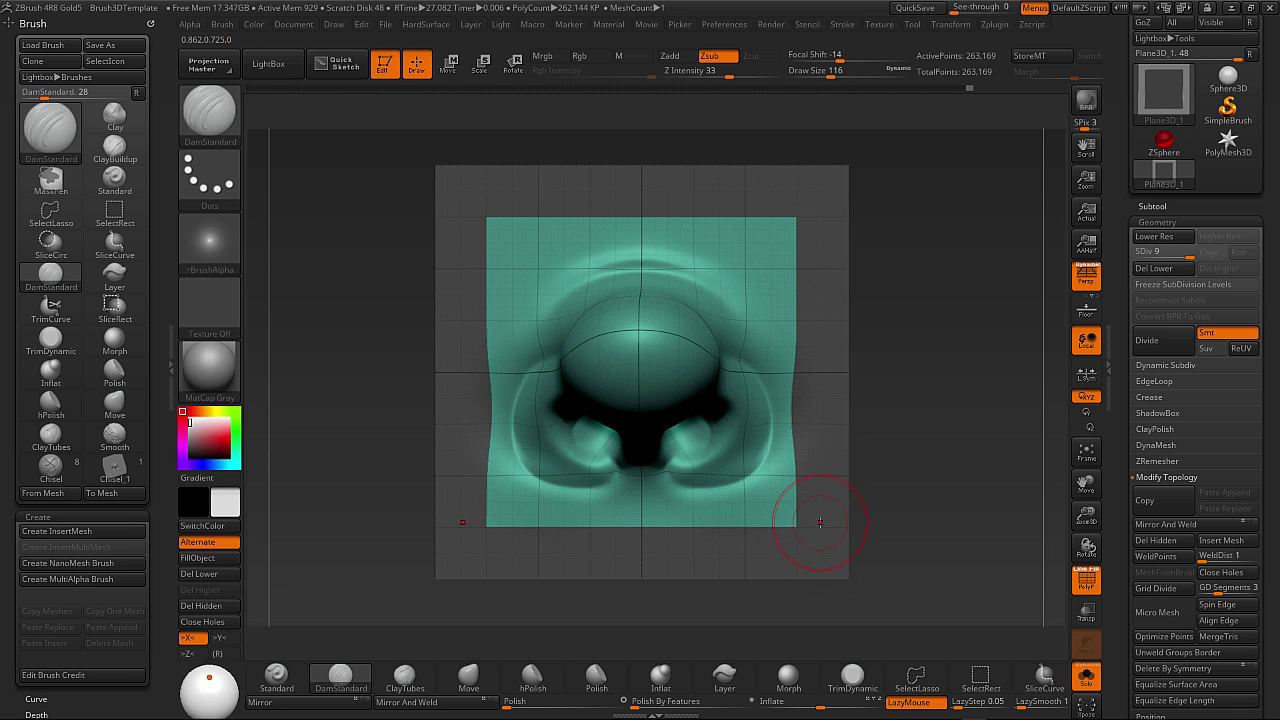
ctrl+click(810, 553)
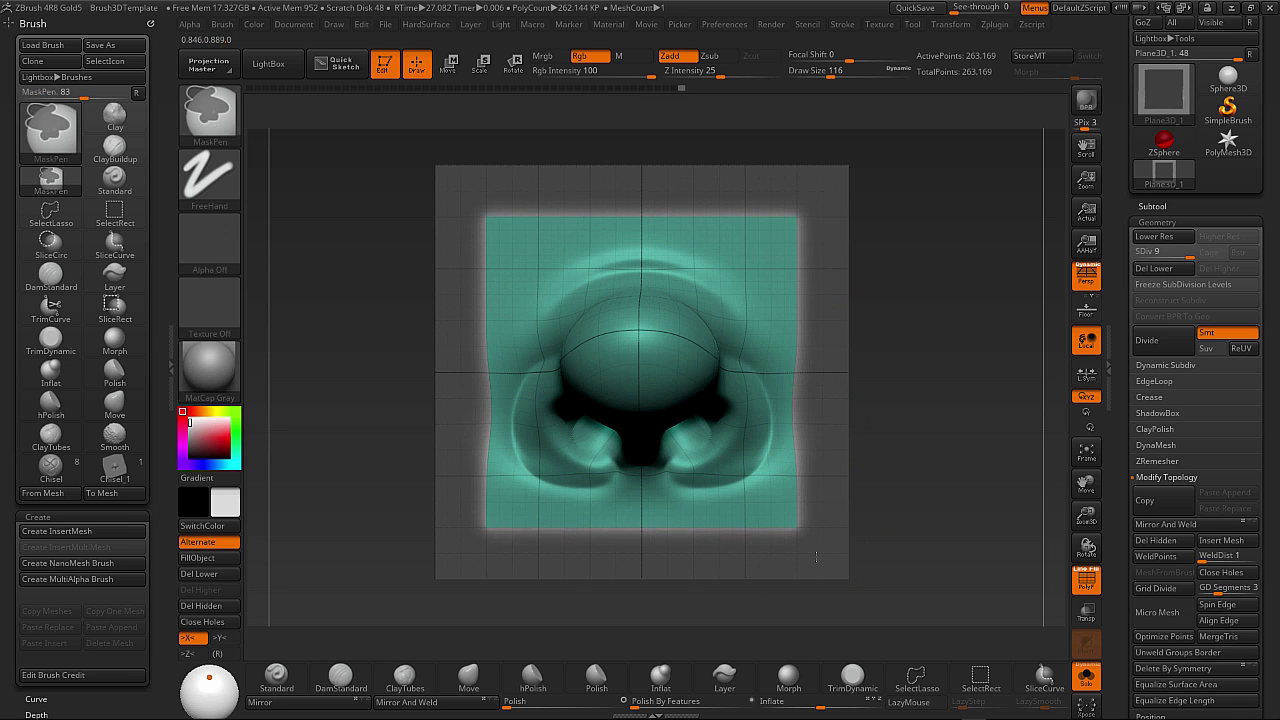
mouse_move(917, 491)
mouse_down()
mouse_move(880, 351)
mouse_move(931, 361)
mouse_move(930, 476)
mouse_move(828, 295)
mouse_up()
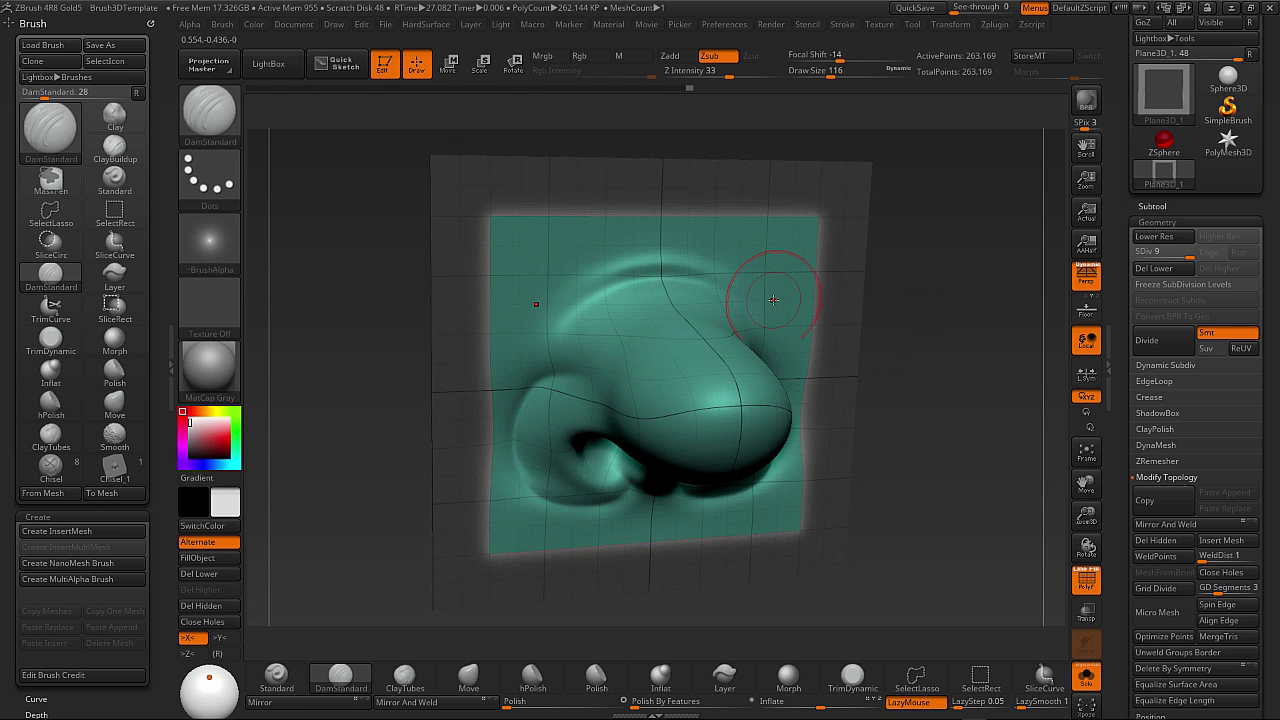
key(ctrl)
key(ctrl+i)
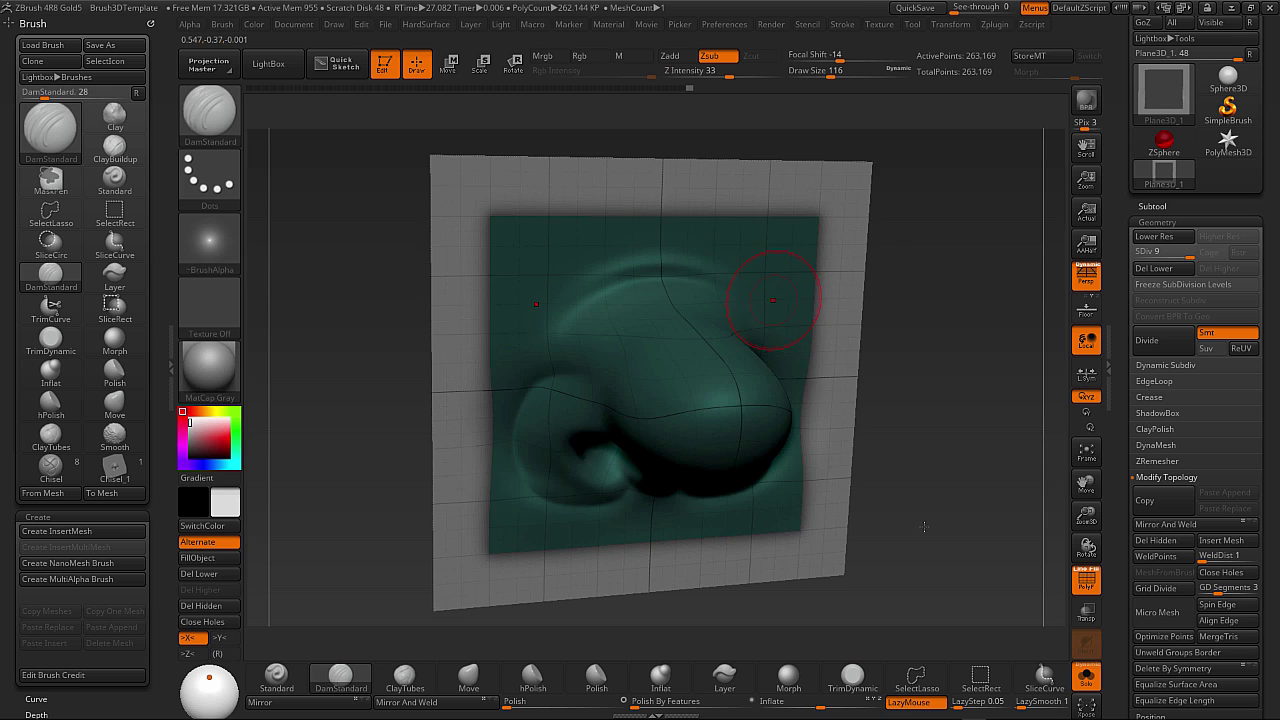
Apply the Morph to Grid deformation to restore the unmasked outer border to its original flat grid.
mouse_move(951, 525)
mouse_down()
mouse_move(900, 545)
mouse_move(960, 534)
mouse_move(989, 509)
mouse_up()
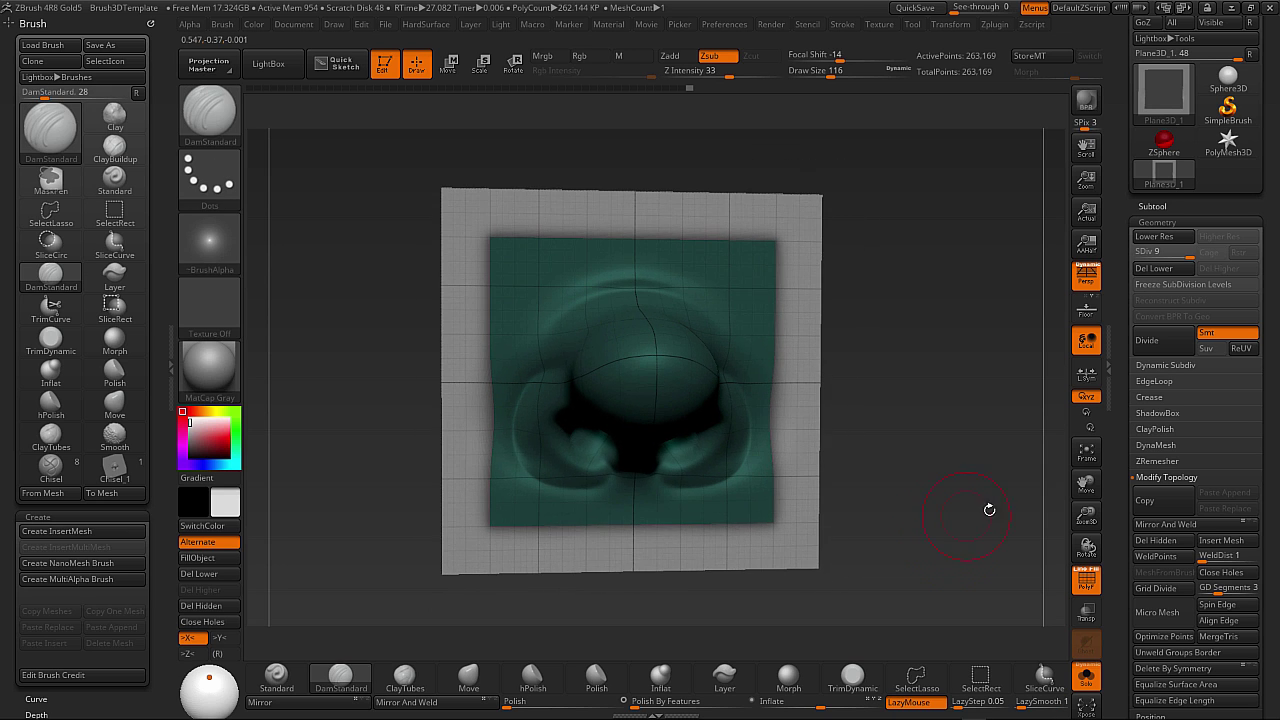
scroll(1140, 420, down, 5)
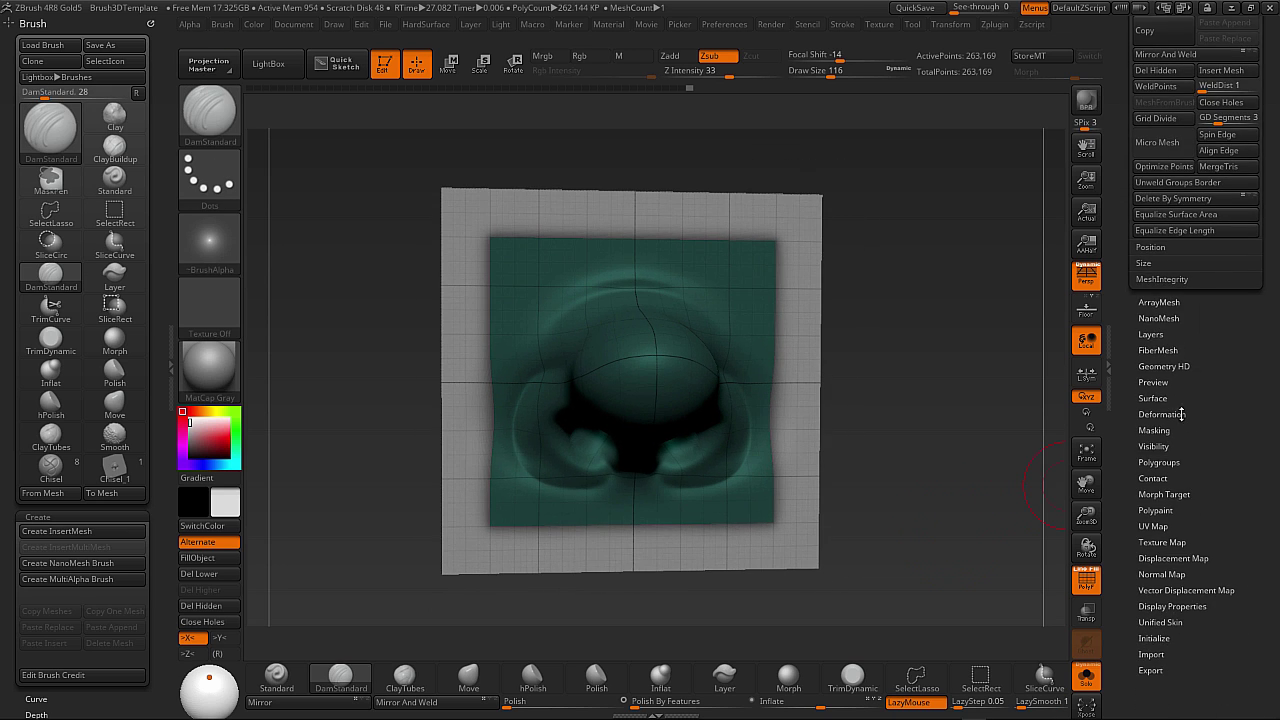
click(1181, 414)
drag(1197, 446, 1206, 600)
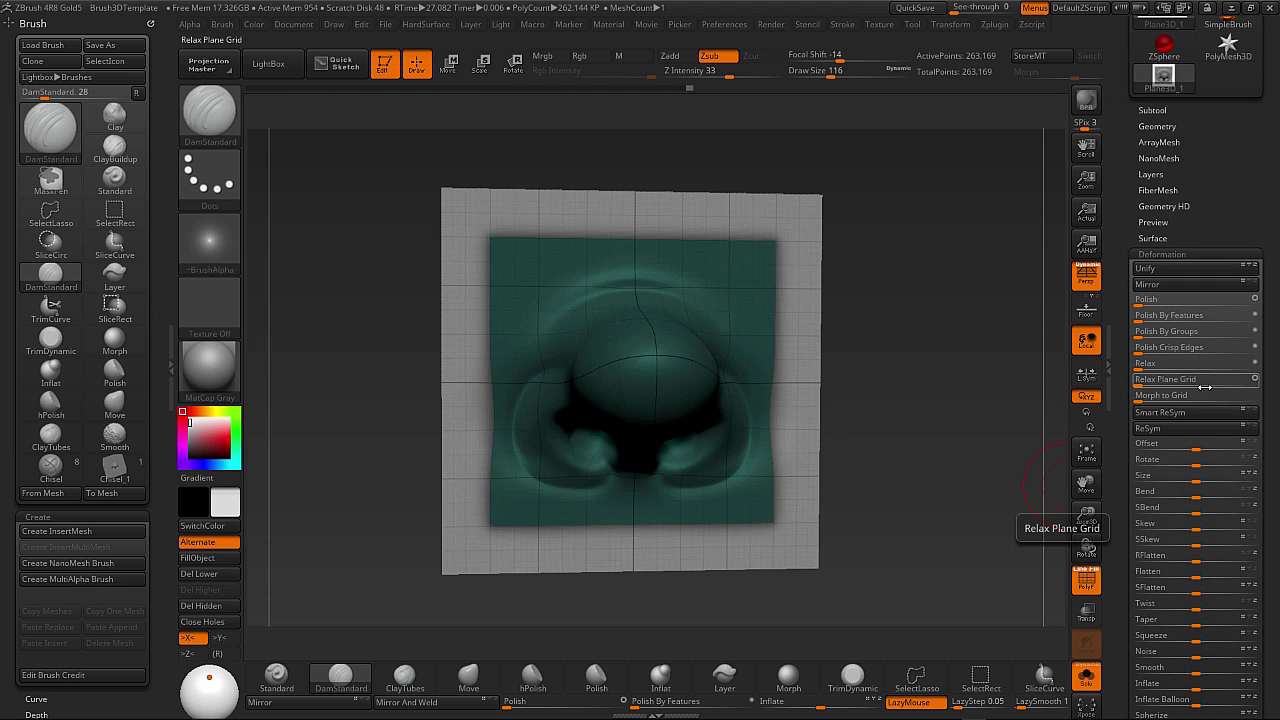
click(1173, 393)
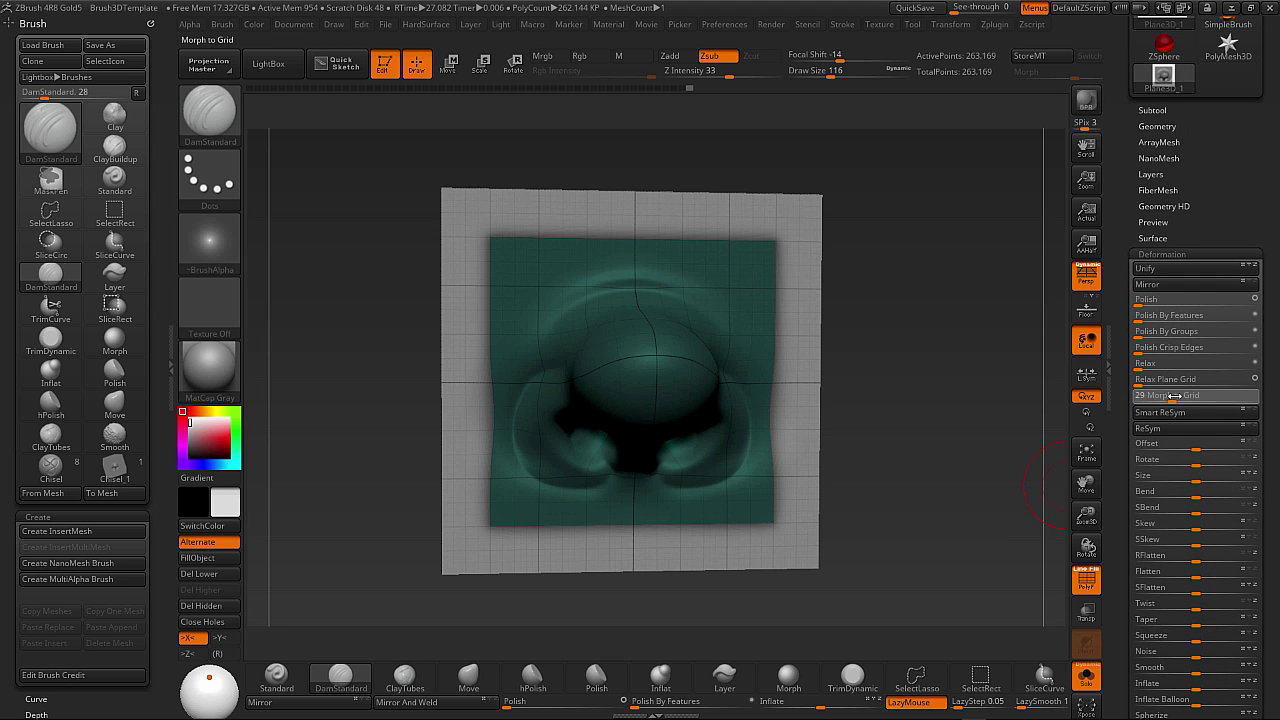
drag(1148, 397, 1211, 392)
click(1160, 395)
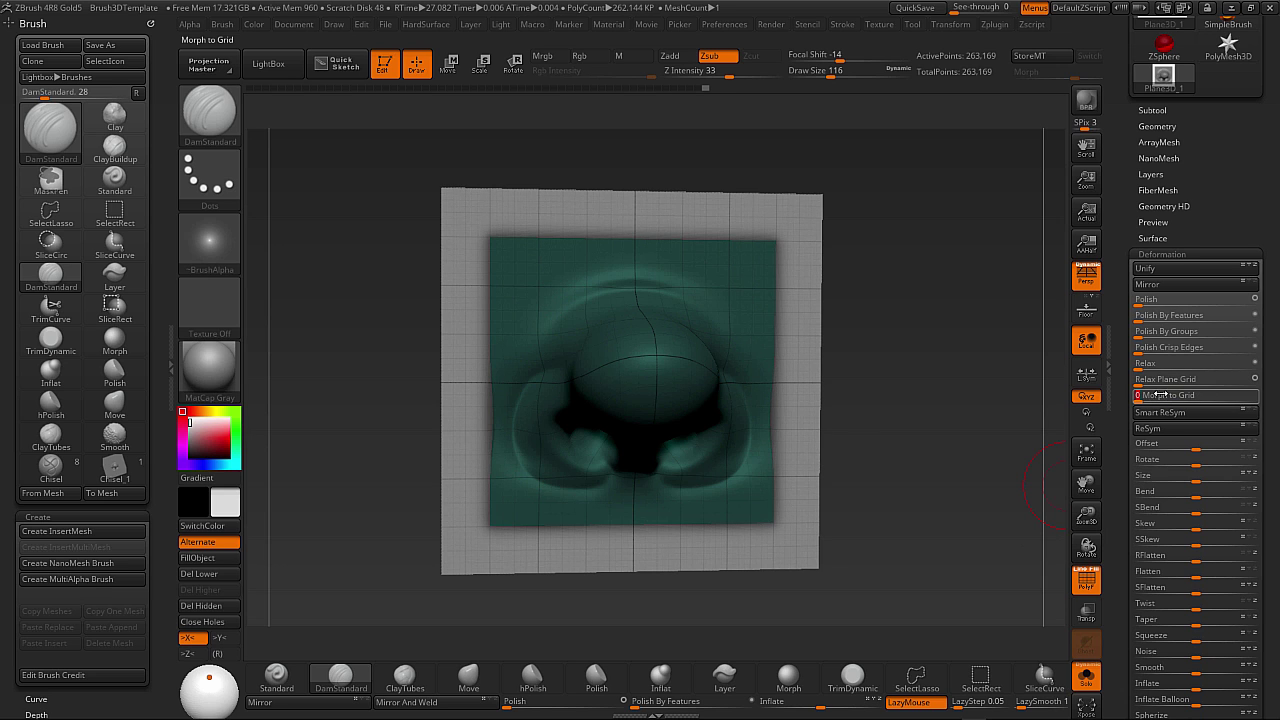
Clear the mask from the inner nose area.
drag(881, 352, 817, 192)
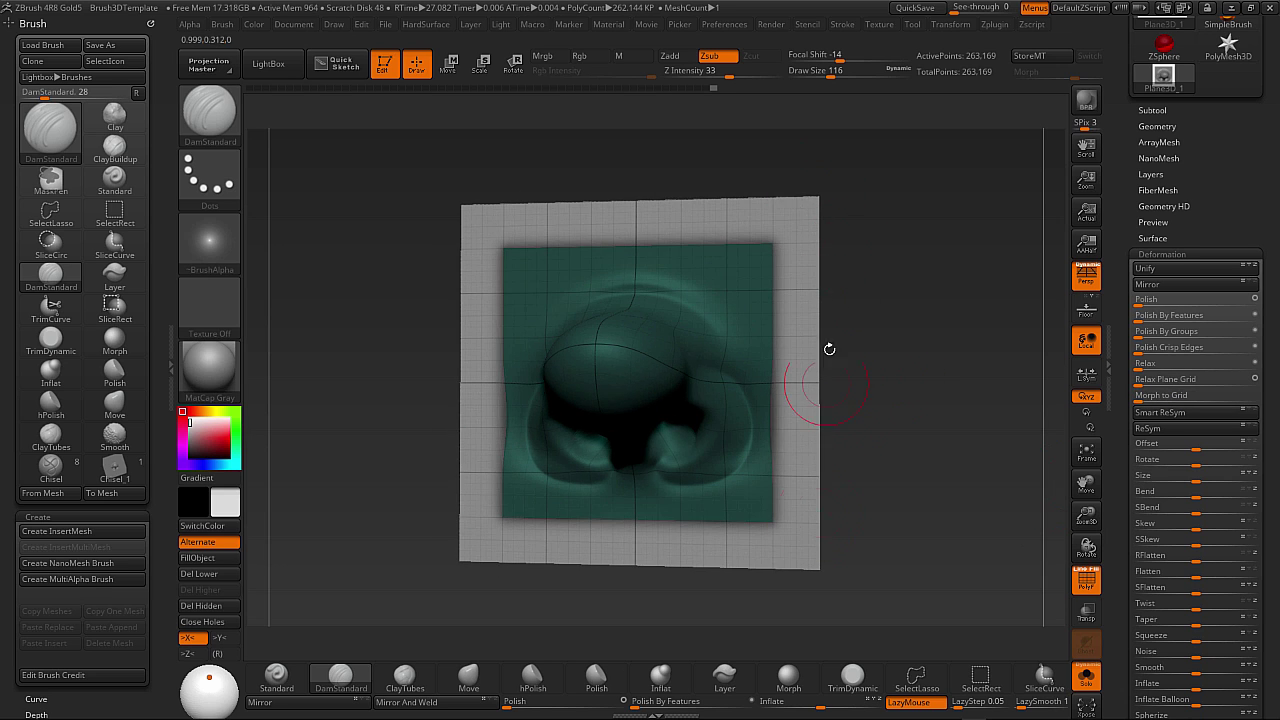
shift+drag(875, 463, 941, 451)
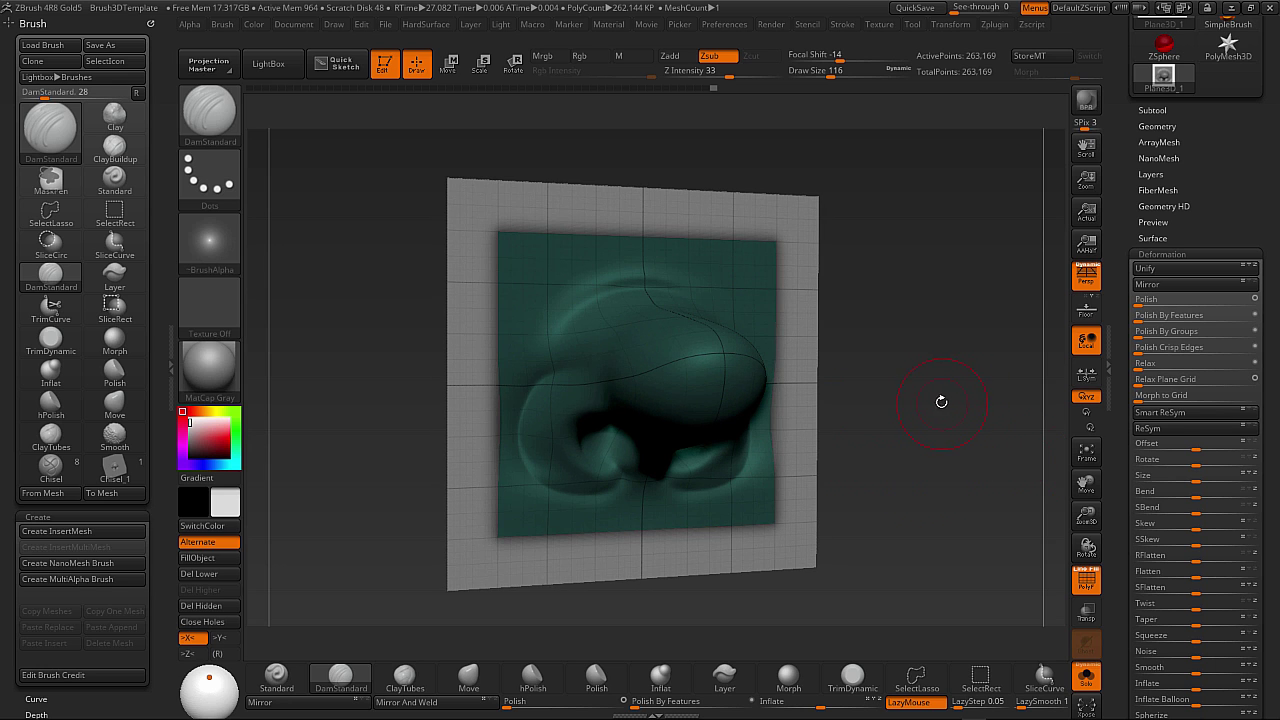
ctrl+drag(980, 345, 886, 443)
mouse_move(951, 506)
shift+mouse_down()
mouse_move(924, 530)
mouse_move(942, 515)
shift+mouse_up()
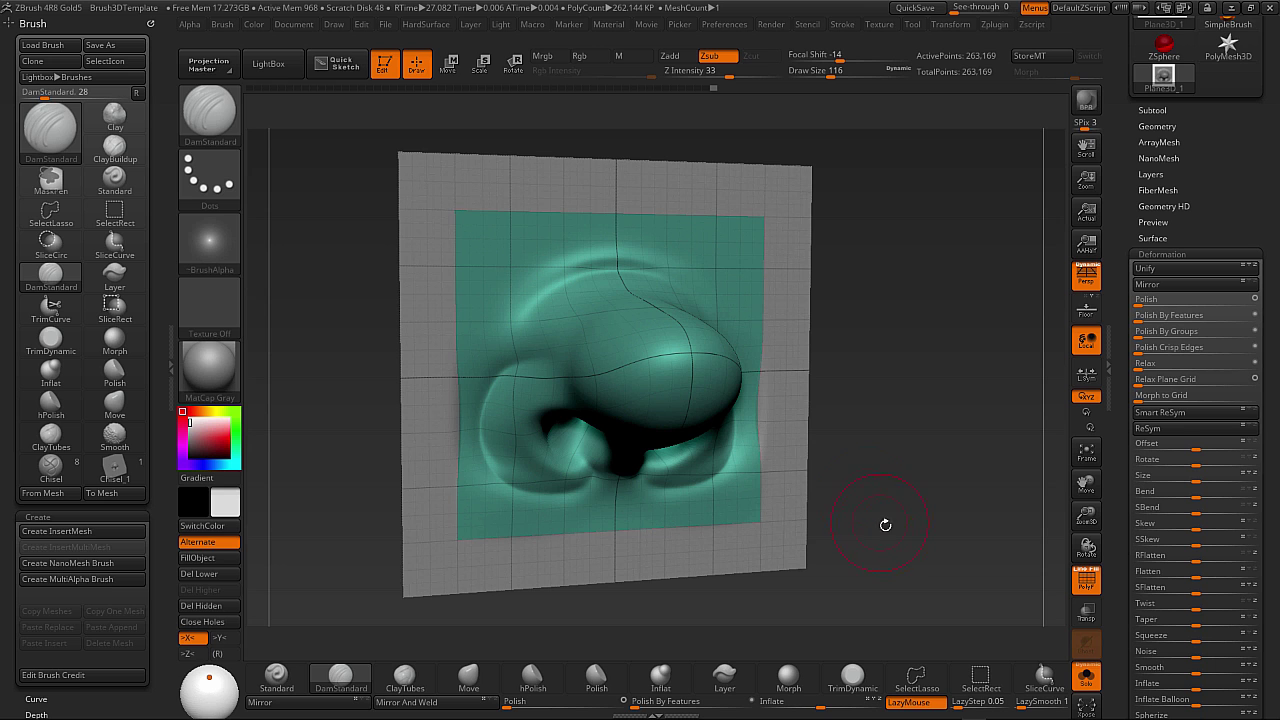
shift+drag(904, 517, 892, 463)
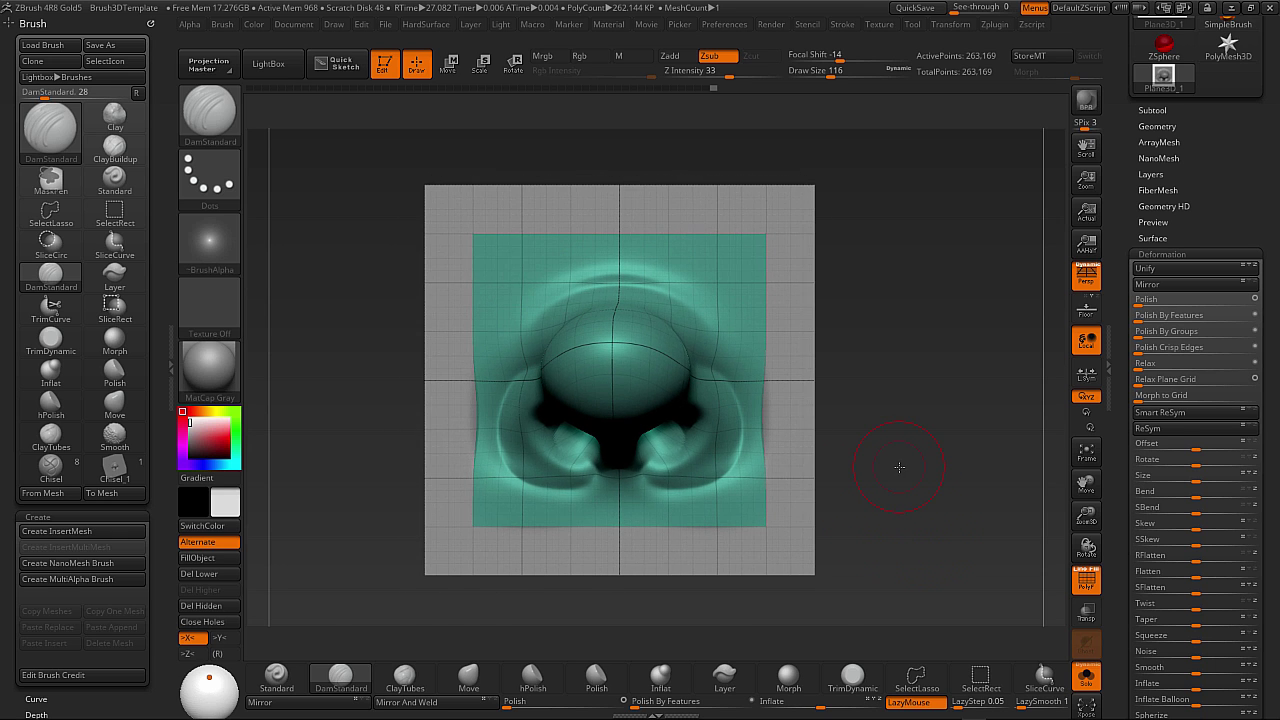
Select the Chisel sculpting brush as the base for the custom 3D brush.
key(b)
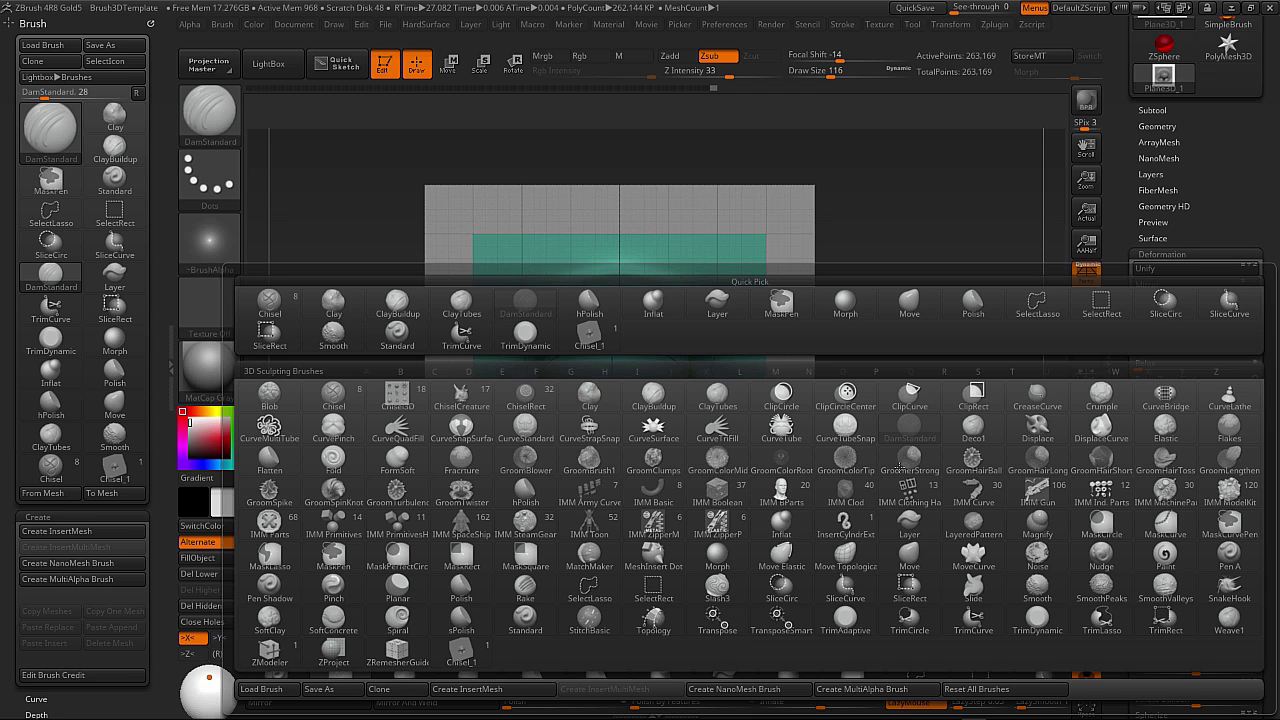
key(c)
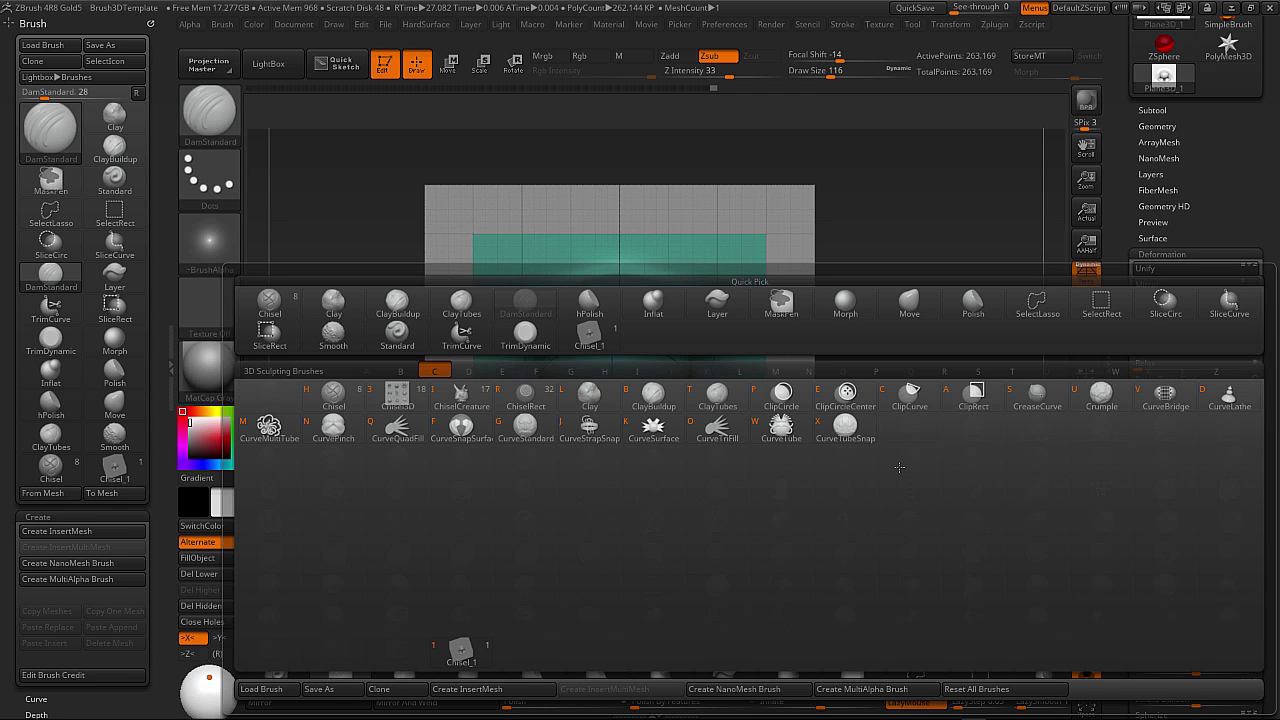
click(337, 396)
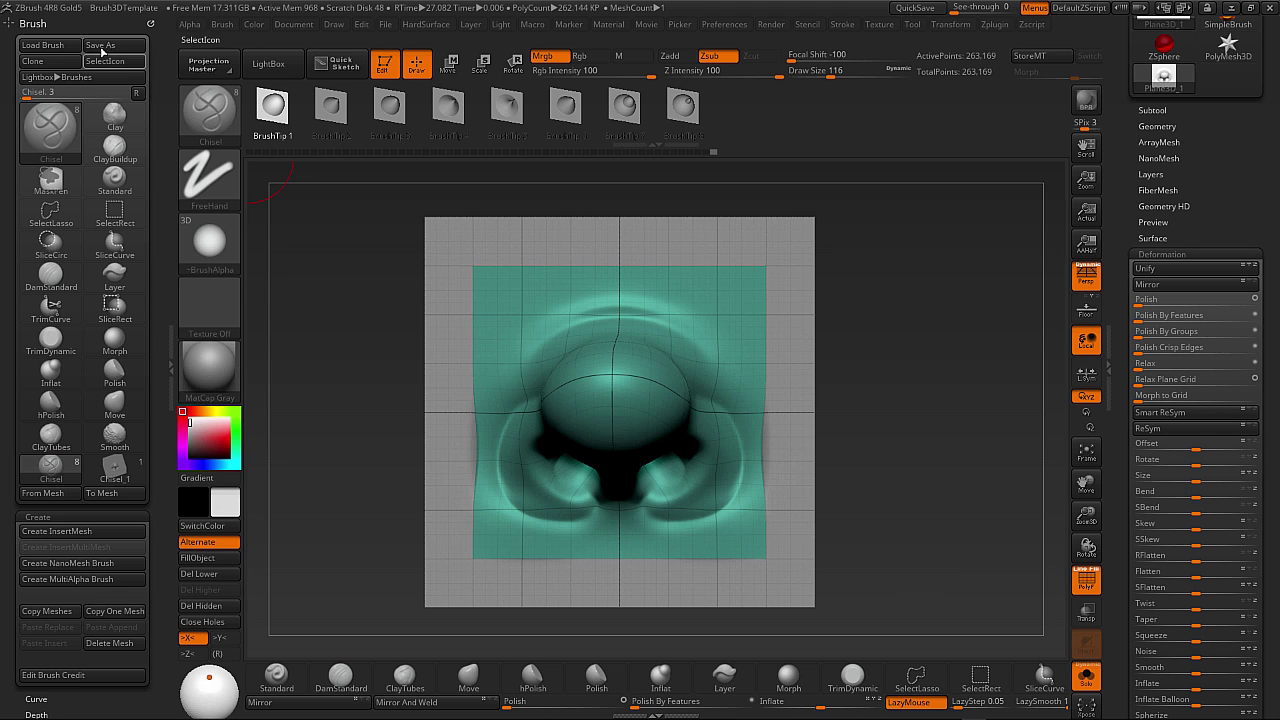
Dock the Brush palette in the side tray again and clone the Chisel brush.
click(148, 22)
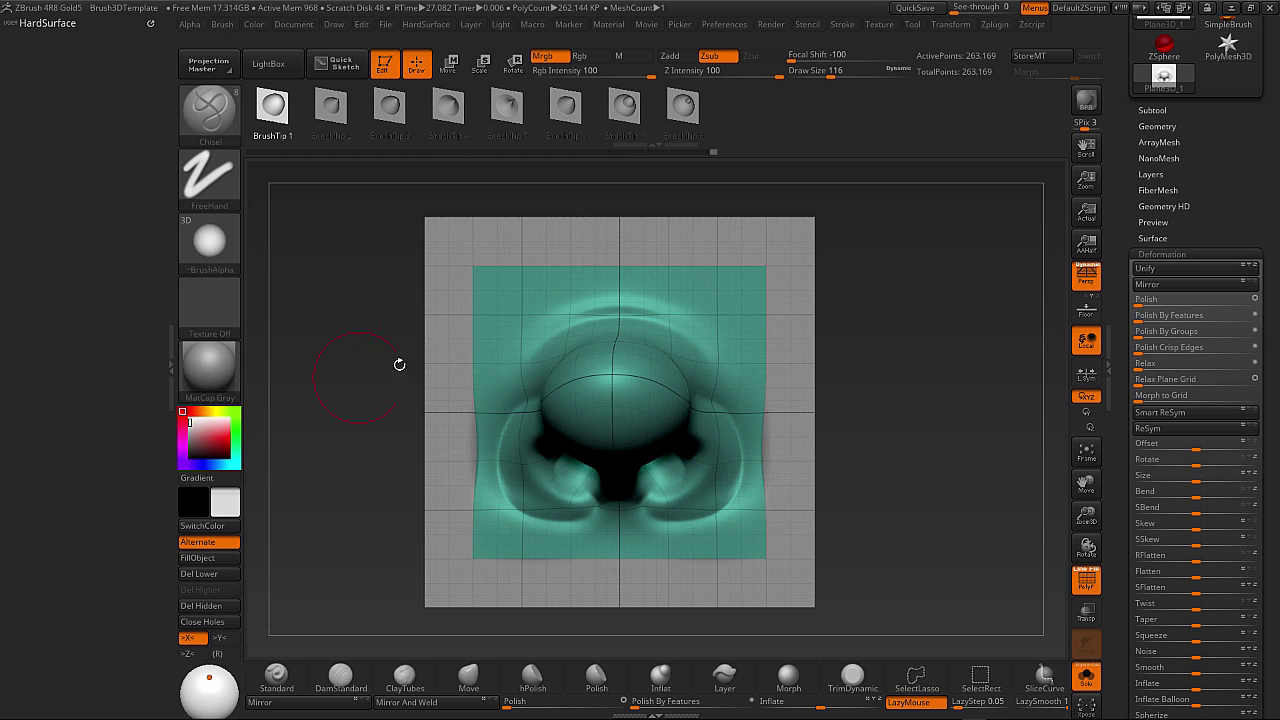
click(221, 26)
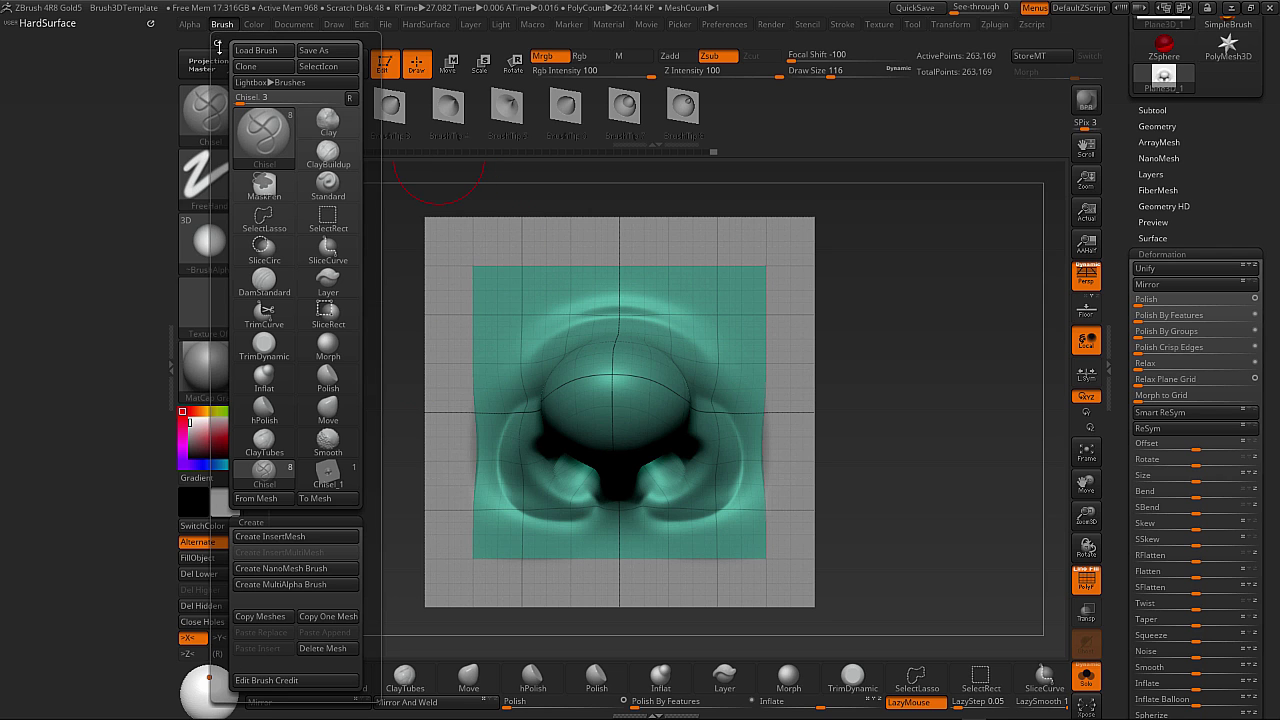
drag(217, 42, 18, 90)
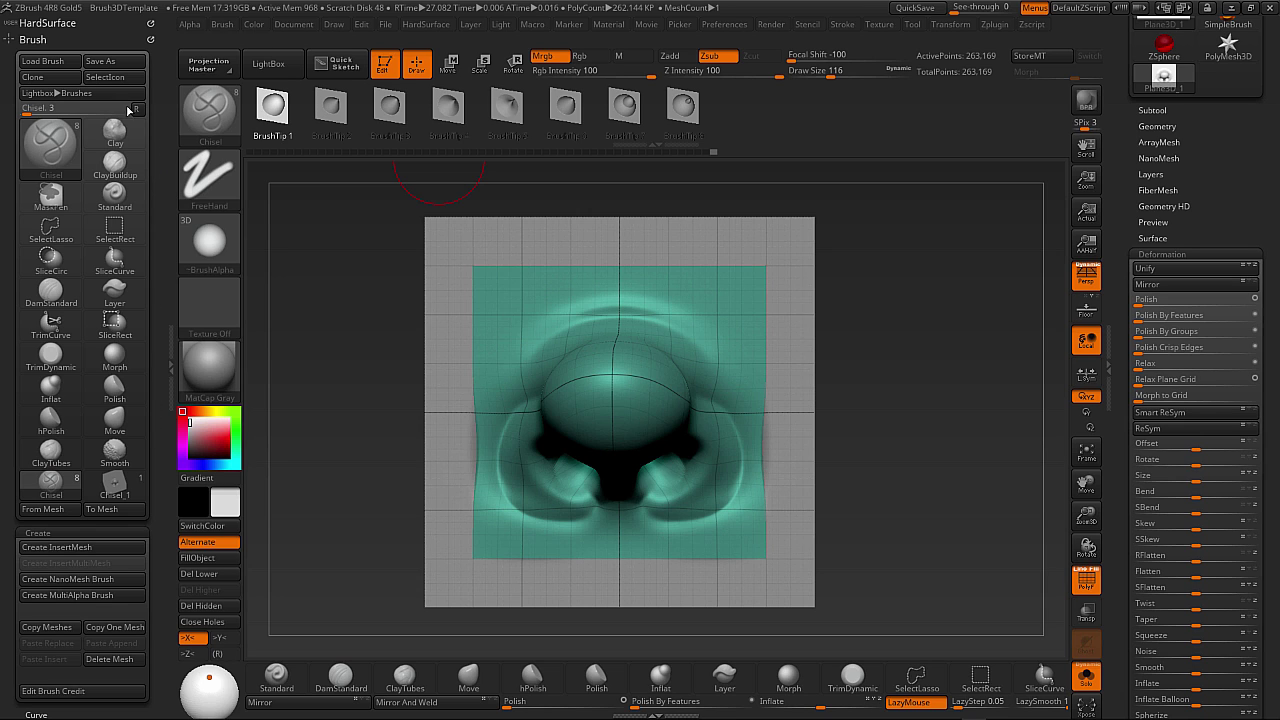
click(55, 79)
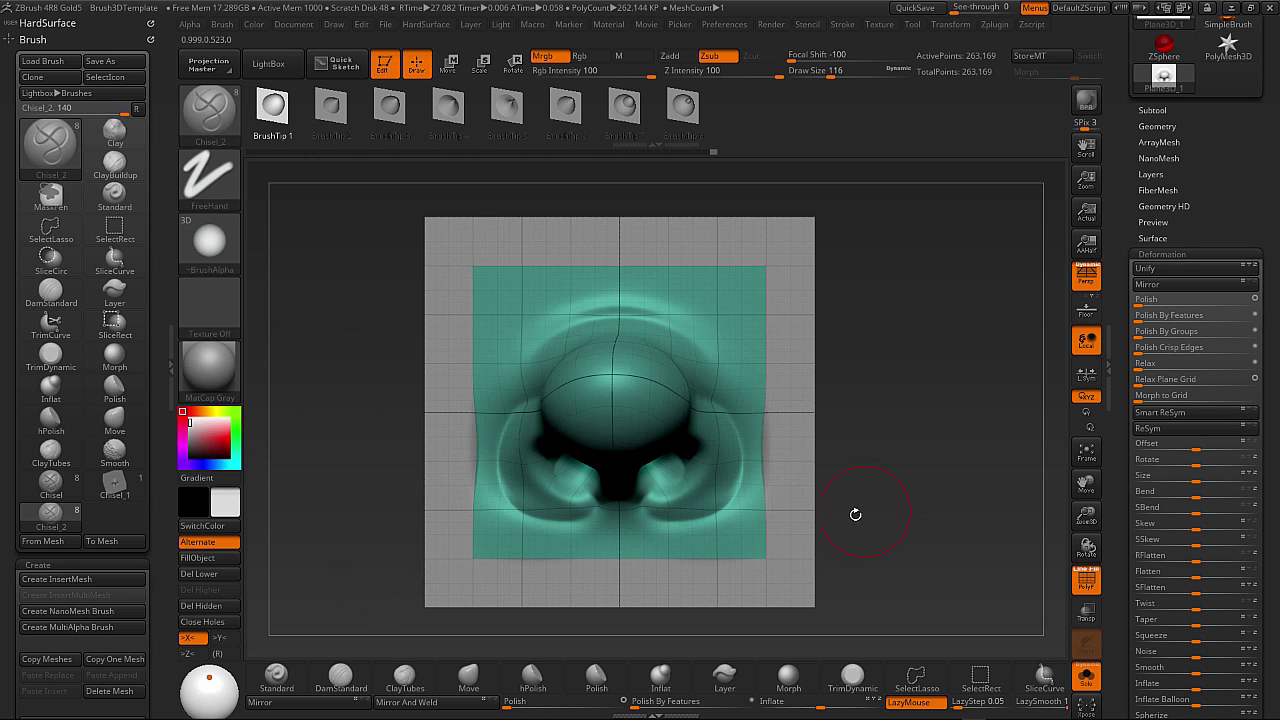
Add the sculpted nose plane as a mesh to the cloned brush and expand the tool's subtool list.
drag(900, 529, 894, 522)
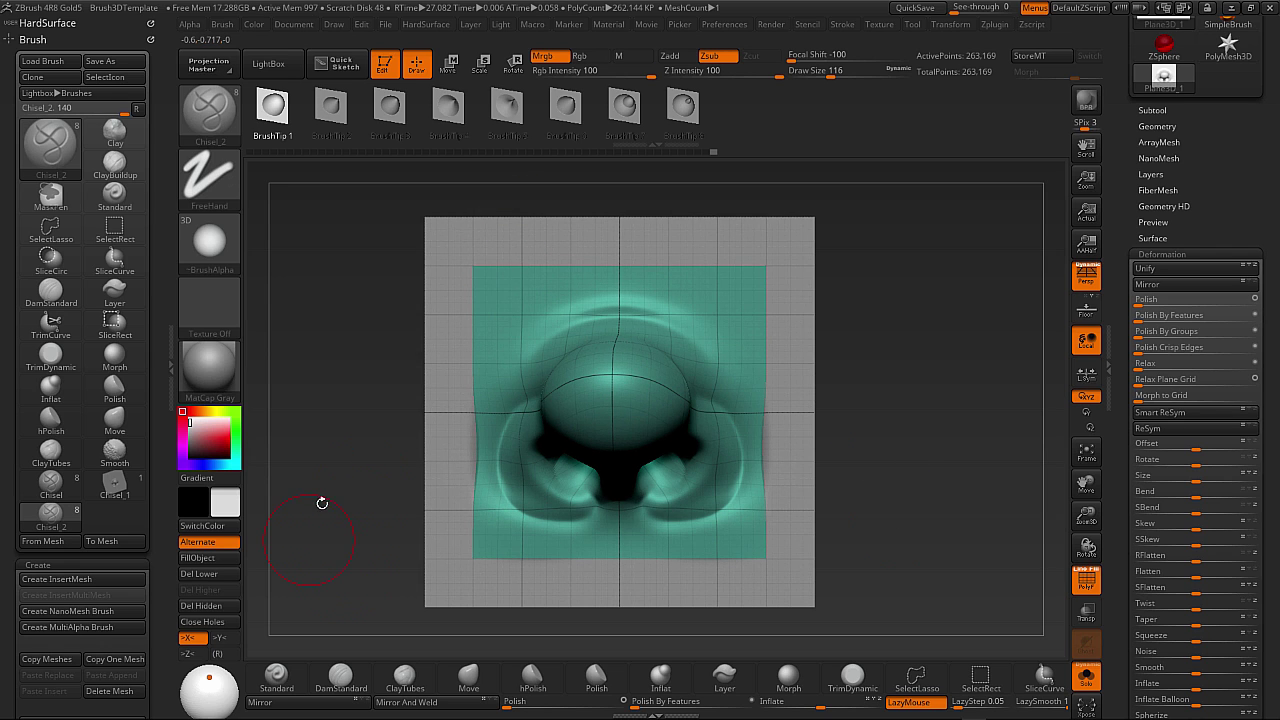
click(70, 541)
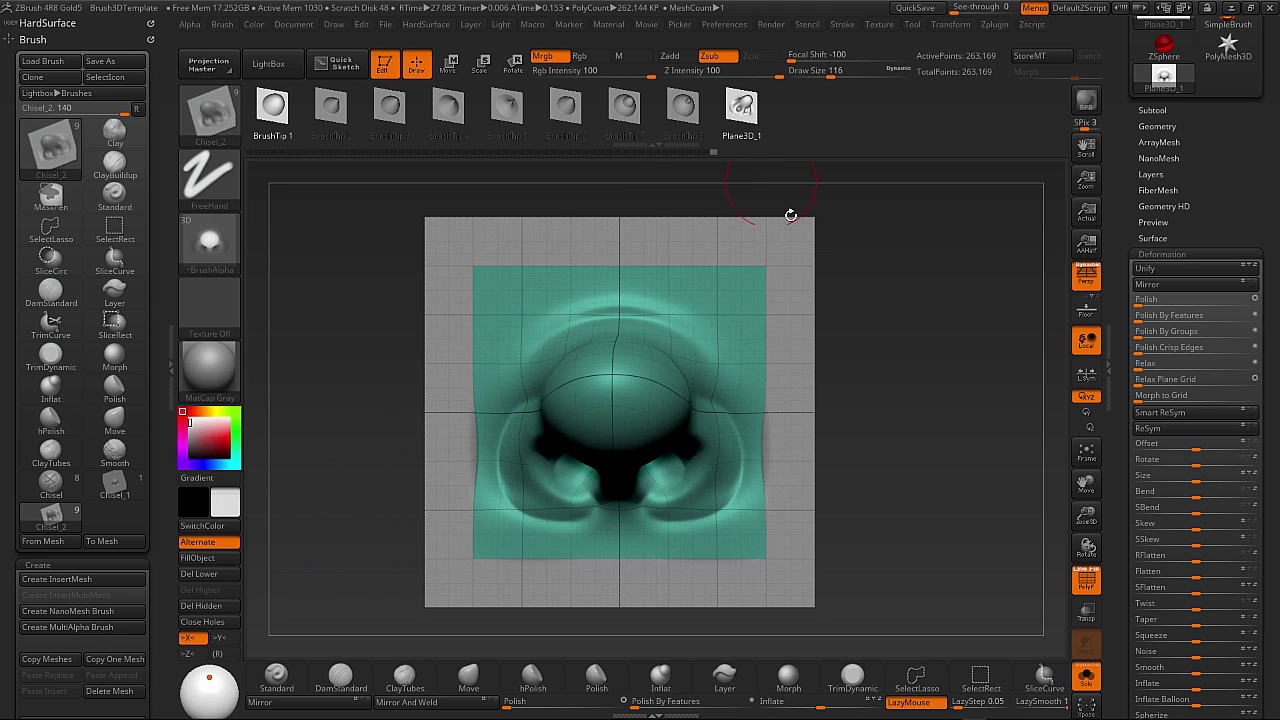
drag(1130, 231, 1126, 341)
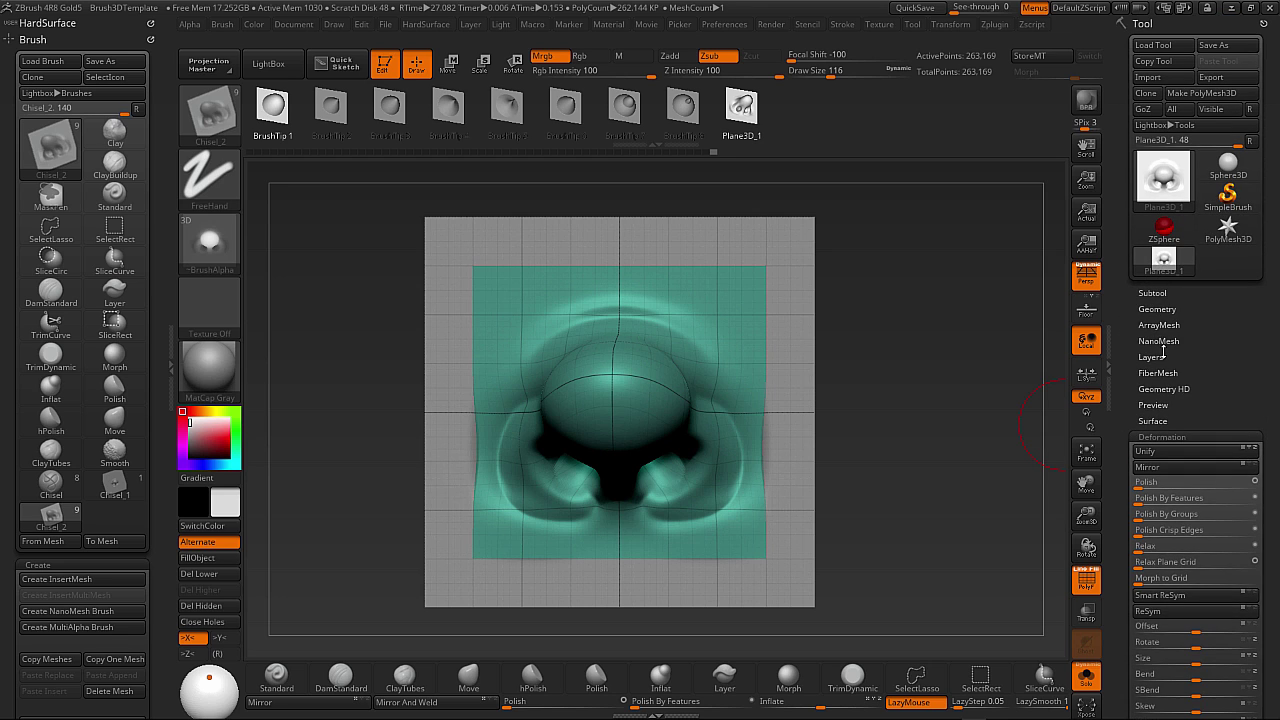
click(1152, 293)
drag(1127, 388, 1136, 314)
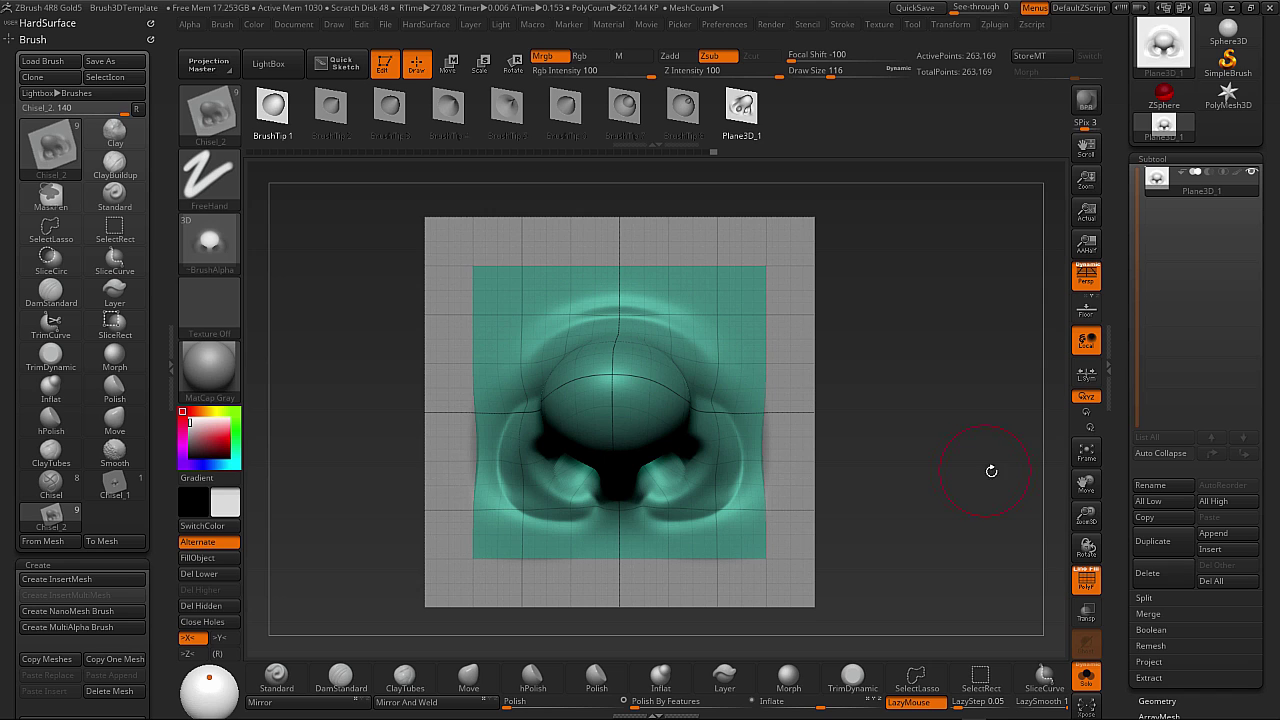
Delete the Plane3D_1 mesh from the cloned Chisel brush.
click(745, 113)
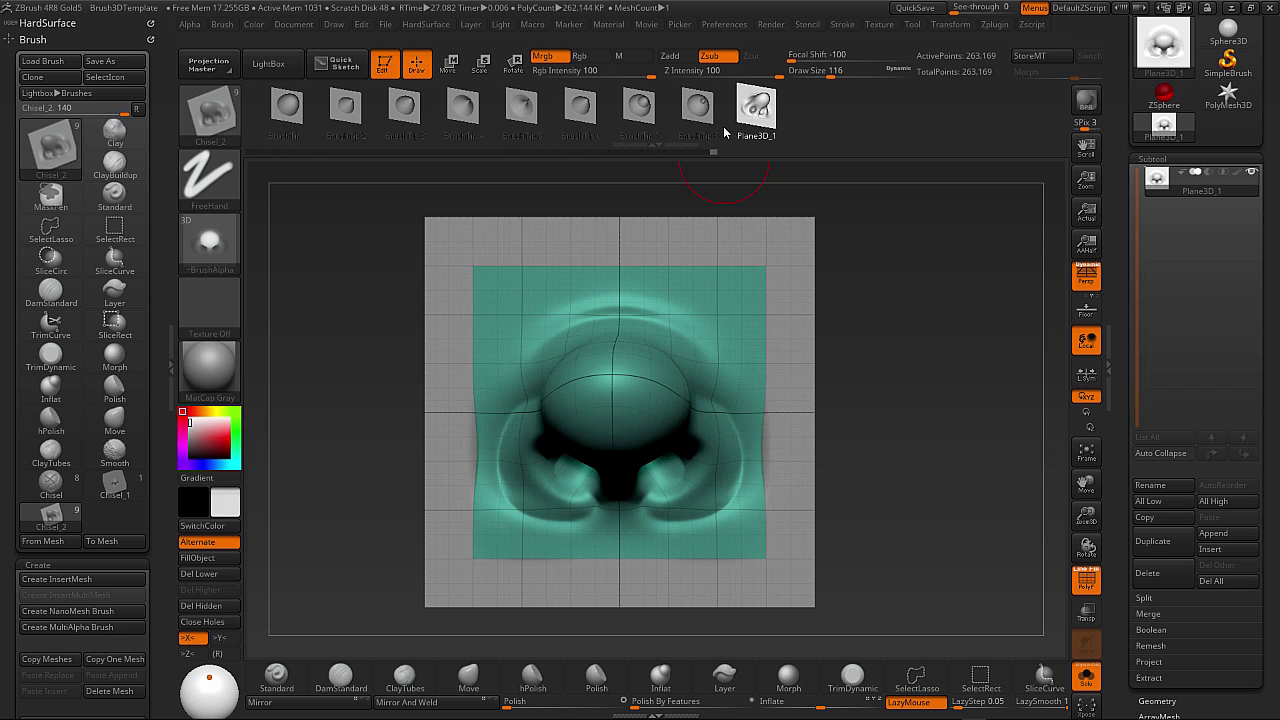
scroll(144, 454, down, 5)
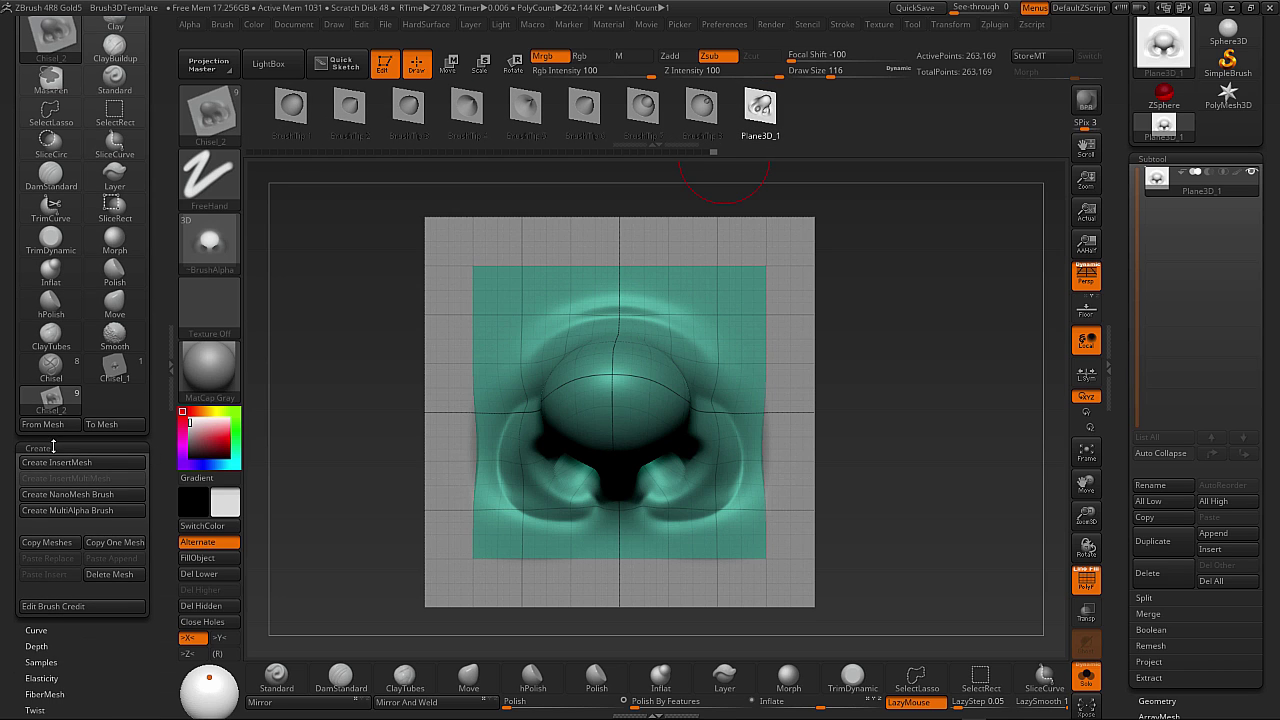
click(130, 580)
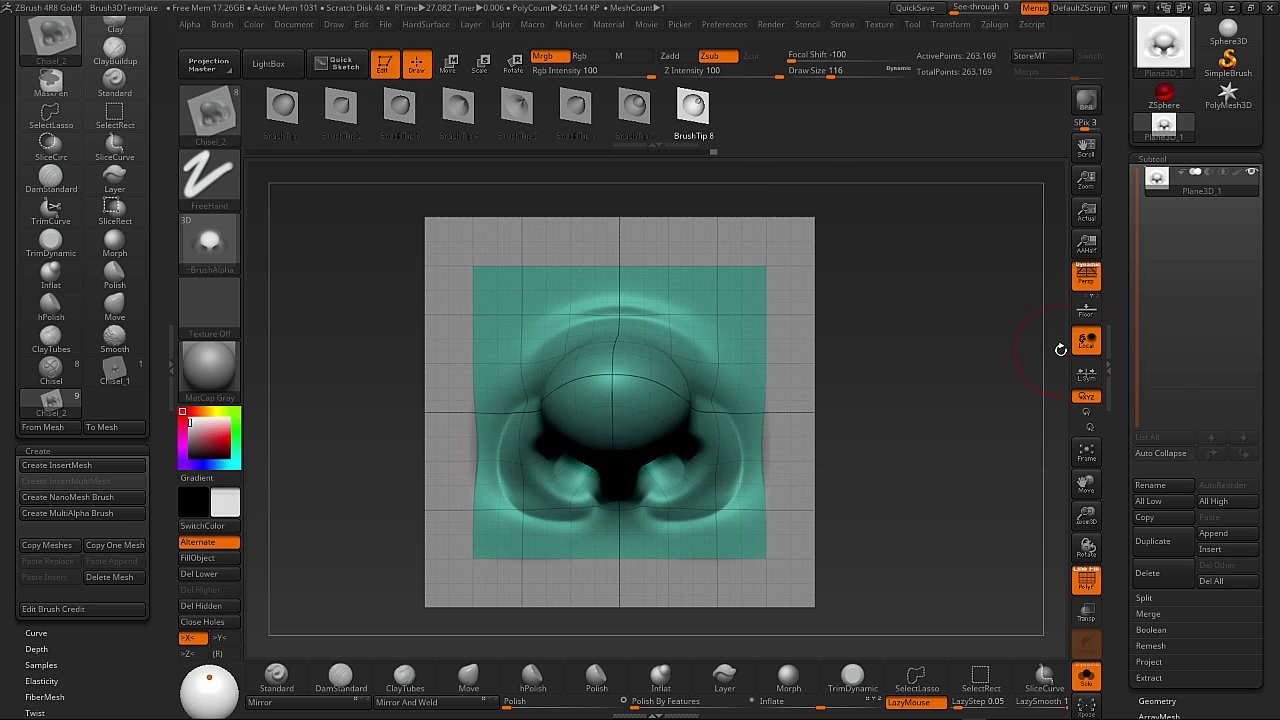
Rename the nose plane subtool to Nose_01 and add it as a mesh to the cloned brush.
click(1170, 486)
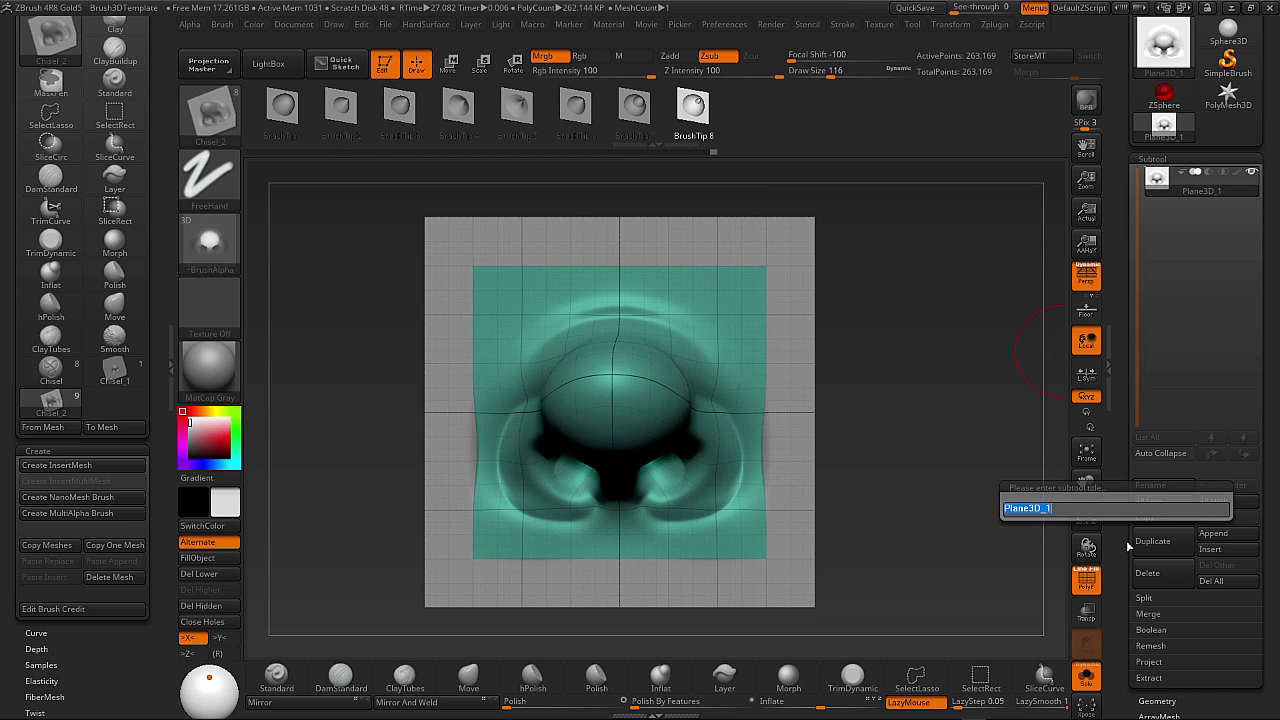
text(Nose_01)
key(Return)
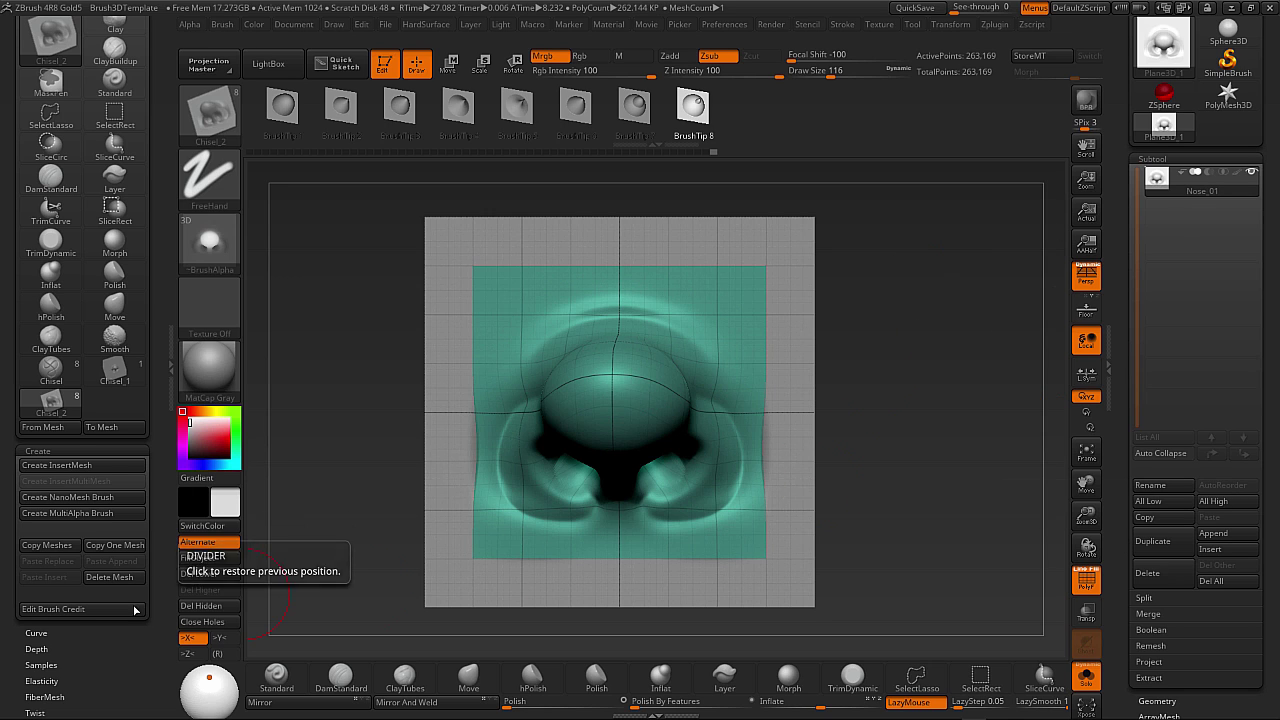
click(56, 428)
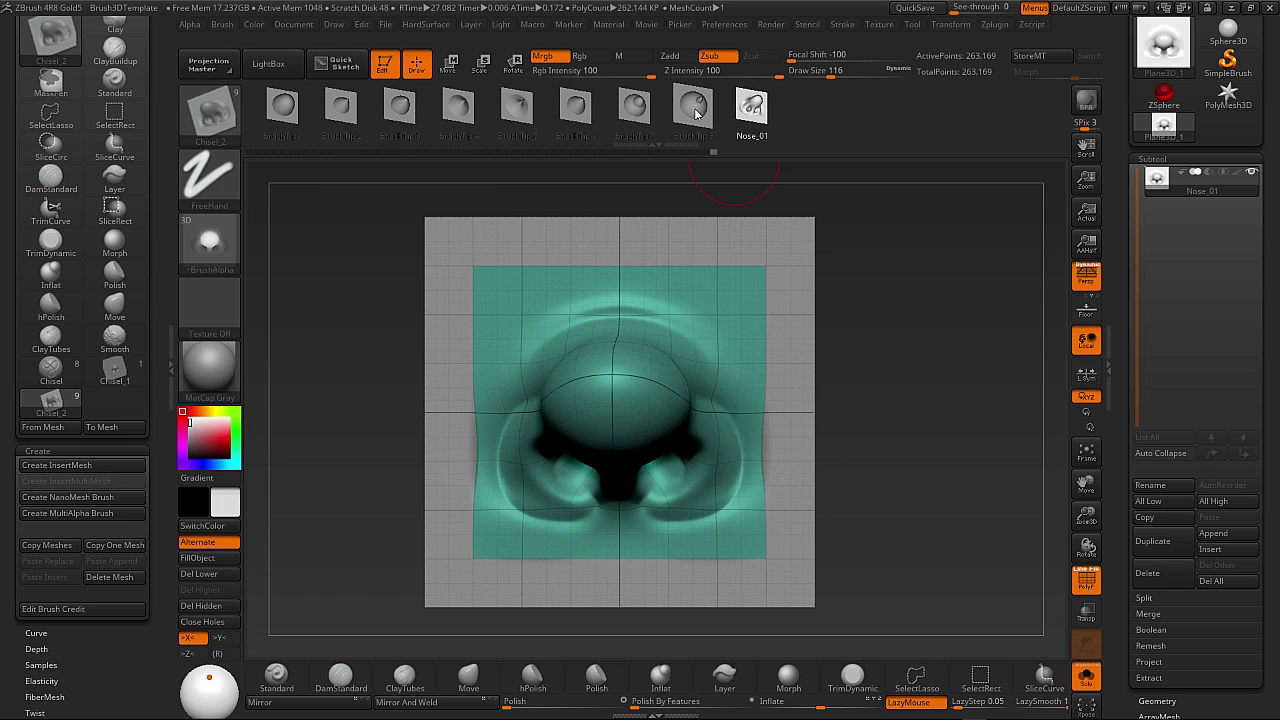
Delete all the original BrushTip meshes from the cloned brush, keeping only Nose_01.
click(283, 106)
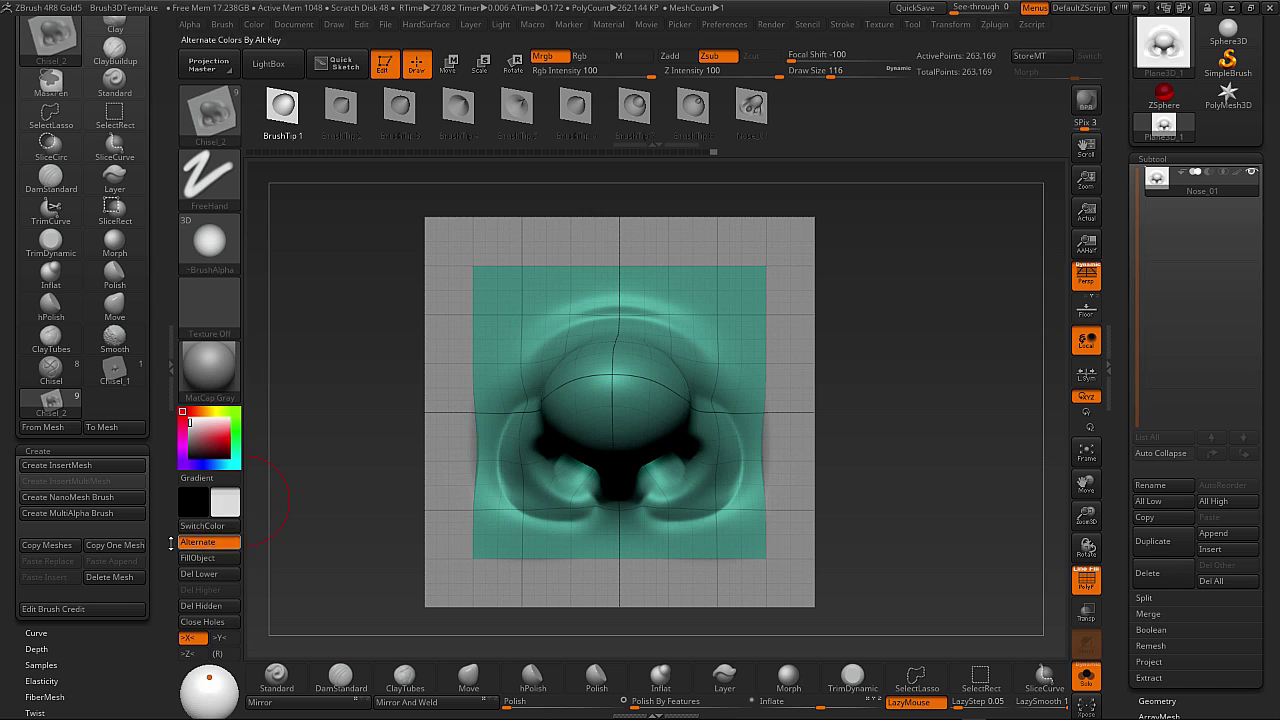
click(127, 579)
click(128, 579)
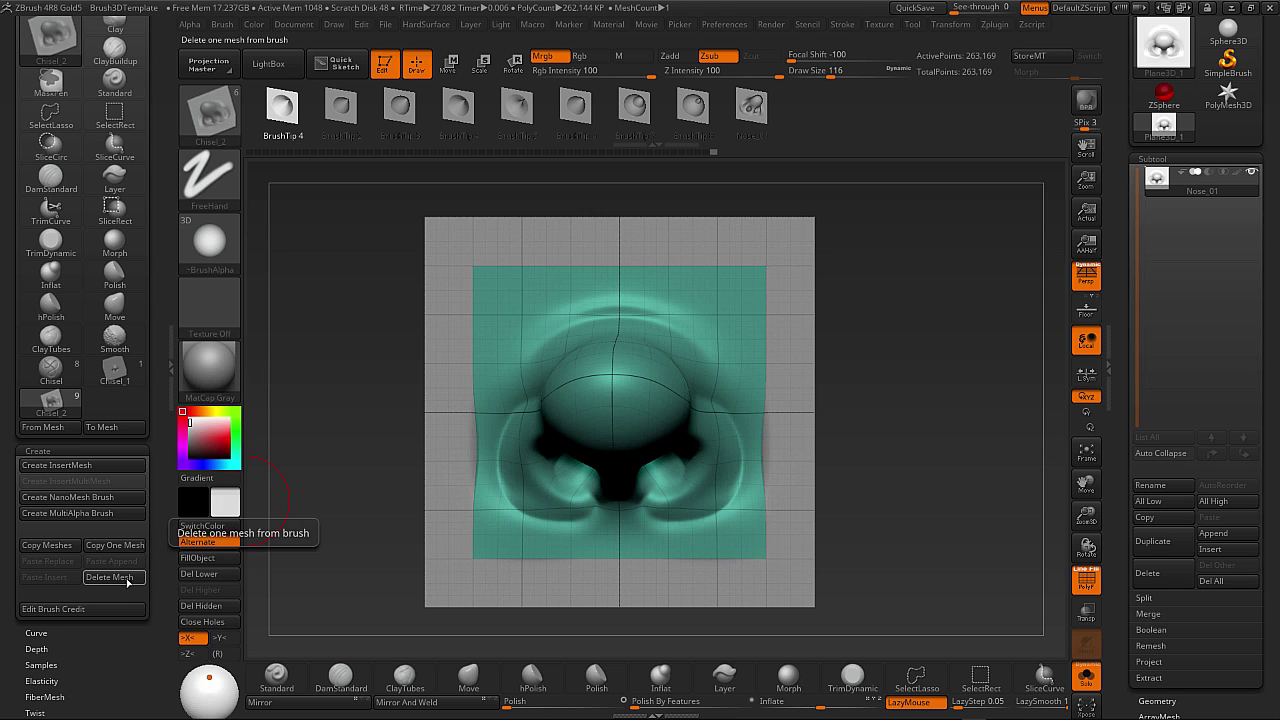
click(129, 579)
click(131, 579)
click(333, 119)
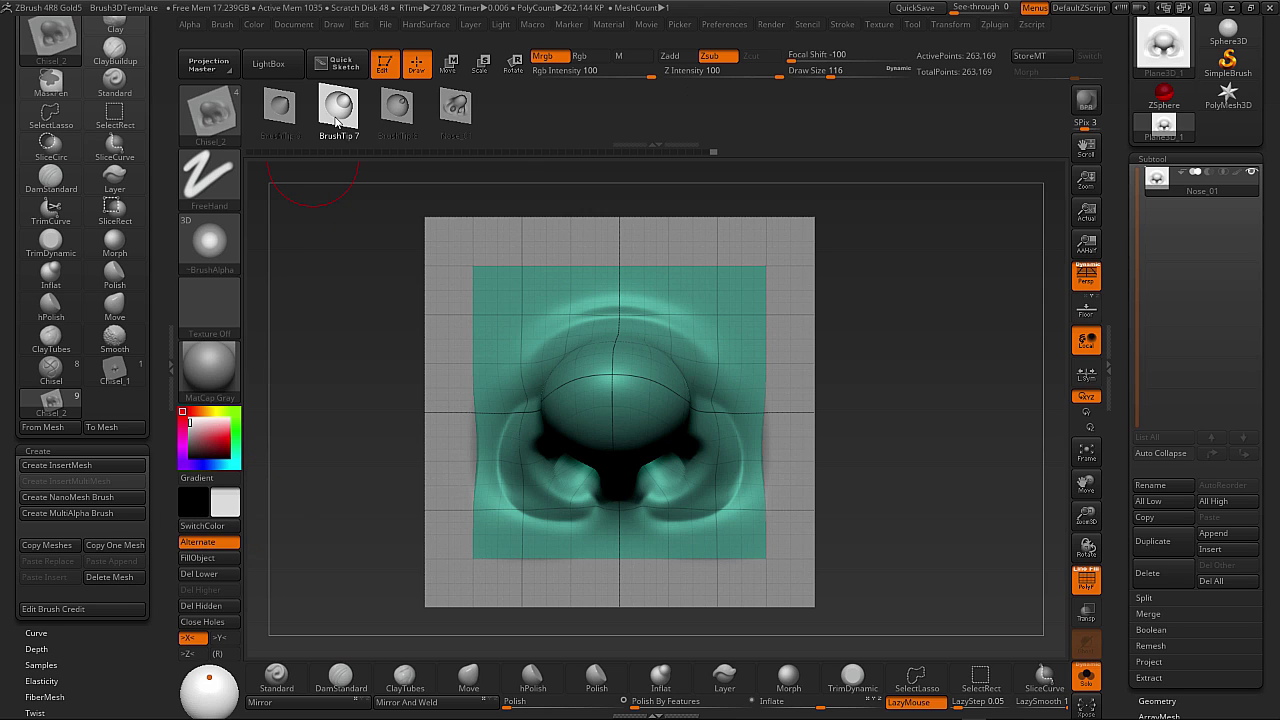
click(387, 124)
click(272, 110)
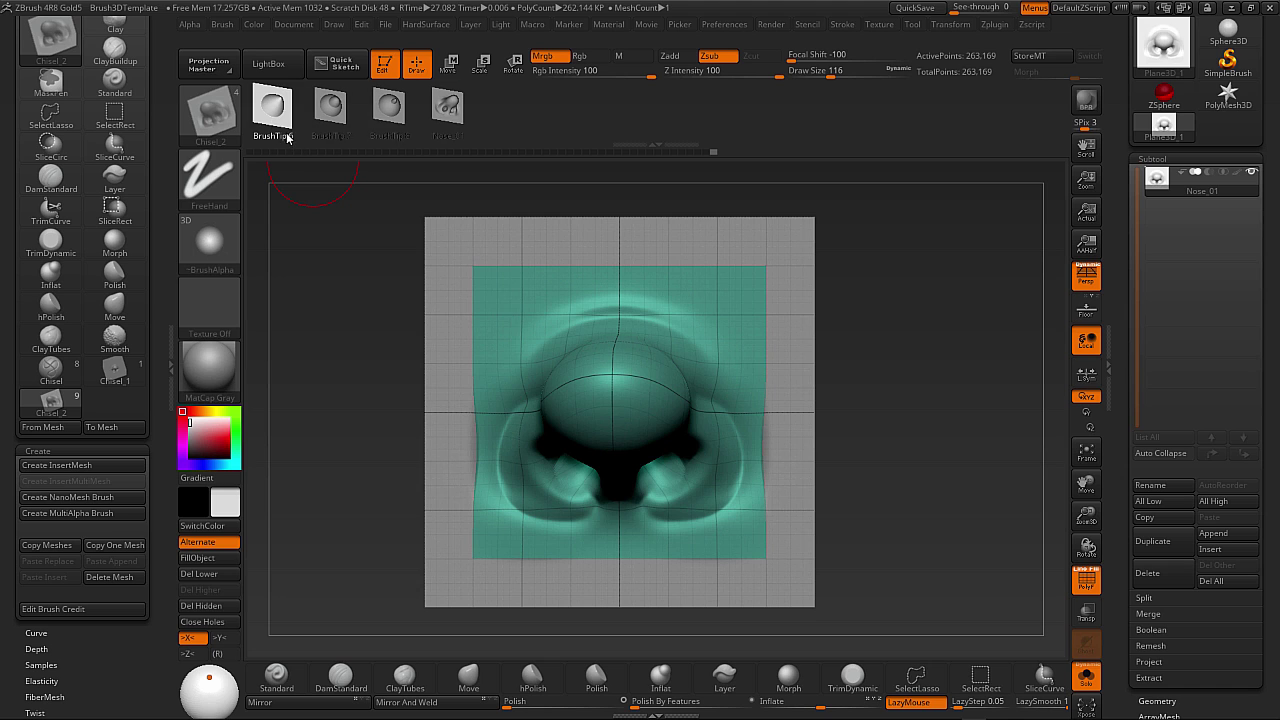
click(128, 580)
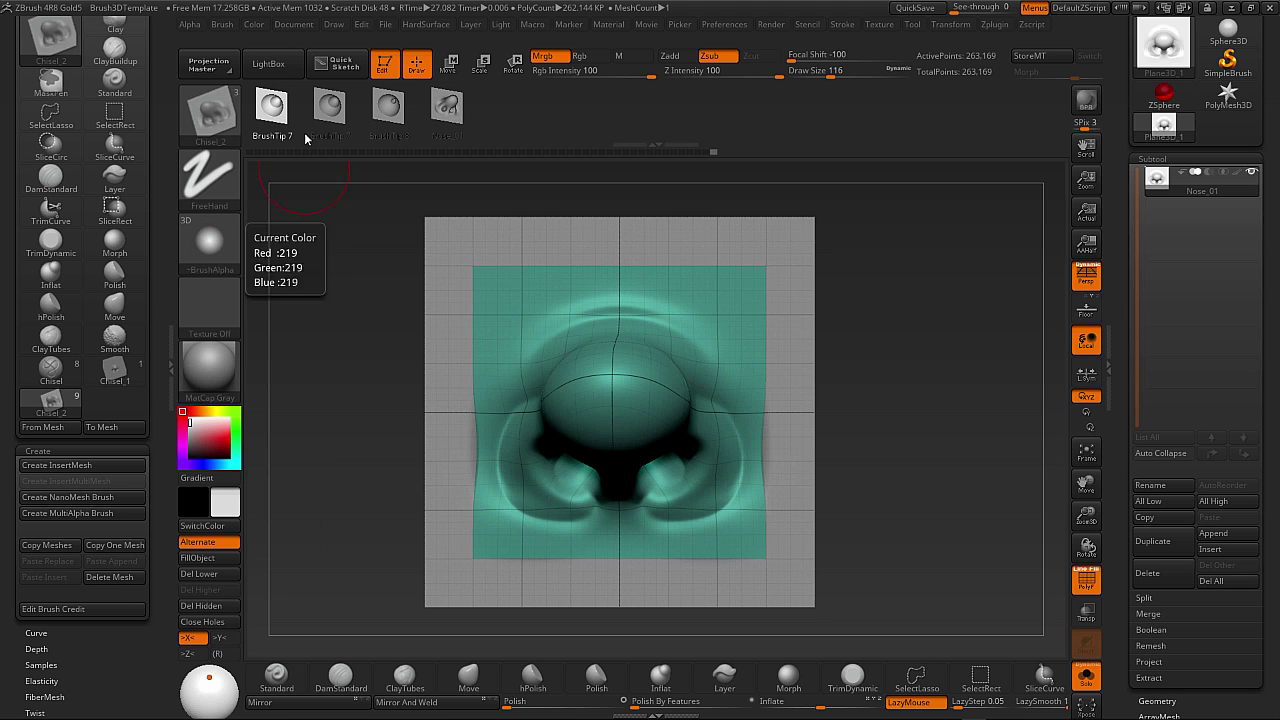
click(109, 577)
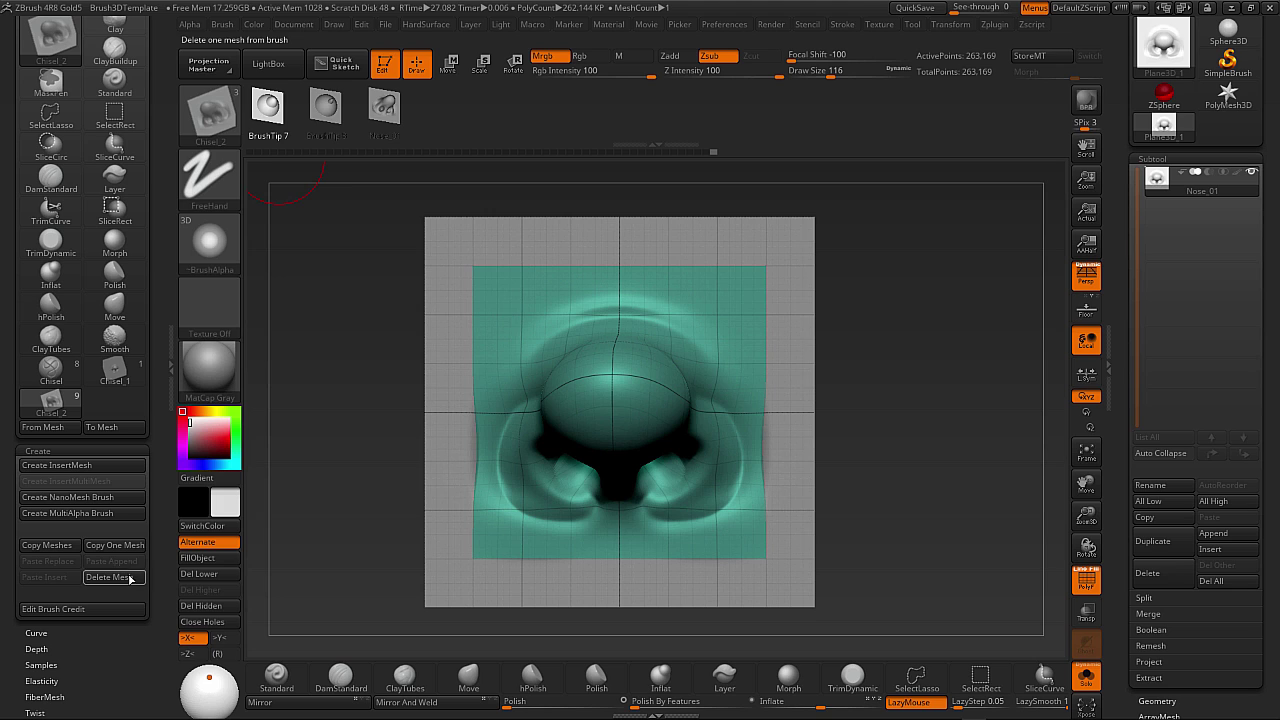
click(318, 110)
mouse_move(326, 118)
mouse_down()
mouse_move(283, 116)
mouse_move(303, 116)
mouse_up()
click(260, 112)
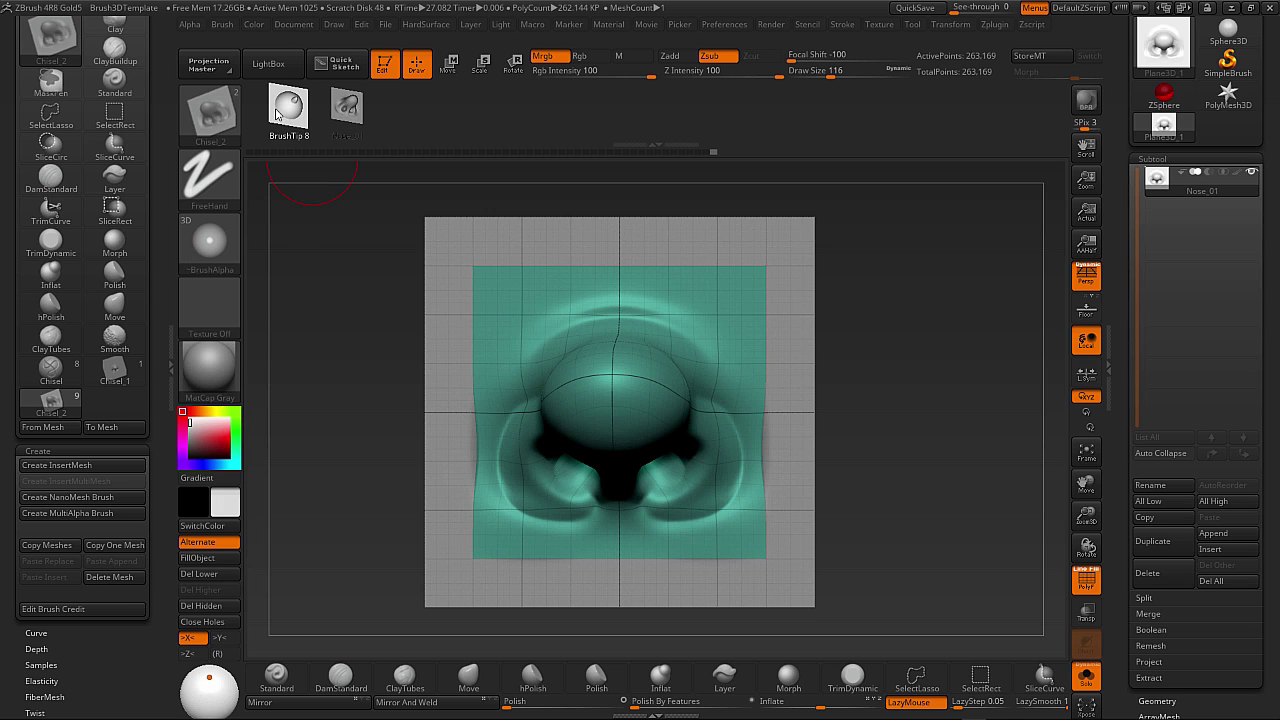
click(115, 545)
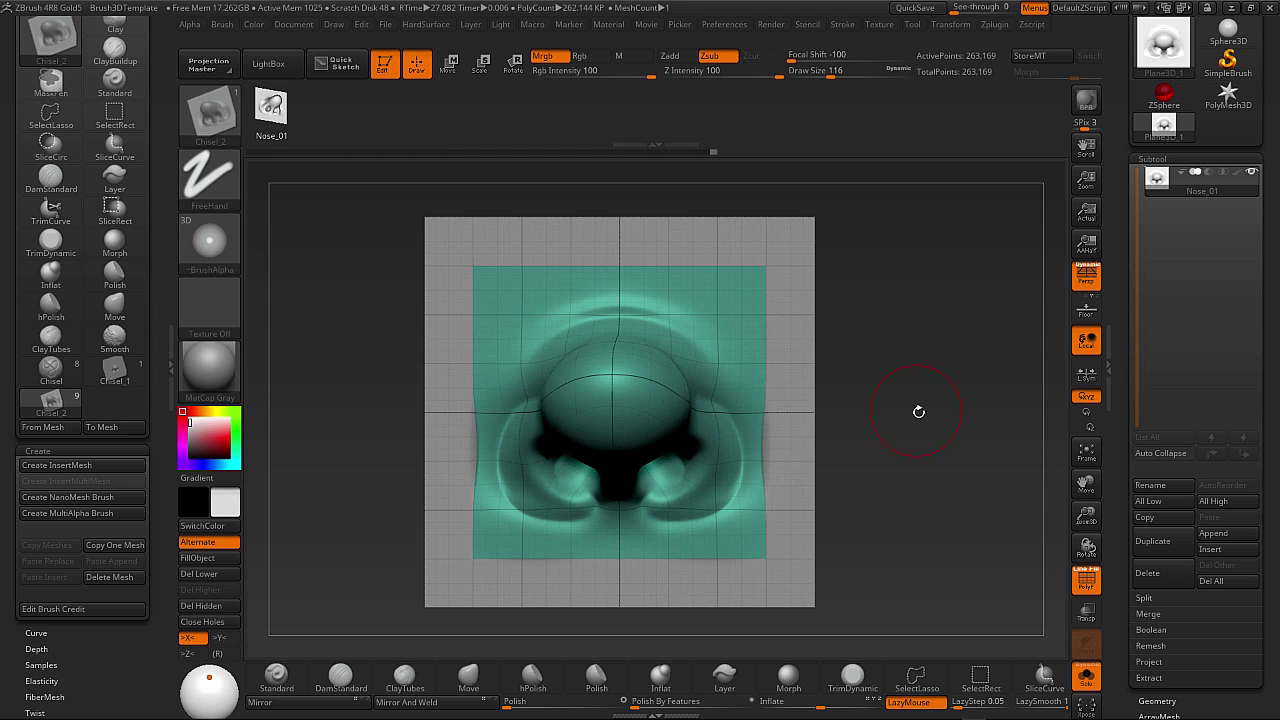
Duplicate the Nose_01 subtool and make the copy the active subtool in Solo mode.
drag(918, 411, 1008, 431)
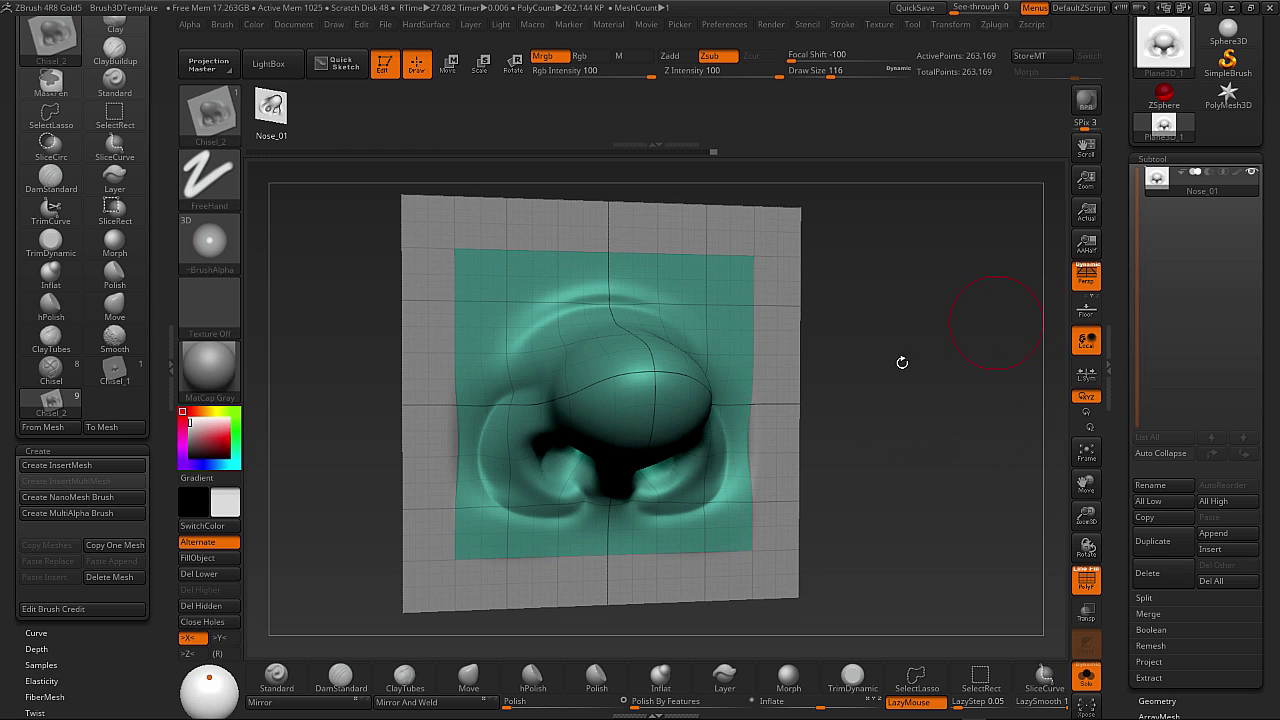
drag(935, 414, 997, 404)
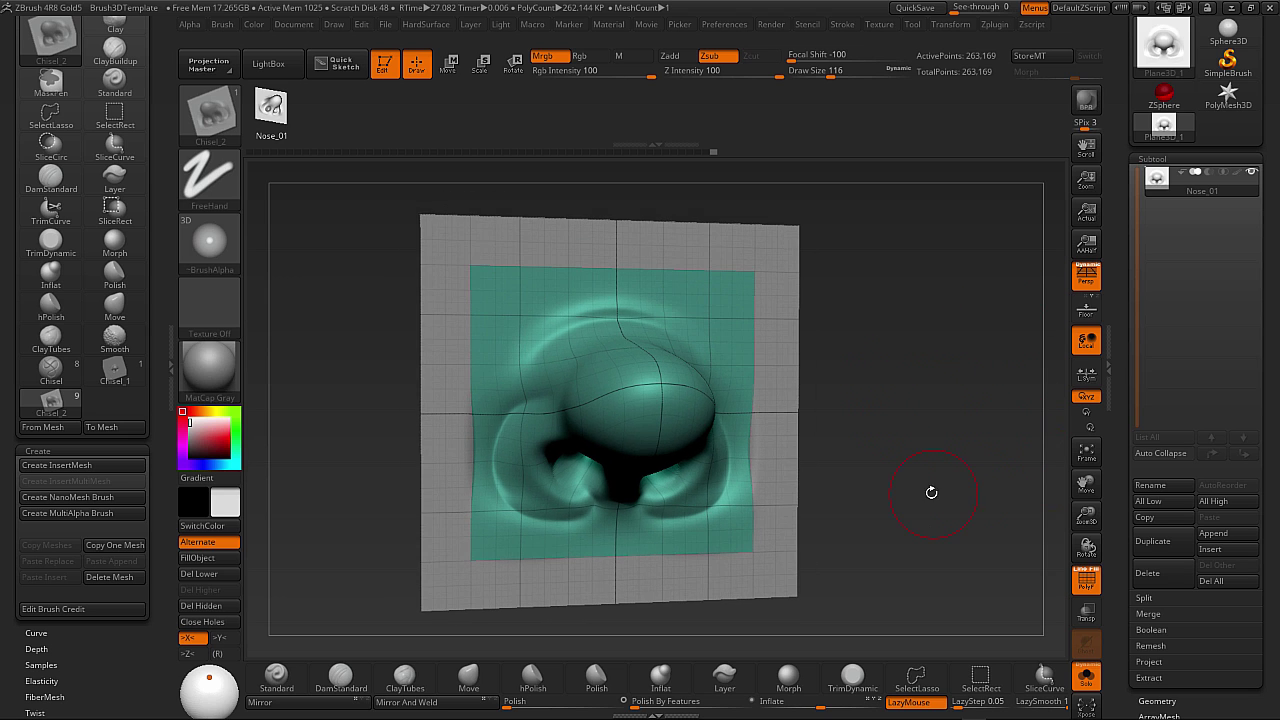
mouse_move(931, 492)
mouse_down()
mouse_move(896, 504)
mouse_move(967, 484)
mouse_up()
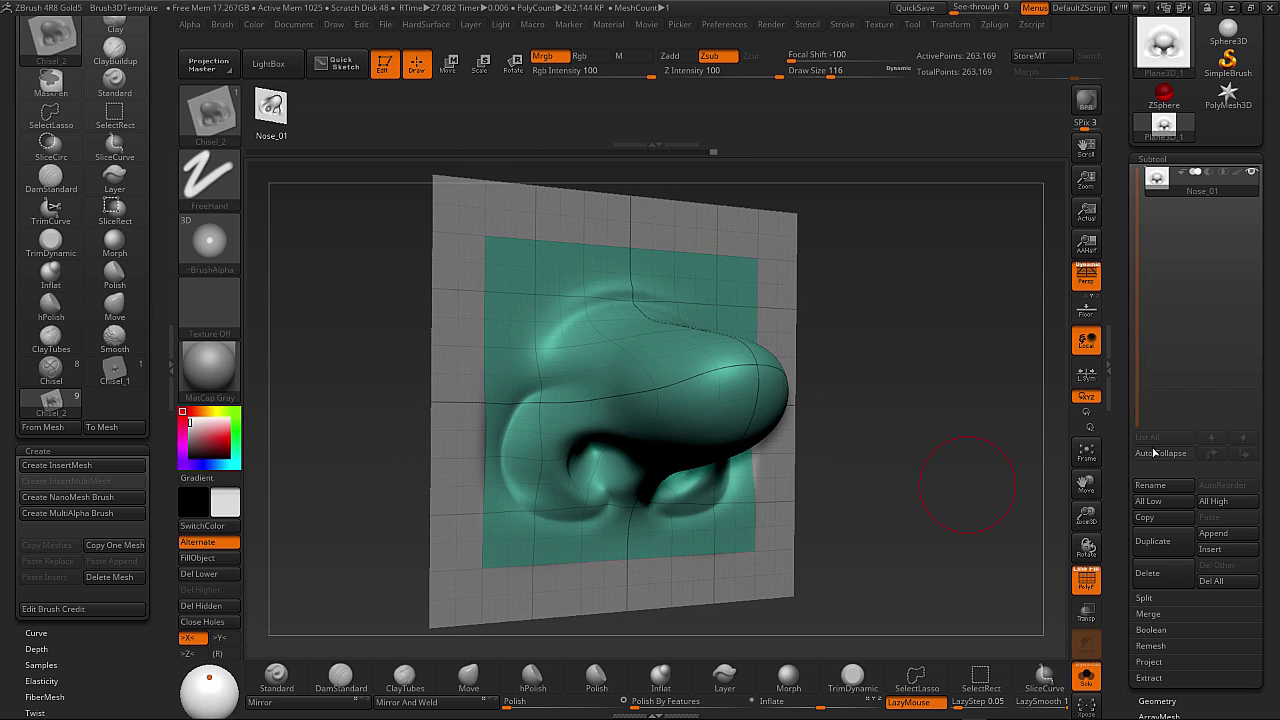
click(1165, 546)
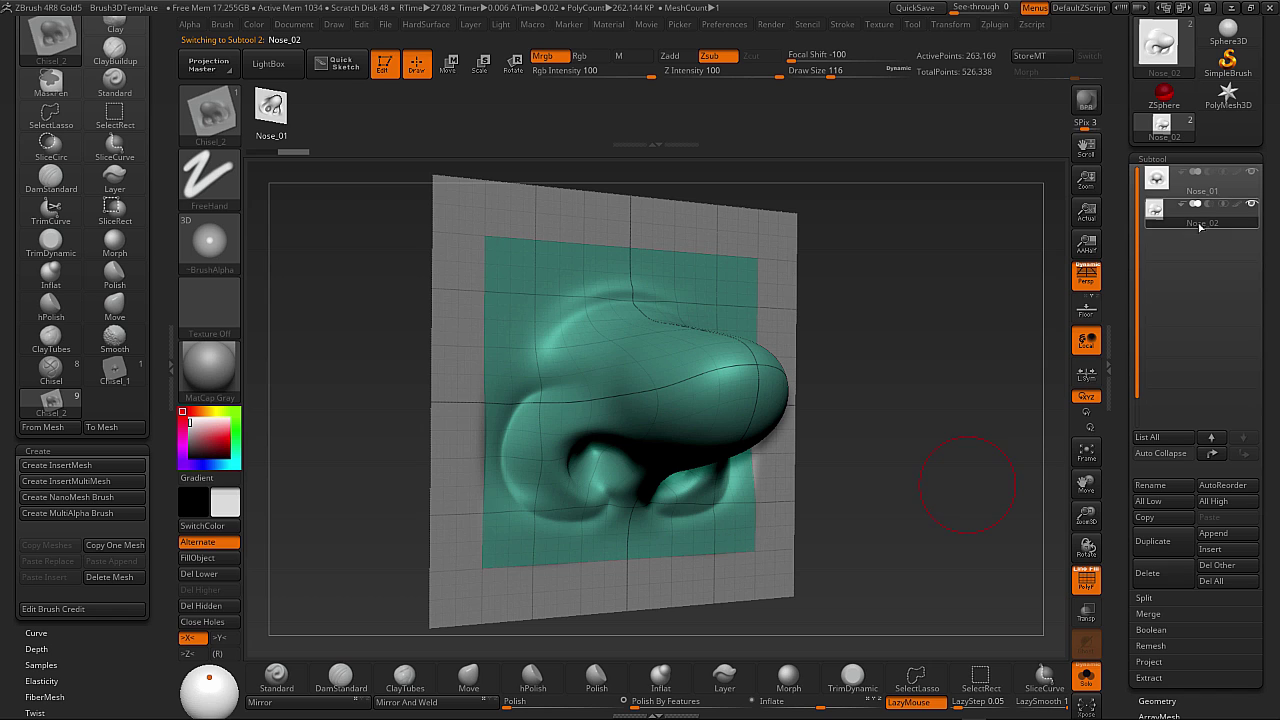
click(1091, 678)
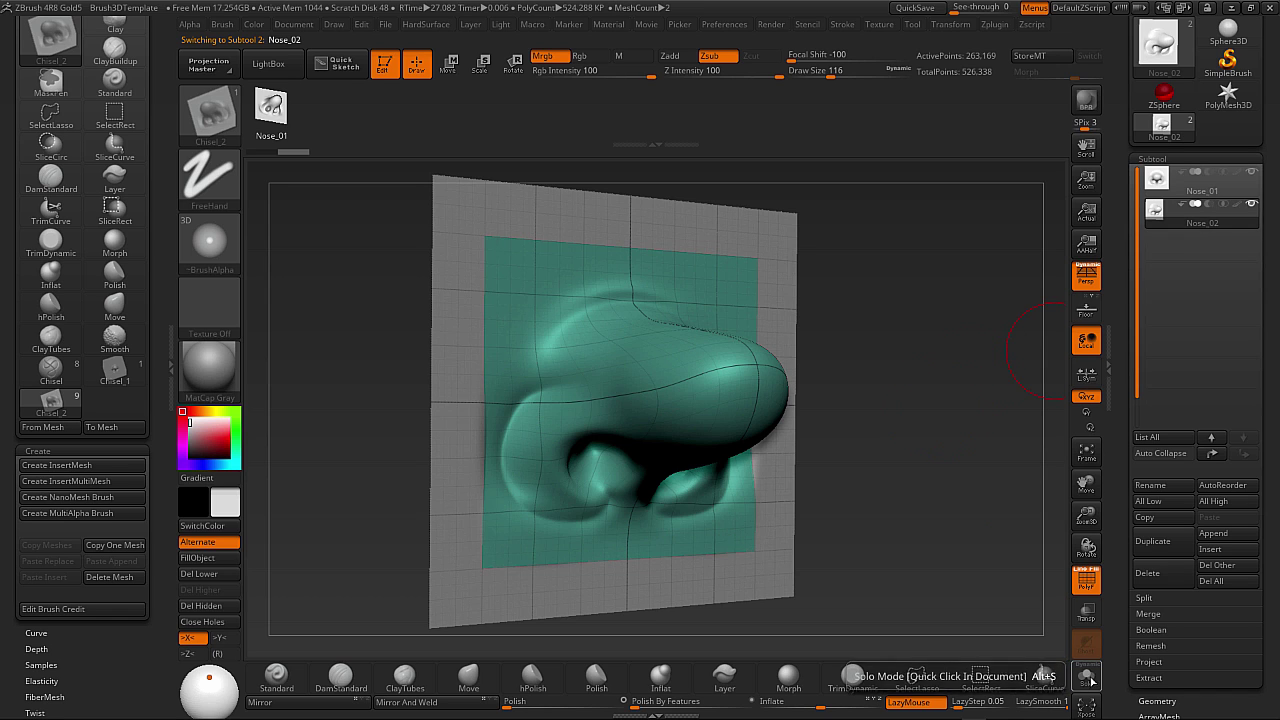
click(1087, 678)
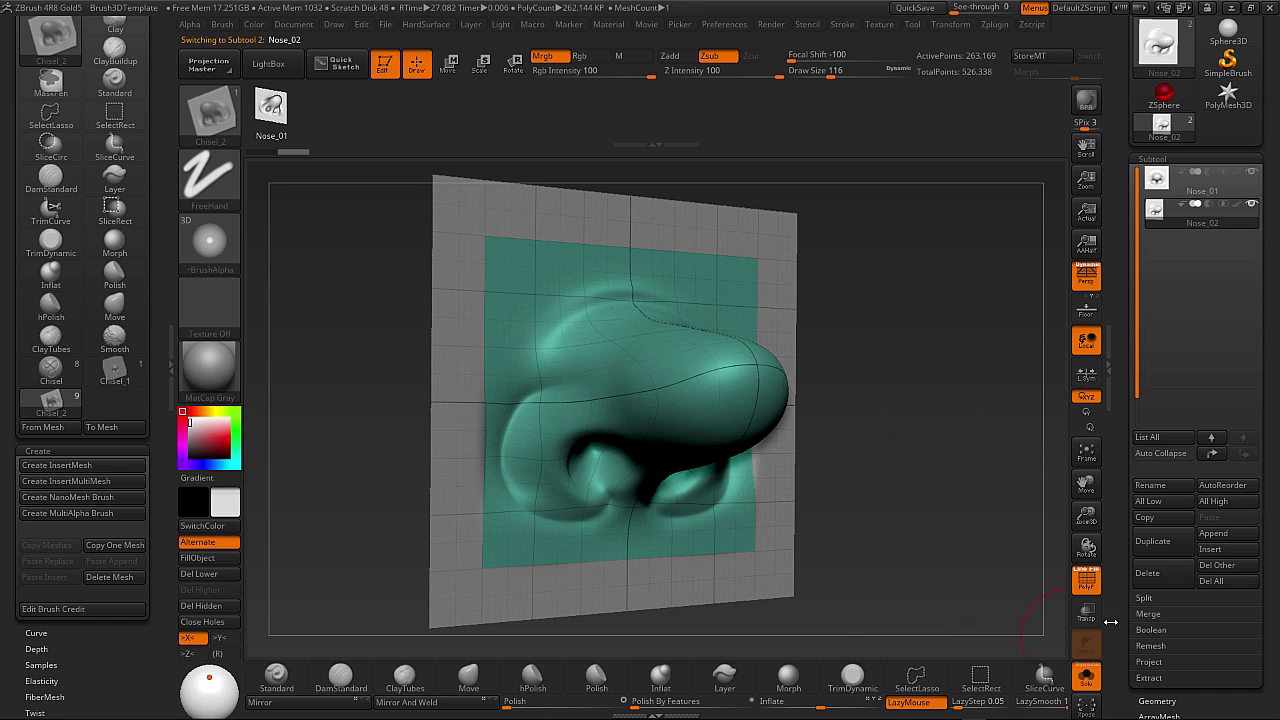
Reshape the duplicated nose into a taller, narrower form using the Move brush at draw size 212.
mouse_move(891, 460)
mouse_down()
mouse_move(857, 457)
mouse_move(880, 465)
mouse_move(814, 491)
mouse_move(806, 457)
mouse_move(825, 465)
mouse_up()
click(484, 676)
key(s)
mouse_move(769, 374)
mouse_down()
mouse_move(756, 322)
mouse_move(757, 384)
mouse_move(722, 426)
mouse_move(735, 434)
mouse_up()
mouse_move(868, 449)
mouse_down()
mouse_move(814, 444)
mouse_move(857, 455)
mouse_up()
drag(741, 419, 754, 424)
mouse_move(842, 386)
mouse_down()
mouse_move(860, 381)
mouse_move(788, 360)
mouse_move(906, 423)
mouse_move(933, 474)
mouse_move(870, 454)
mouse_move(917, 471)
mouse_move(896, 466)
mouse_up()
key(s)
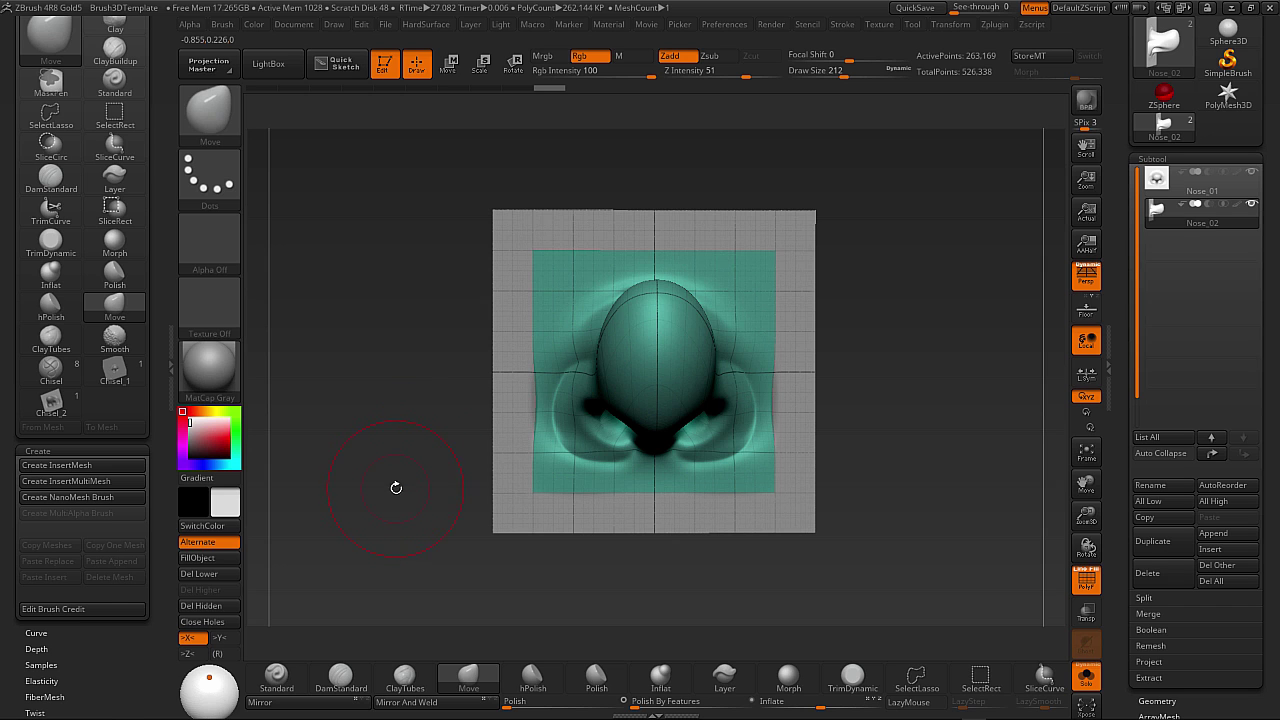
Switch back to the cloned Chisel_2 brush and add the Nose_02 subtool to it as a second mesh.
key(b)
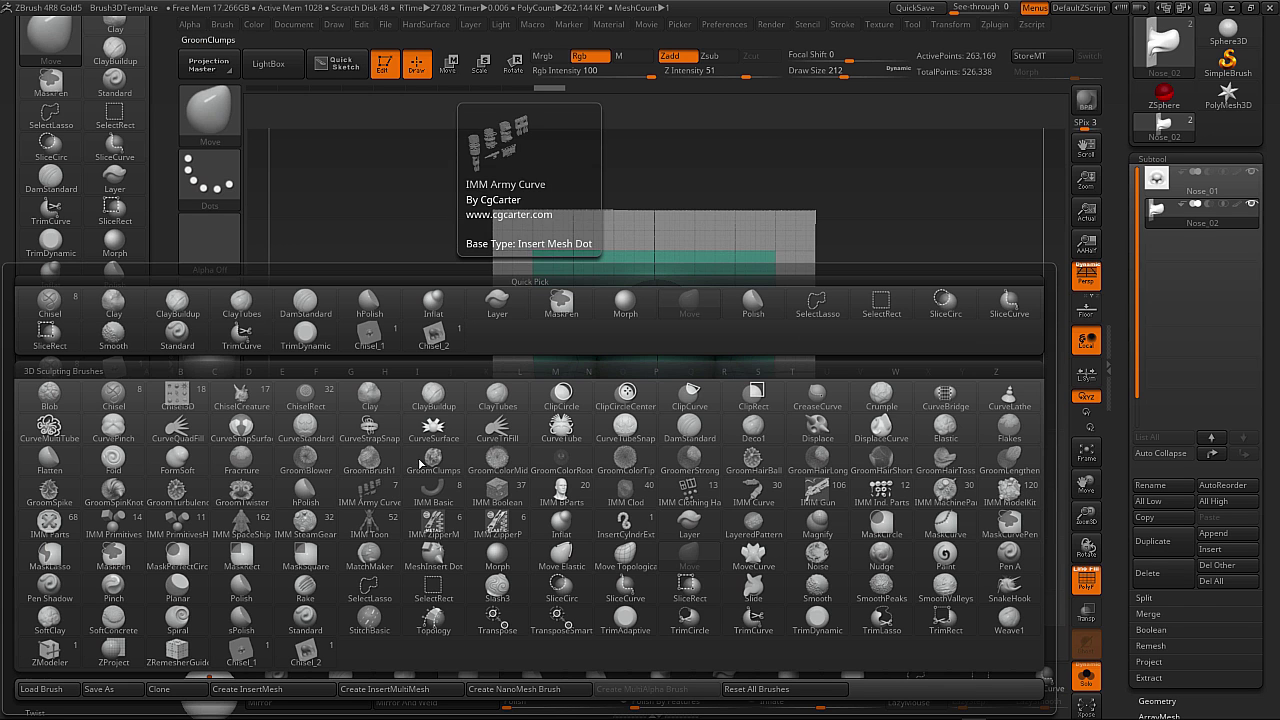
click(440, 342)
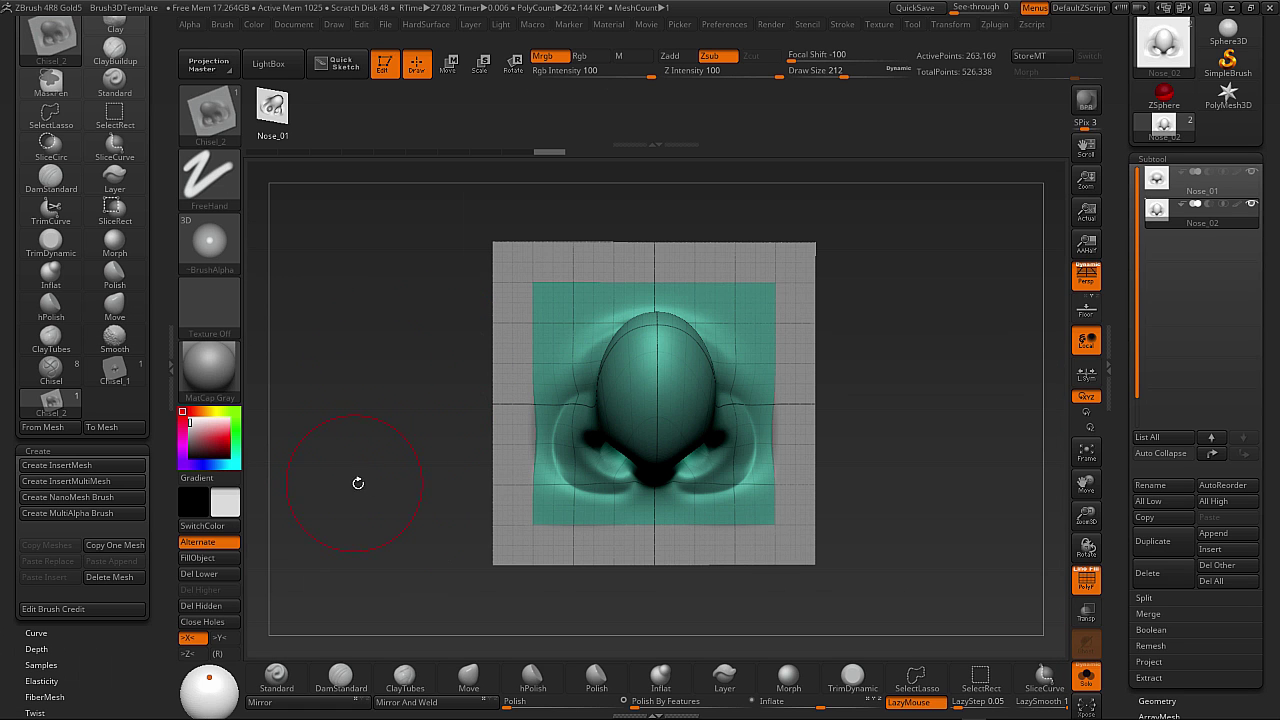
mouse_move(358, 483)
mouse_down()
mouse_move(340, 485)
mouse_move(370, 485)
mouse_up()
click(42, 427)
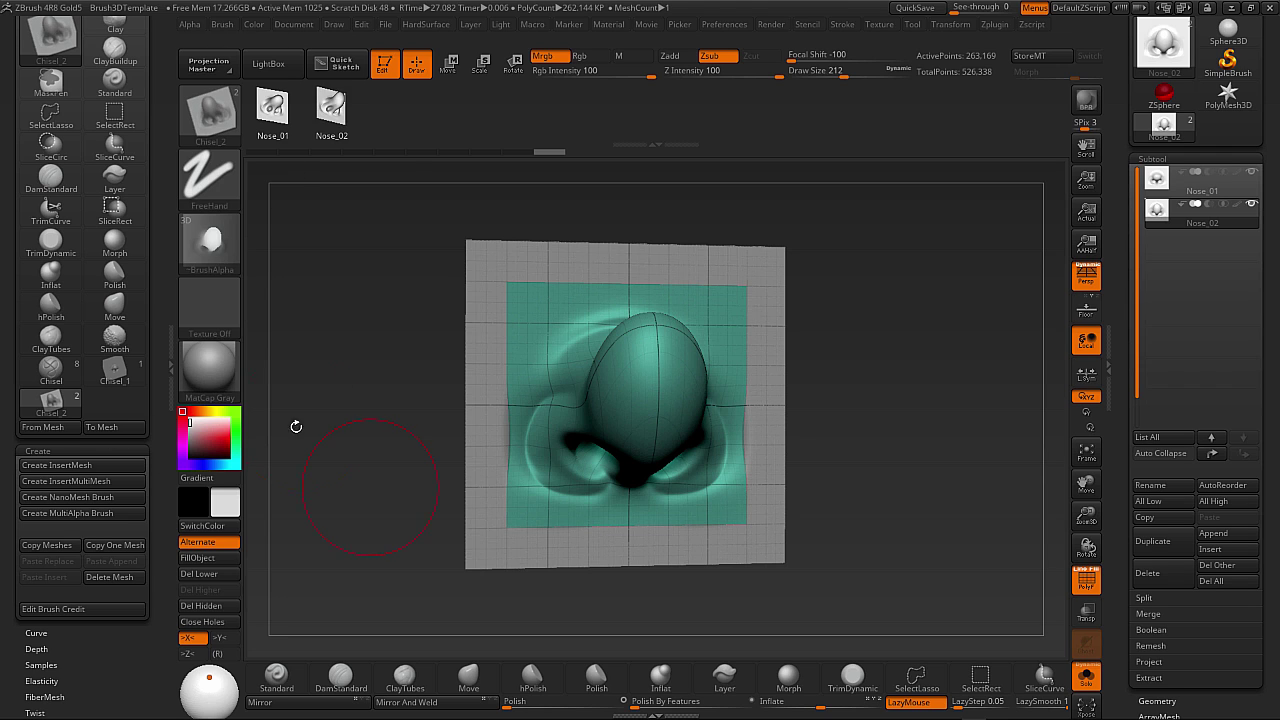
Select the Nose_01 tip, turn off LazyMouse, and try a freehand stroke on the mesh before undoing it.
click(279, 120)
drag(829, 400, 884, 393)
drag(789, 374, 843, 407)
drag(518, 332, 527, 346)
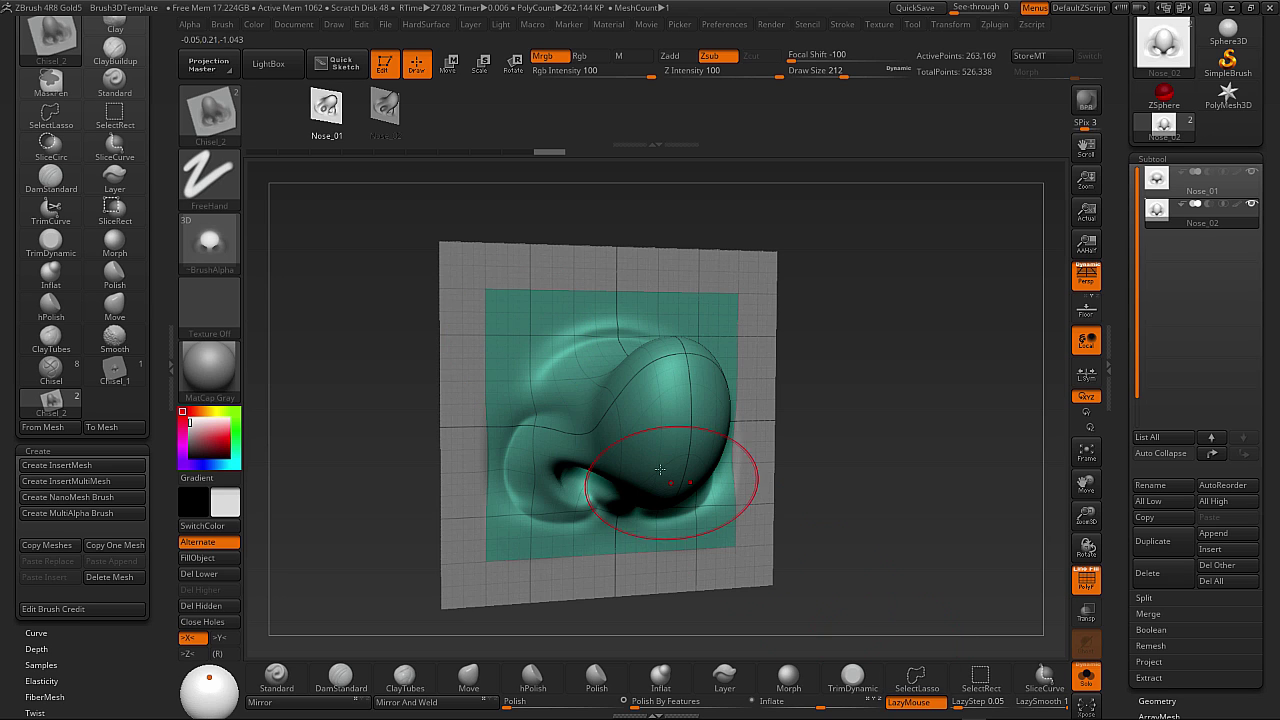
key(l)
drag(840, 426, 844, 424)
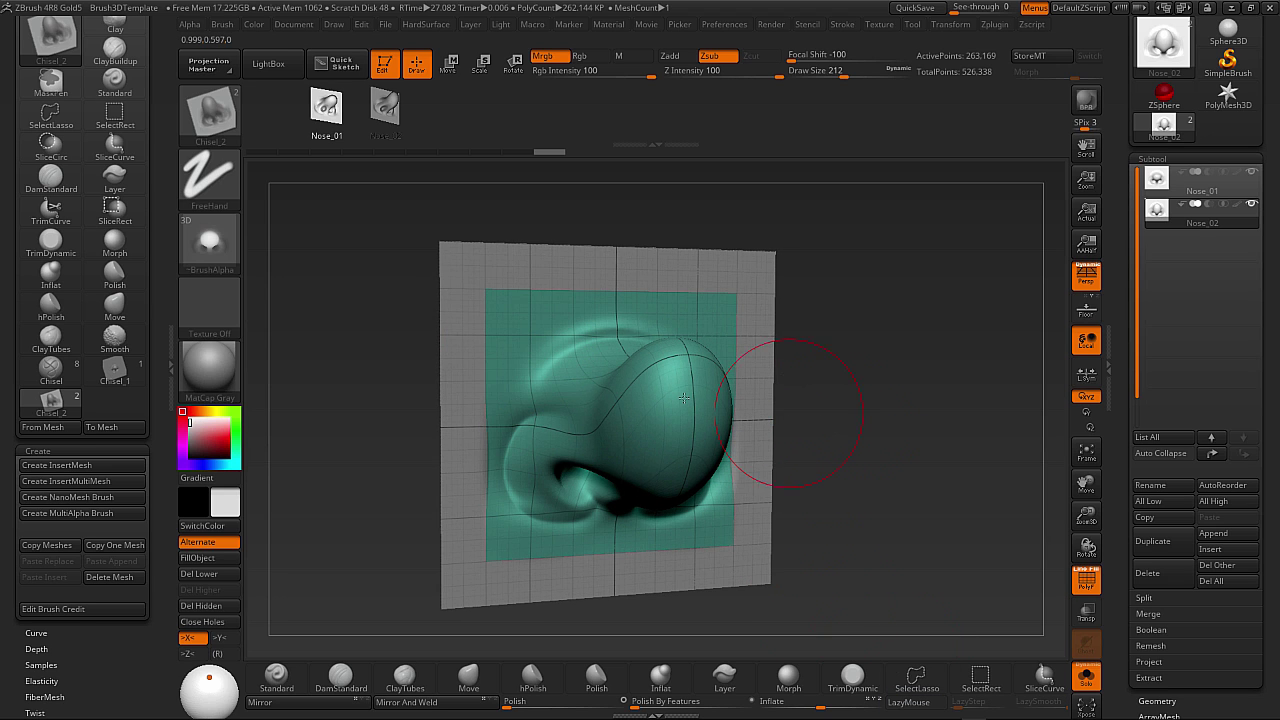
mouse_move(520, 335)
mouse_down()
mouse_move(527, 348)
mouse_move(513, 357)
mouse_up()
key(ctrl+z)
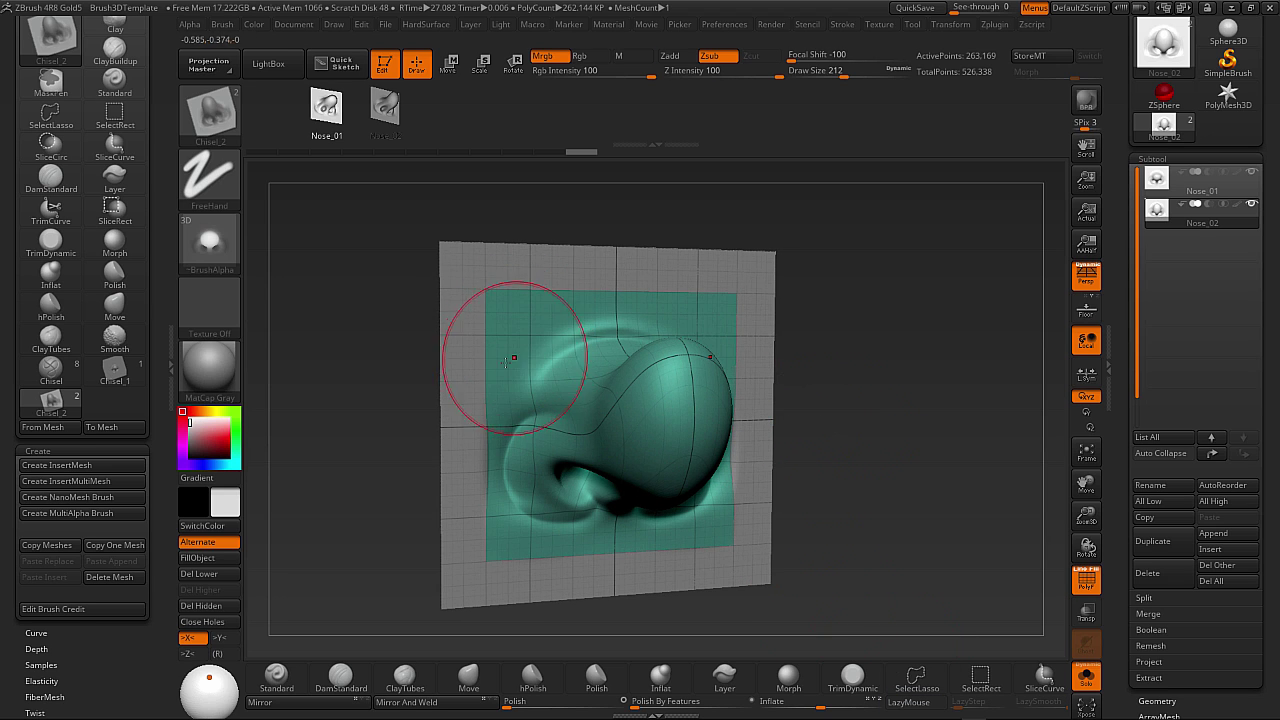
Set the brush stroke to DragRect and switch from Zsub to Zadd, stamping Nose_01 near the mesh's upper corners.
click(222, 178)
click(356, 199)
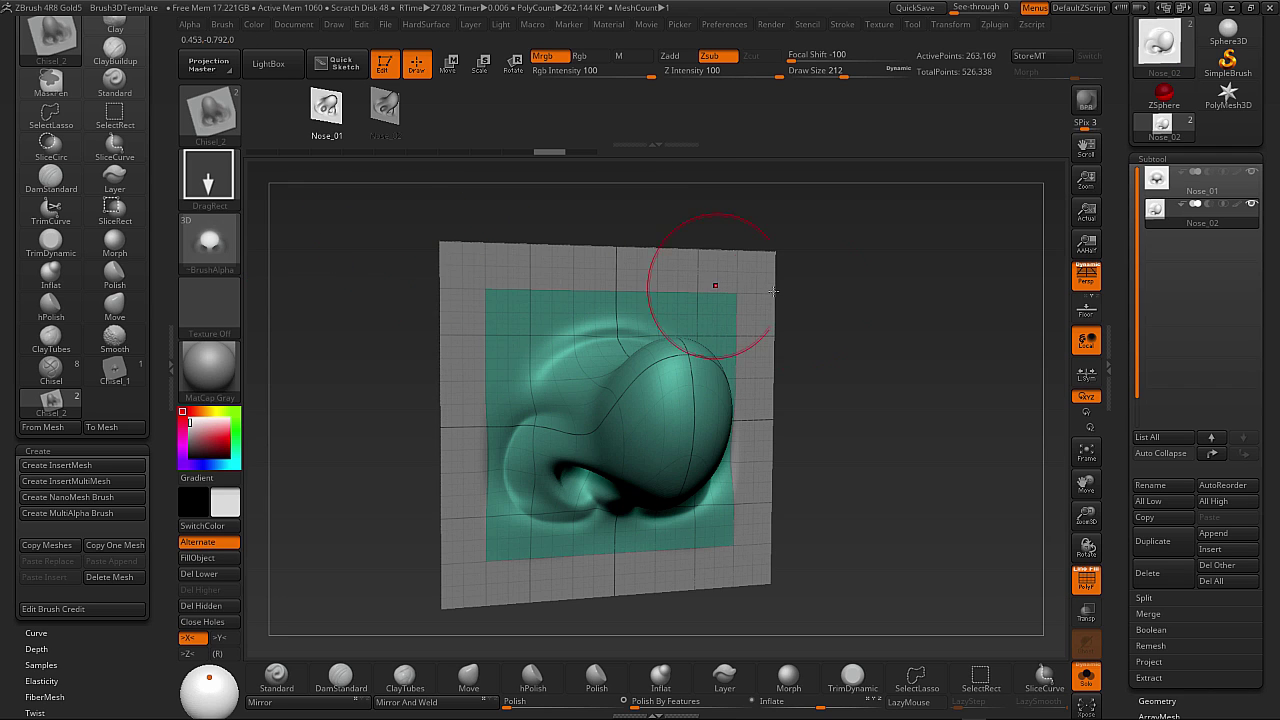
drag(776, 292, 816, 294)
drag(545, 366, 531, 314)
drag(823, 343, 883, 316)
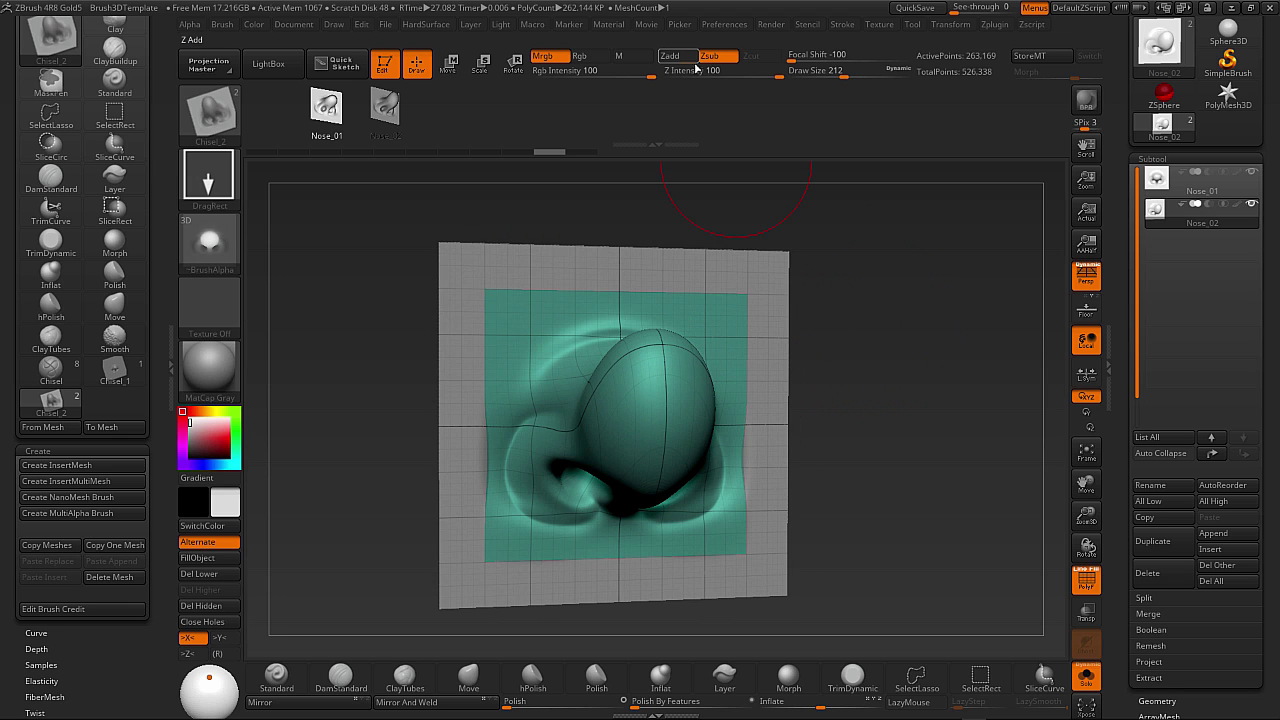
click(695, 60)
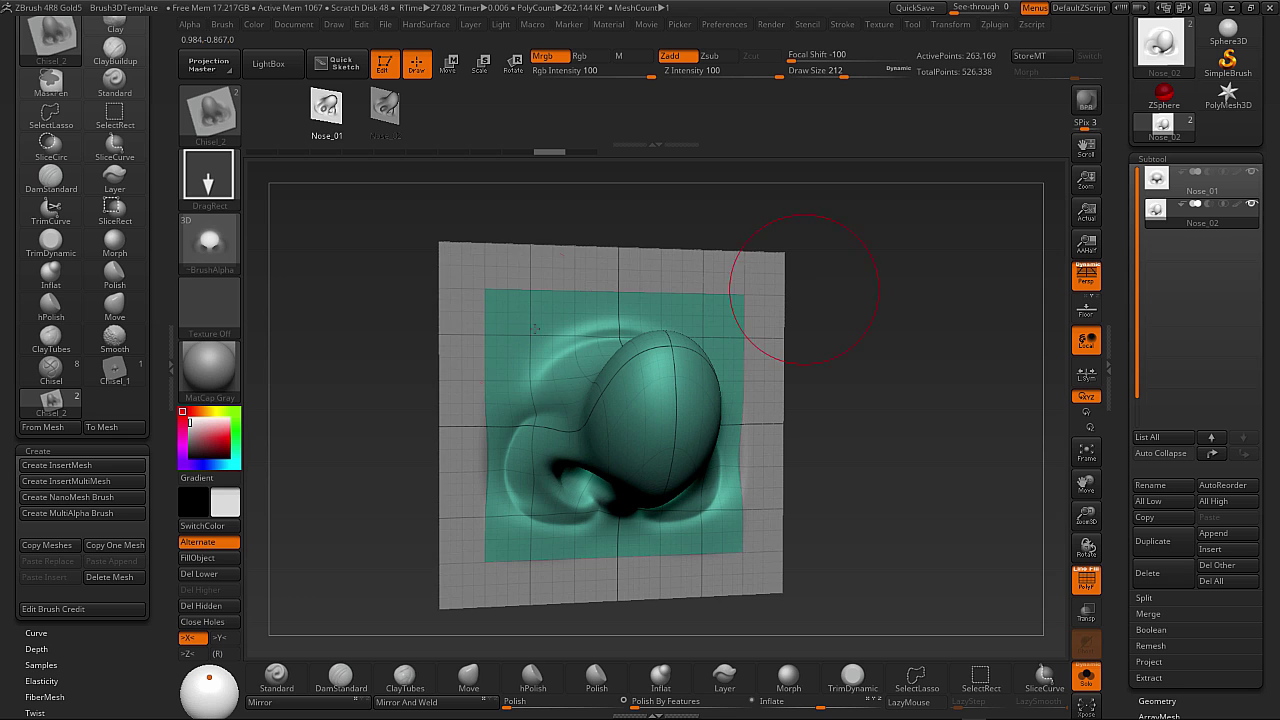
drag(516, 328, 518, 250)
drag(829, 331, 844, 355)
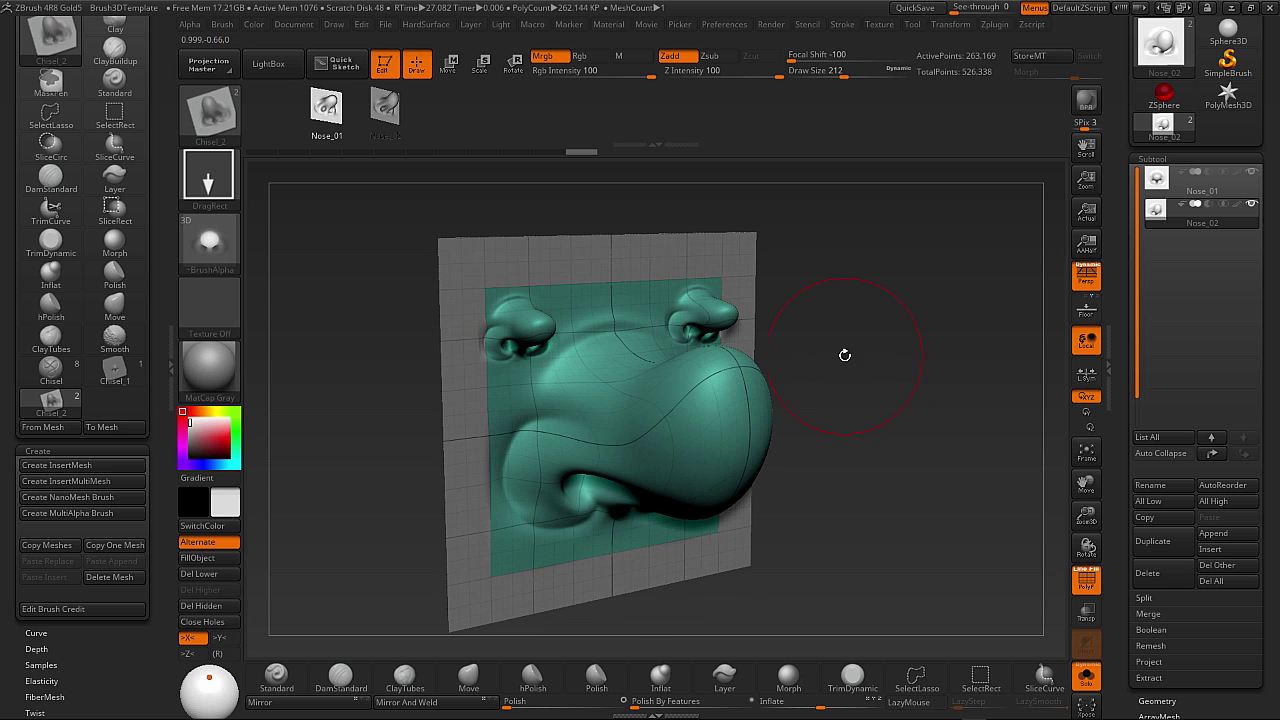
Try the Nose_02 tip between the corner noses, snap to a straight front view, and undo all test stamps.
click(391, 116)
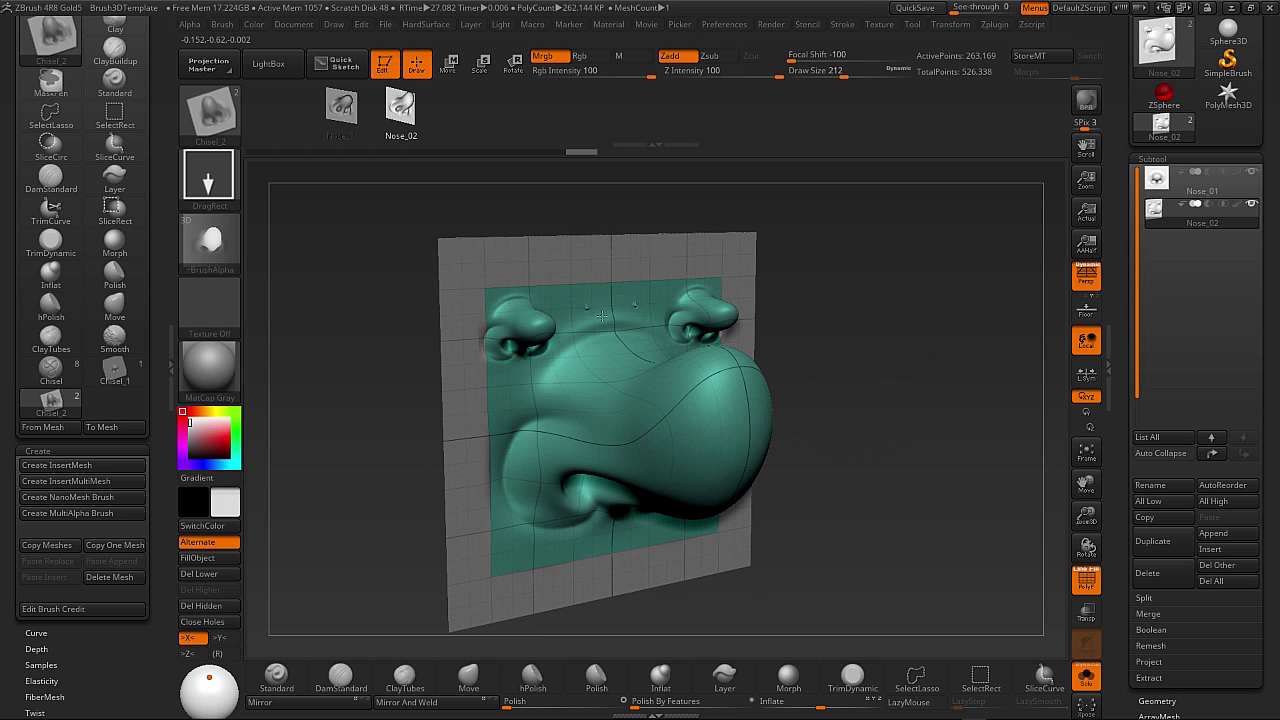
drag(589, 308, 600, 340)
shift+drag(832, 331, 877, 420)
key(ctrl+z)
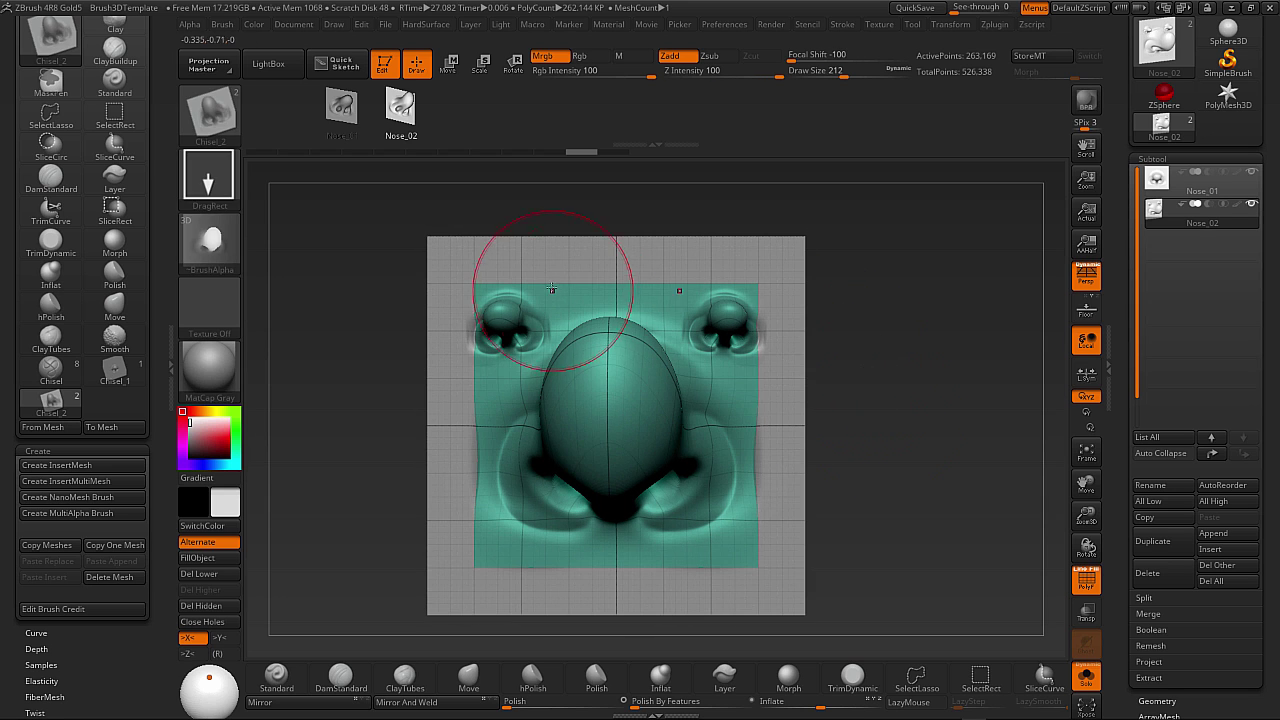
drag(567, 295, 590, 271)
key(ctrl+z)
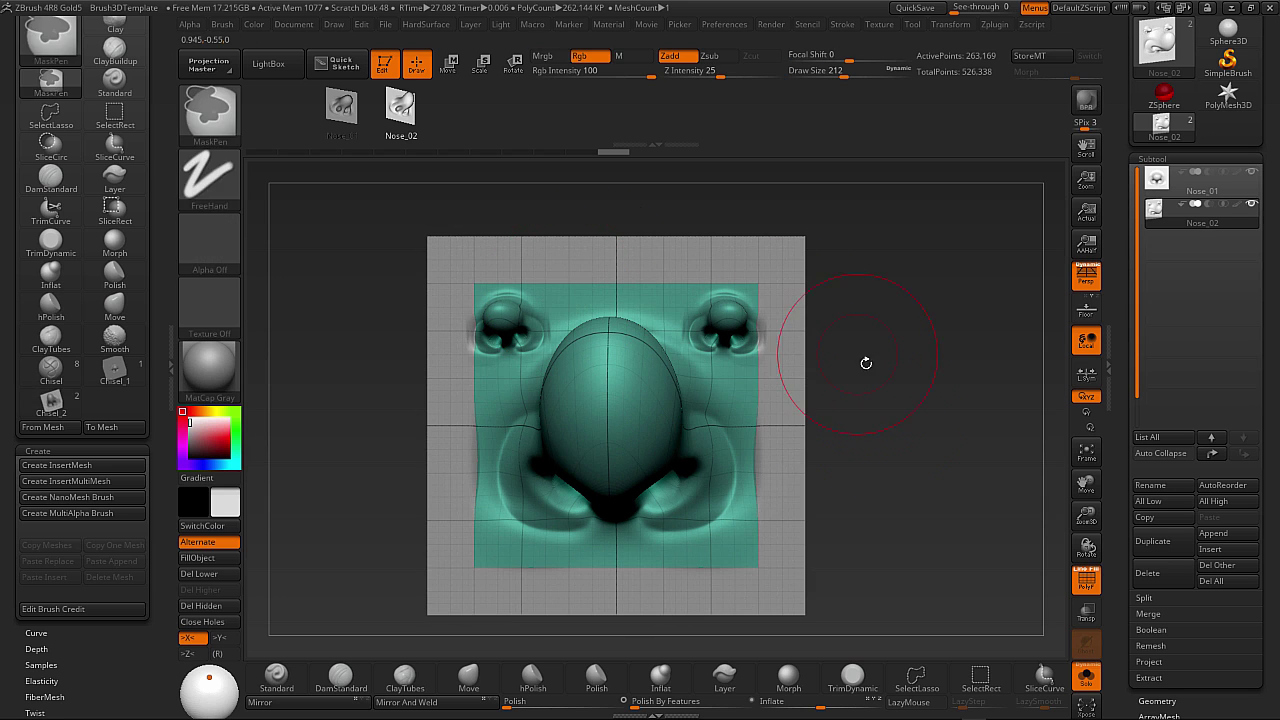
key(ctrl+z)
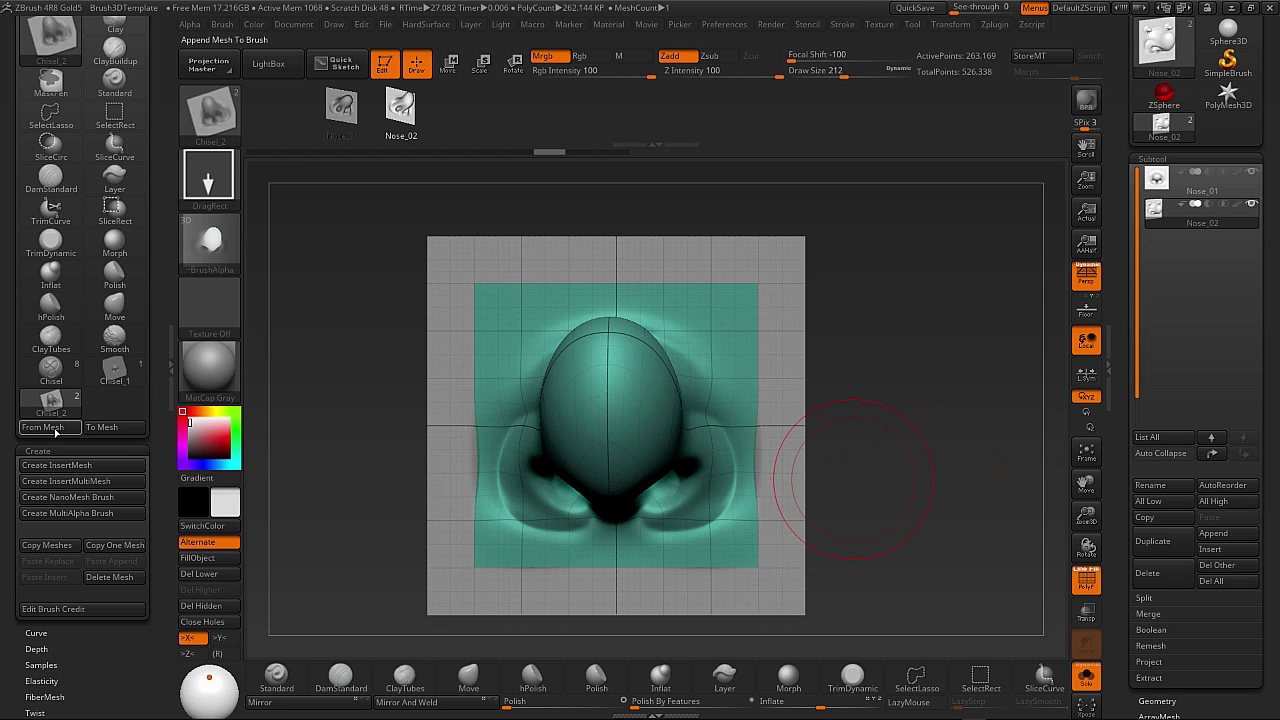
Add the front-facing Nose_02 subtool to the brush as a third mesh and stamp it near the upper corners.
click(55, 430)
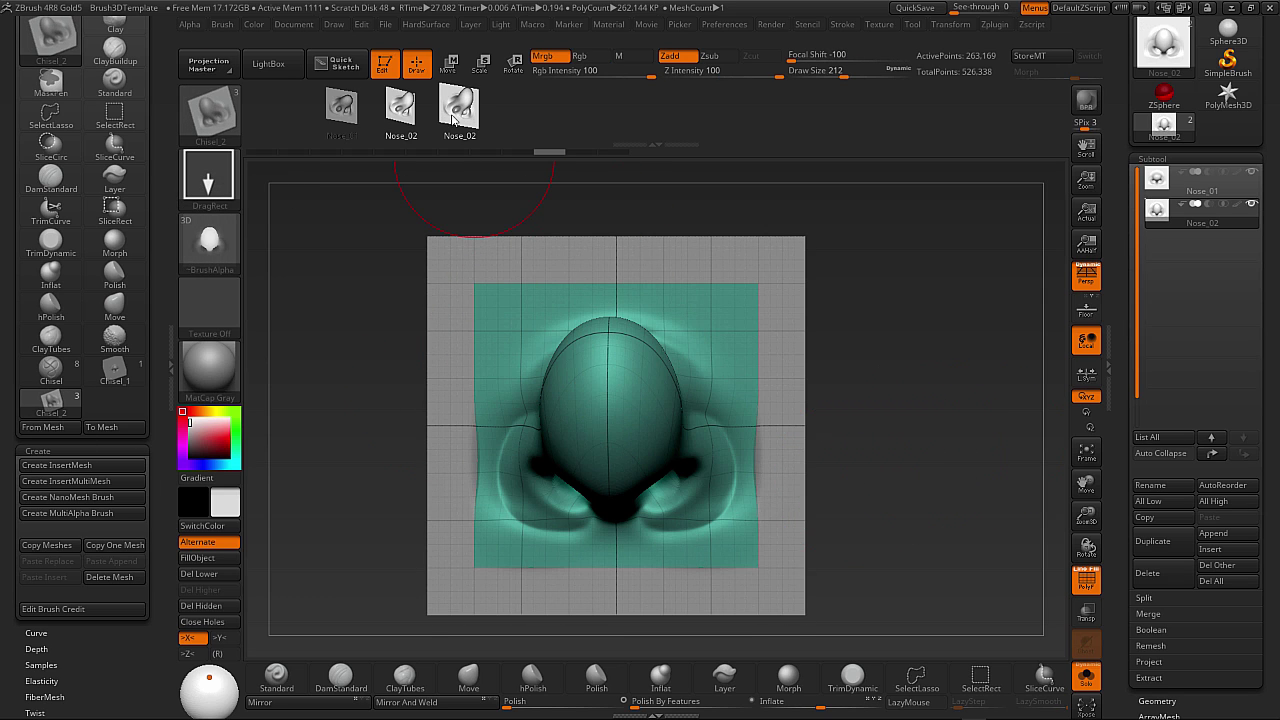
click(463, 118)
drag(877, 322, 945, 325)
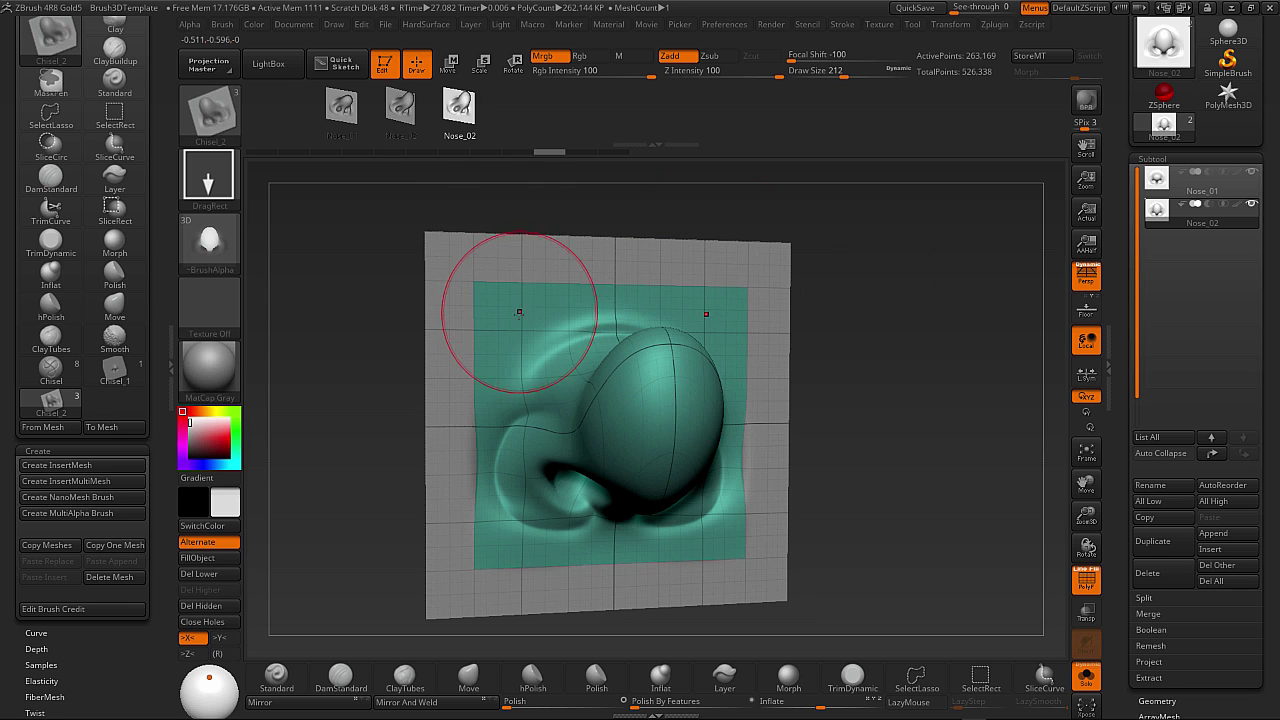
drag(518, 313, 526, 252)
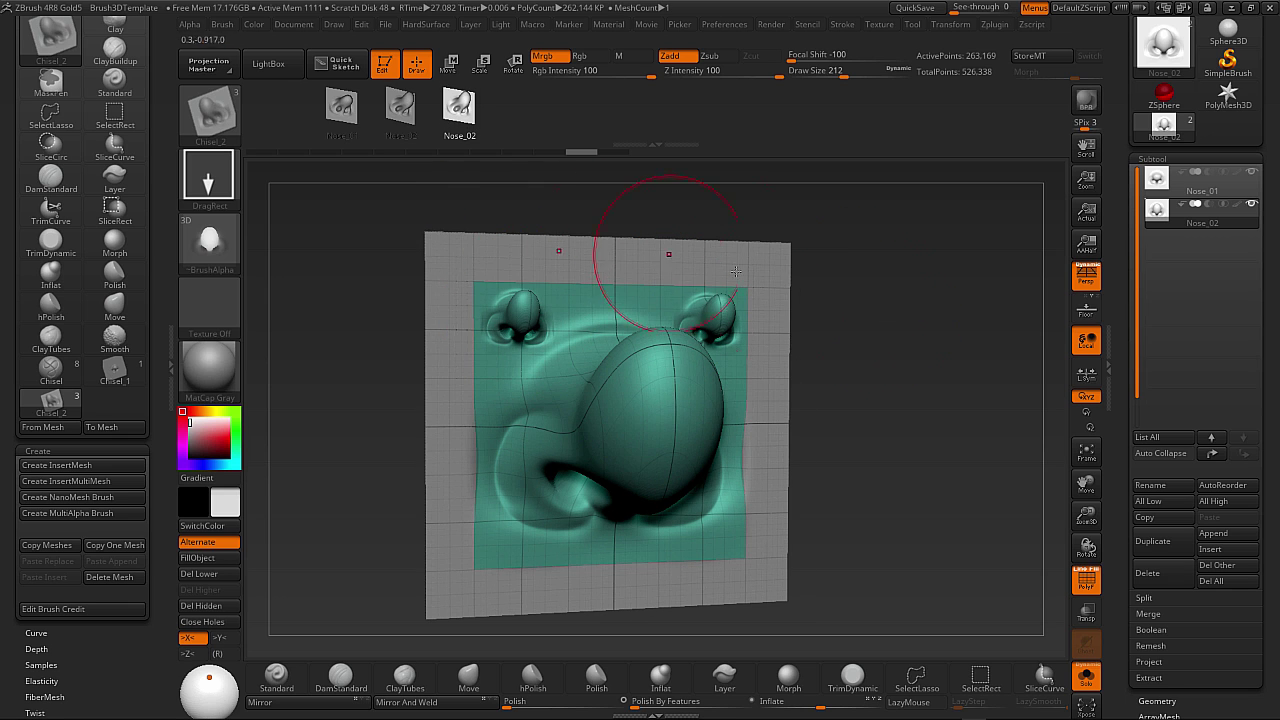
drag(838, 314, 848, 316)
Test the earlier, tilted Nose_02 tip, undo its stamps, and delete that mesh from the brush.
click(401, 105)
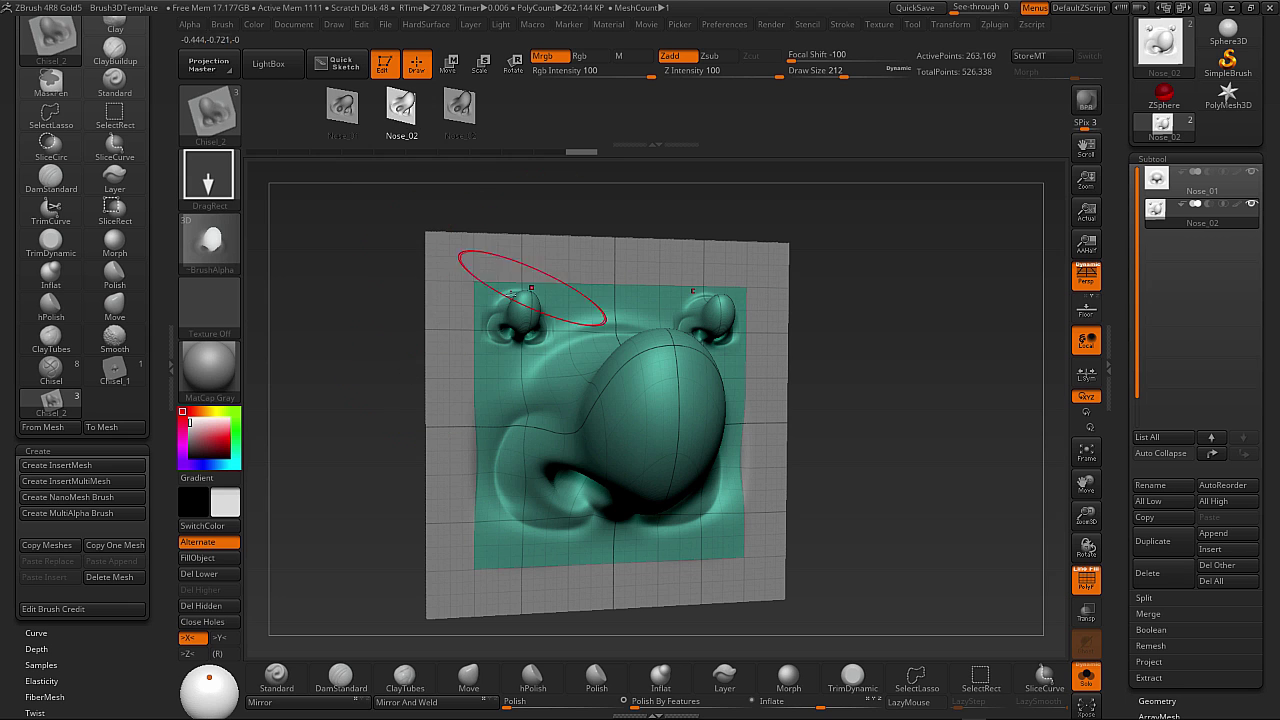
drag(578, 294, 615, 312)
drag(858, 288, 801, 328)
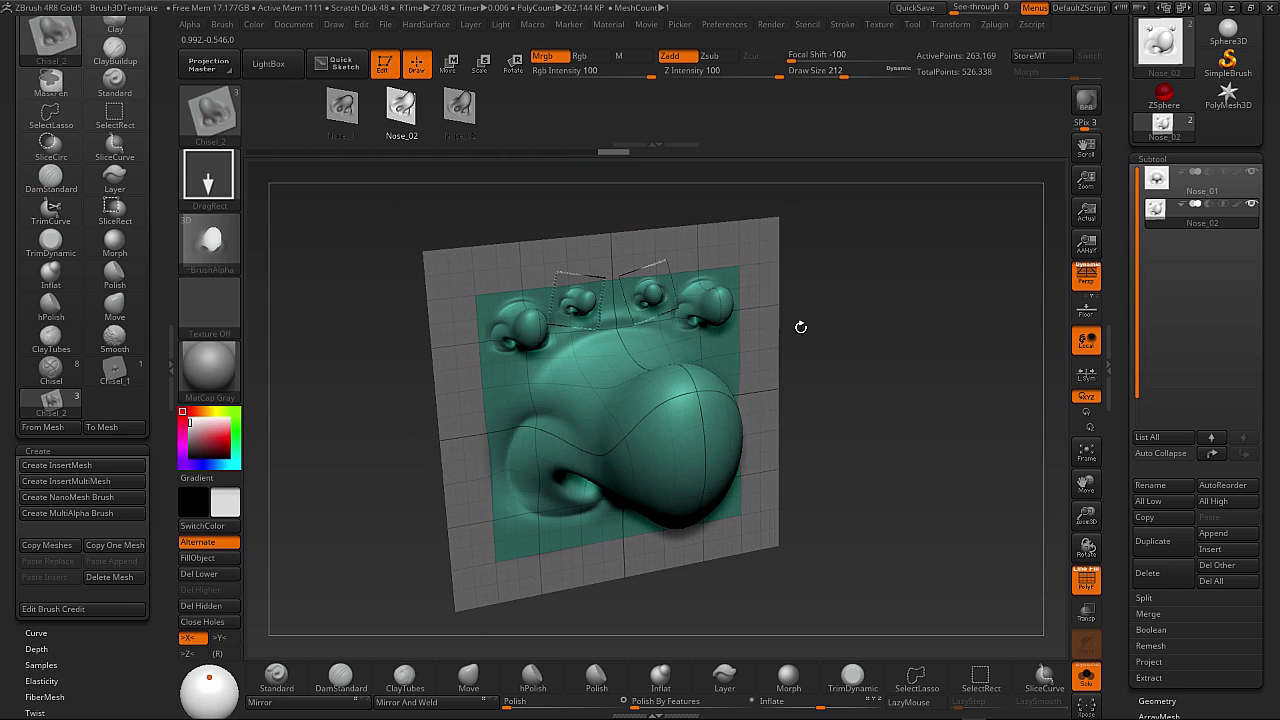
key(ctrl+z)
click(109, 577)
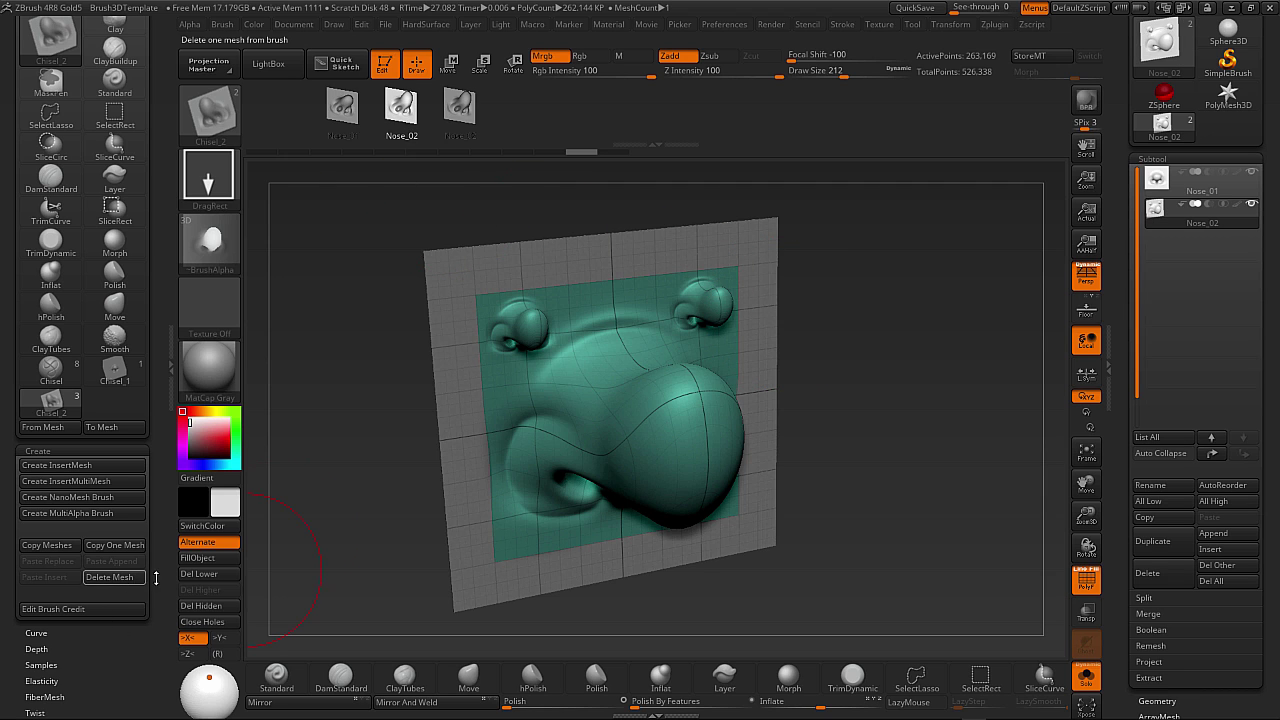
Try the remaining Nose_02 tip between the two corner noses and undo the stamps.
click(338, 118)
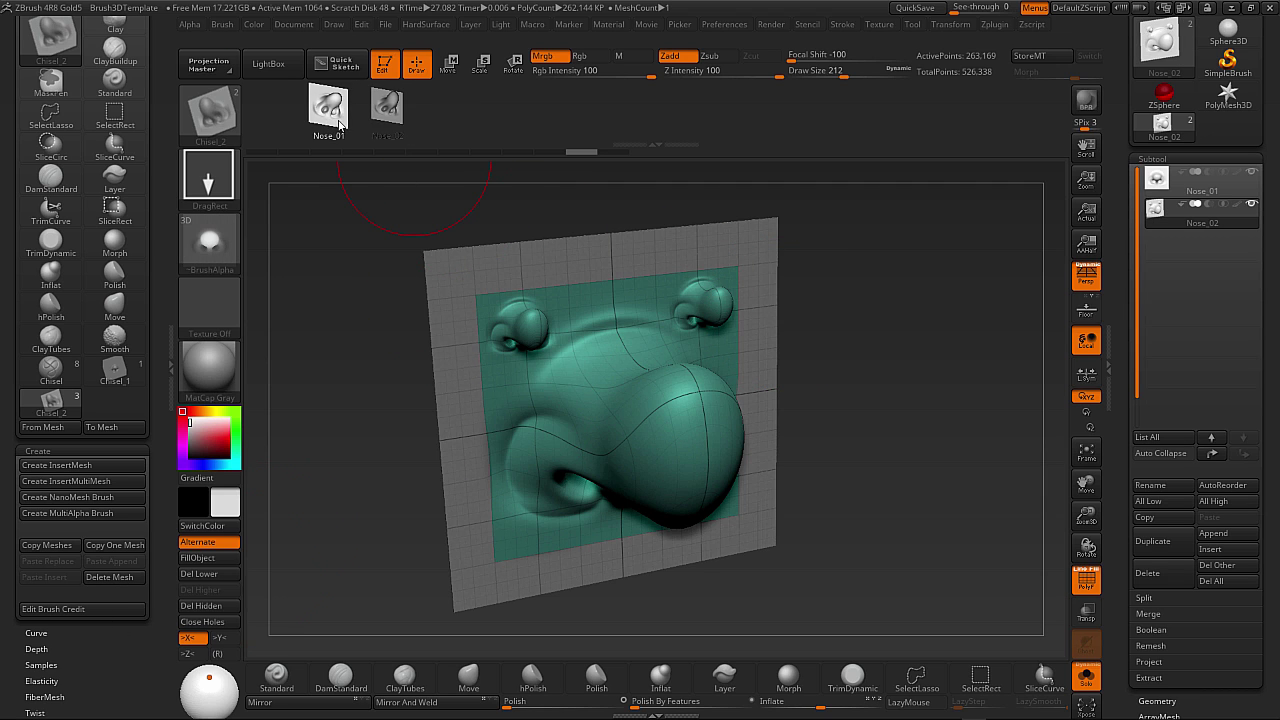
click(395, 108)
drag(800, 286, 575, 280)
drag(815, 254, 885, 262)
drag(621, 269, 603, 258)
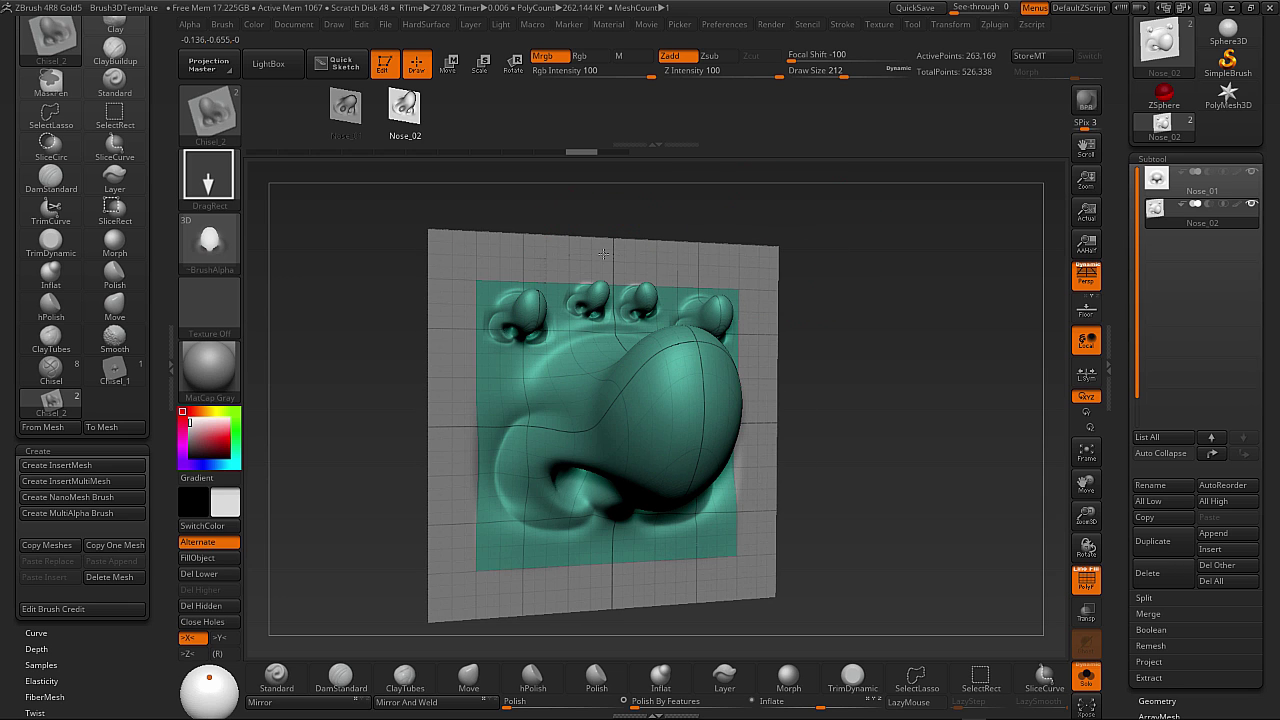
drag(854, 350, 911, 417)
key(ctrl+z)
Turn off X symmetry, stamp a single Nose_02 on the upper centreline, and clear all the test noses.
drag(866, 459, 743, 357)
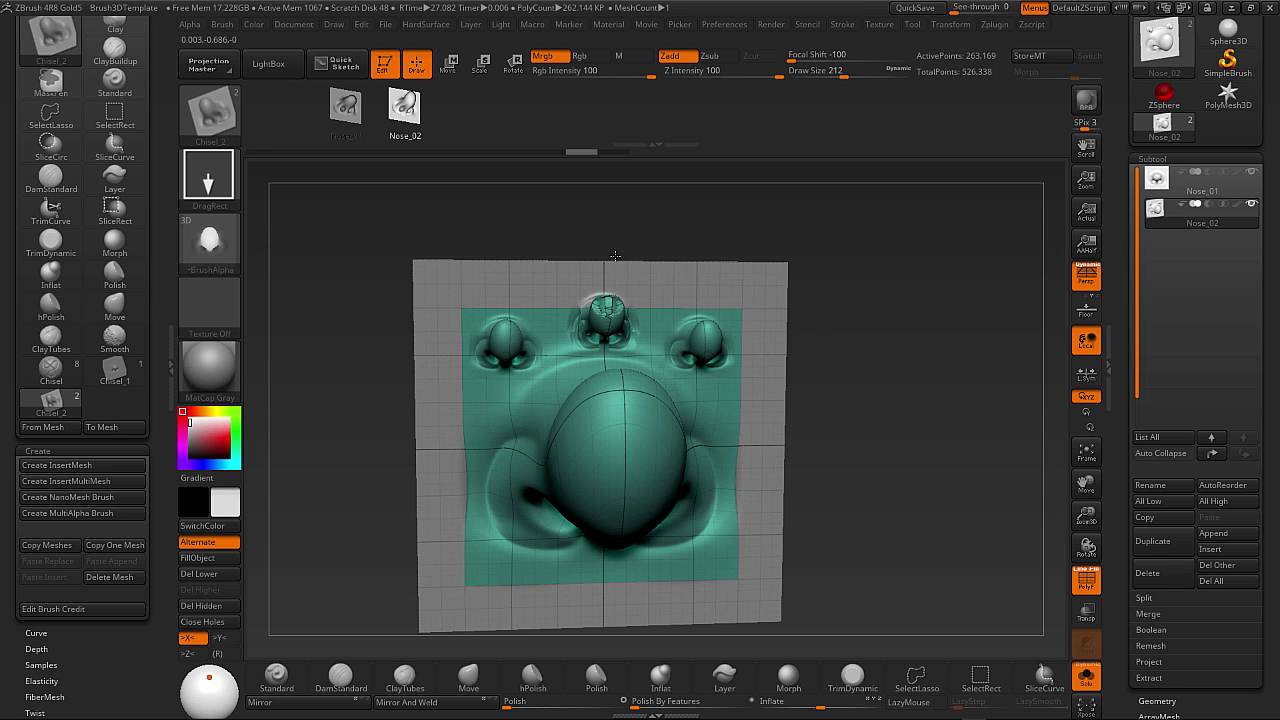
key(ctrl+z)
drag(822, 338, 907, 379)
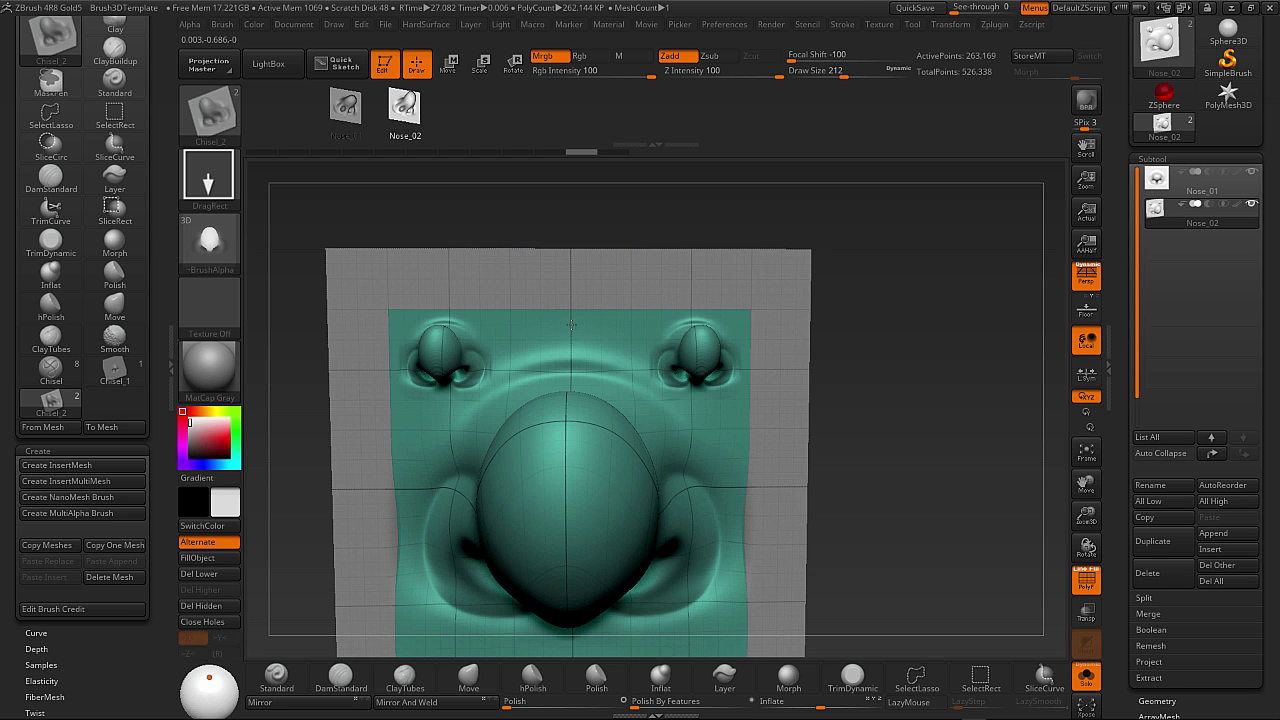
drag(611, 282, 577, 245)
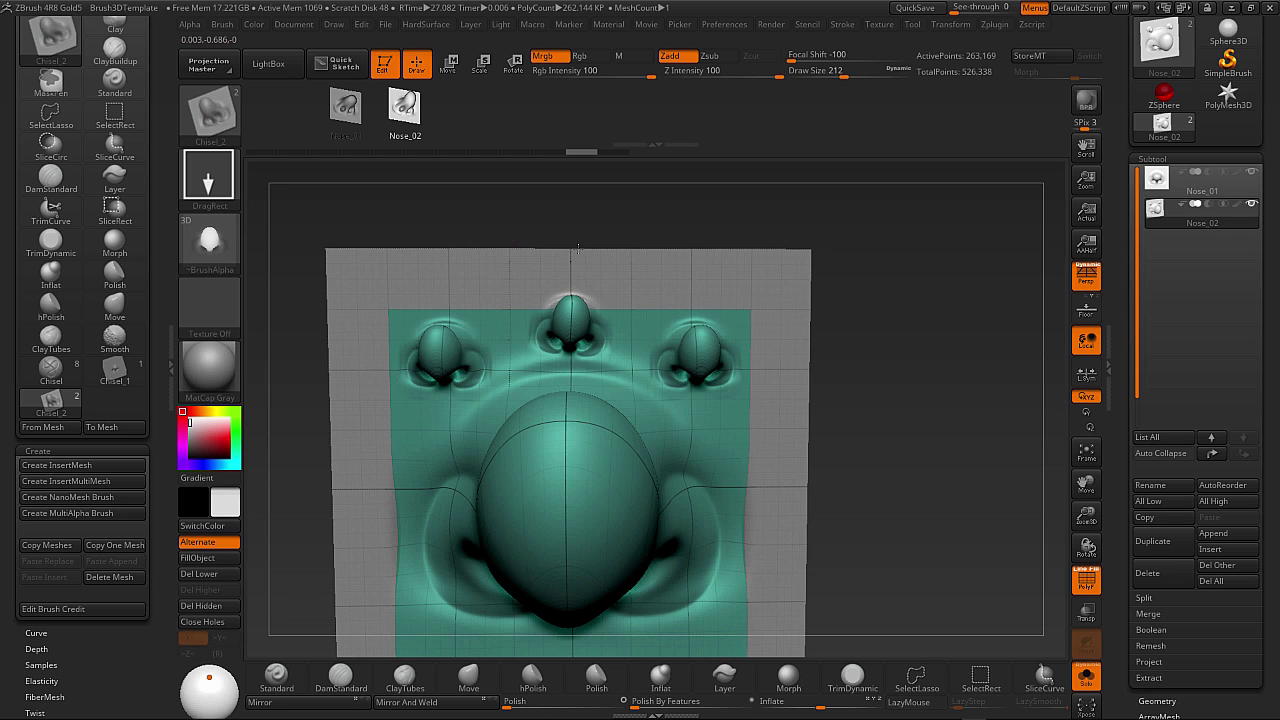
drag(907, 394, 871, 446)
drag(859, 497, 830, 512)
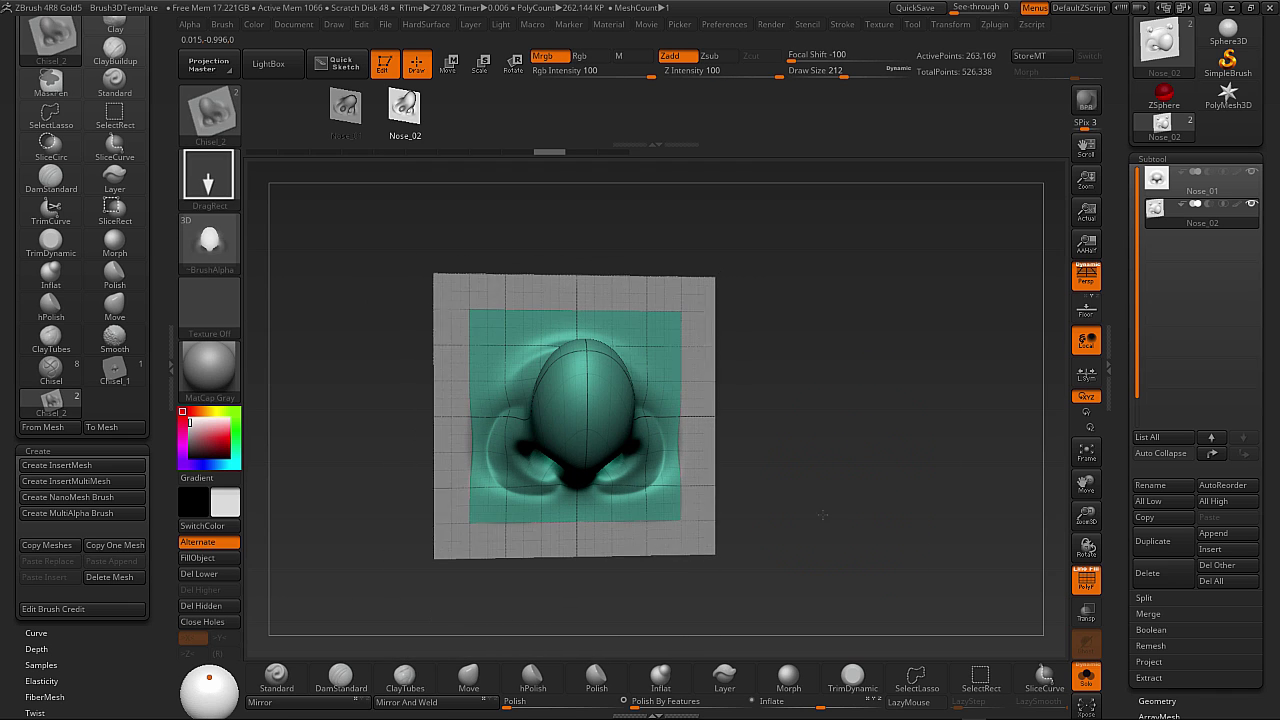
Open the brush credit editor and close it without entering anything.
drag(345, 118, 295, 127)
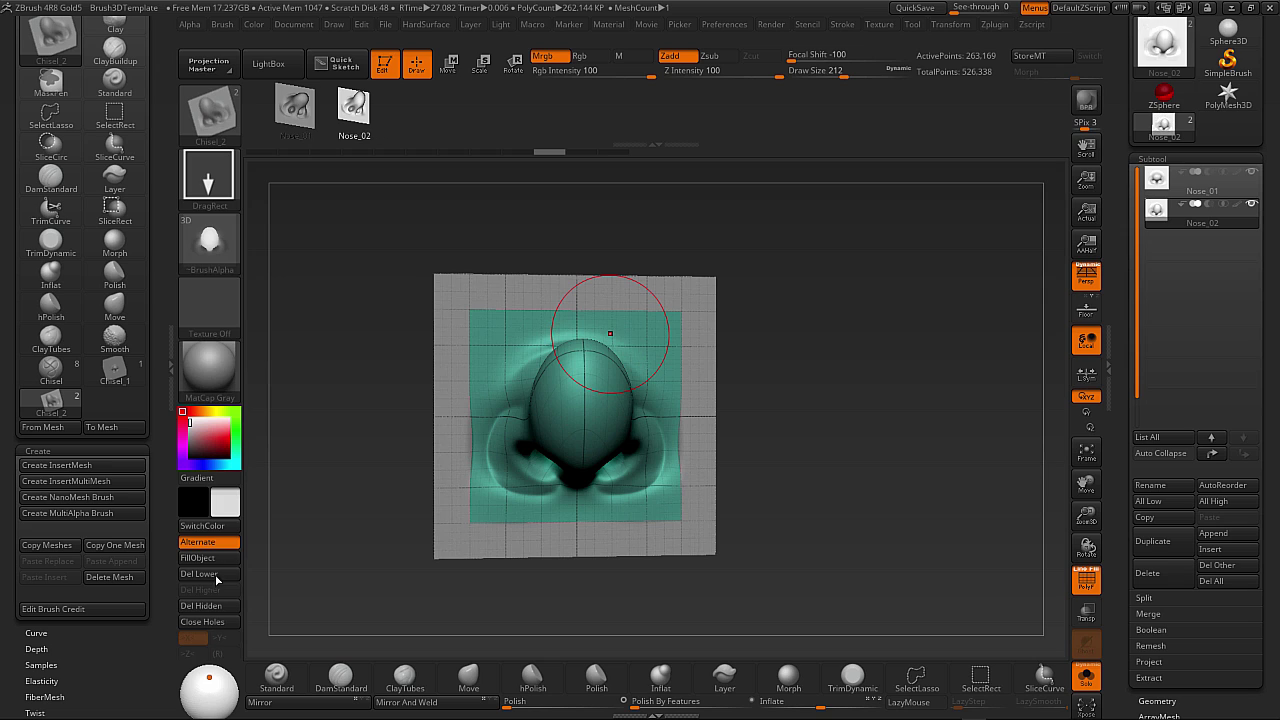
click(106, 611)
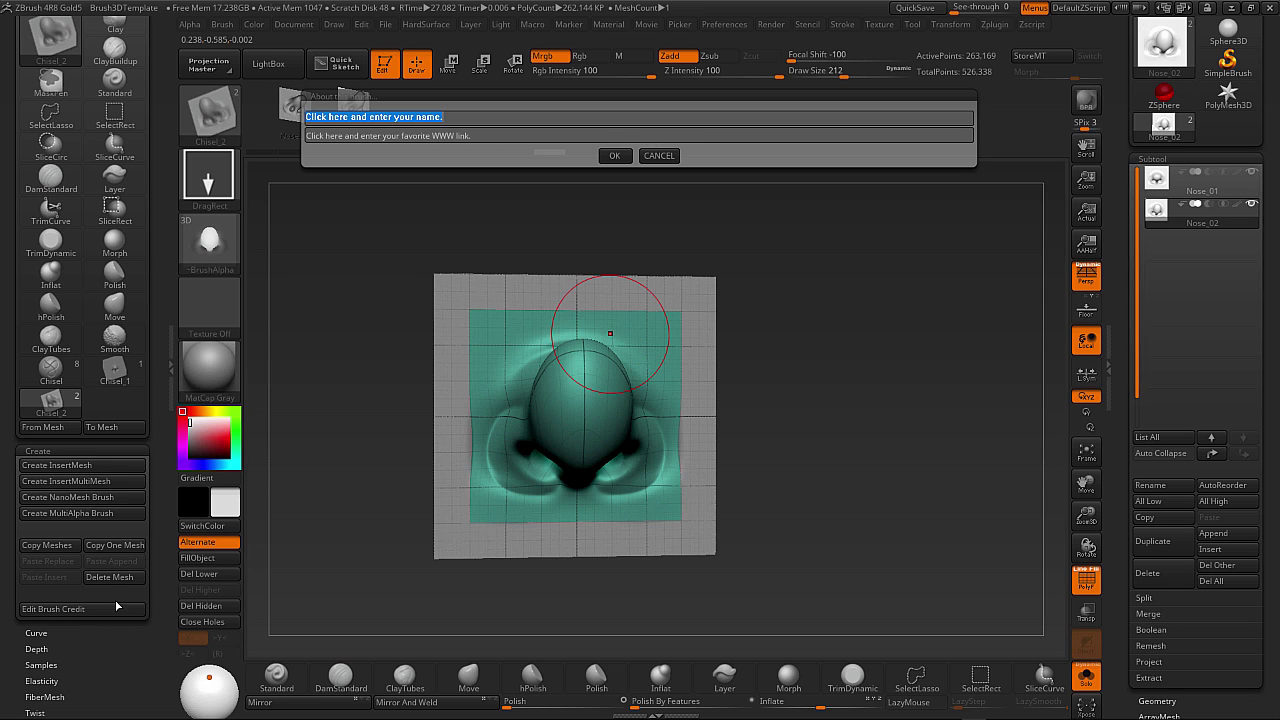
click(662, 156)
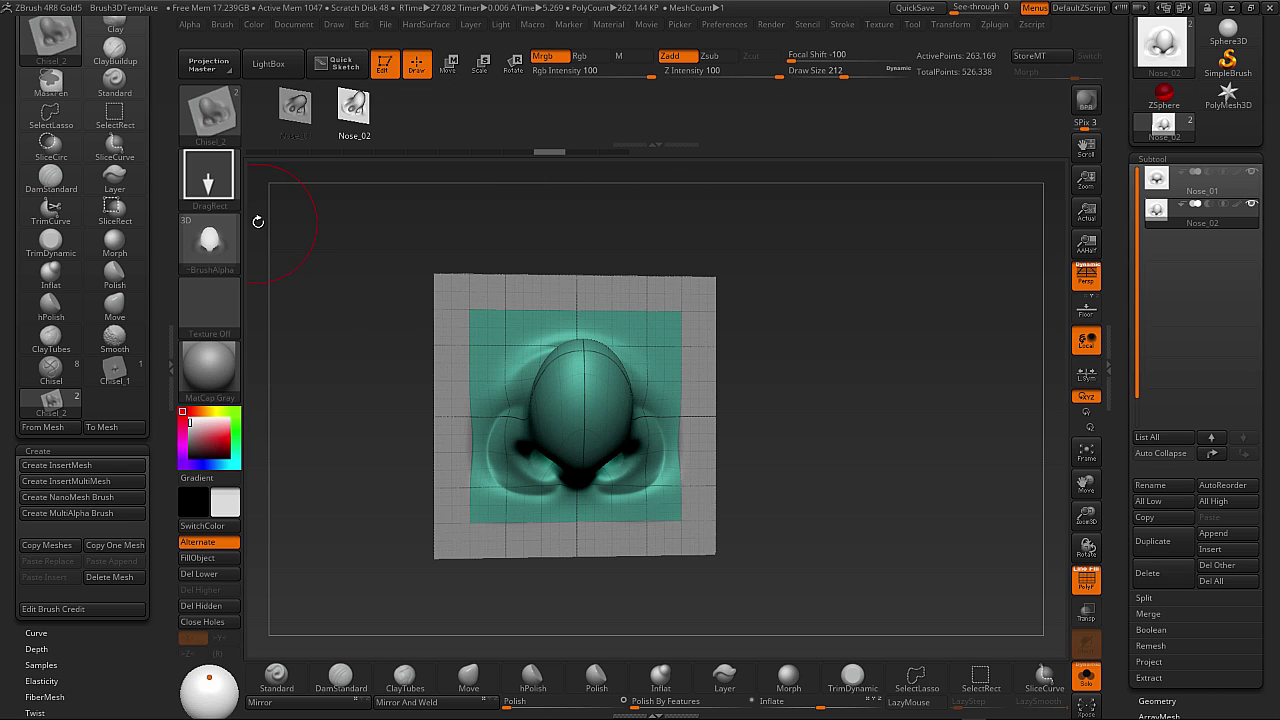
Open the Save As dialog for the Chisel_2 brush and cancel it.
drag(159, 189, 156, 304)
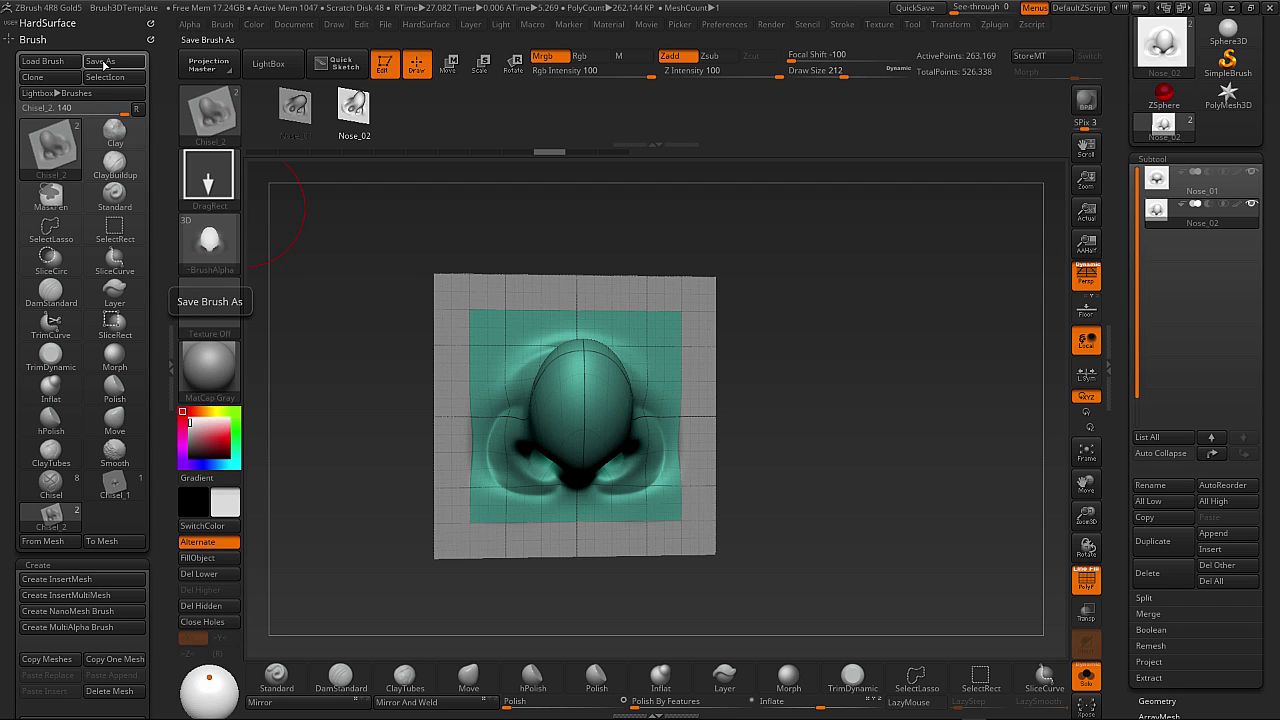
click(111, 70)
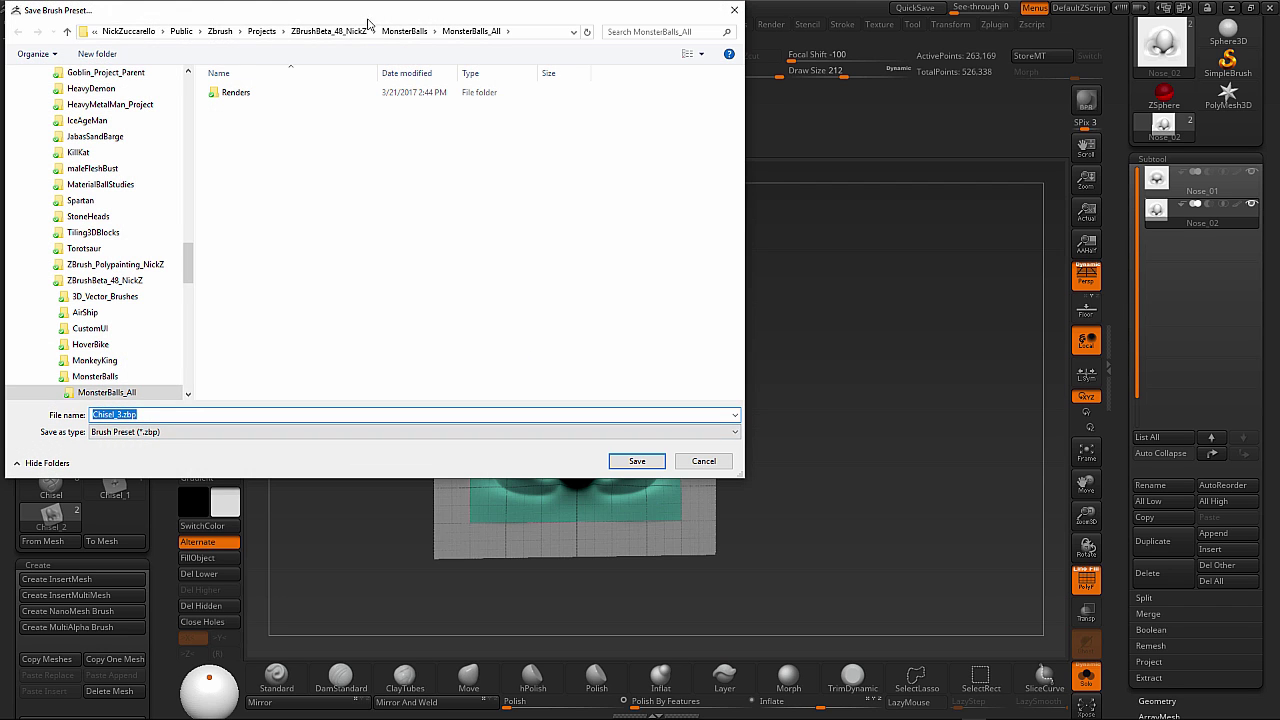
drag(367, 20, 420, 114)
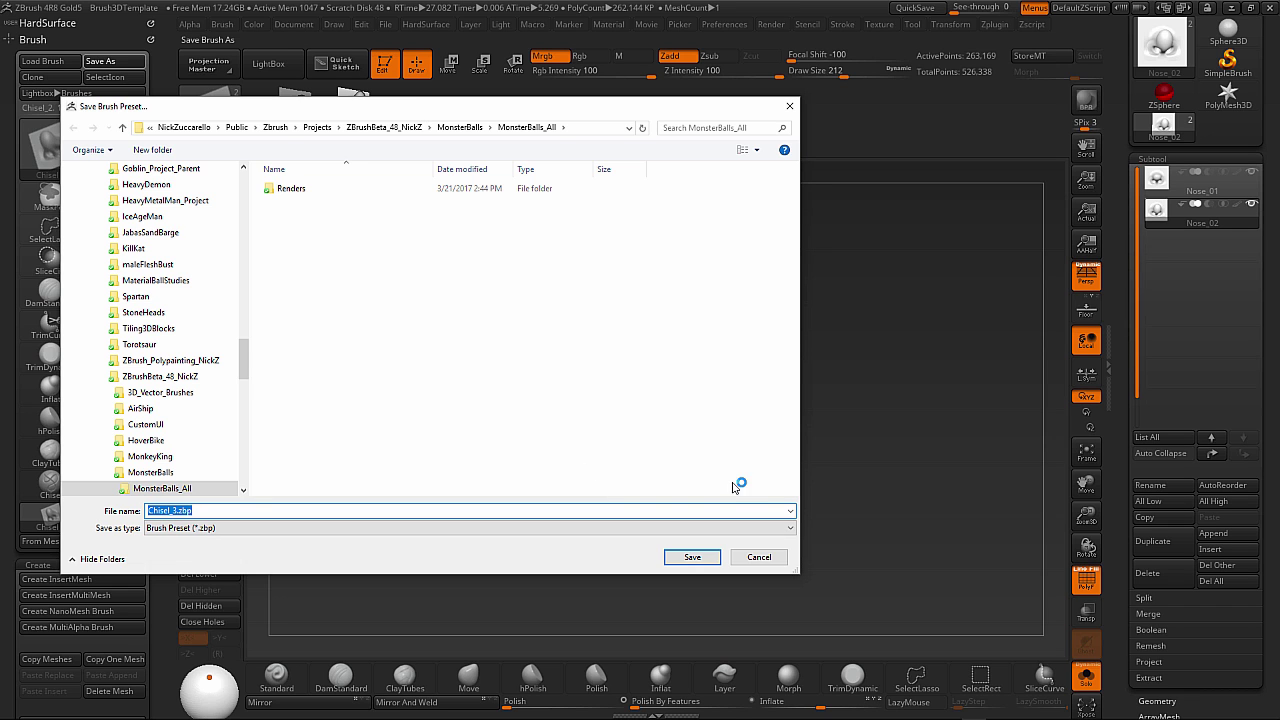
click(759, 557)
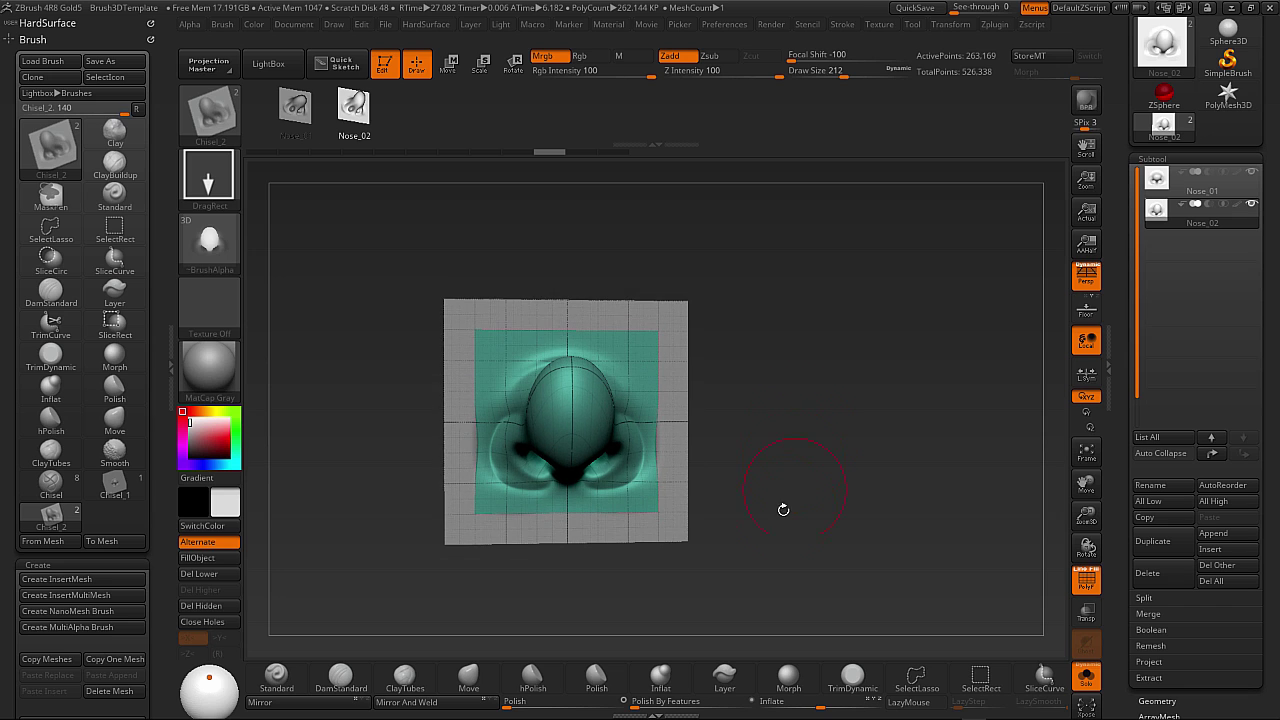
Select the Nose_01 tip in the brush and extract it back to an editable mesh tool.
click(297, 112)
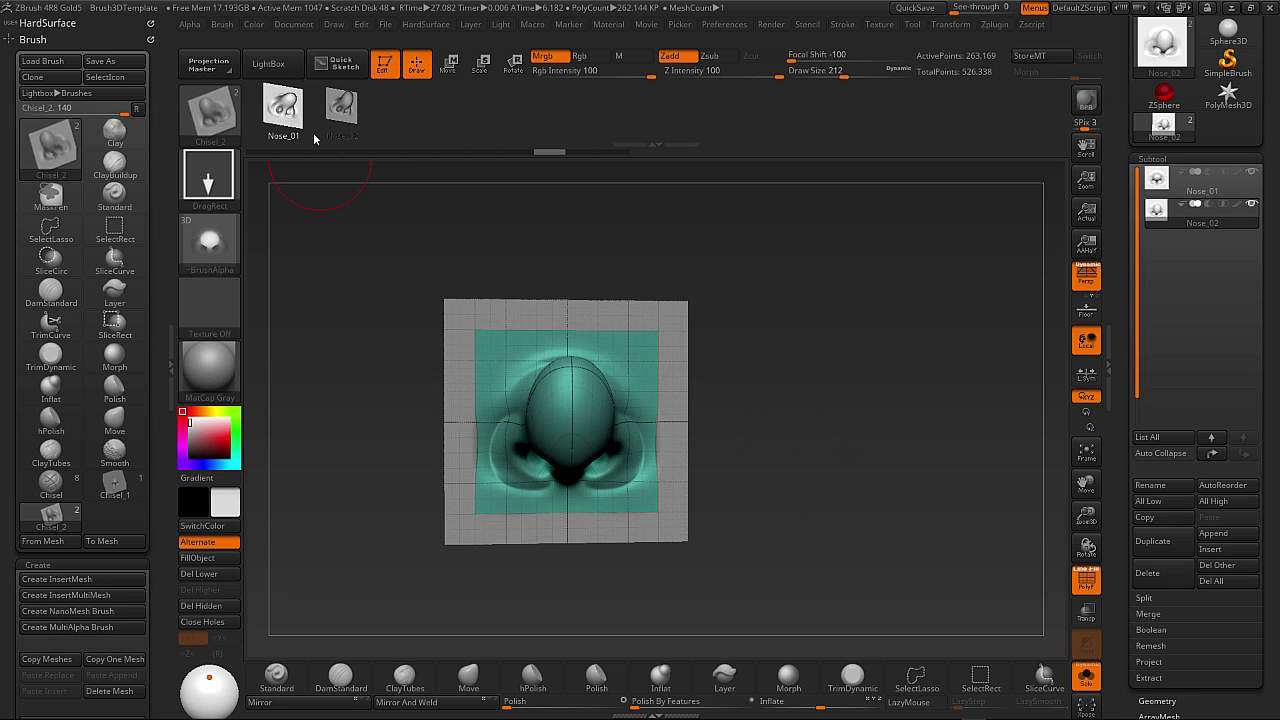
mouse_move(817, 498)
mouse_down()
mouse_move(780, 538)
mouse_move(749, 541)
mouse_move(759, 531)
mouse_up()
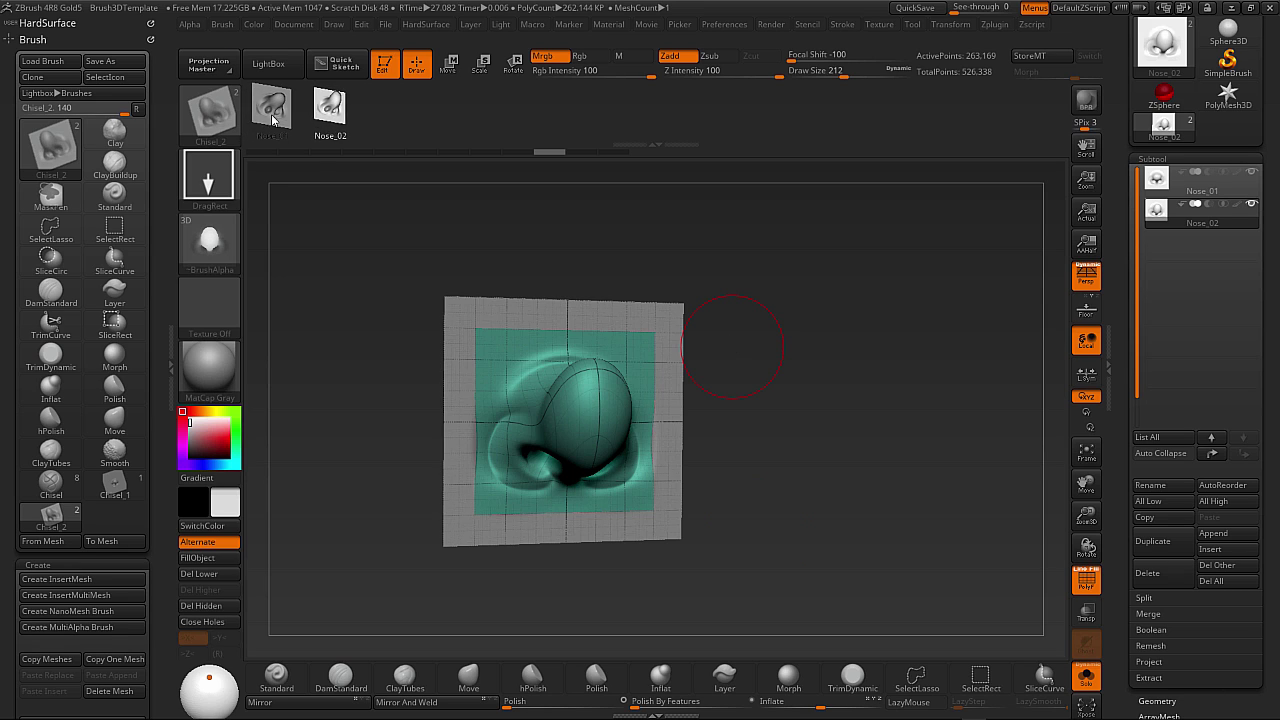
click(328, 118)
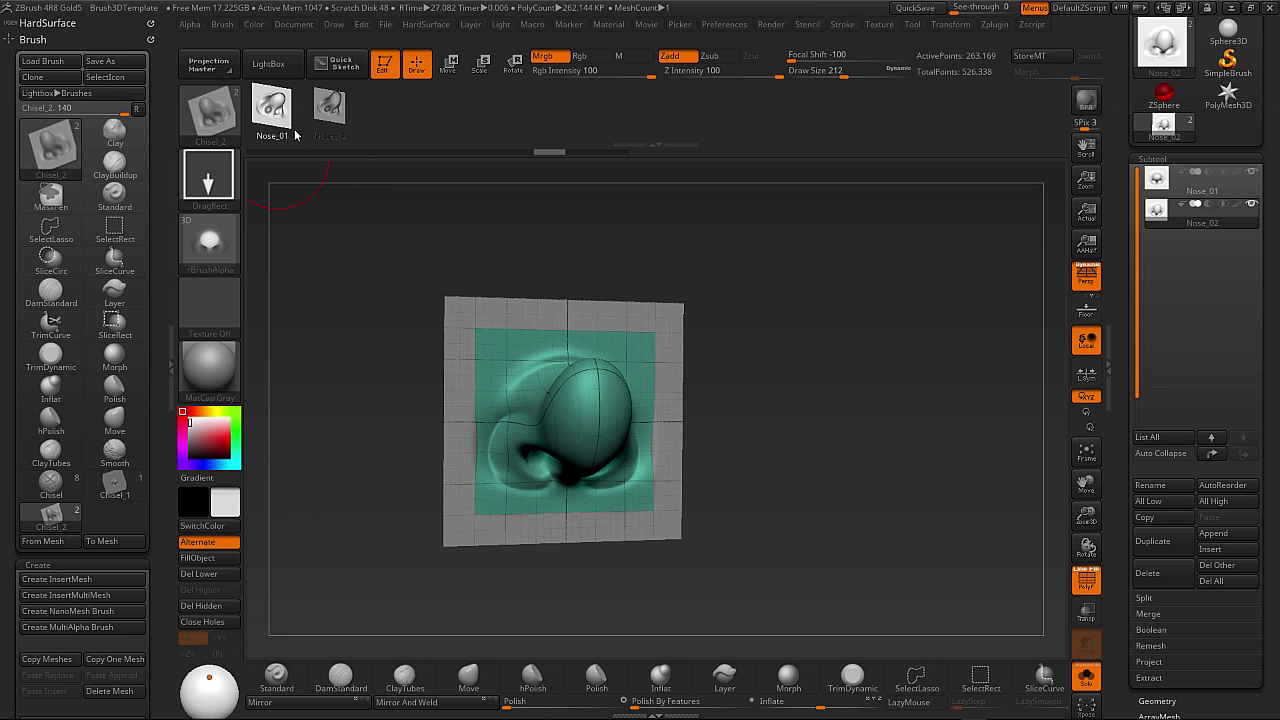
click(110, 541)
drag(874, 528, 873, 536)
drag(931, 463, 938, 472)
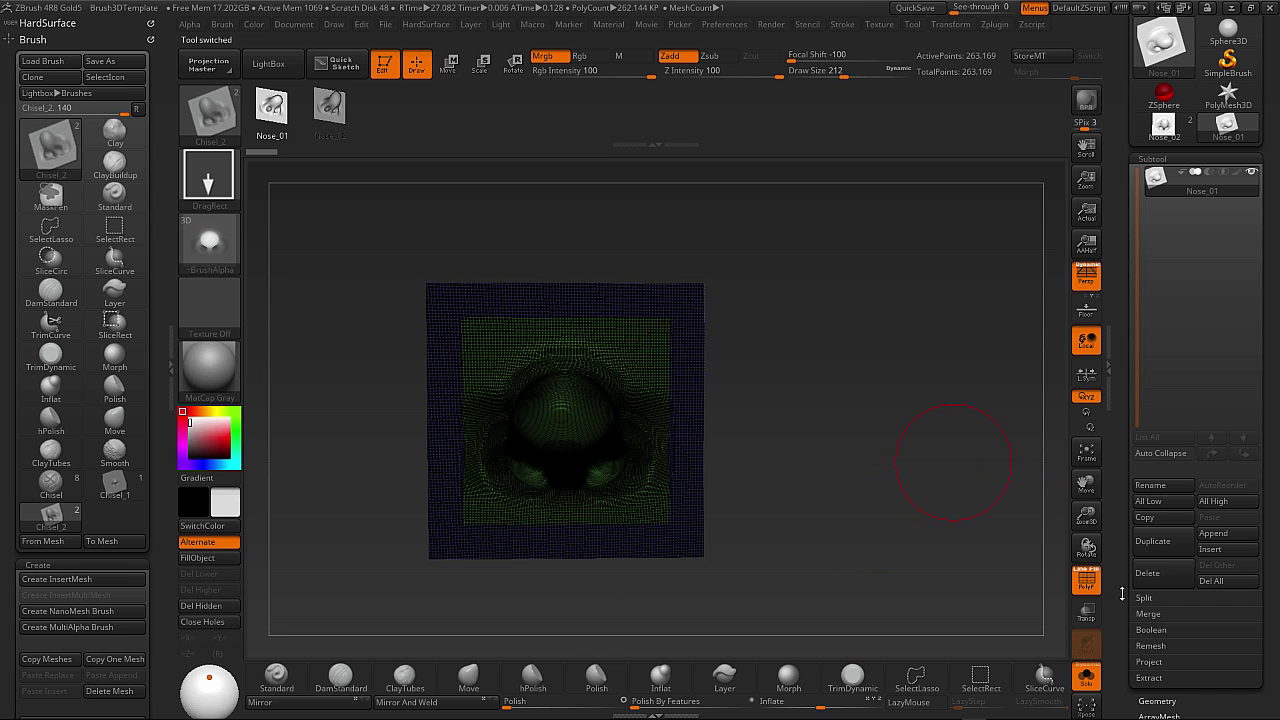
Hide the PolyFrame wireframe on the extracted Nose_01 mesh and set the draw size to 120.
click(1087, 585)
mouse_move(870, 523)
mouse_down()
mouse_move(857, 540)
mouse_move(904, 520)
mouse_move(887, 522)
mouse_up()
key(s)
mouse_move(887, 522)
mouse_down()
mouse_move(900, 505)
mouse_move(887, 529)
mouse_move(899, 528)
mouse_up()
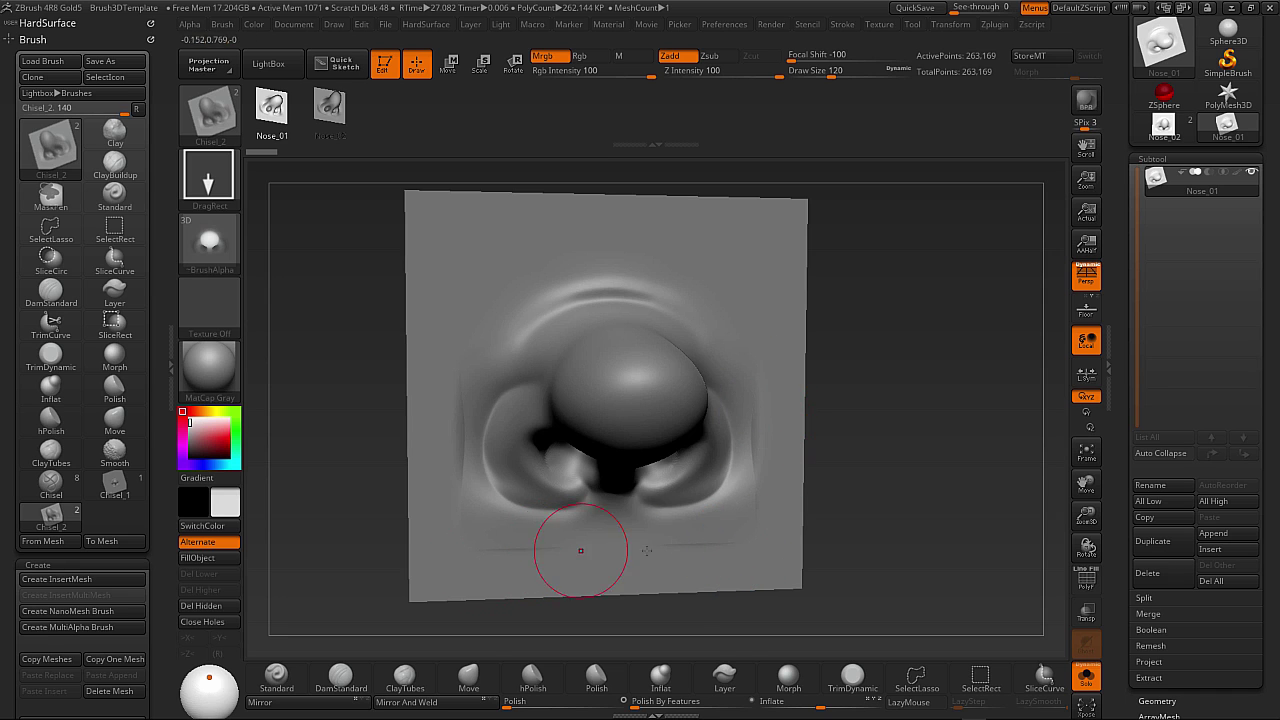
Turn on X symmetry and smooth away the faint crease lines around the nose on the Nose_01 plane.
drag(820, 440, 575, 473)
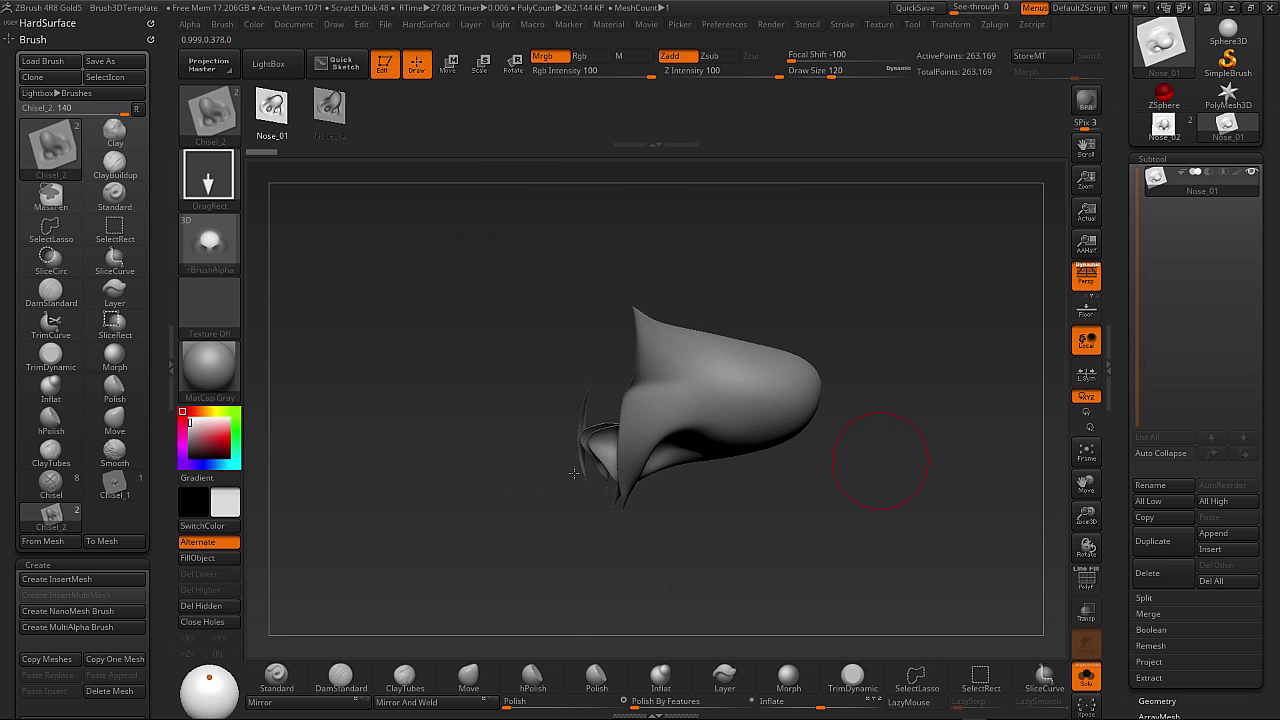
mouse_move(812, 517)
mouse_down()
mouse_move(795, 508)
mouse_move(832, 503)
mouse_move(866, 466)
mouse_up()
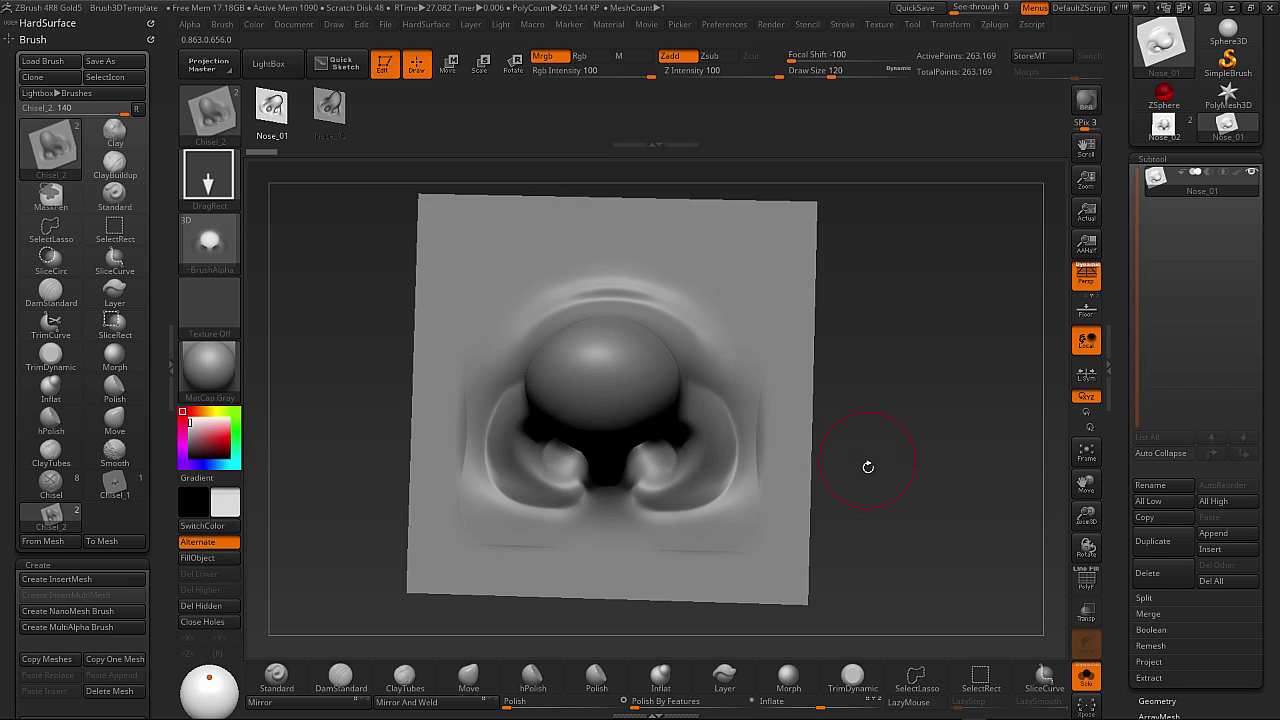
key(shift)
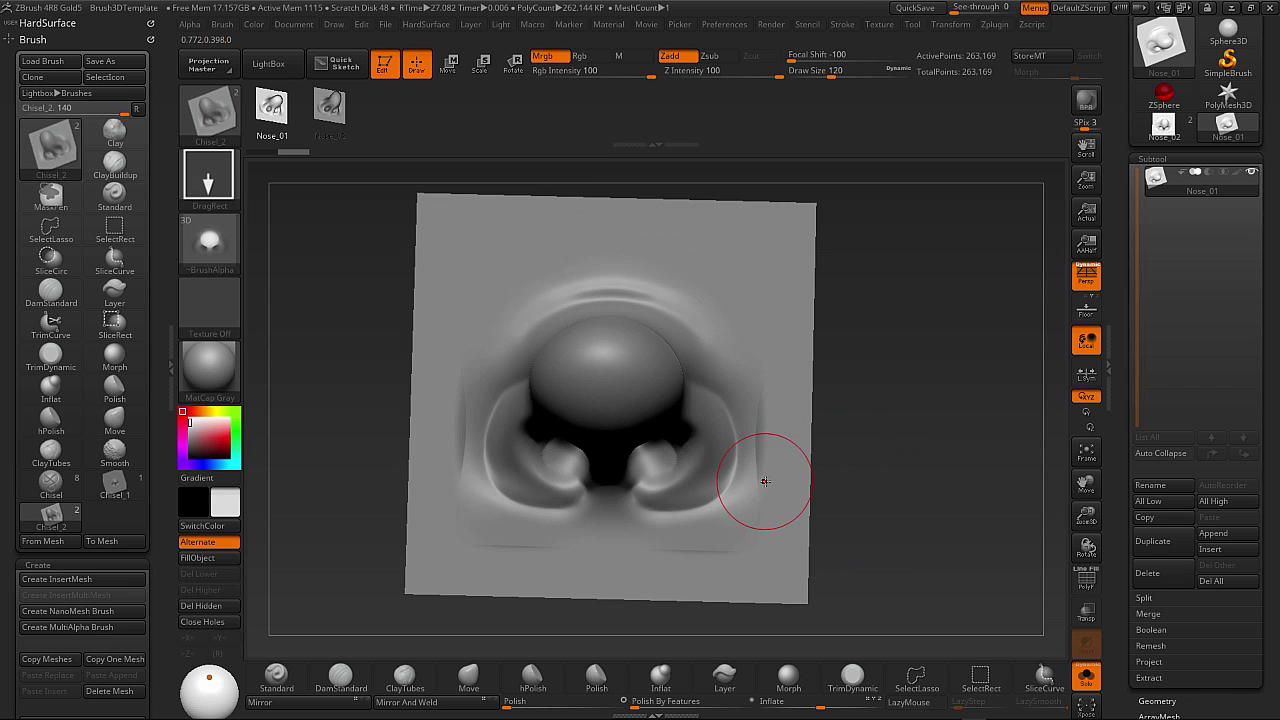
key(shift)
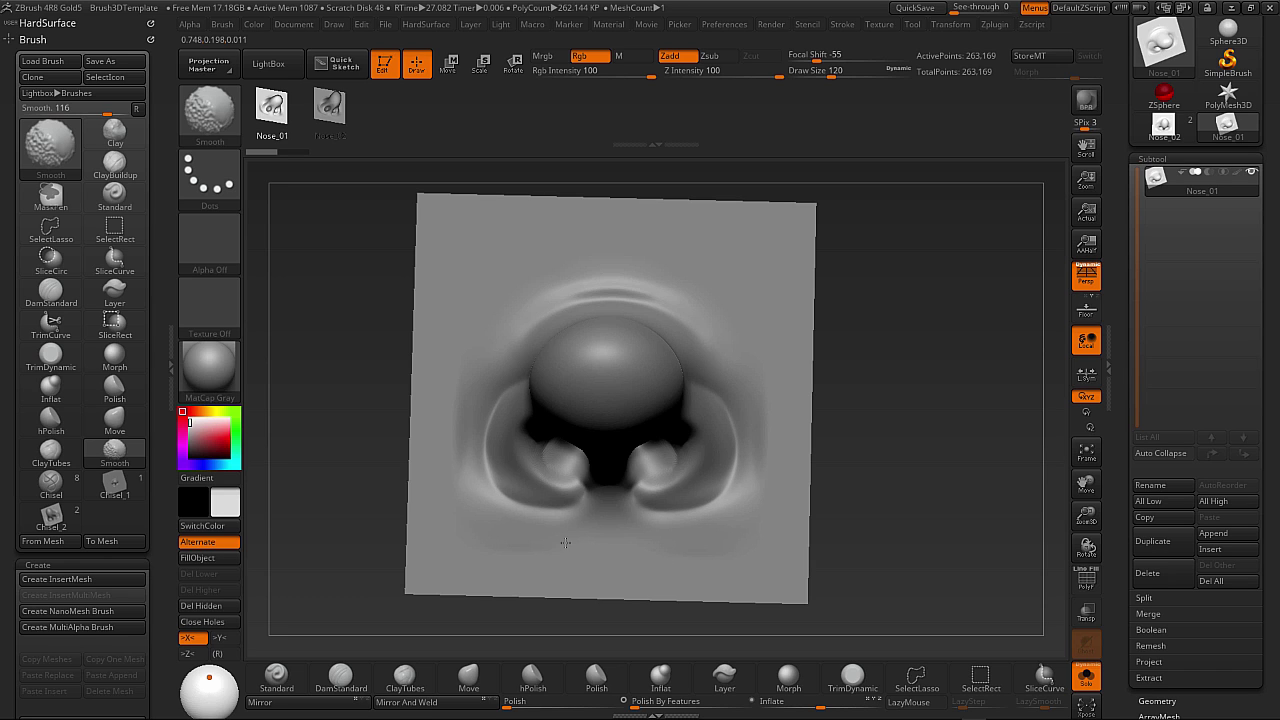
shift+drag(565, 542, 491, 486)
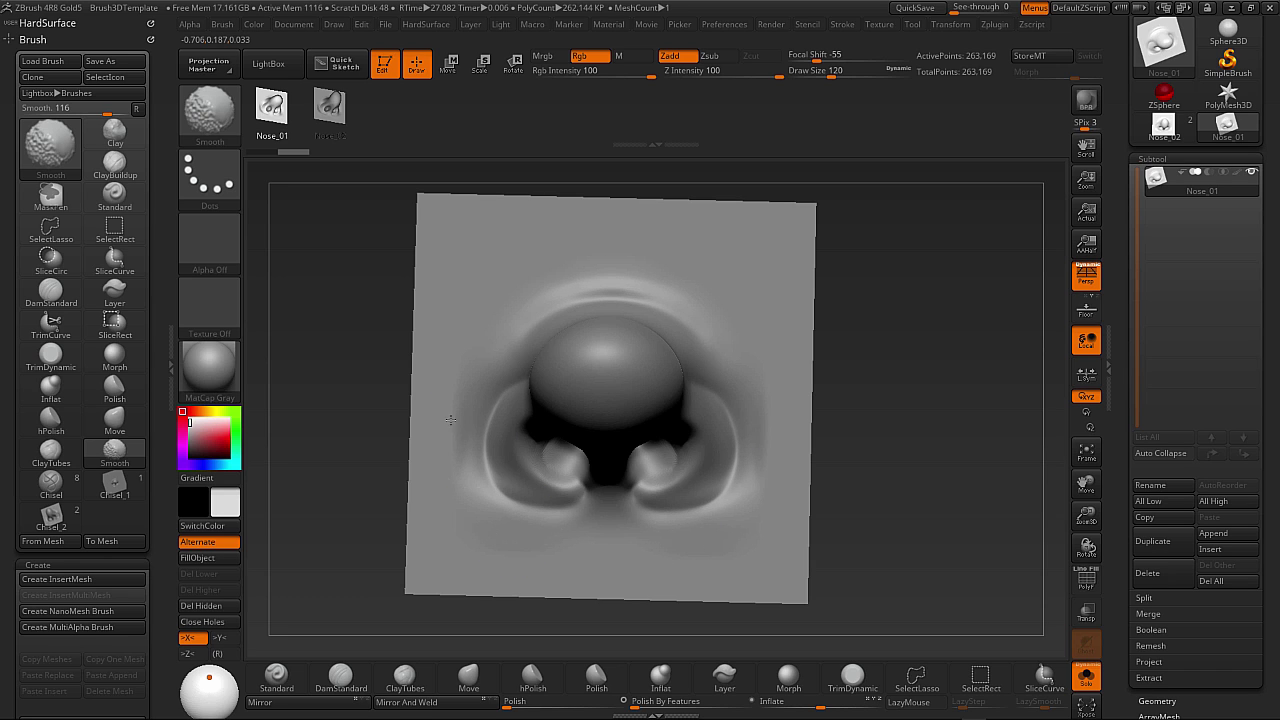
shift+drag(451, 420, 462, 425)
Switch to the Standard brush, turn off X symmetry and set the draw size to 90.
mouse_move(872, 490)
mouse_down()
mouse_move(886, 492)
mouse_move(852, 495)
mouse_move(860, 483)
mouse_move(851, 494)
mouse_move(866, 499)
mouse_move(851, 531)
mouse_move(881, 530)
mouse_move(845, 528)
mouse_move(858, 529)
mouse_up()
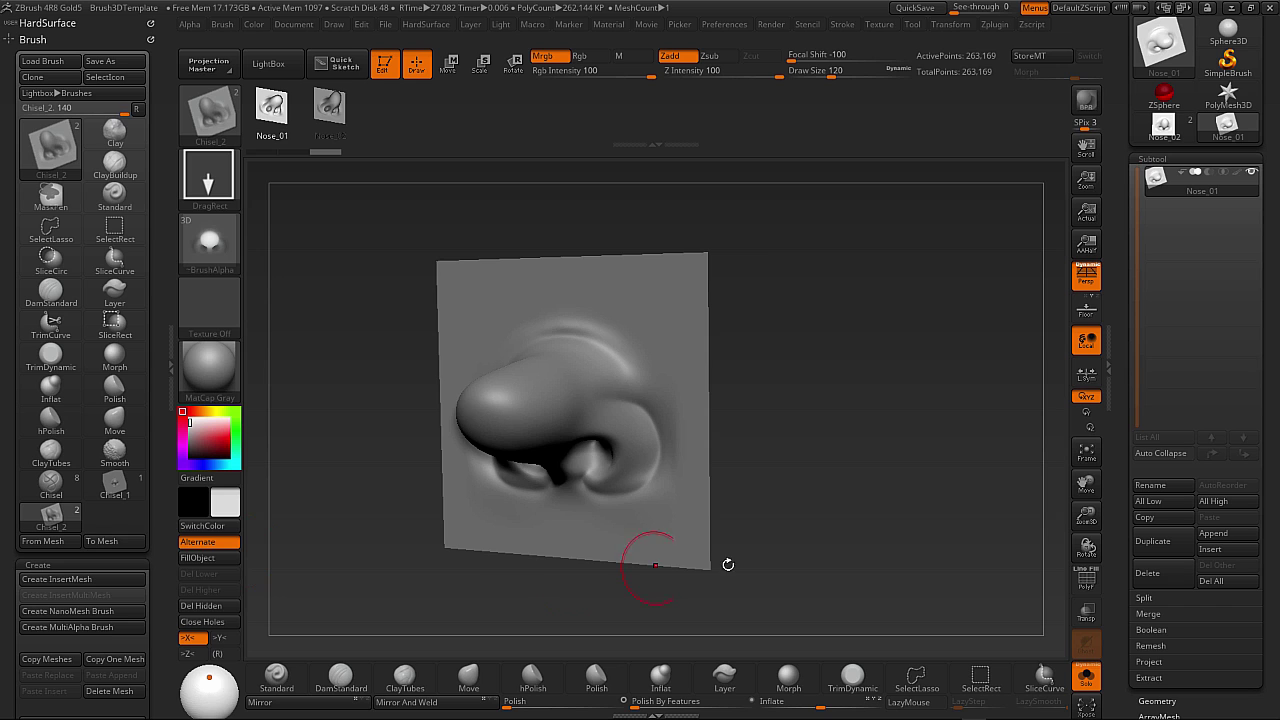
drag(819, 564, 924, 515)
drag(839, 546, 852, 552)
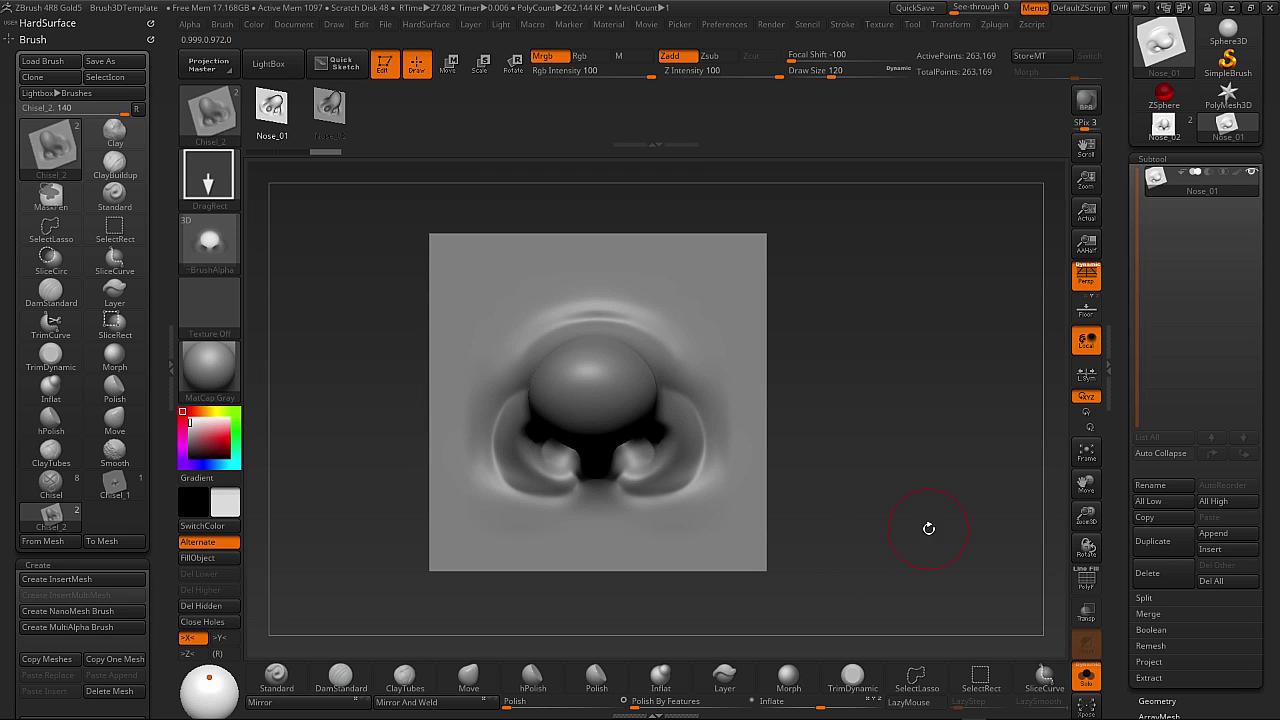
drag(827, 489, 724, 523)
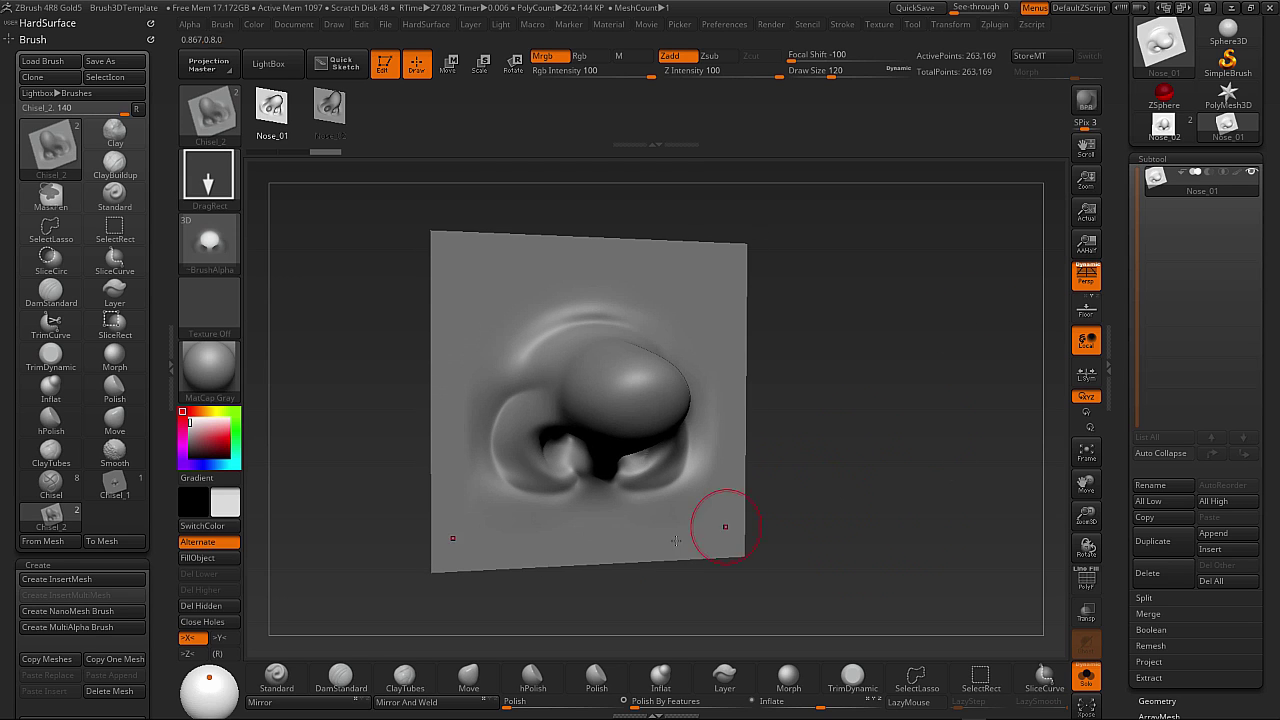
click(276, 676)
drag(774, 423, 780, 411)
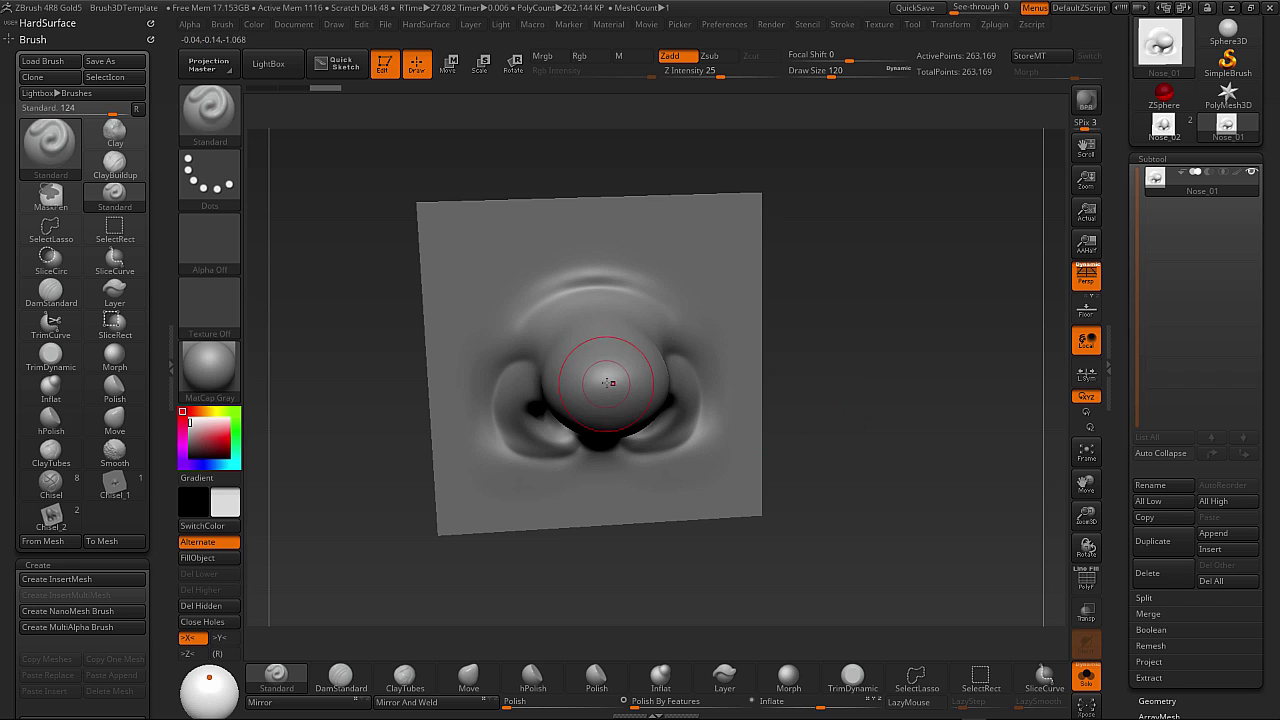
key(x)
key(s)
drag(604, 377, 598, 377)
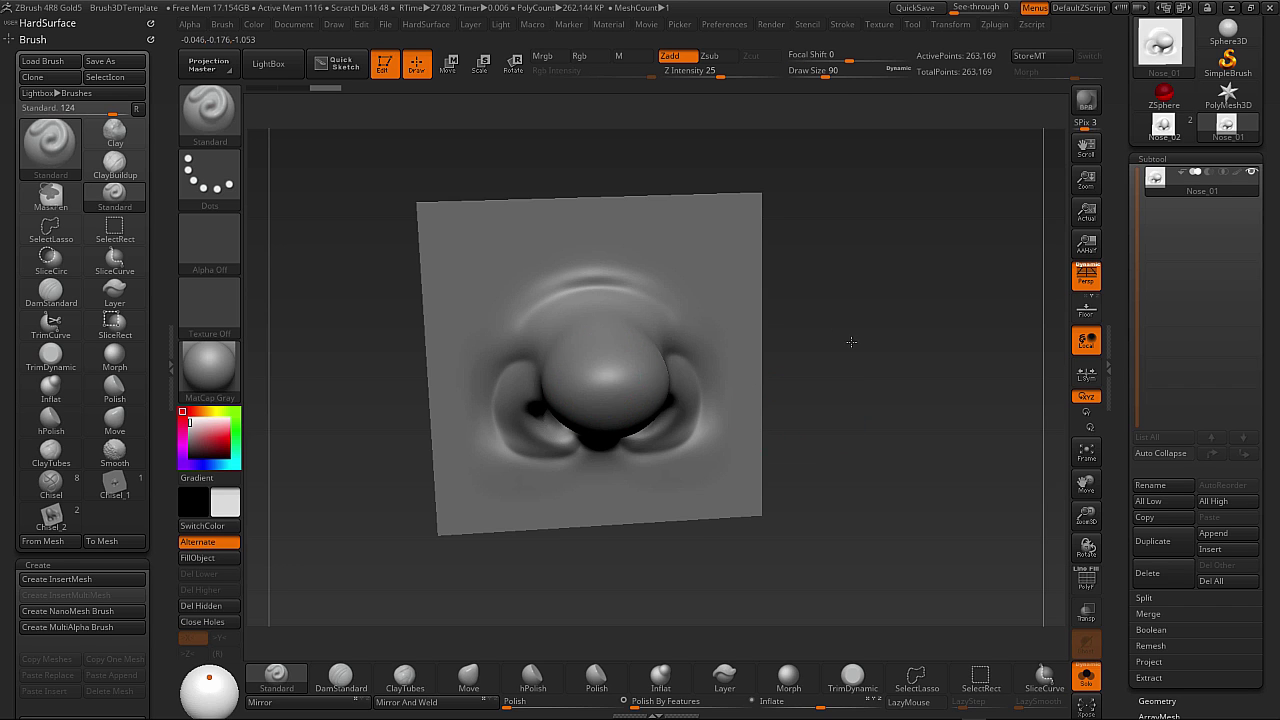
Sculpt several wart-like bumps on the top and side of the nose, reducing the draw size to 71.
drag(851, 342, 890, 348)
drag(640, 383, 644, 392)
mouse_move(817, 372)
mouse_down()
mouse_move(783, 375)
mouse_move(728, 349)
mouse_up()
key(s)
drag(884, 330, 941, 306)
drag(635, 331, 640, 330)
mouse_move(860, 361)
mouse_down()
mouse_move(899, 377)
mouse_move(907, 352)
mouse_up()
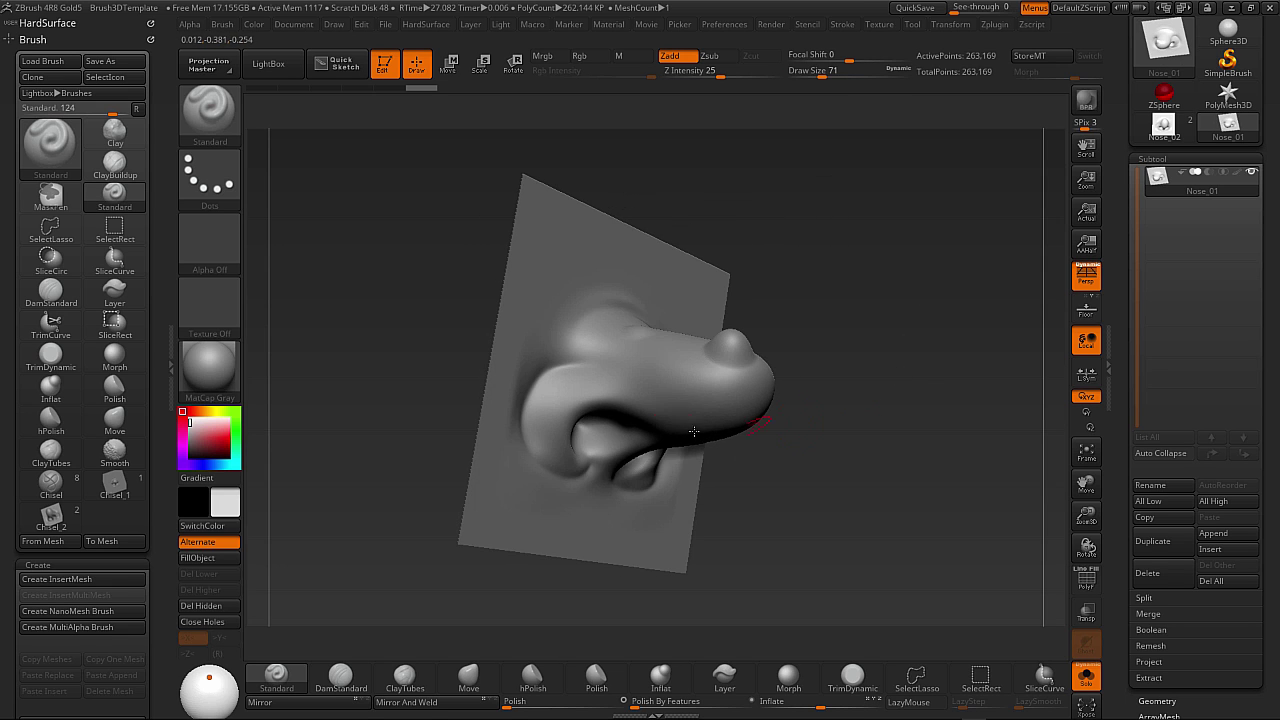
drag(692, 410, 694, 404)
Select the Chisel_2 brush and add the edited nose mesh, seen from the front, as a new brush tip.
mouse_move(880, 448)
mouse_down()
mouse_move(857, 466)
mouse_move(576, 531)
mouse_up()
alt+drag(443, 507, 402, 516)
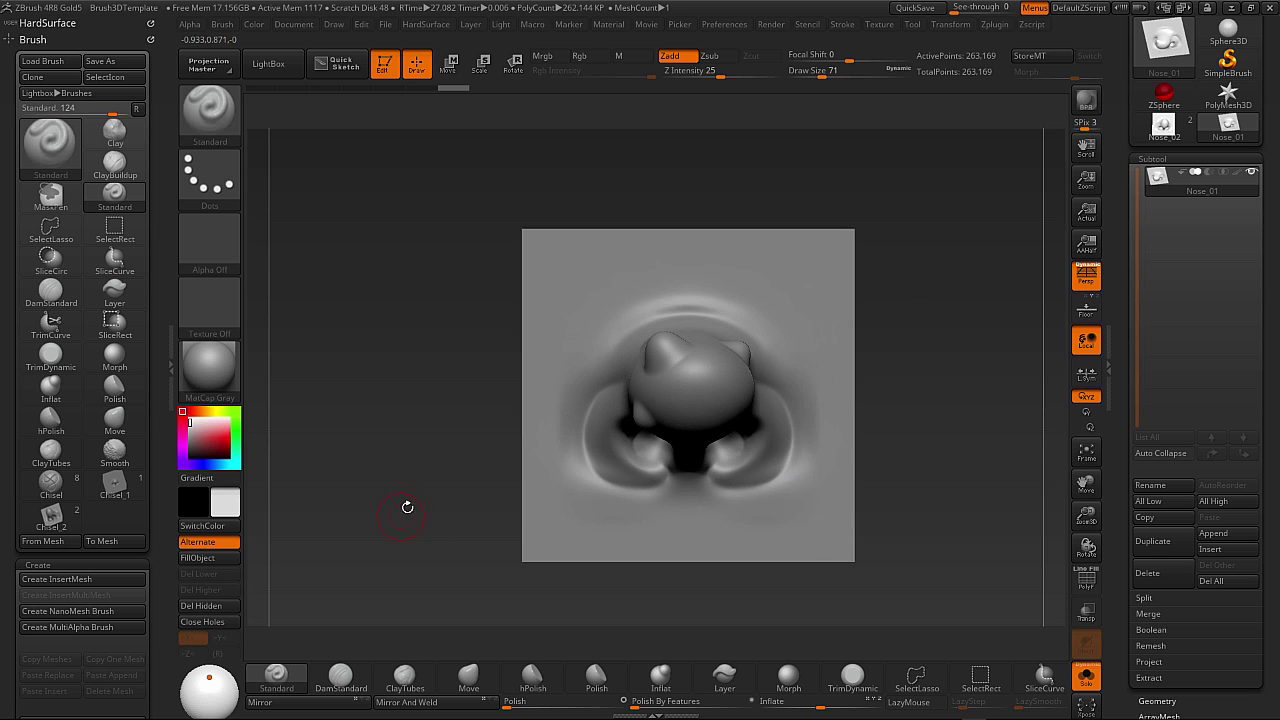
key(b)
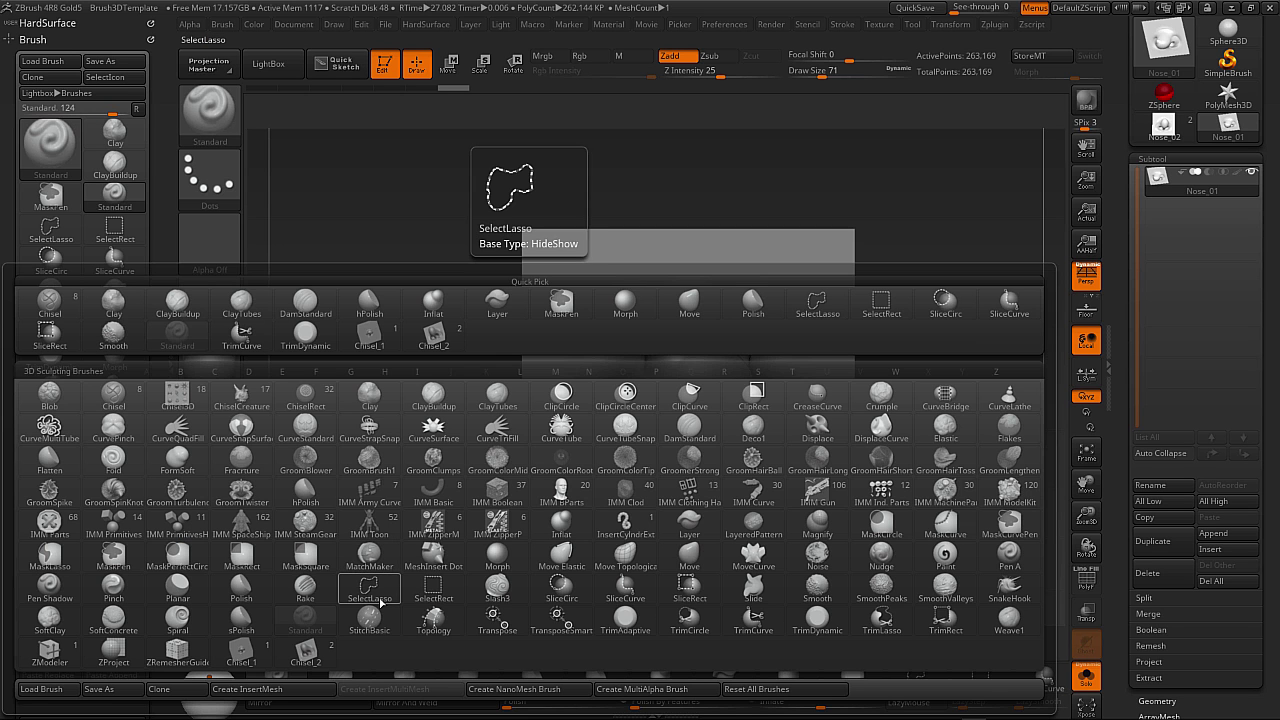
key(c)
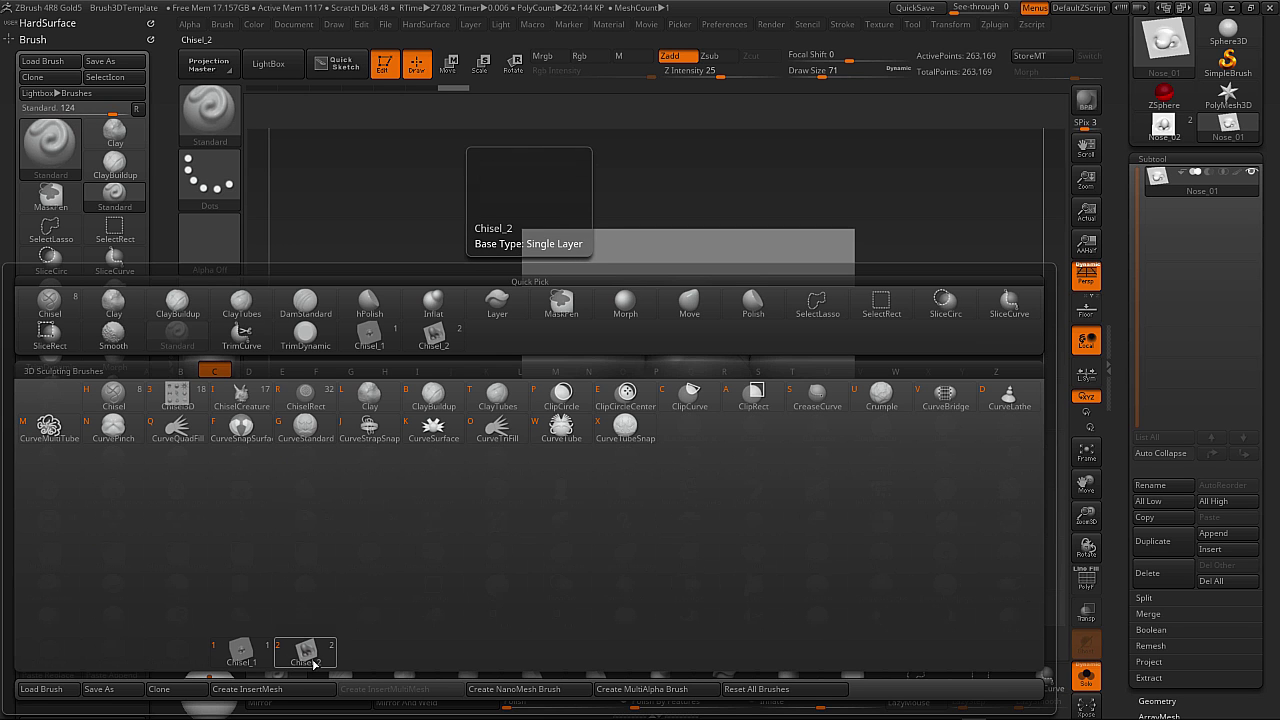
click(305, 652)
drag(368, 401, 378, 436)
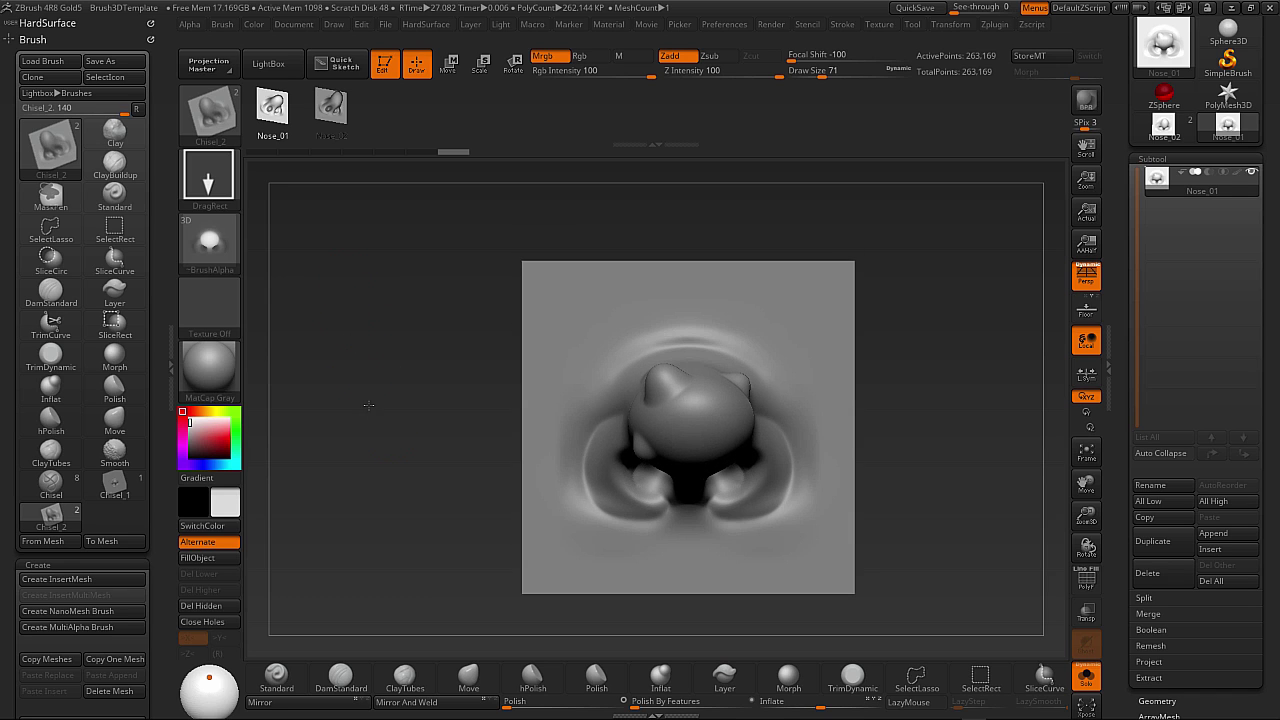
alt+drag(397, 497, 388, 491)
click(55, 546)
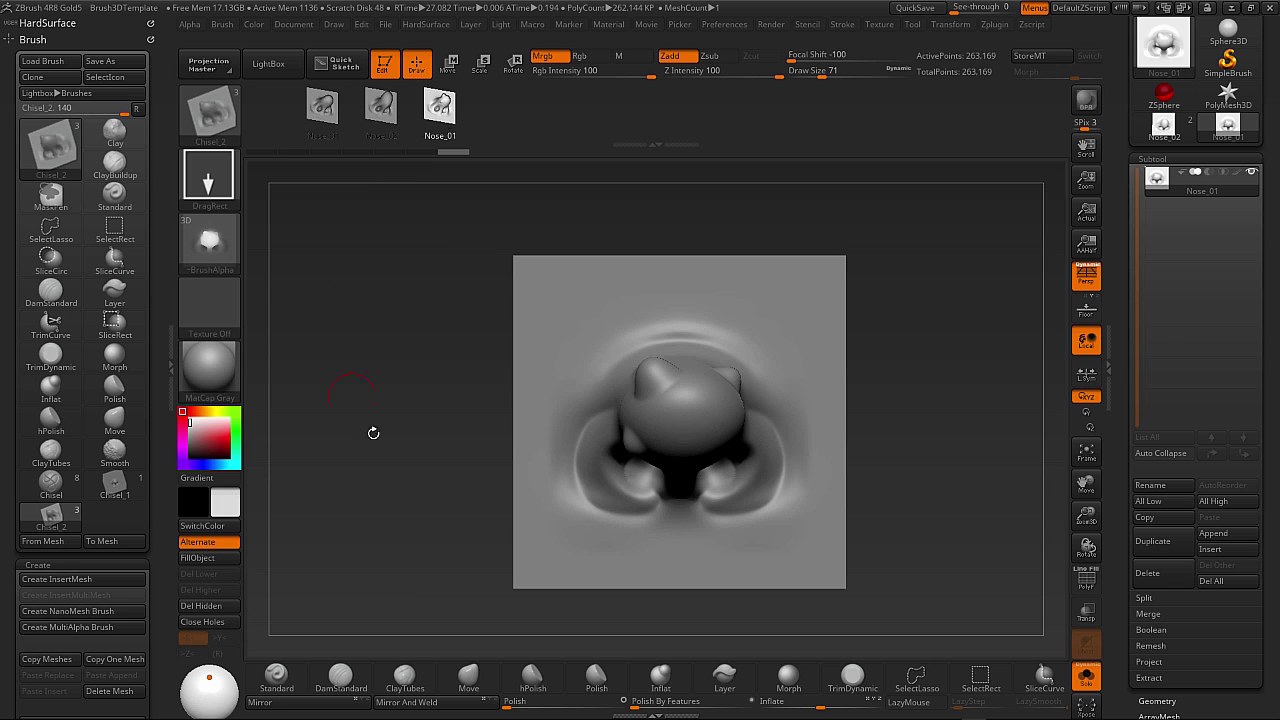
Stamp the new warty nose tip onto the plane beside the large nose as a test and undo the stamp.
drag(374, 434, 362, 444)
drag(914, 306, 980, 310)
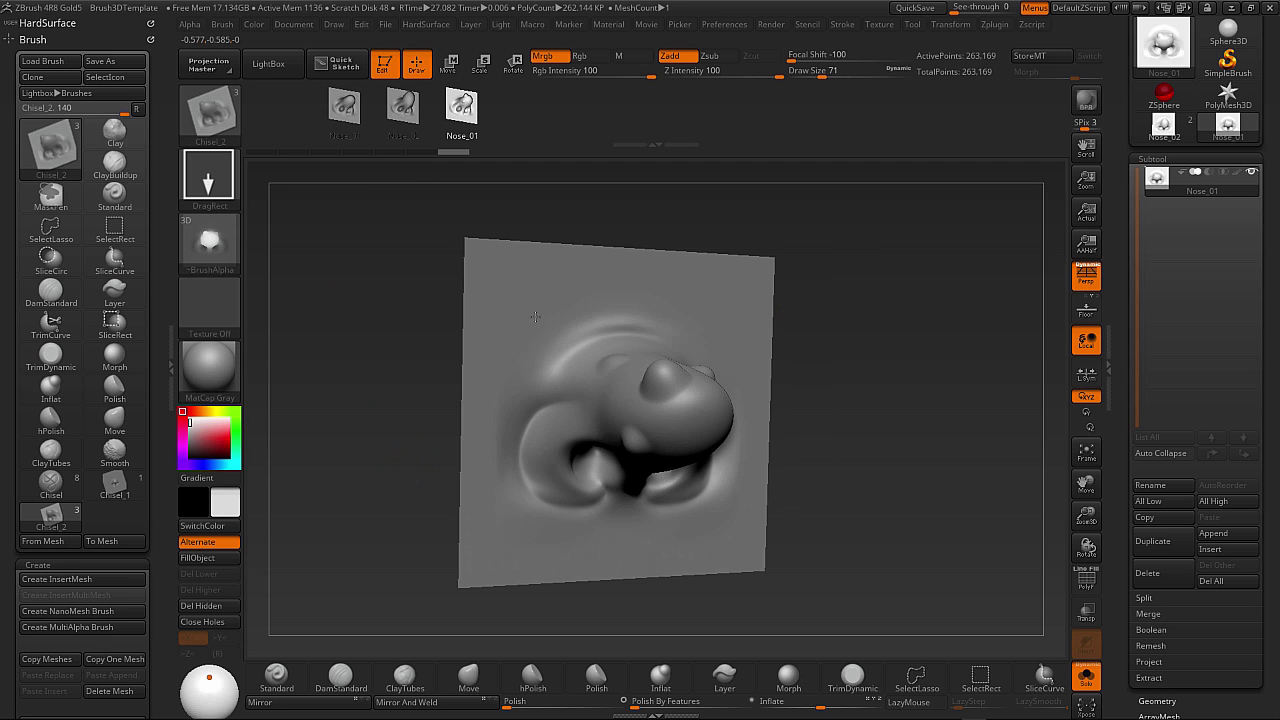
mouse_move(535, 316)
mouse_down()
mouse_move(575, 320)
mouse_move(564, 264)
mouse_move(535, 237)
mouse_up()
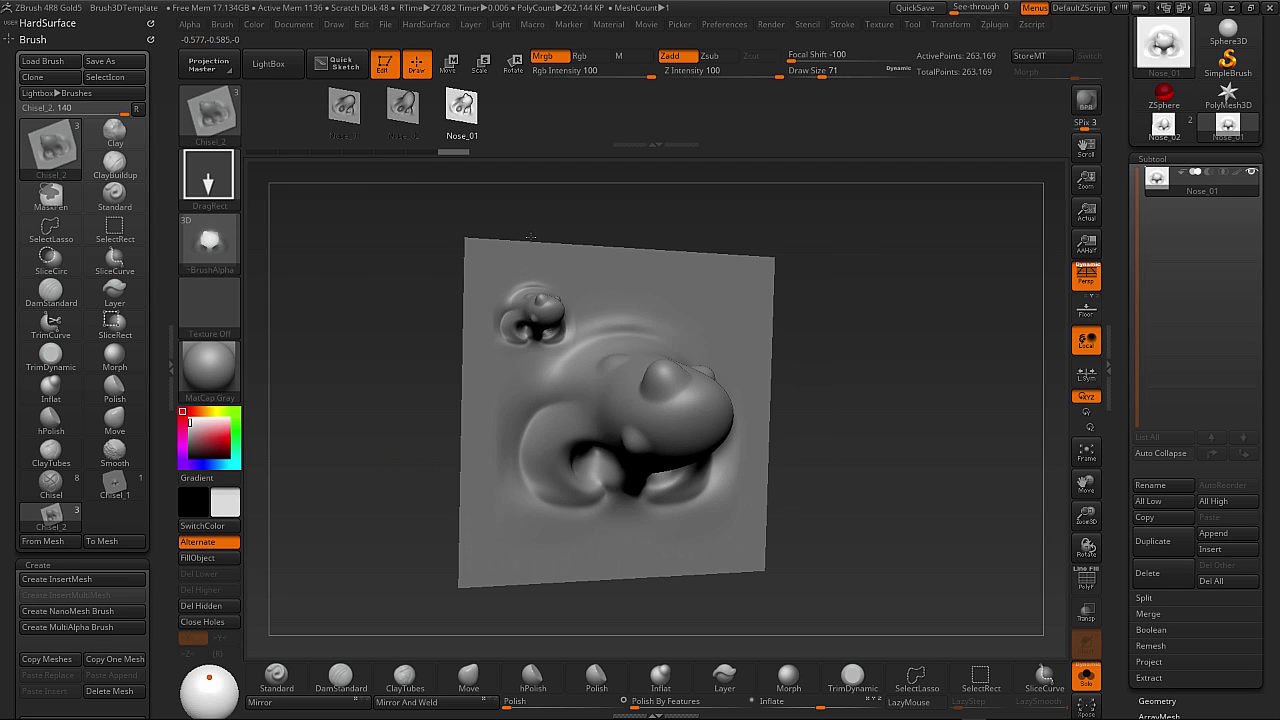
drag(794, 304, 844, 369)
key(ctrl+z)
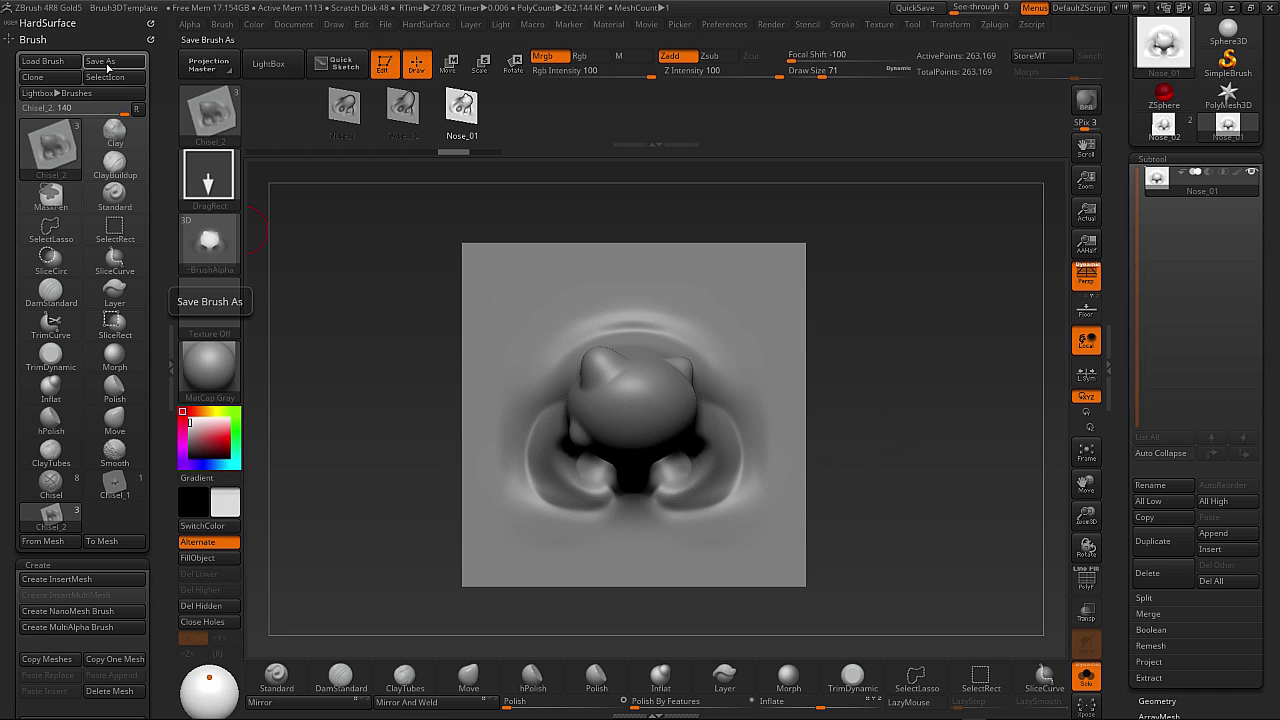
mouse_move(894, 494)
mouse_down()
mouse_move(908, 505)
mouse_move(919, 487)
mouse_up()
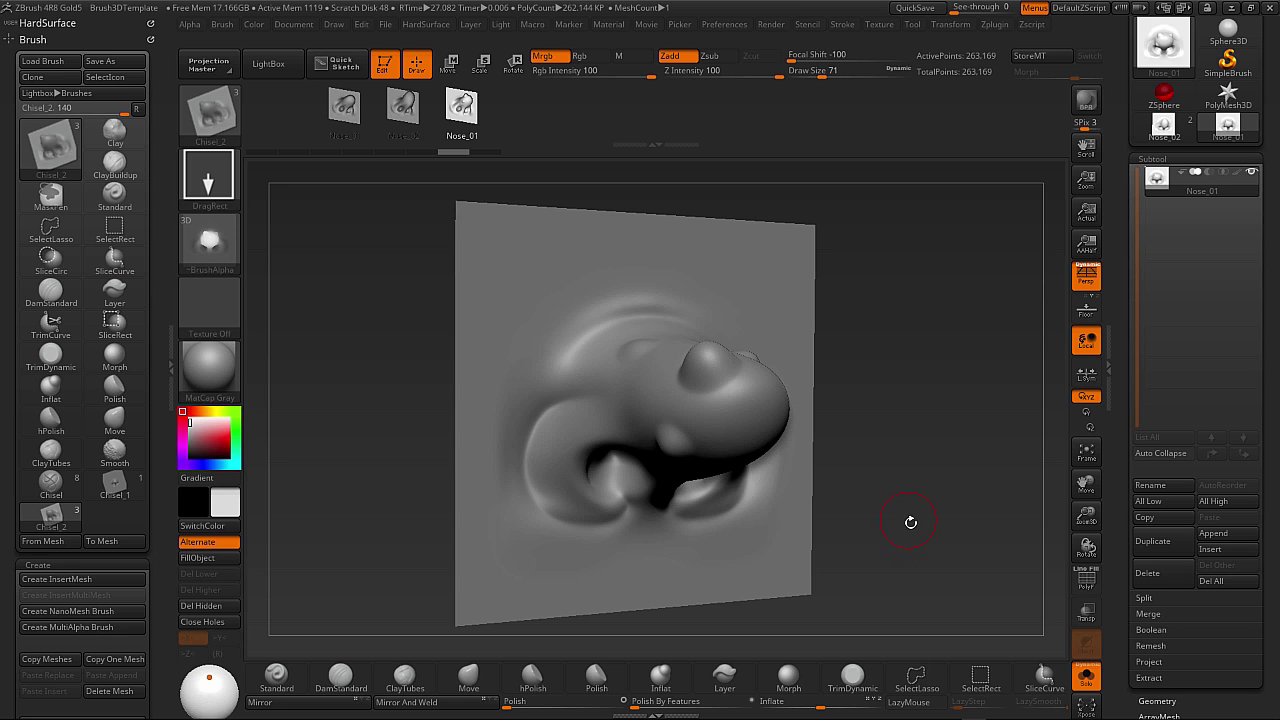
drag(915, 539, 918, 537)
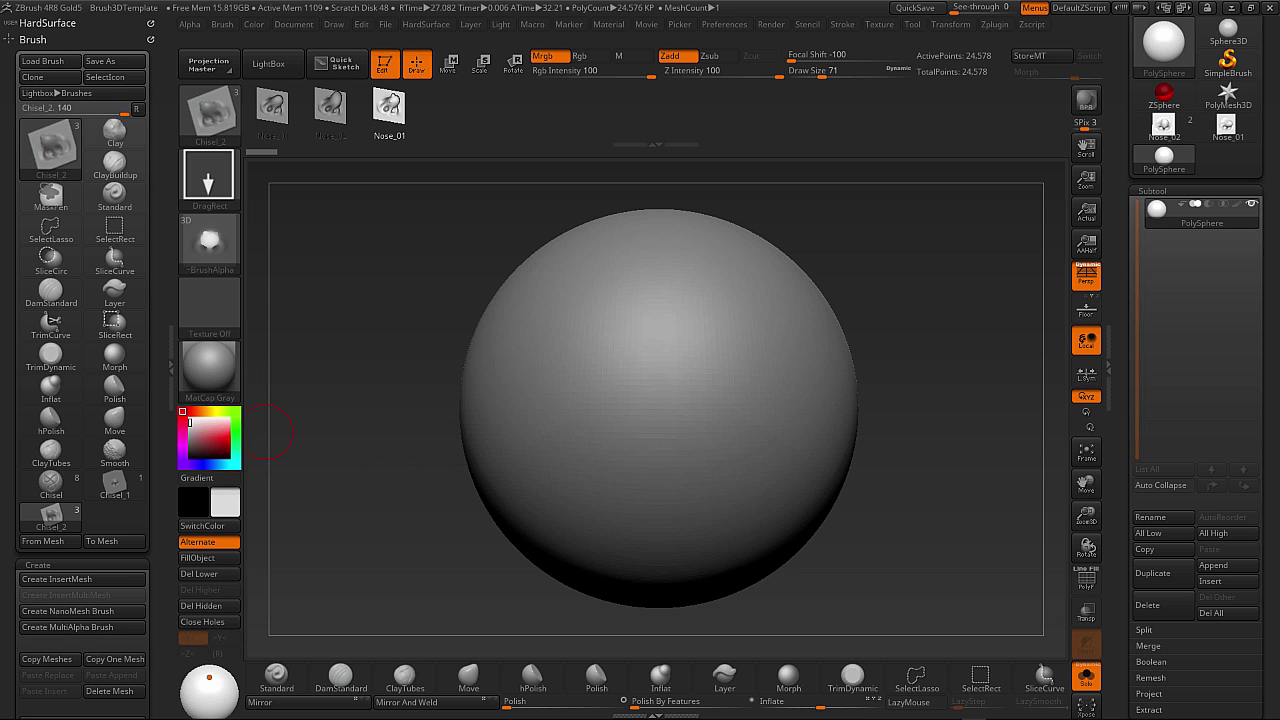
View the SuckerBrush_BrushRender_001.jpg image in ACDSee Quick View beside the PolySphere and close it.
drag(2, 390, 354, 173)
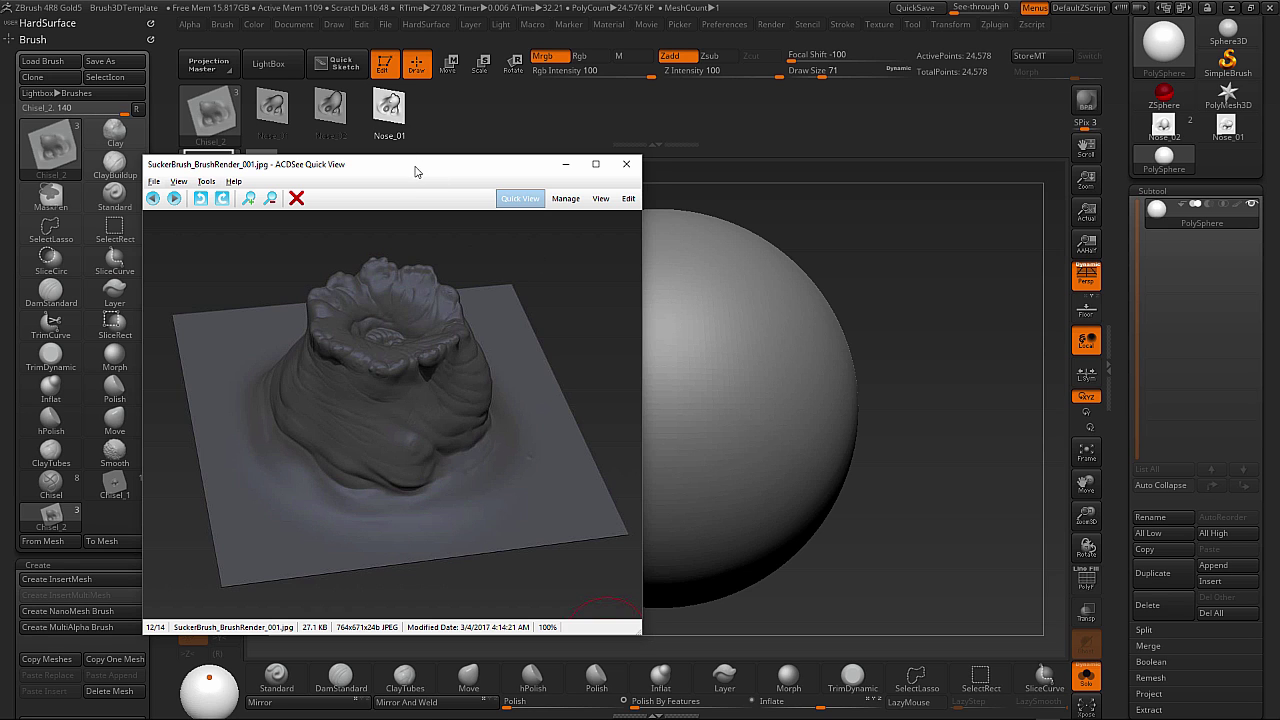
drag(508, 160, 395, 204)
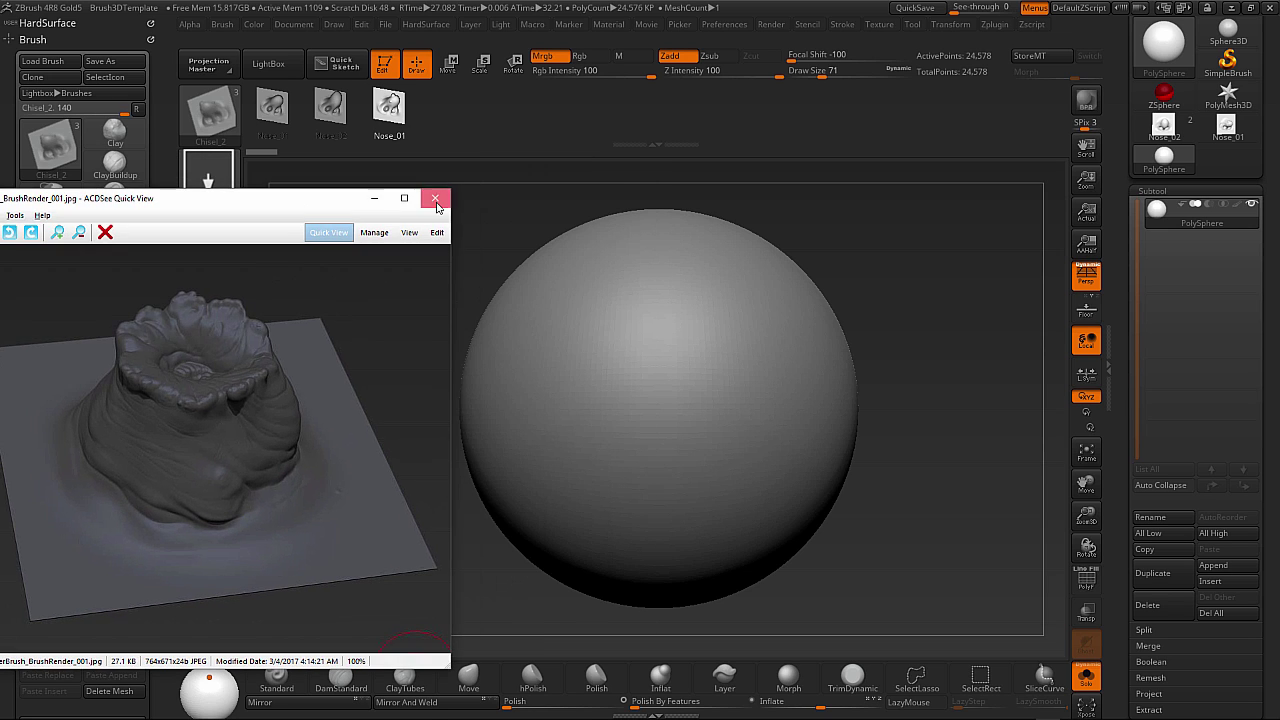
click(435, 199)
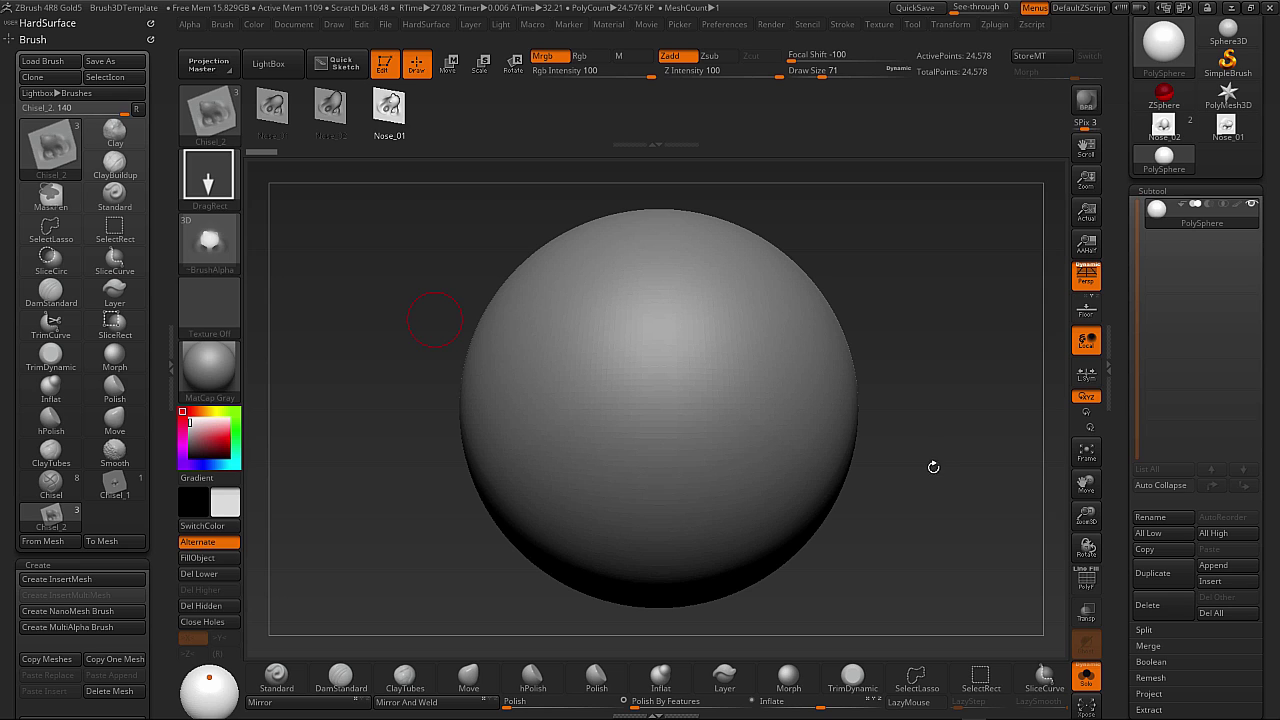
Open the LightBox tool library and close it without loading a model.
drag(916, 530, 922, 525)
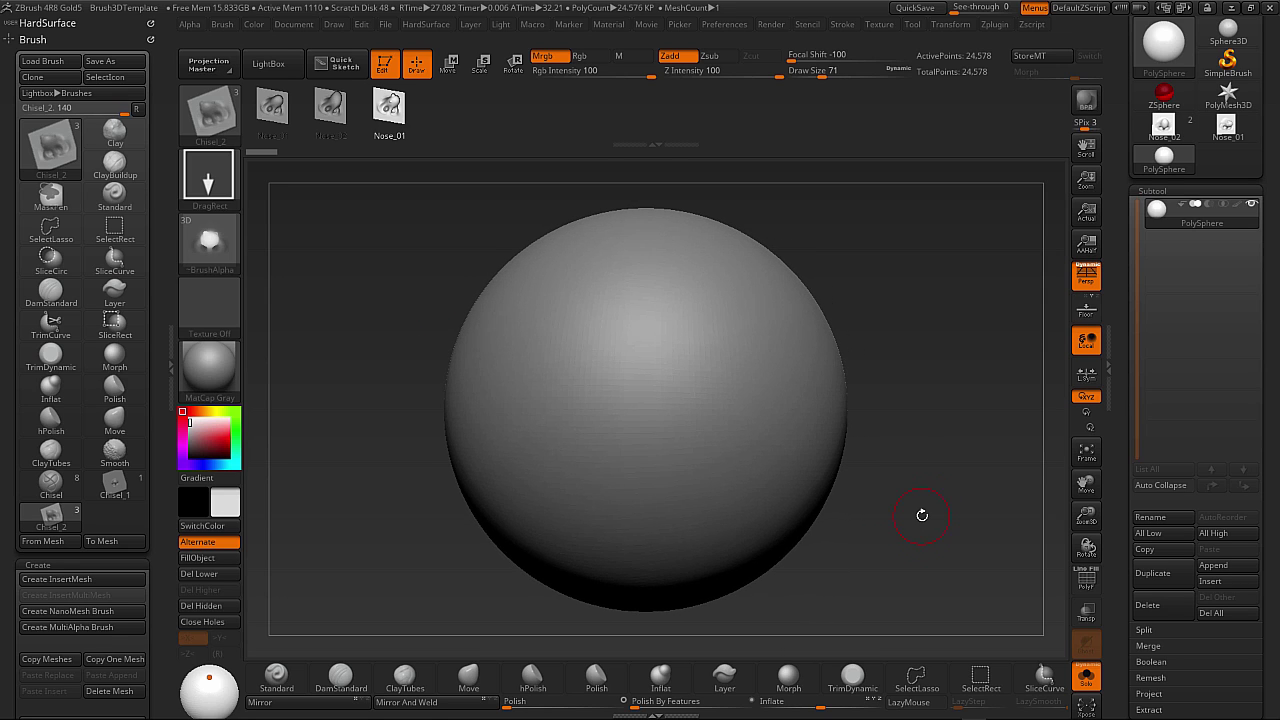
key(comma)
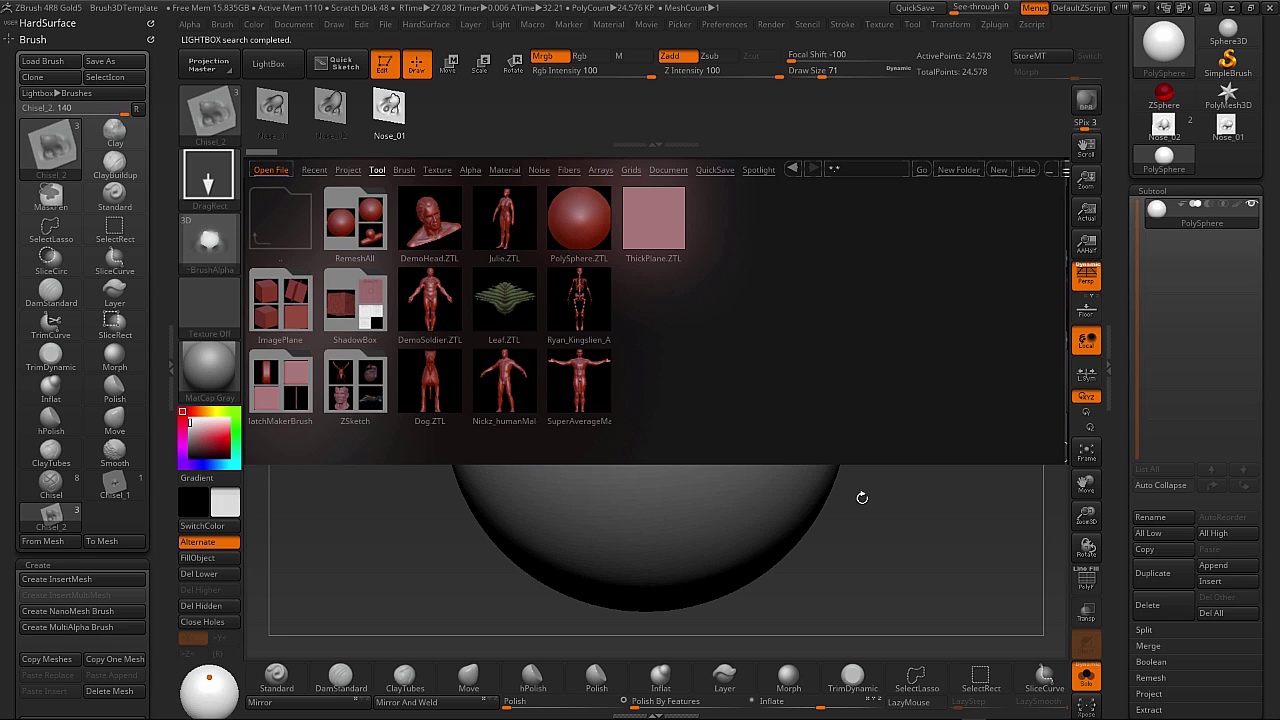
key(comma)
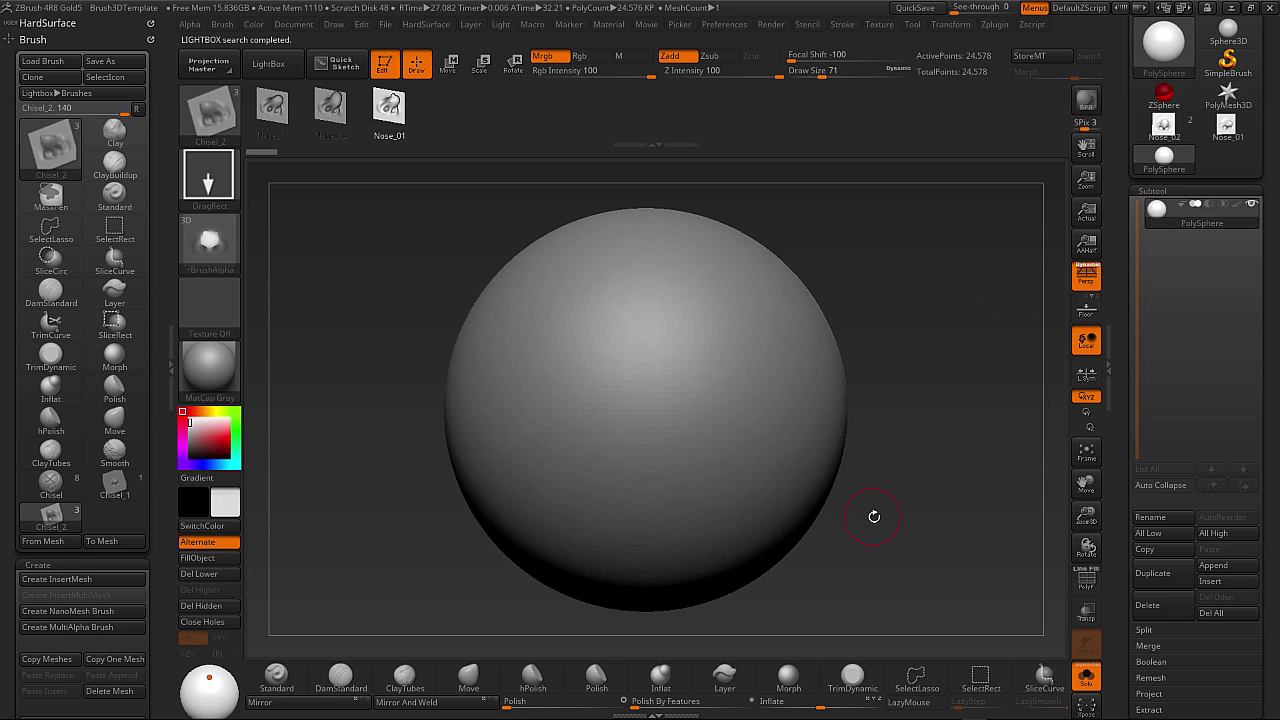
mouse_move(912, 475)
mouse_down()
mouse_move(897, 491)
mouse_move(906, 497)
mouse_up()
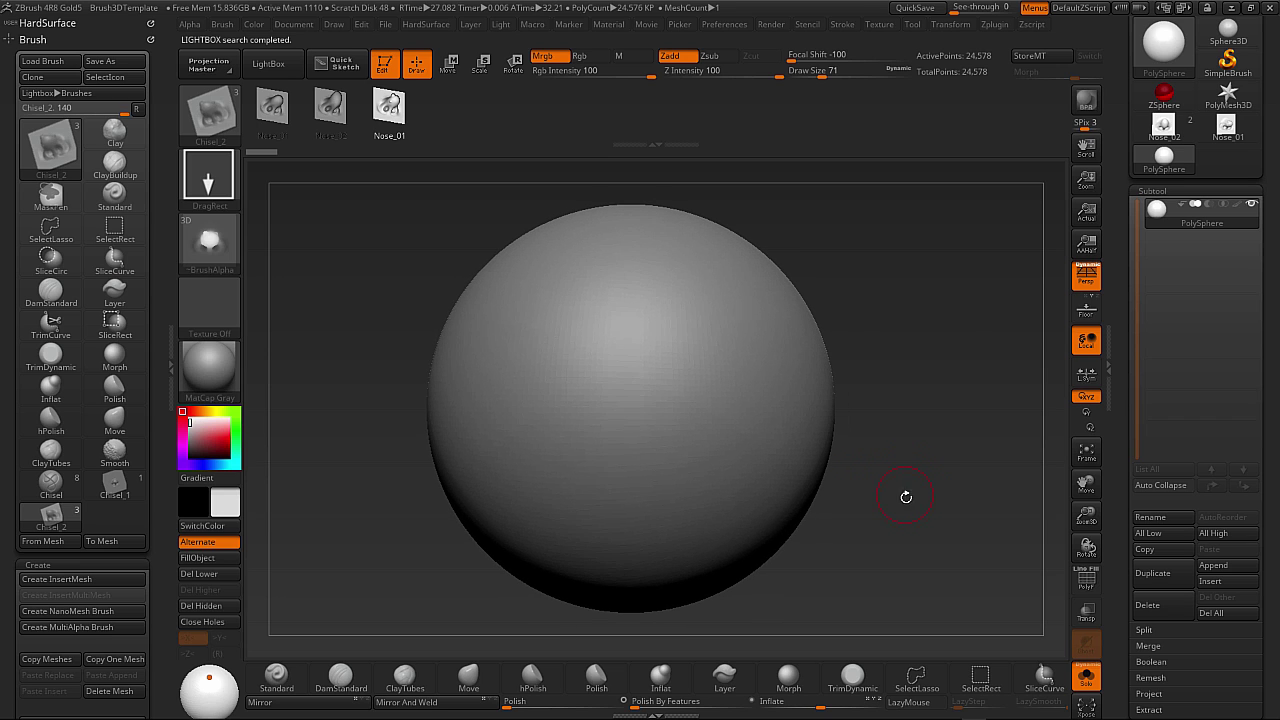
Open the PolySphere's Geometry settings to view its subdivision options.
scroll(1140, 447, down, 3)
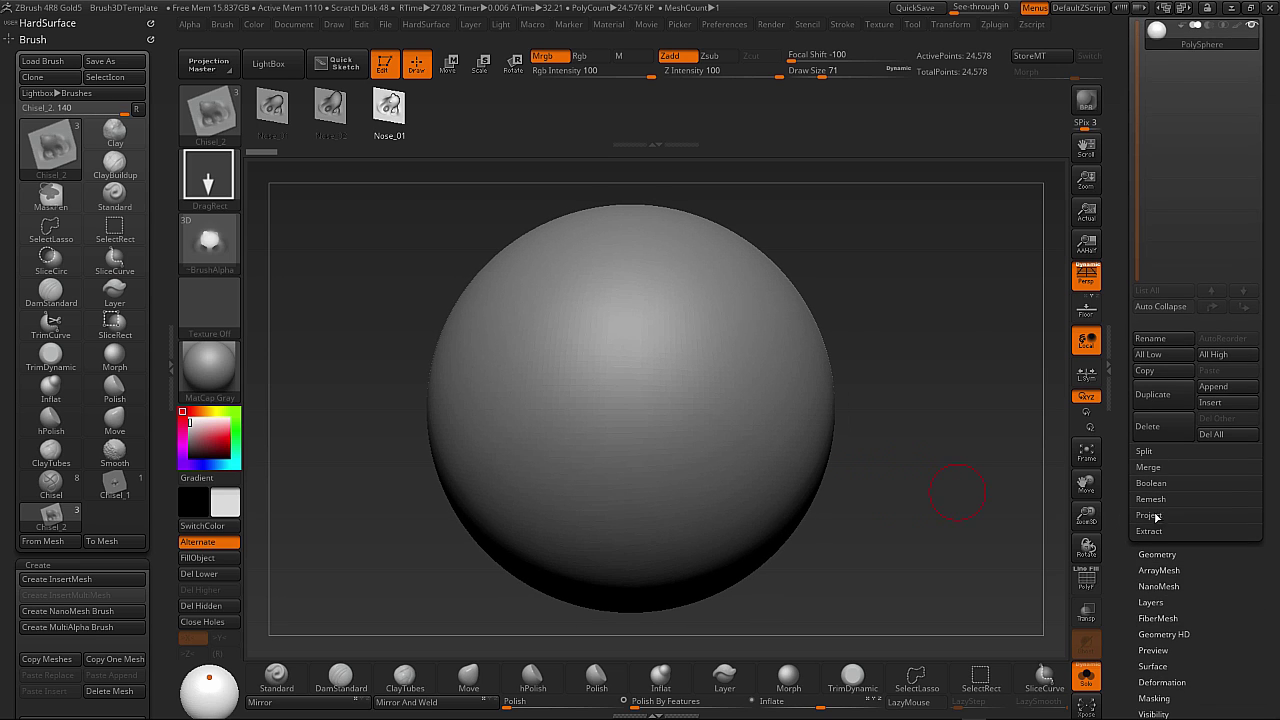
click(1157, 554)
scroll(1200, 584, down, 7)
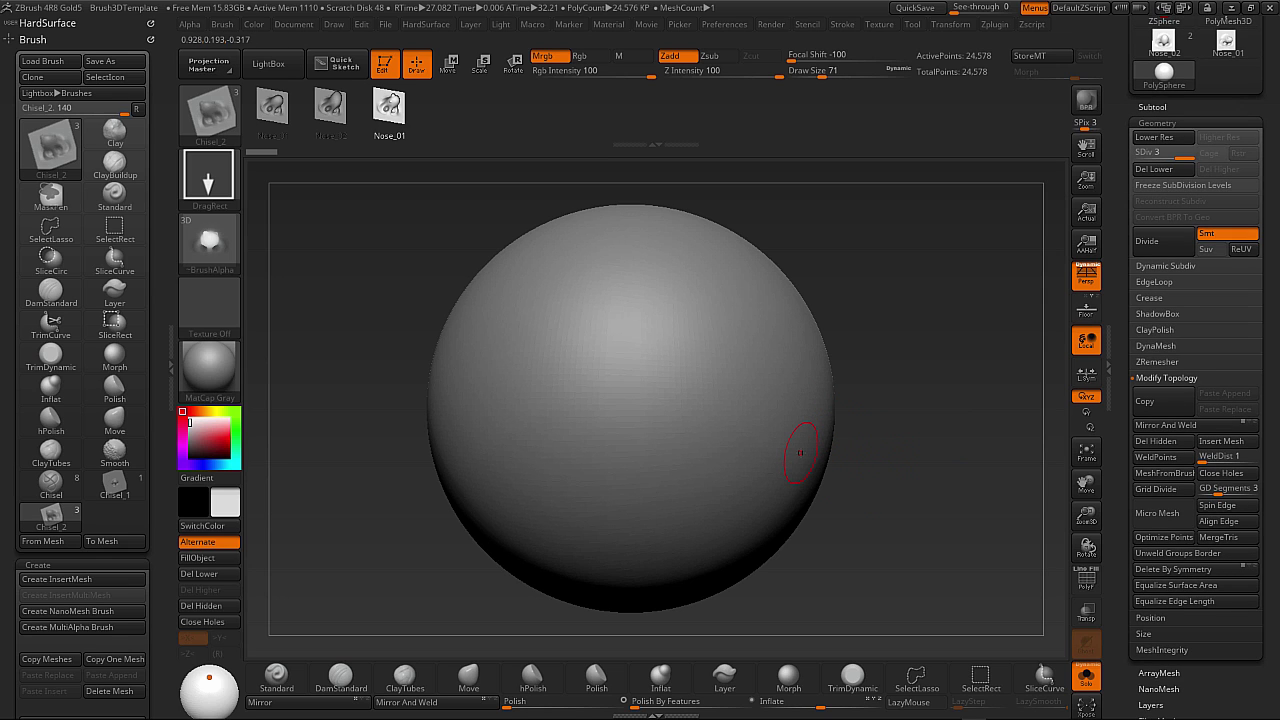
Load the 3D_Vector_Sucker_V001_Brush.ZBP brush from the Brushes folder within 3D_Vector_Brushes and 3D_Vector_Sucker_V001.
click(43, 61)
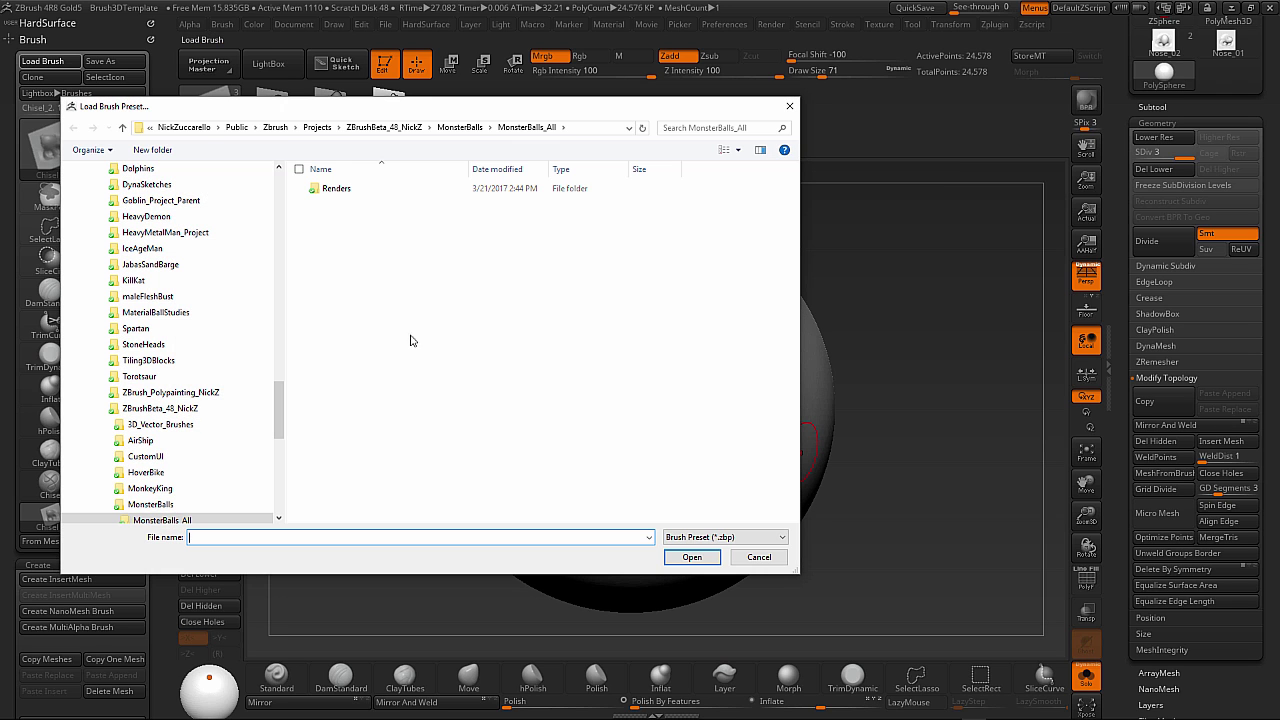
click(416, 129)
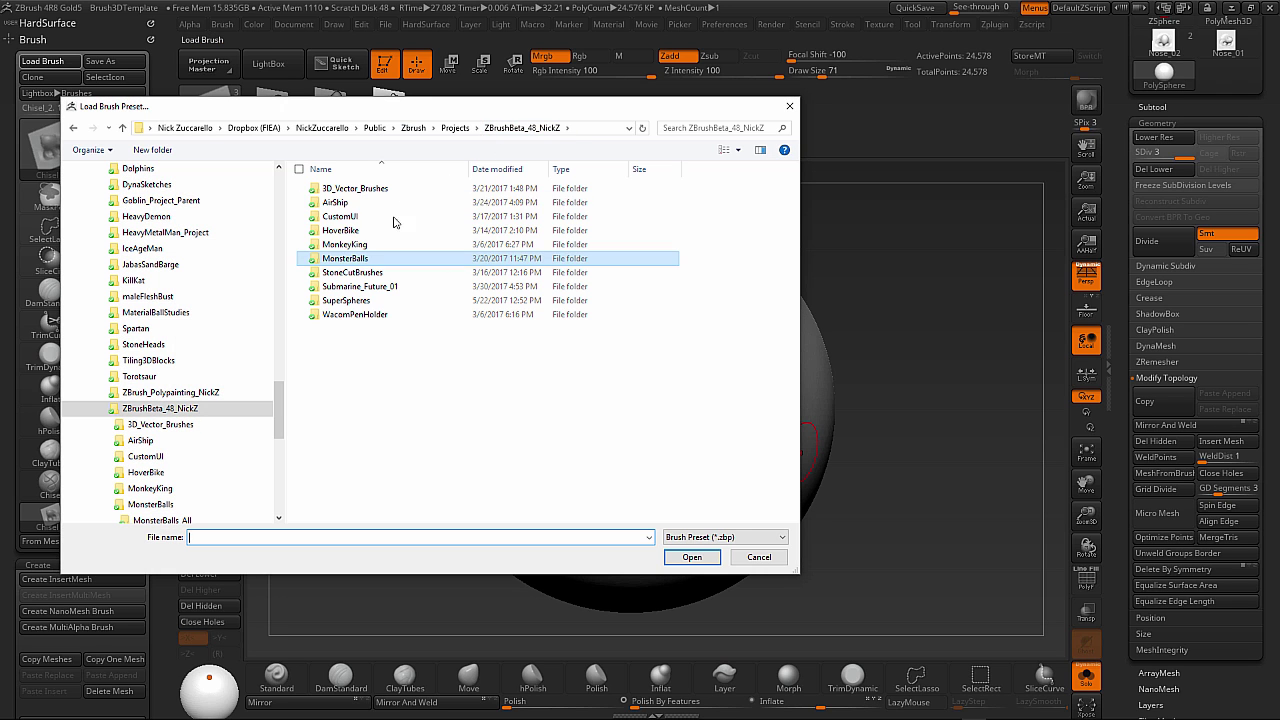
double_click(400, 190)
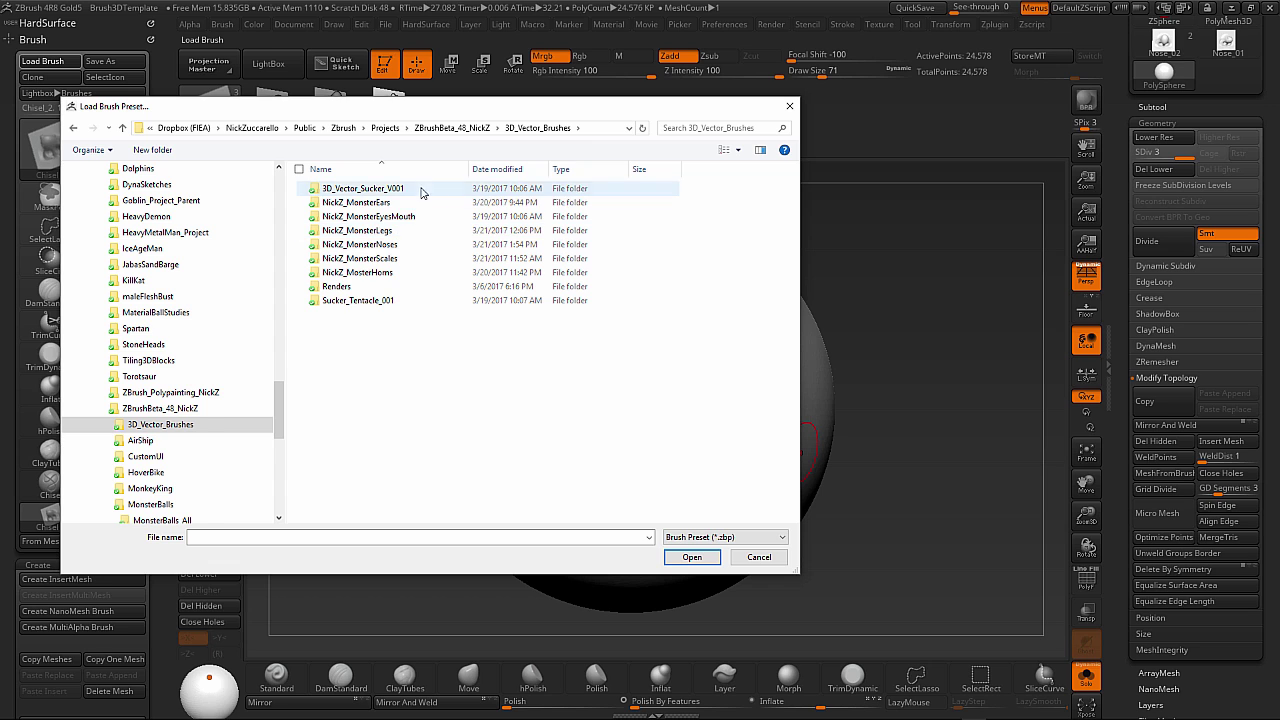
double_click(421, 190)
double_click(394, 190)
click(400, 189)
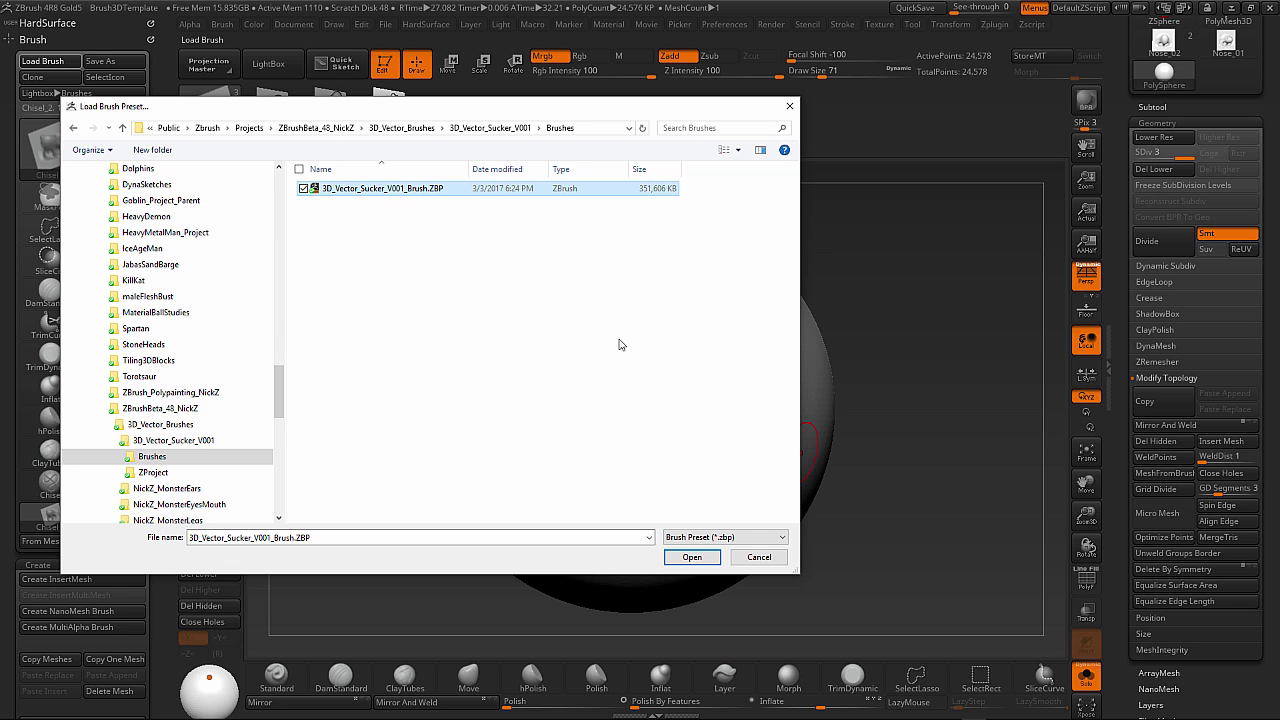
click(714, 561)
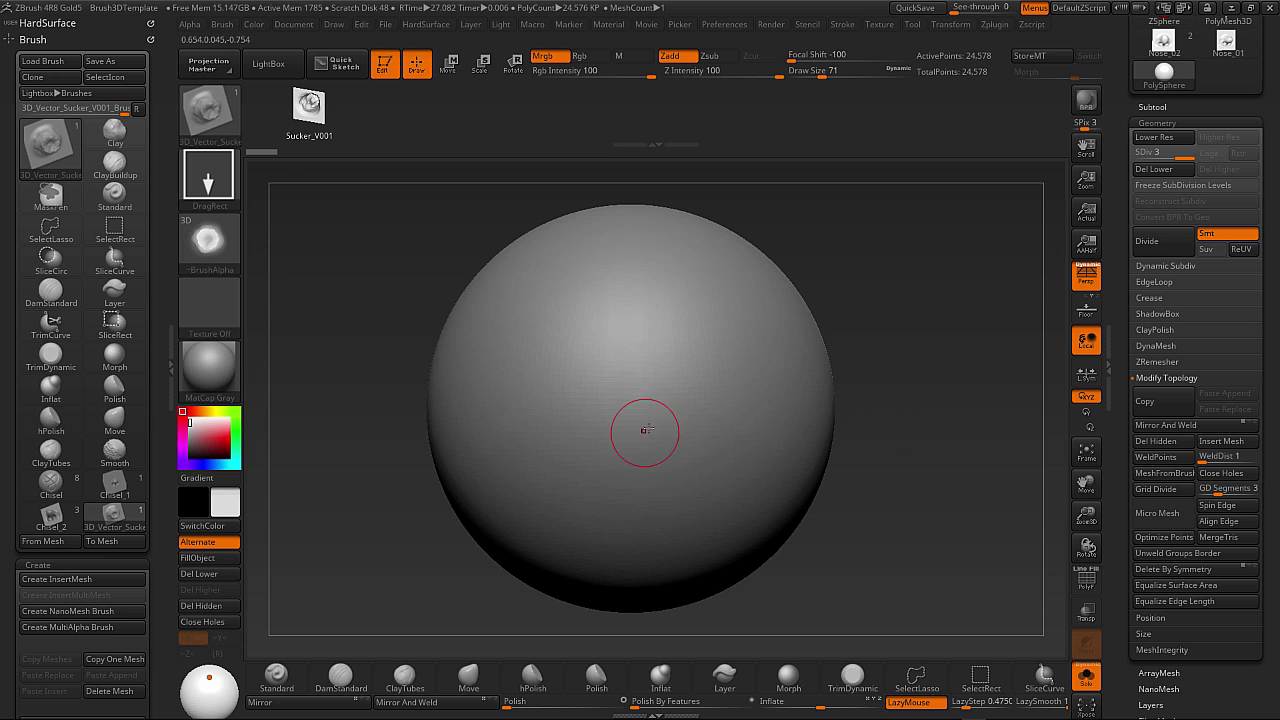
Set the draw size to 154, try a sucker stamp on the PolySphere and undo it.
key(s)
drag(654, 427, 670, 428)
drag(705, 376, 709, 486)
mouse_move(880, 411)
mouse_down()
mouse_move(897, 437)
mouse_move(836, 470)
mouse_move(823, 500)
mouse_move(846, 517)
mouse_move(943, 414)
mouse_up()
key(ctrl+z)
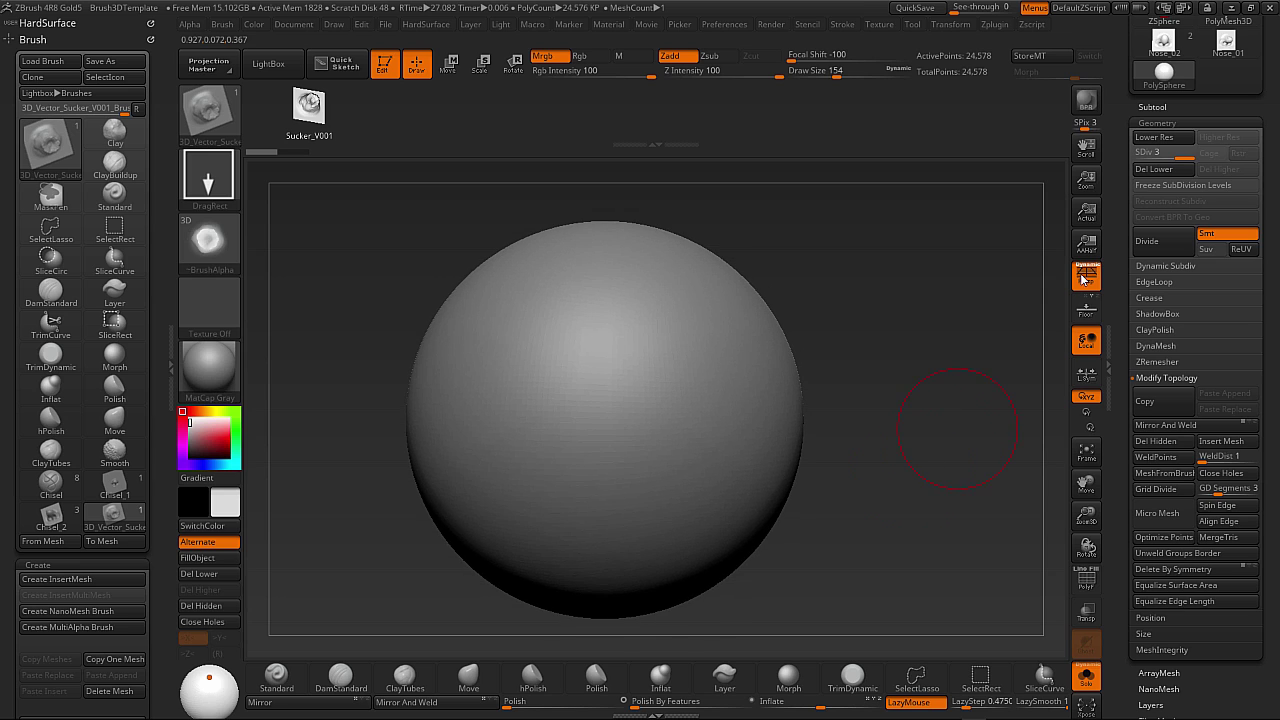
Divide the PolySphere to subdivision level 5, stamp a test sucker on its surface and undo that stamp.
click(1150, 244)
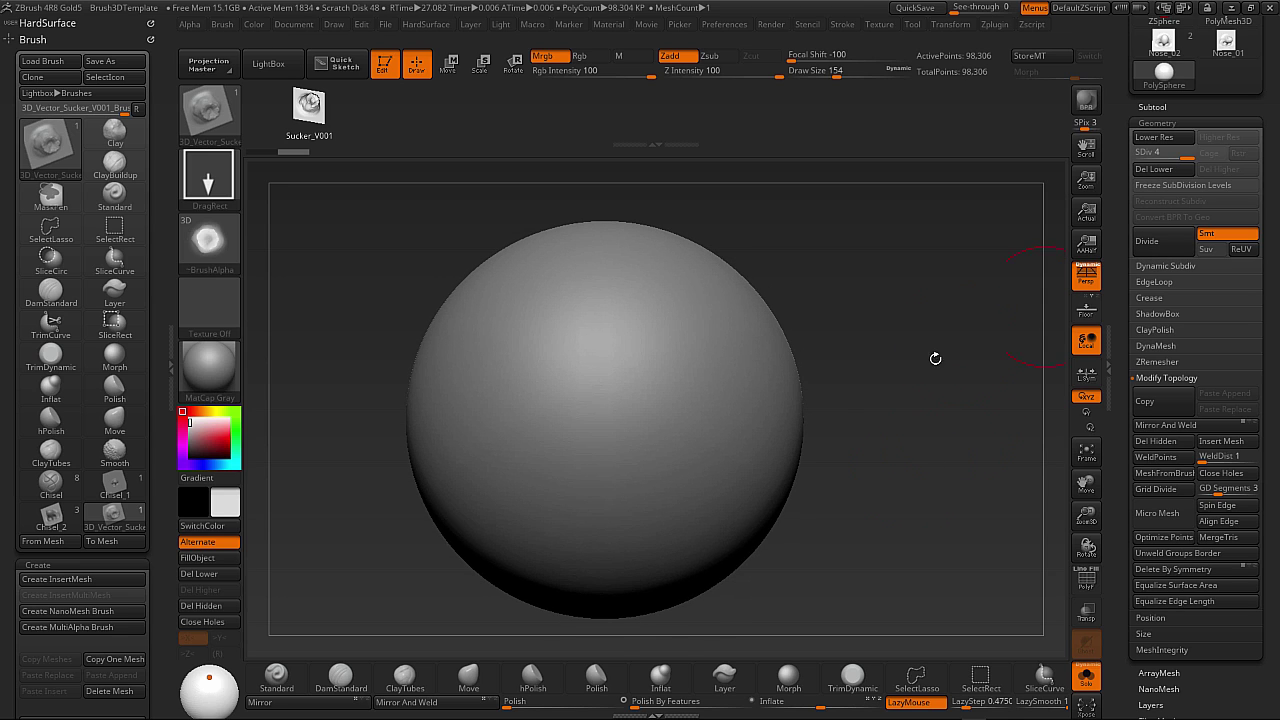
key(ctrl+d)
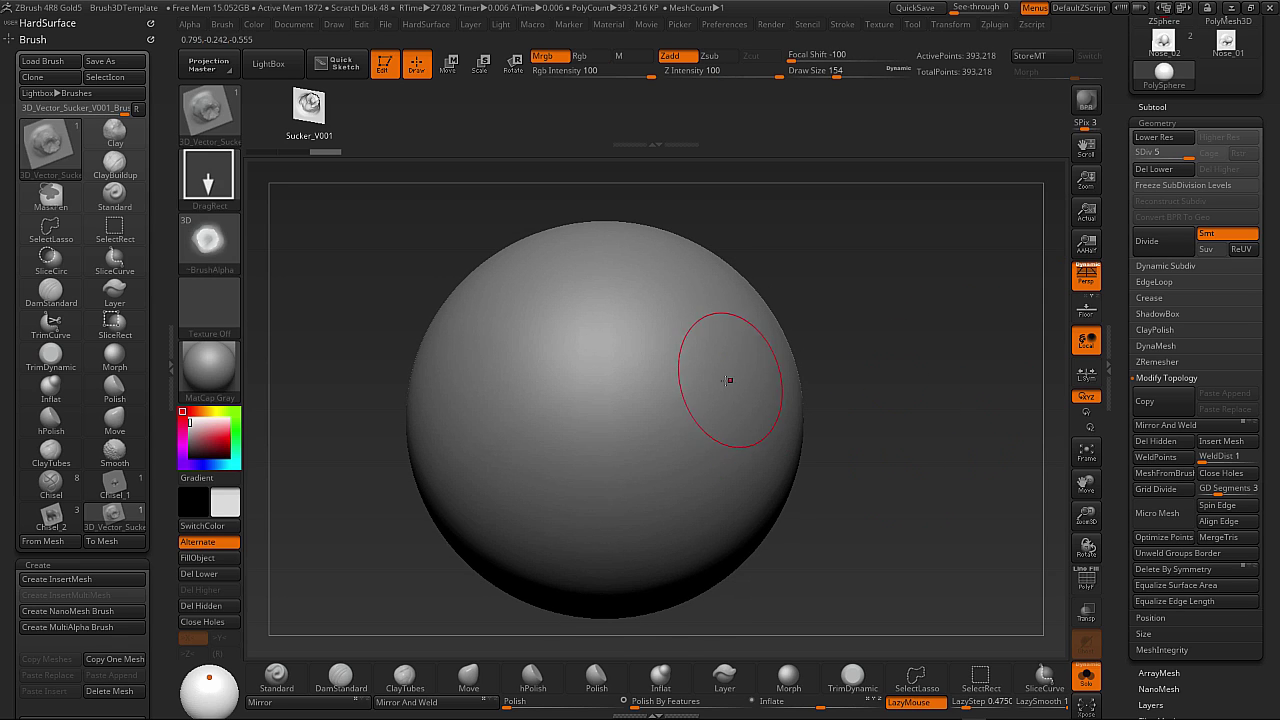
drag(707, 400, 718, 474)
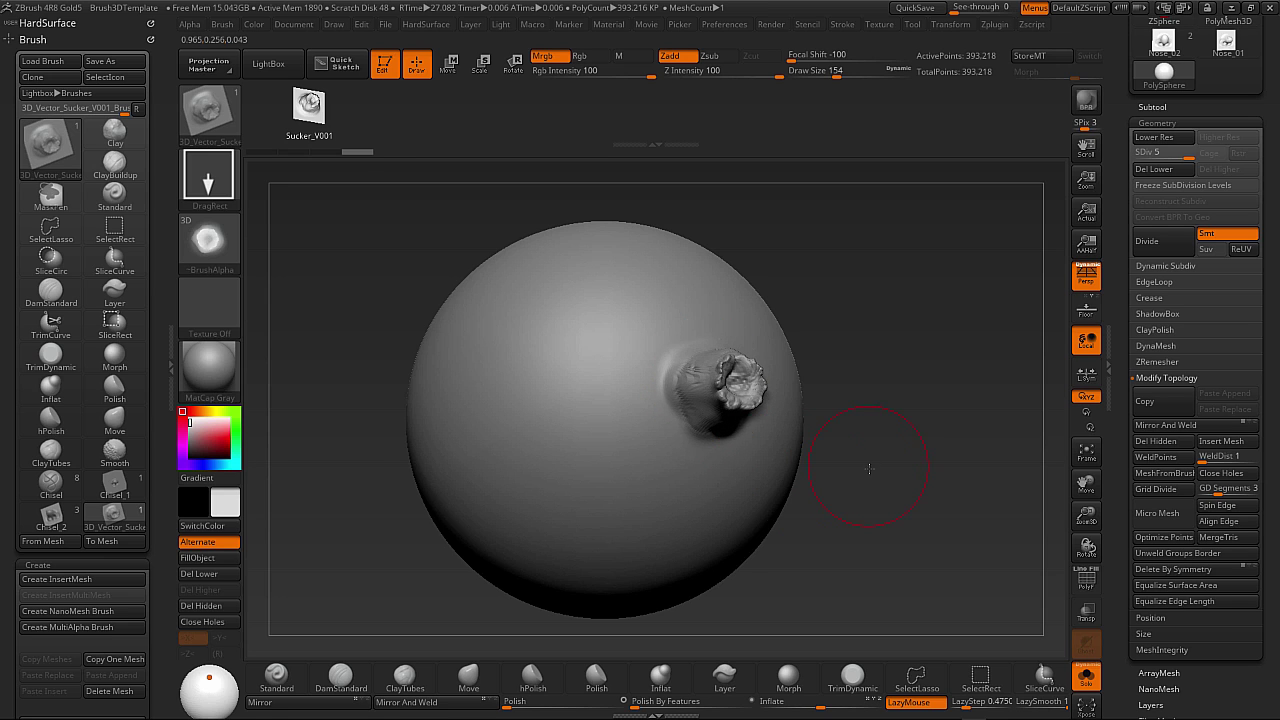
drag(868, 466, 843, 497)
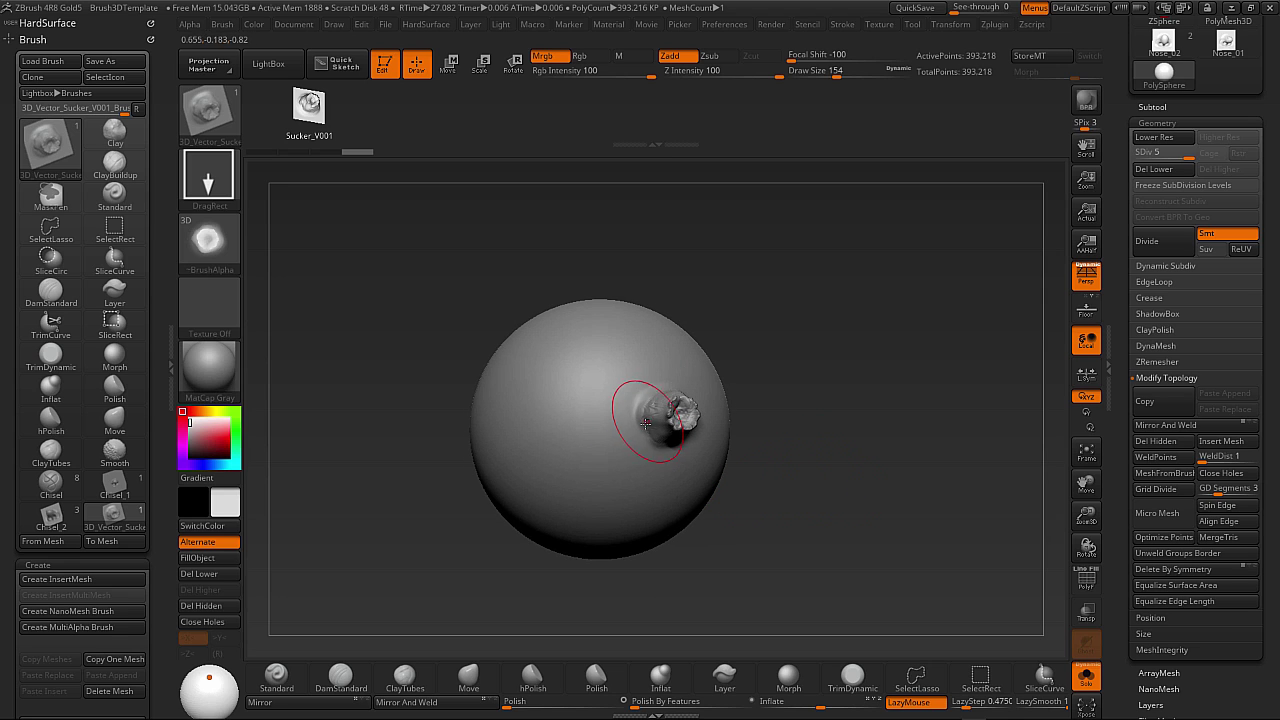
key(ctrl)
key(ctrl+z)
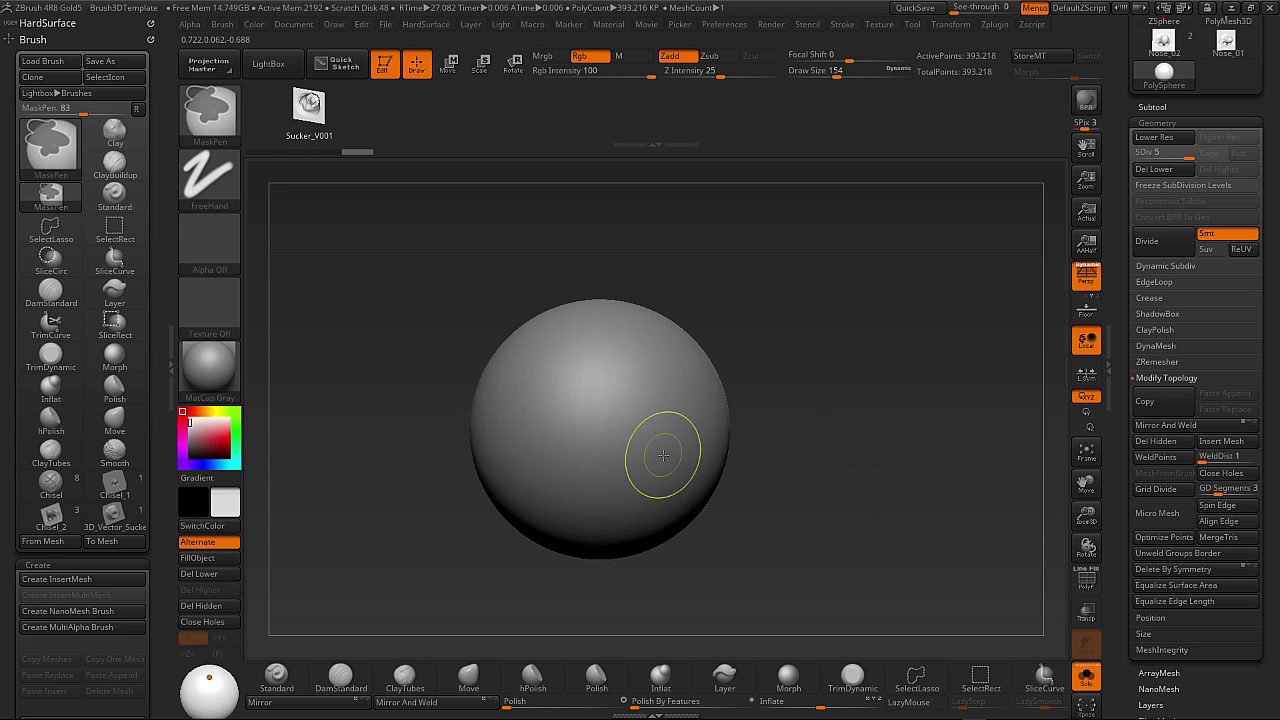
Divide the PolySphere once more to level 6 and stamp one sucker on it.
key(ctrl+d)
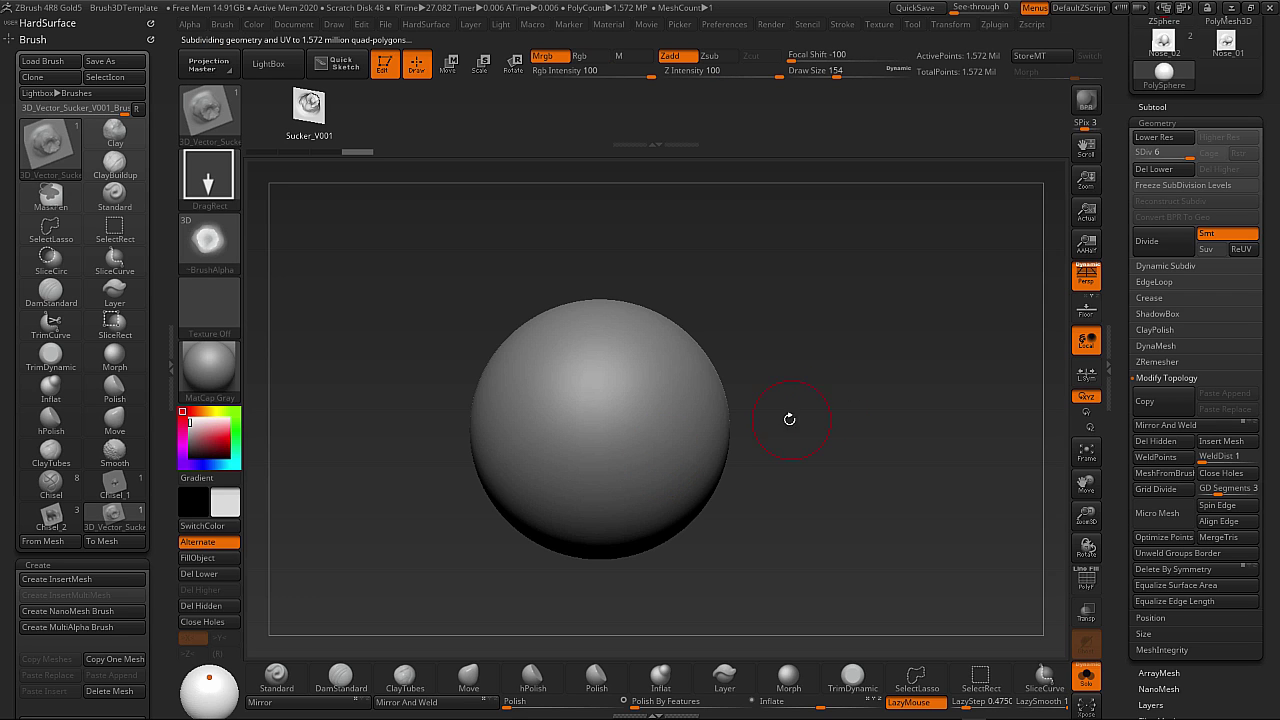
mouse_move(788, 417)
mouse_down()
mouse_move(700, 416)
mouse_move(684, 440)
mouse_up()
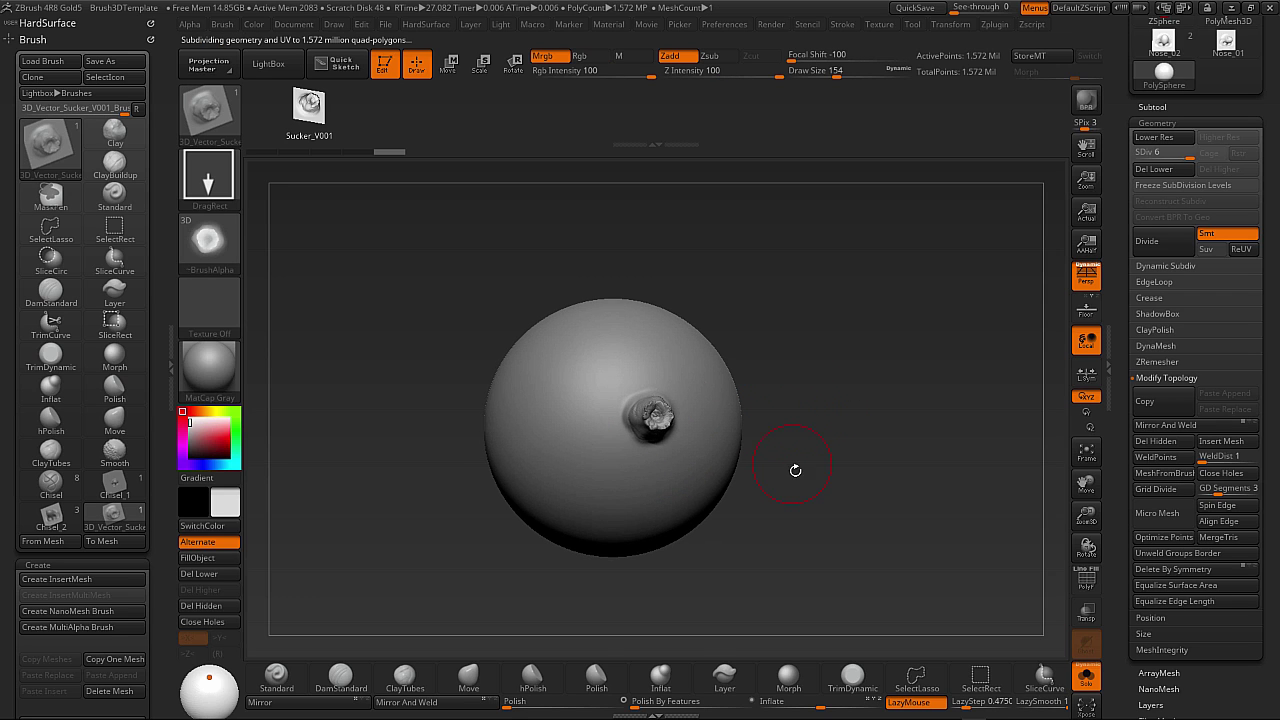
mouse_move(794, 471)
mouse_down()
mouse_move(760, 486)
mouse_move(794, 509)
mouse_move(695, 476)
mouse_up()
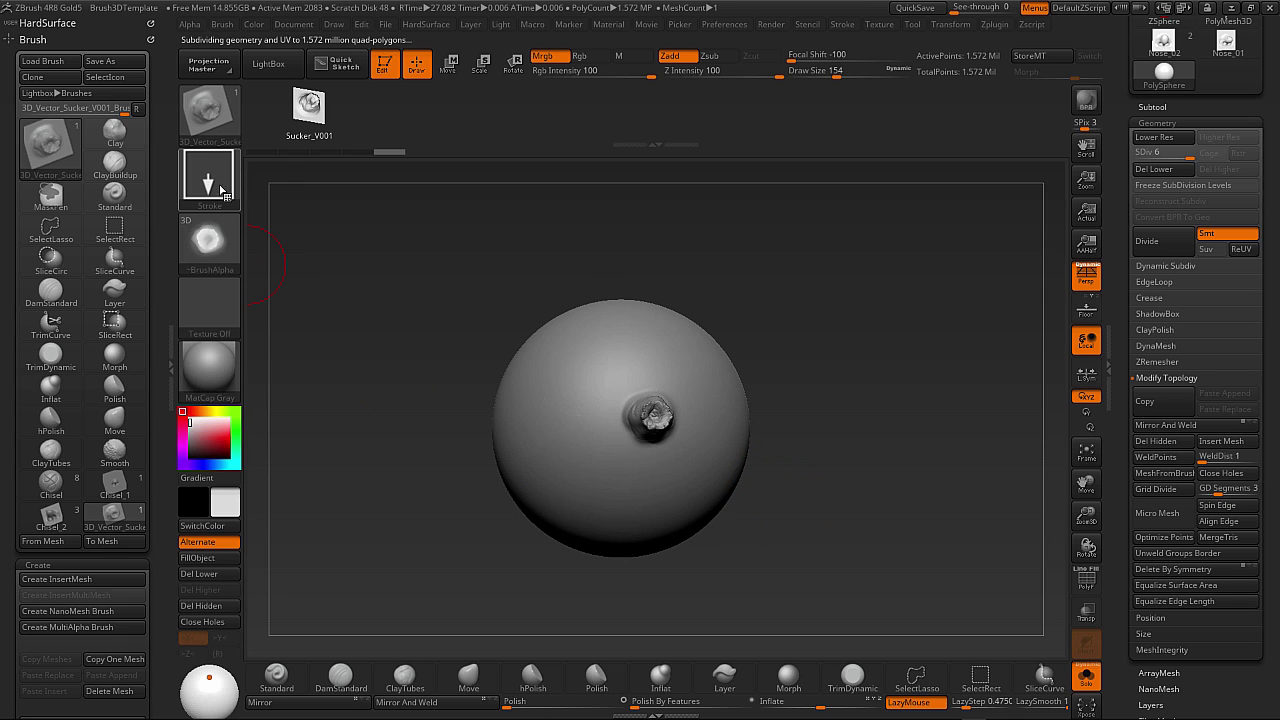
Keep the DragRect stroke and stamp four more suckers of varying sizes around the first one.
click(221, 190)
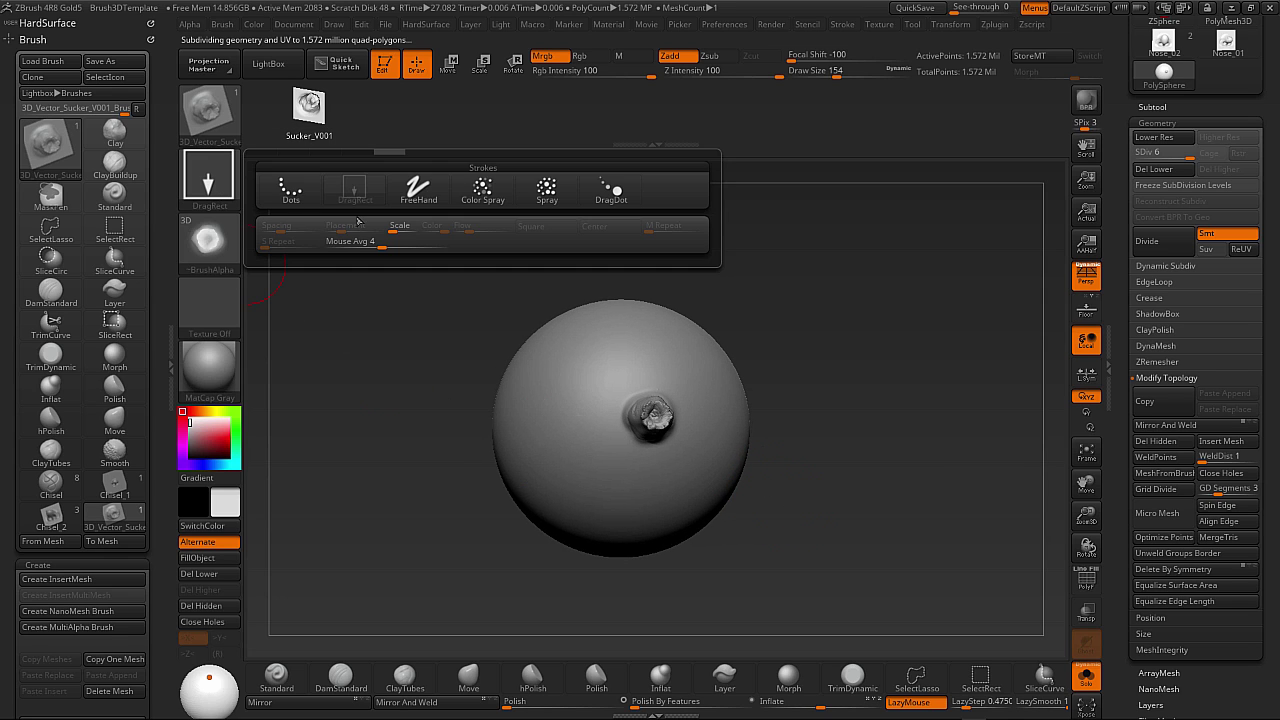
mouse_move(760, 420)
mouse_down()
mouse_move(773, 421)
mouse_move(668, 502)
mouse_up()
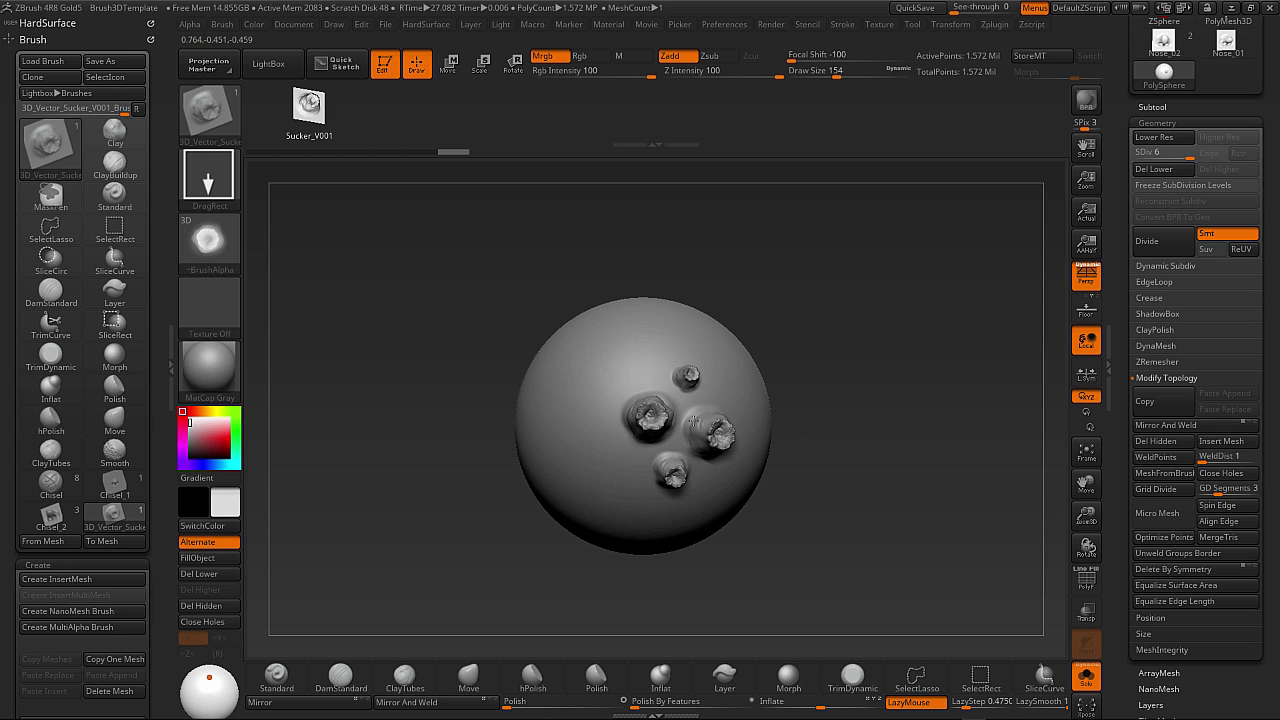
drag(693, 421, 694, 424)
drag(811, 400, 833, 397)
drag(640, 373, 637, 413)
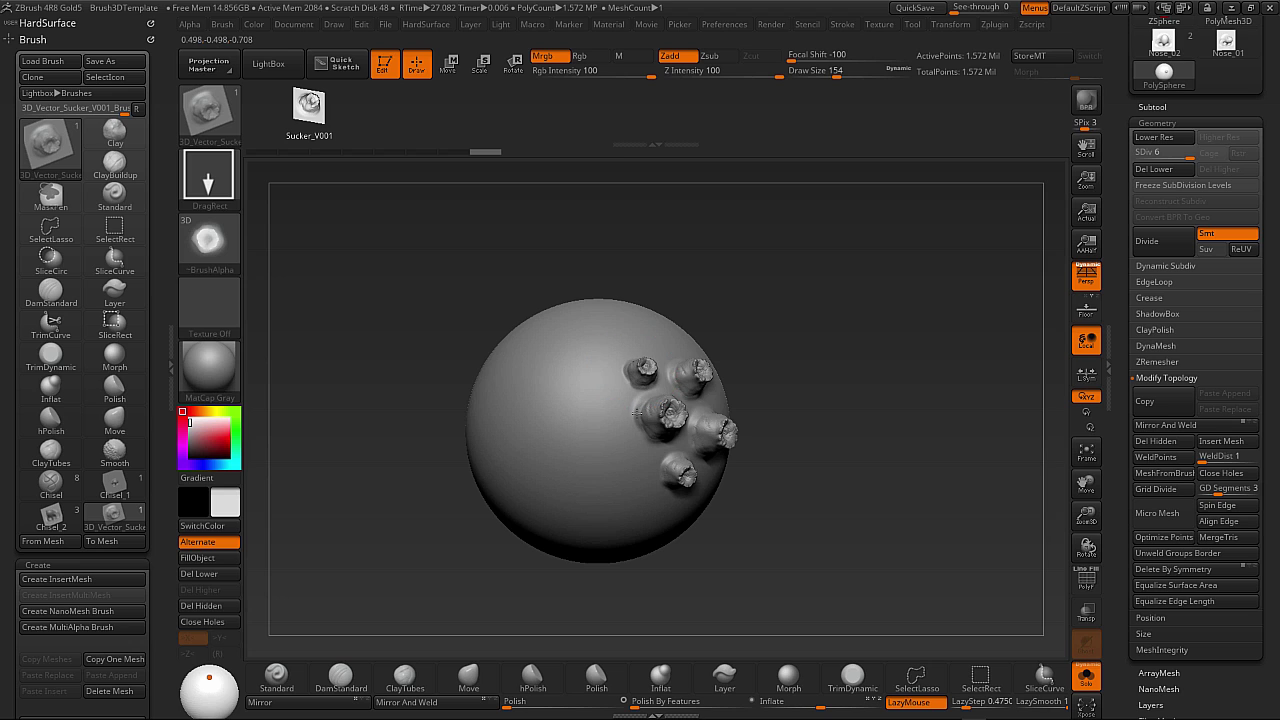
Switch the brush to the DragDot stroke and place five more suckers around the existing group.
click(209, 175)
click(619, 200)
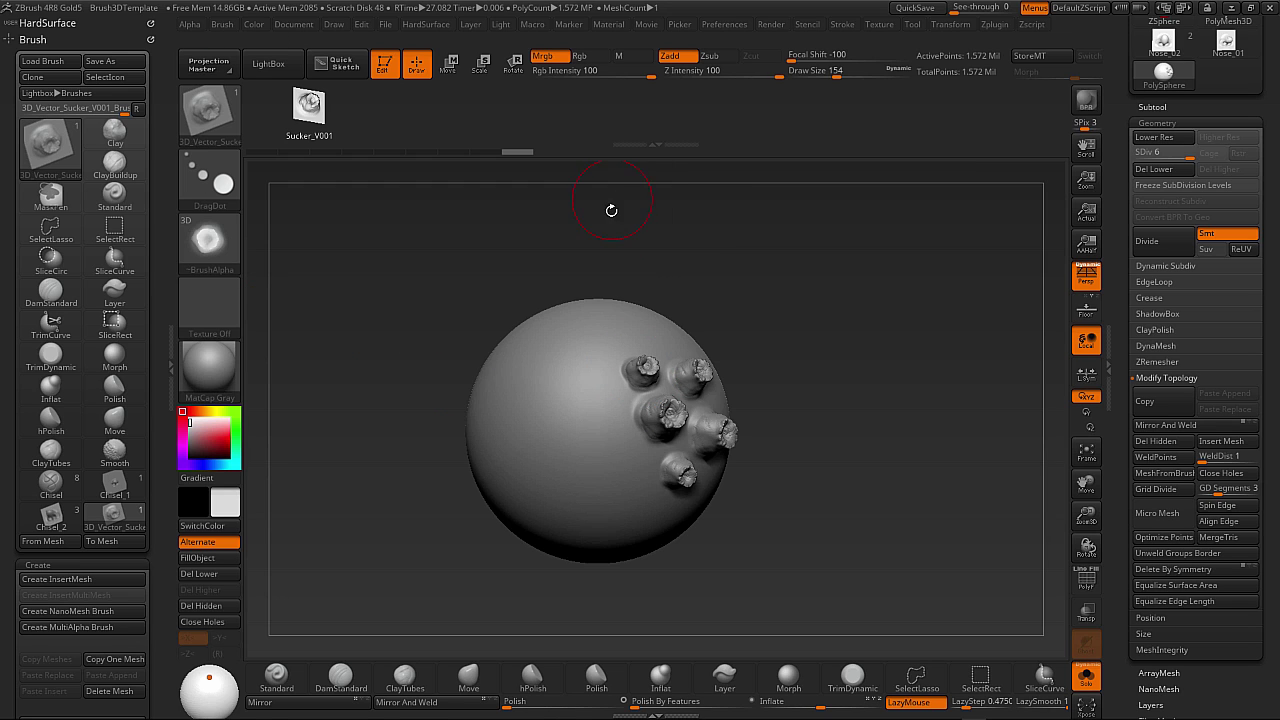
drag(600, 423, 612, 447)
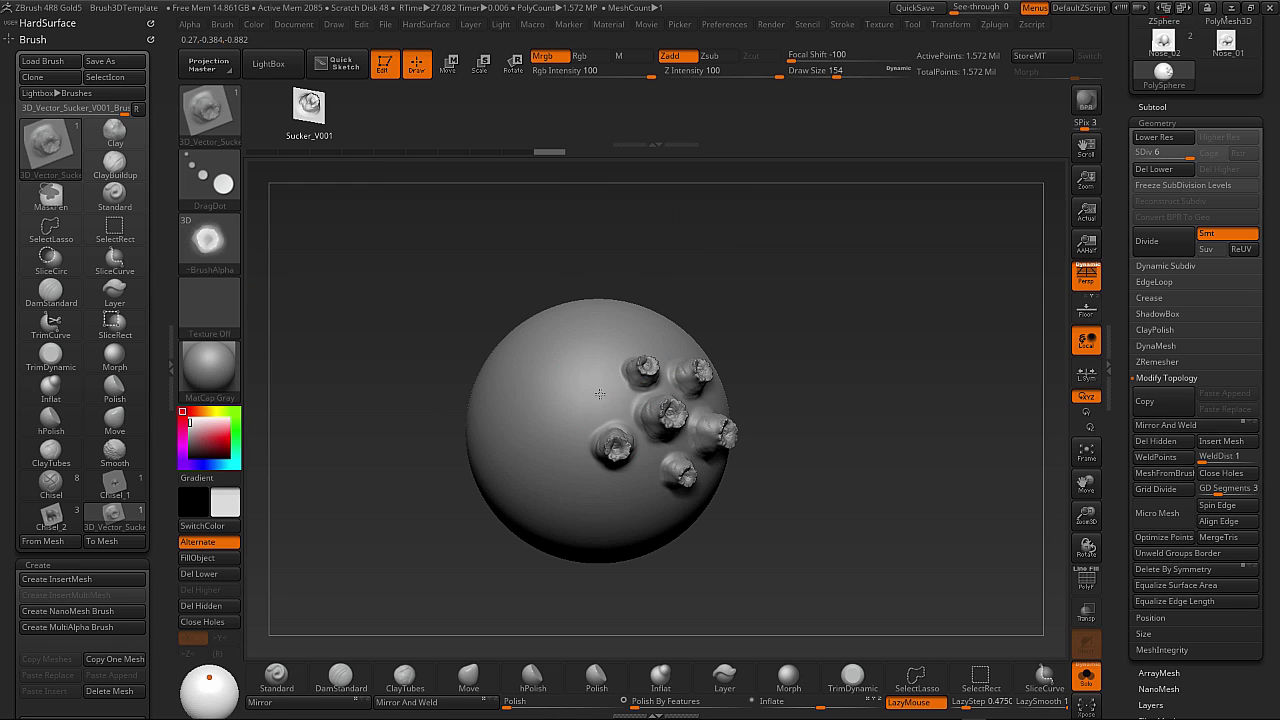
drag(600, 395, 600, 398)
drag(600, 352, 616, 348)
right_drag(620, 346, 566, 384)
drag(657, 337, 702, 330)
drag(740, 388, 714, 385)
drag(801, 509, 812, 508)
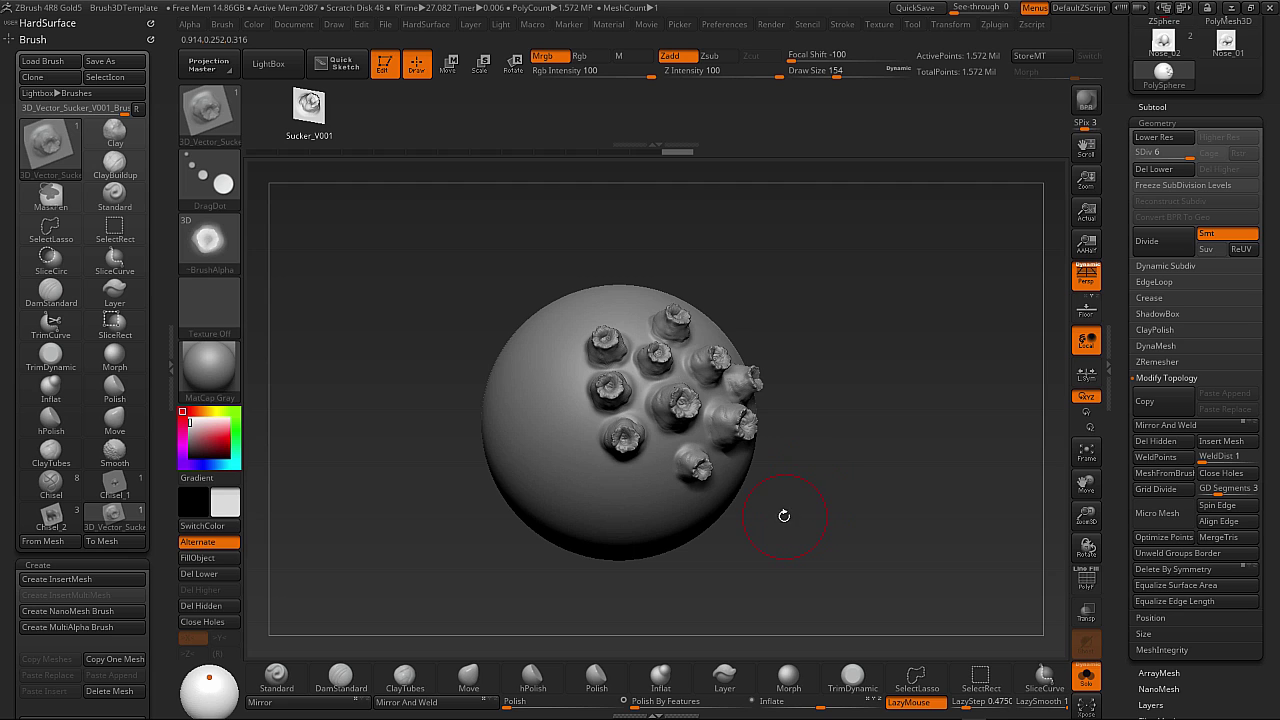
ctrl+right_drag(784, 515, 792, 542)
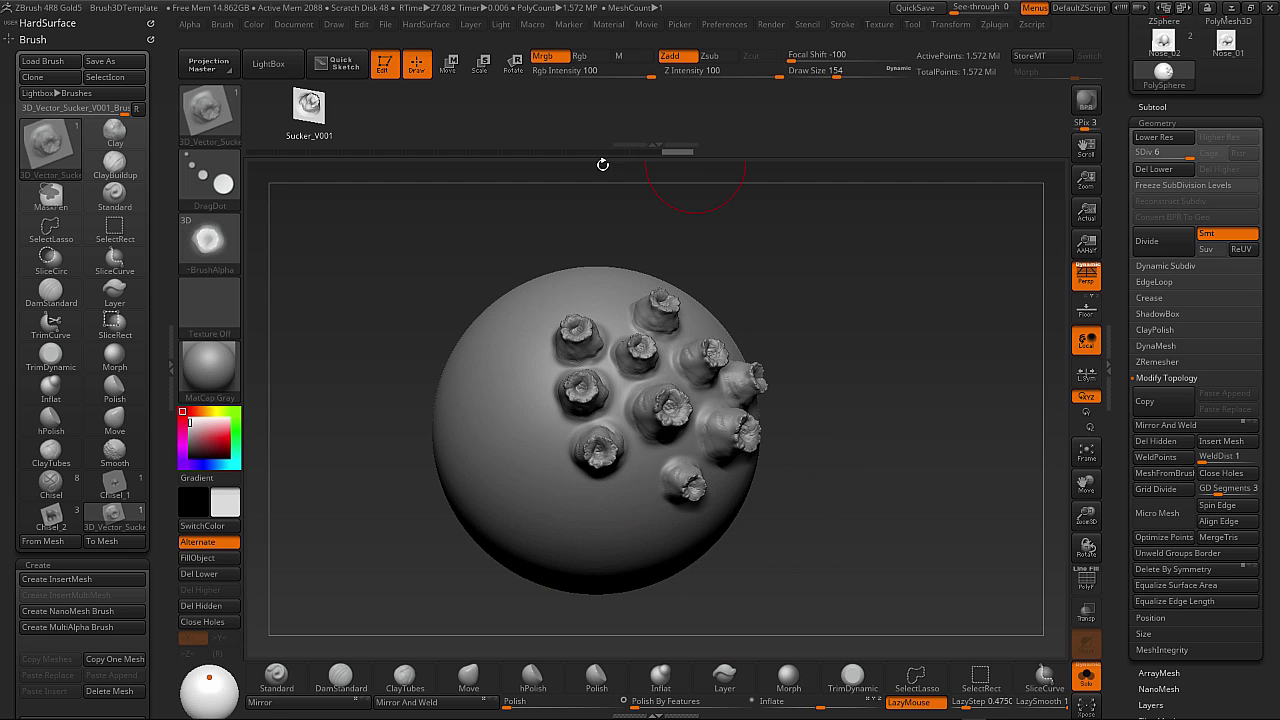
Lower the brush's Z Intensity in stages to 39 and place progressively flatter suckers beside the existing group.
key(u)
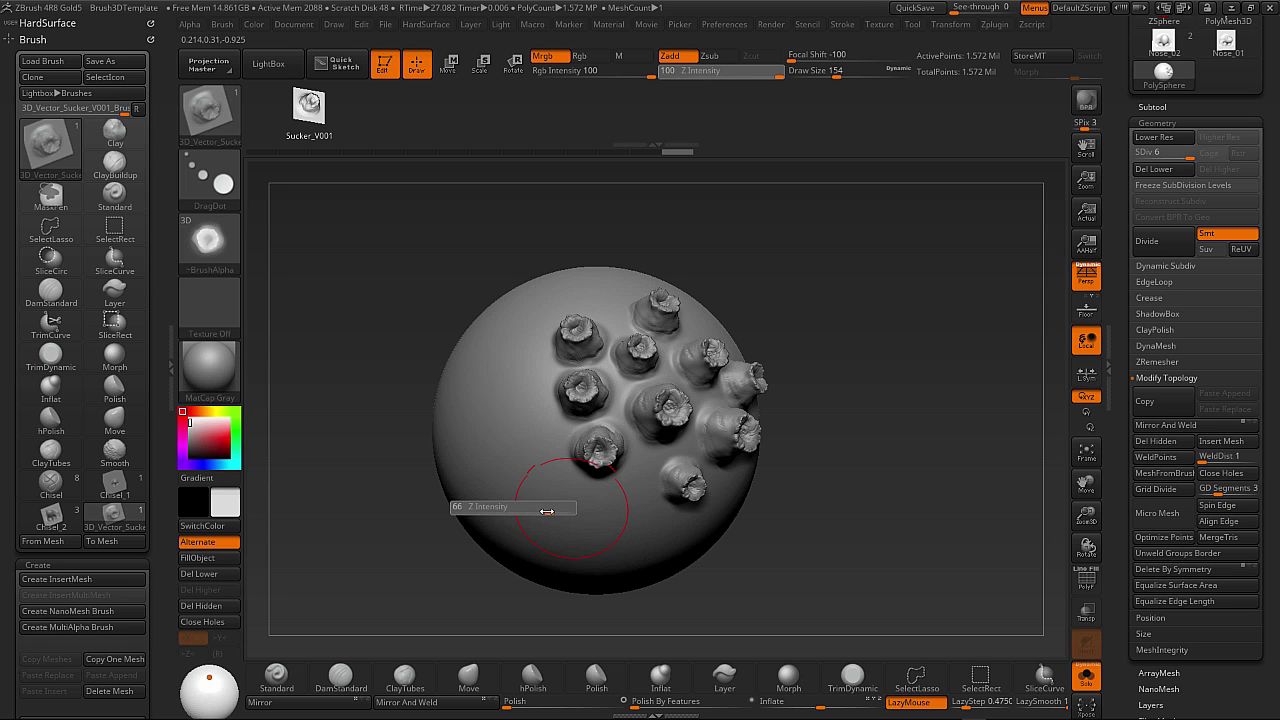
drag(541, 512, 546, 512)
mouse_move(622, 519)
mouse_down()
mouse_move(538, 524)
mouse_move(562, 512)
mouse_up()
key(u)
key(u)
drag(537, 458, 542, 462)
drag(763, 515, 779, 516)
drag(535, 410, 540, 413)
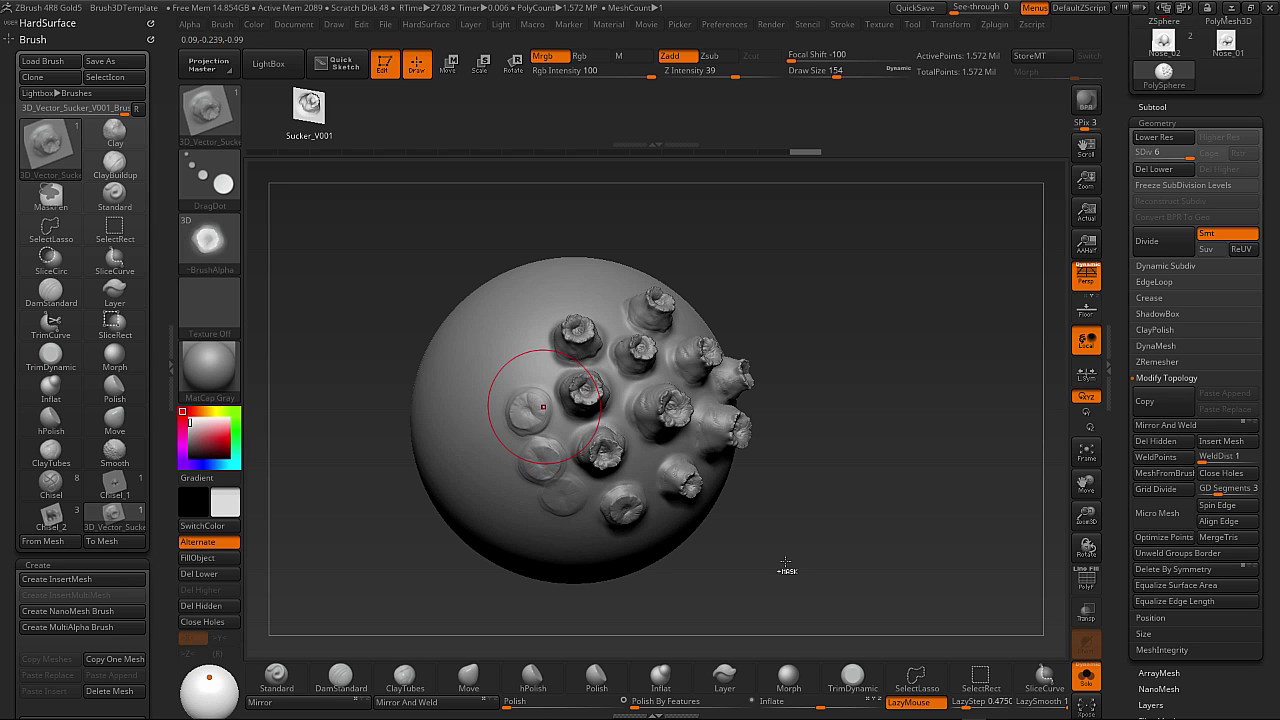
Undo the extra sucker stamps back to the single first sucker and restore the Z Intensity to 100.
key(ctrl)
key(ctrl+z)
key(ctrl+z)
key(ctrl+z)
key(ctrl+z)
key(ctrl+z)
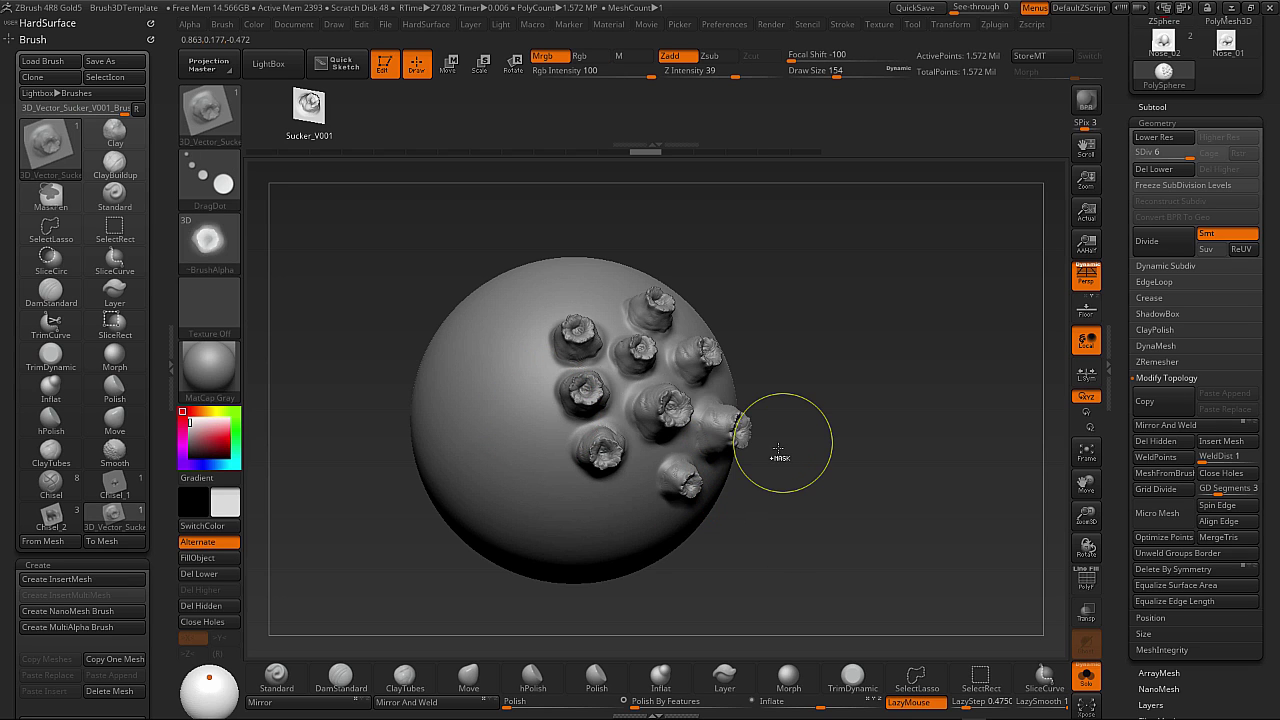
key(ctrl+z)
key(ctrl+z)
key(ctrl+z)
key(ctrl+z)
key(ctrl+z)
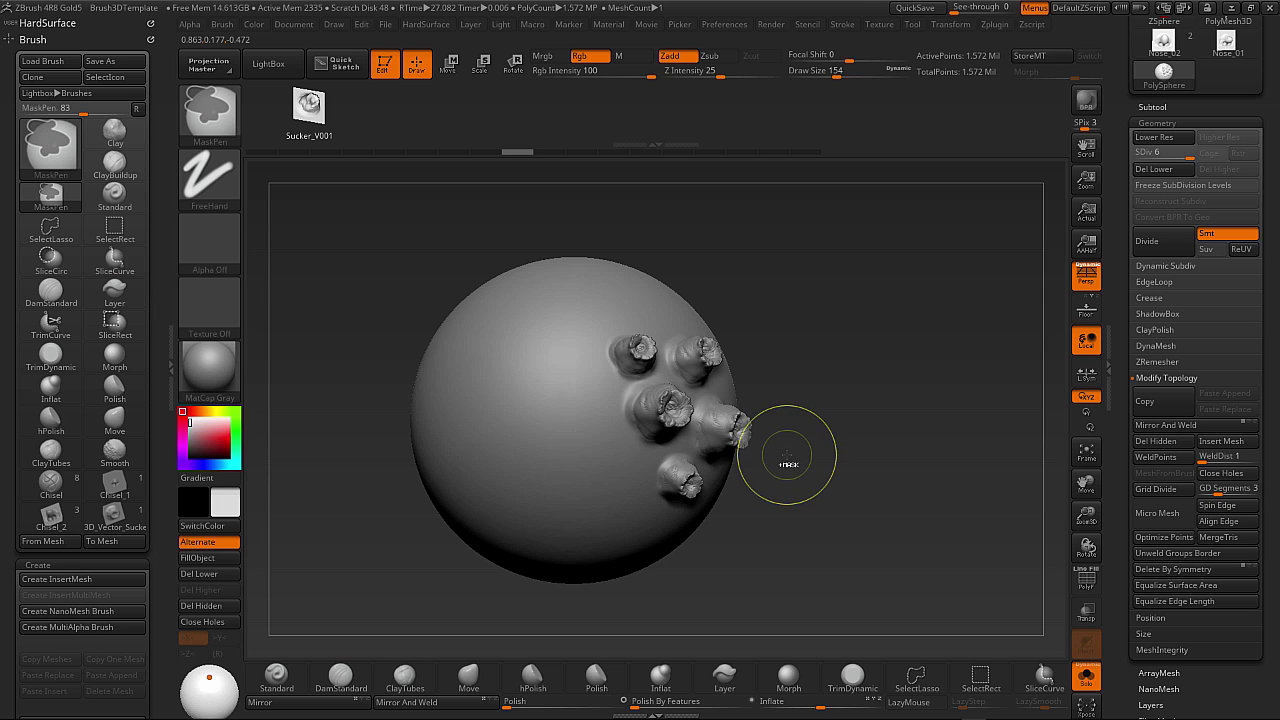
key(ctrl+z)
key(ctrl+z)
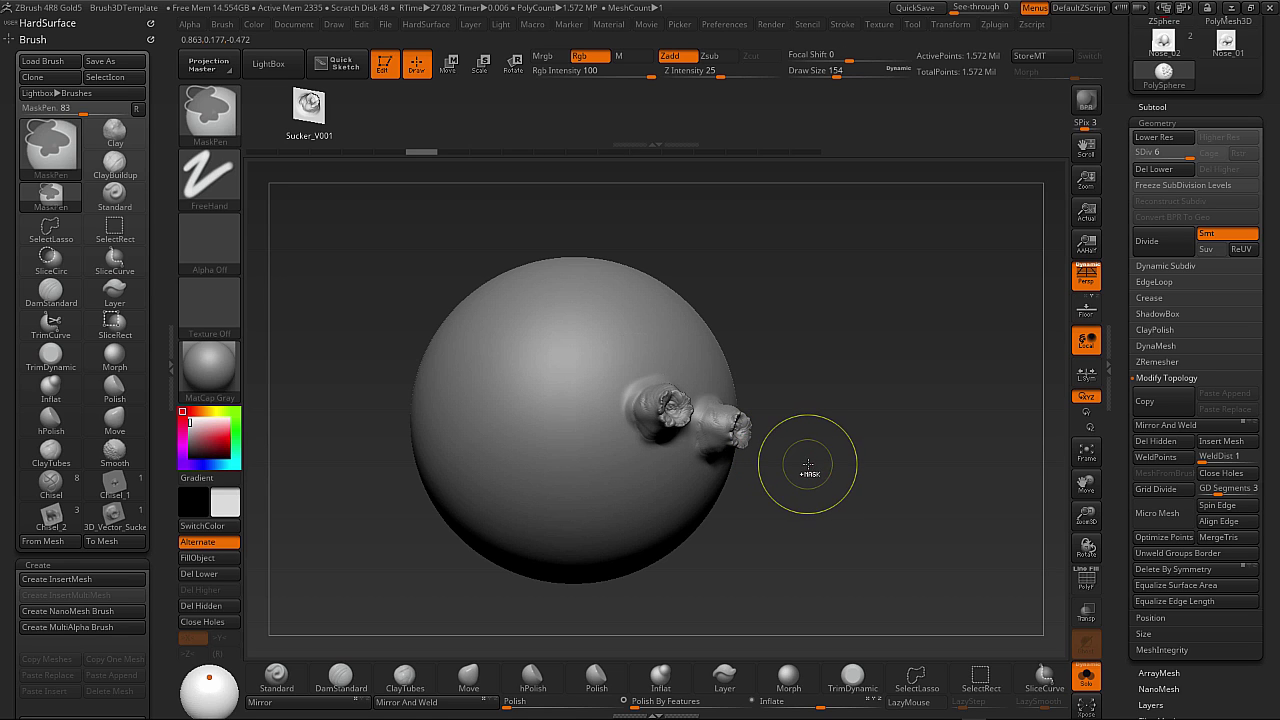
key(ctrl+z)
key(ctrl+z)
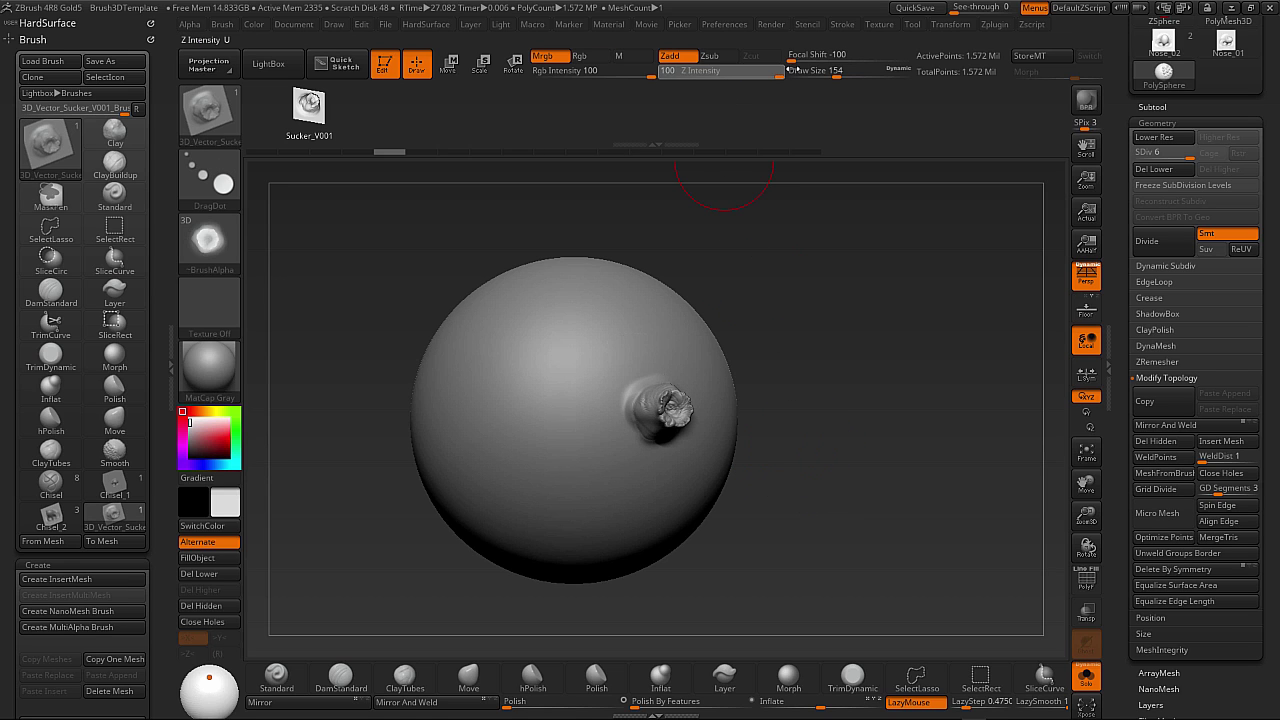
key(ctrl+z)
drag(851, 459, 818, 465)
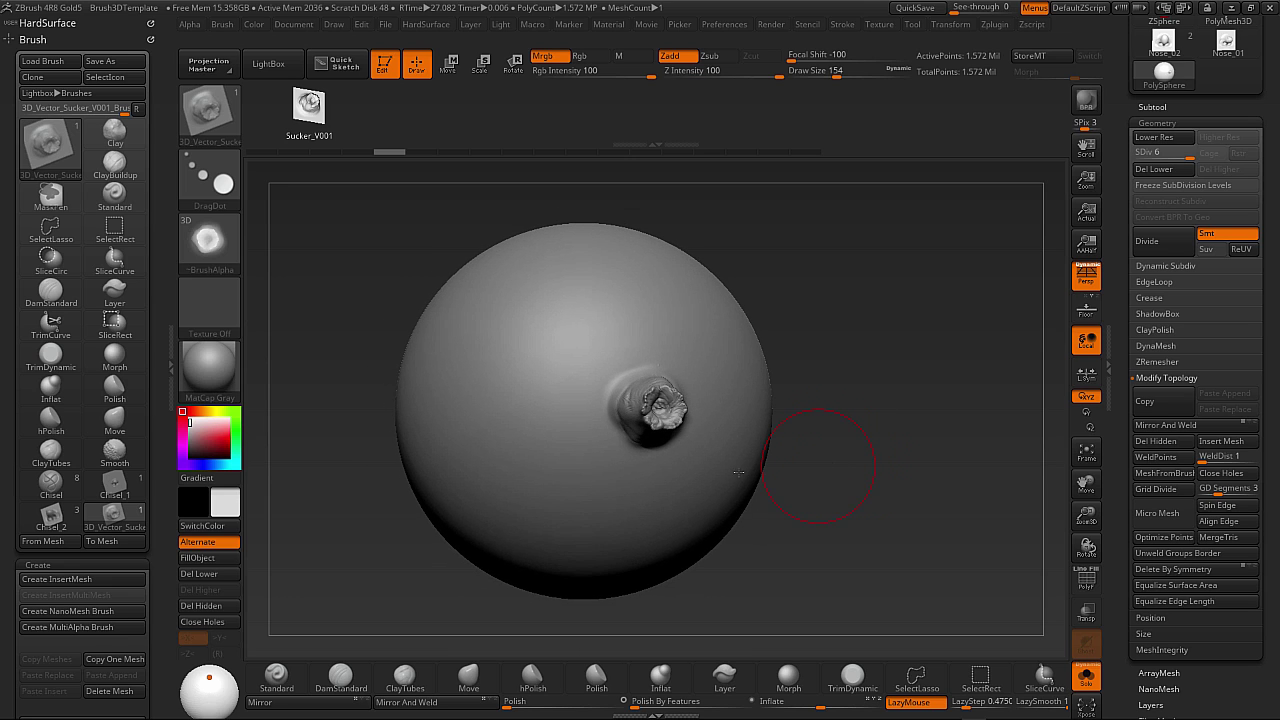
Load the NickZ_MonsterEars_Brushes.ZBP brush from the NickZ_MonsterEars folder within 3D_Vector_Brushes.
click(58, 64)
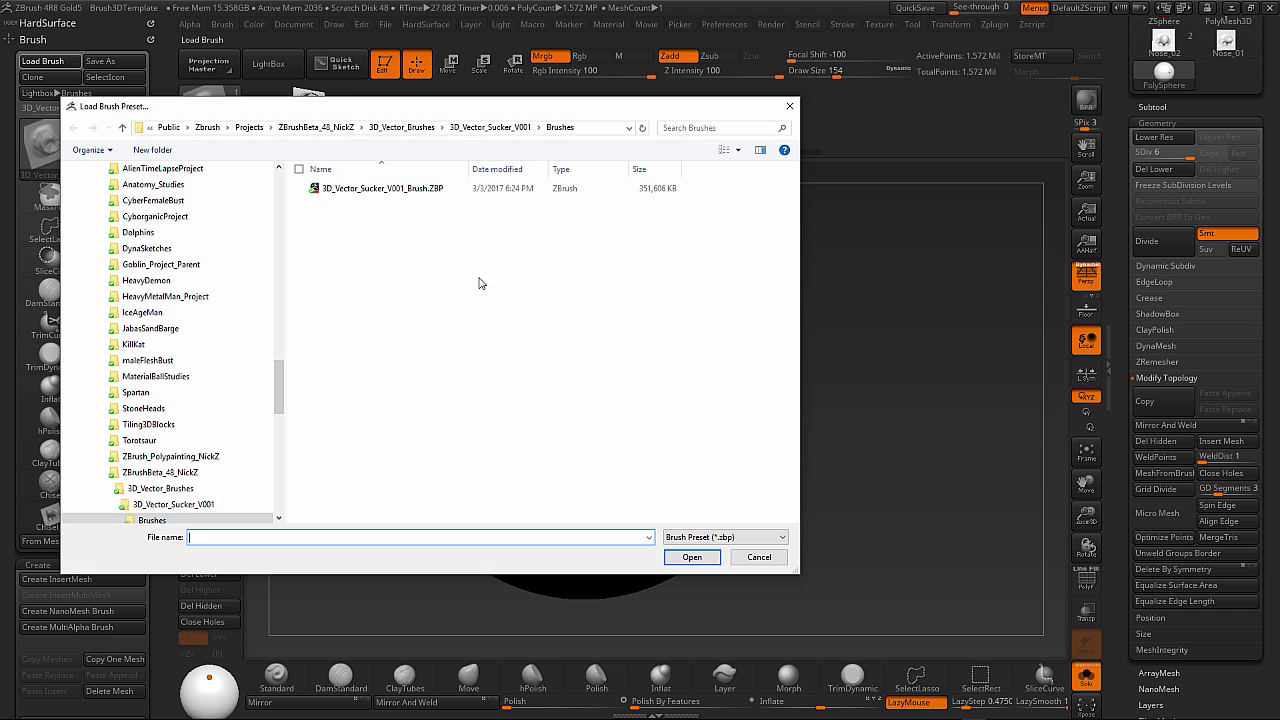
click(435, 128)
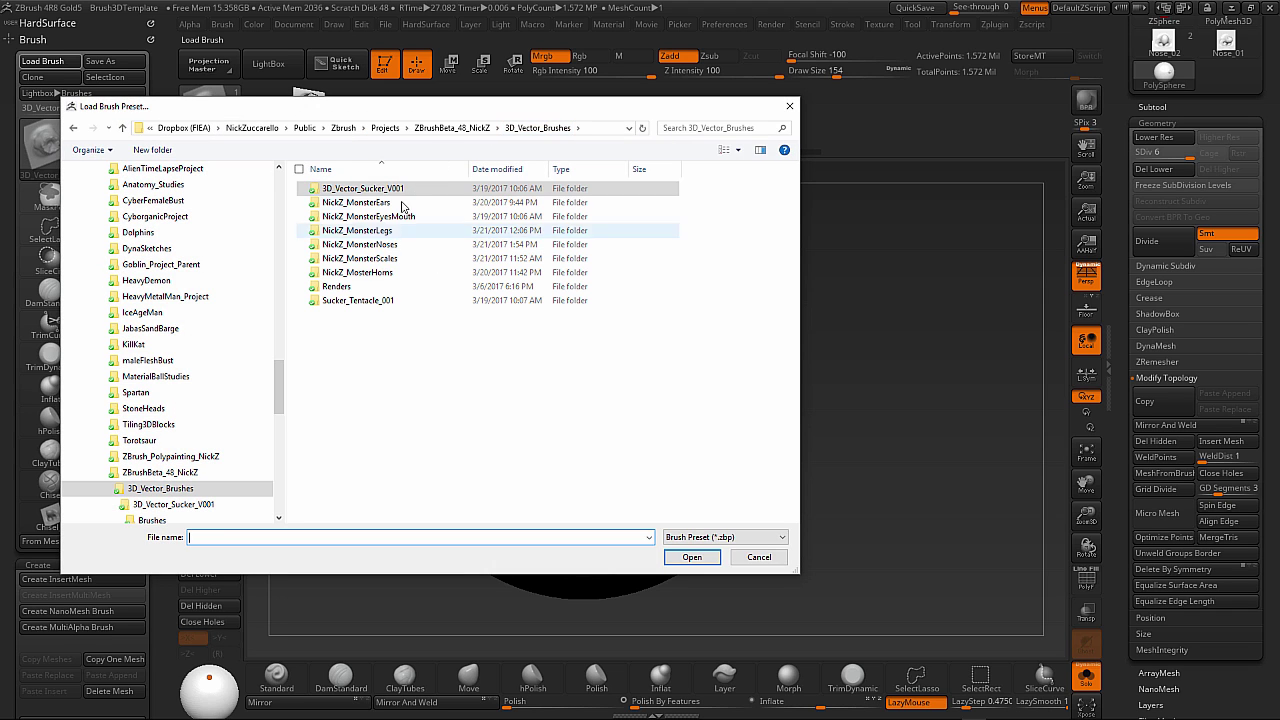
double_click(408, 204)
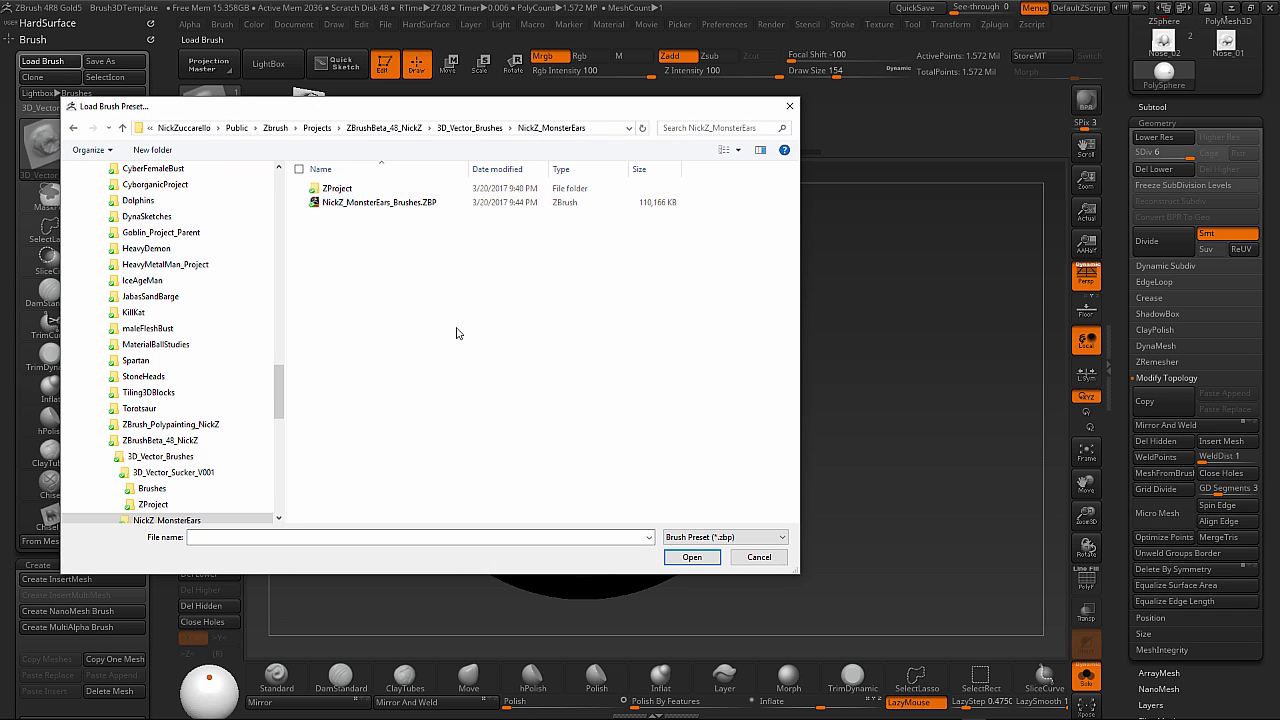
click(440, 203)
click(702, 558)
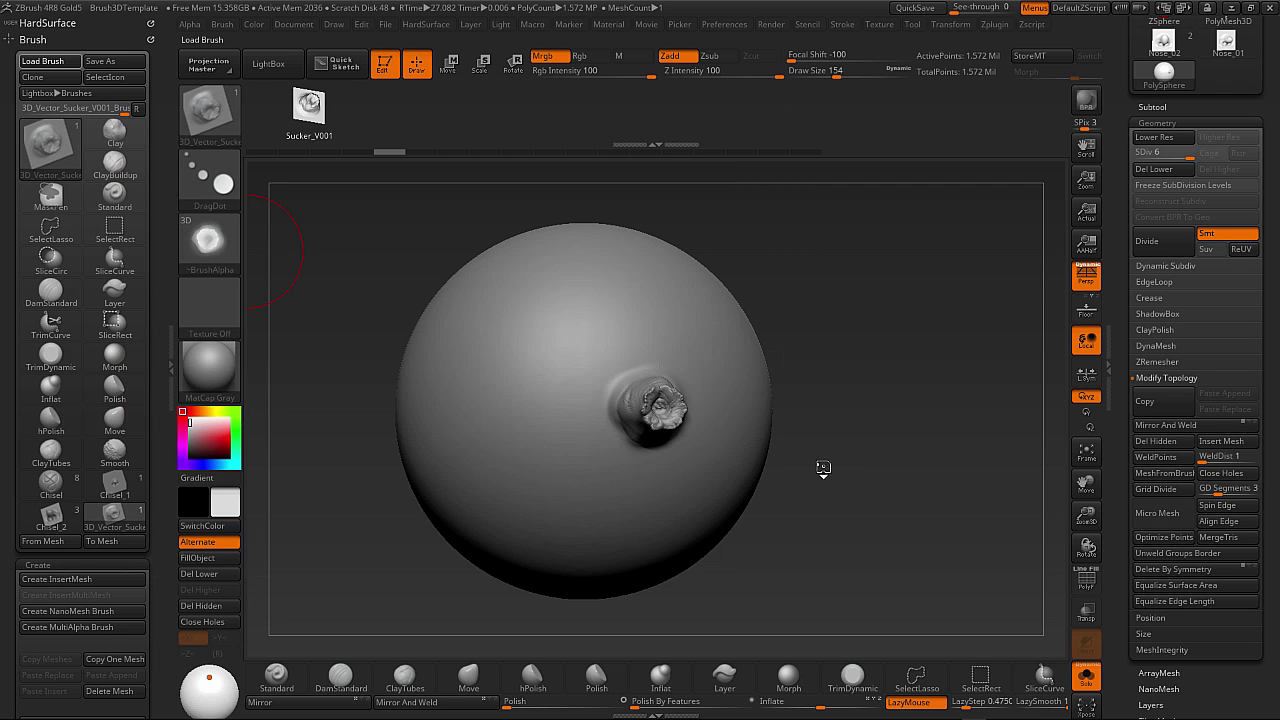
Stamp the first monster ear shape on the PolySphere just above the sucker.
drag(814, 490, 823, 486)
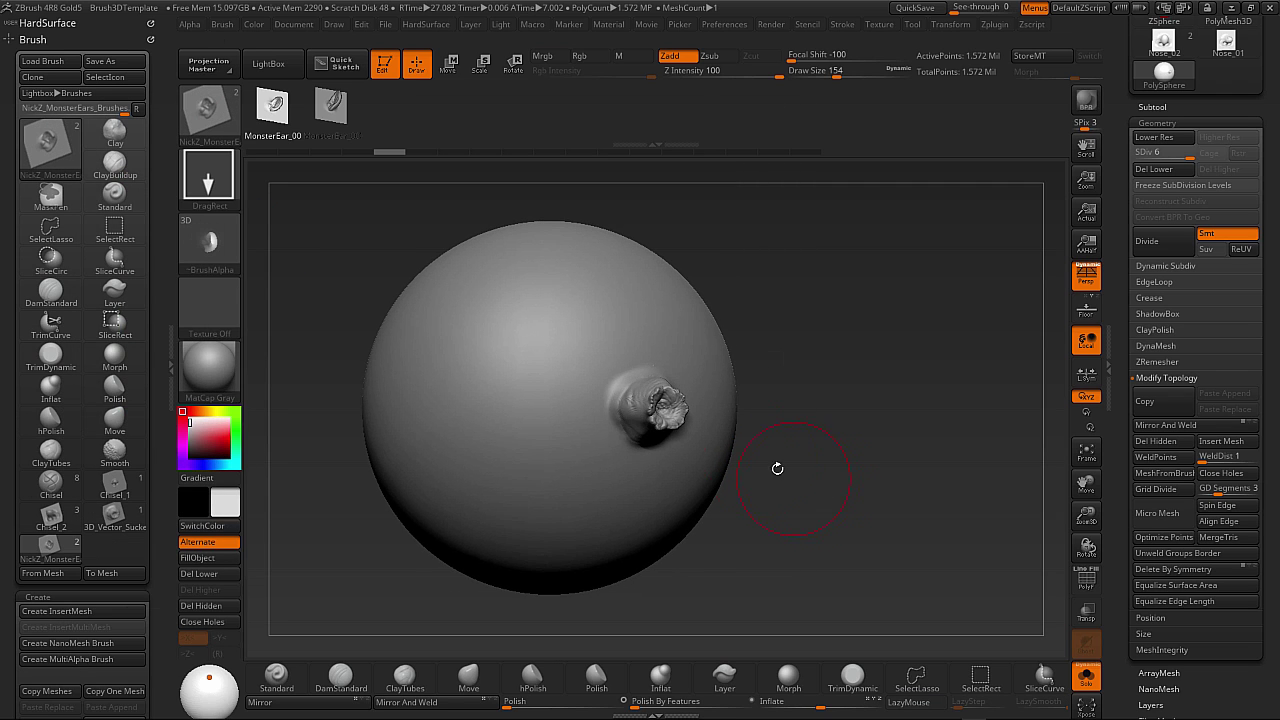
alt+drag(750, 336, 794, 364)
drag(794, 364, 868, 385)
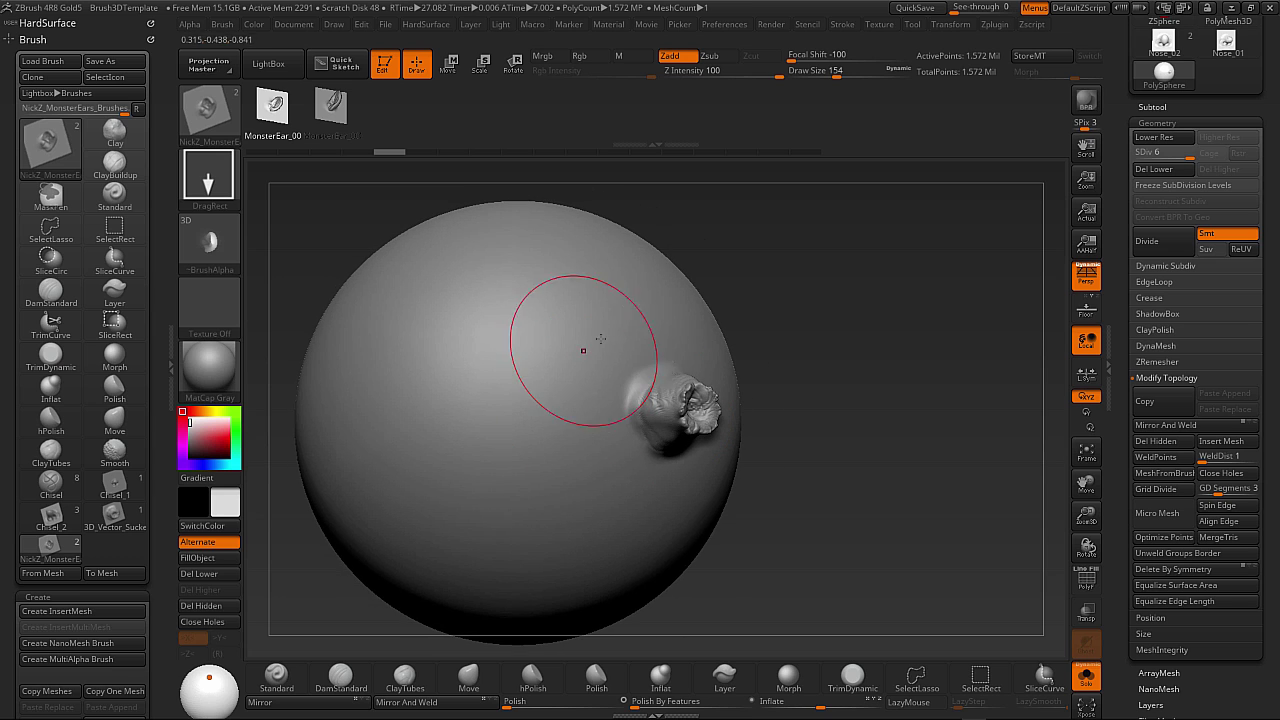
drag(609, 396, 606, 411)
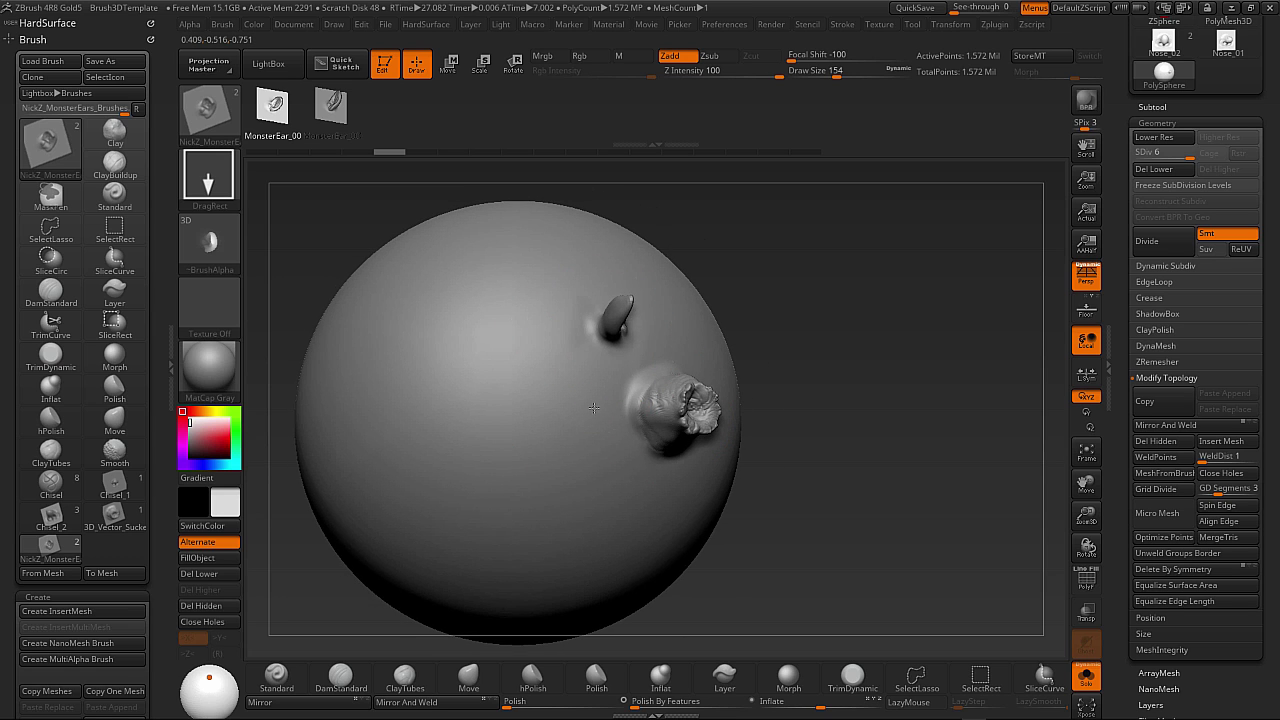
drag(843, 371, 488, 511)
Choose the second MonsterEar shape and stamp a larger, upward-pointing ear beside the first ear.
click(332, 106)
drag(651, 322, 705, 252)
drag(414, 543, 529, 471)
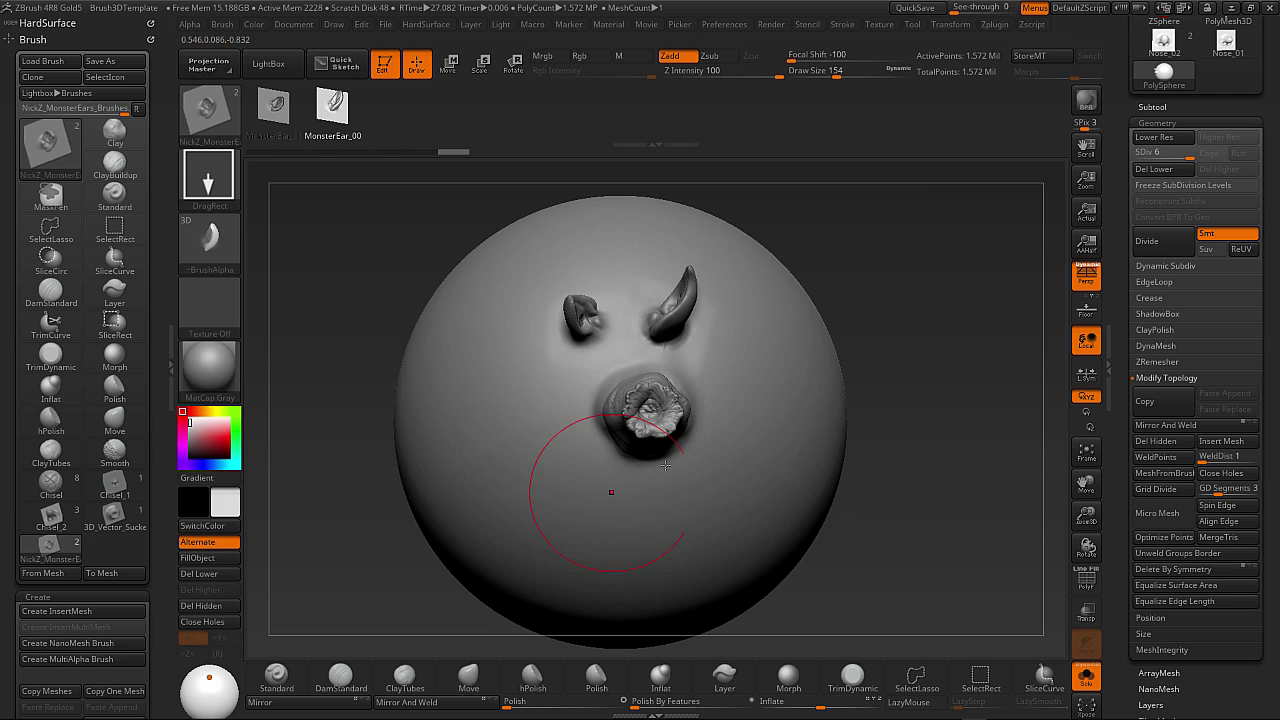
drag(850, 400, 863, 423)
Turn on the PolyFrame display to examine the mesh around the ears and sucker, and turn it off again.
click(1082, 586)
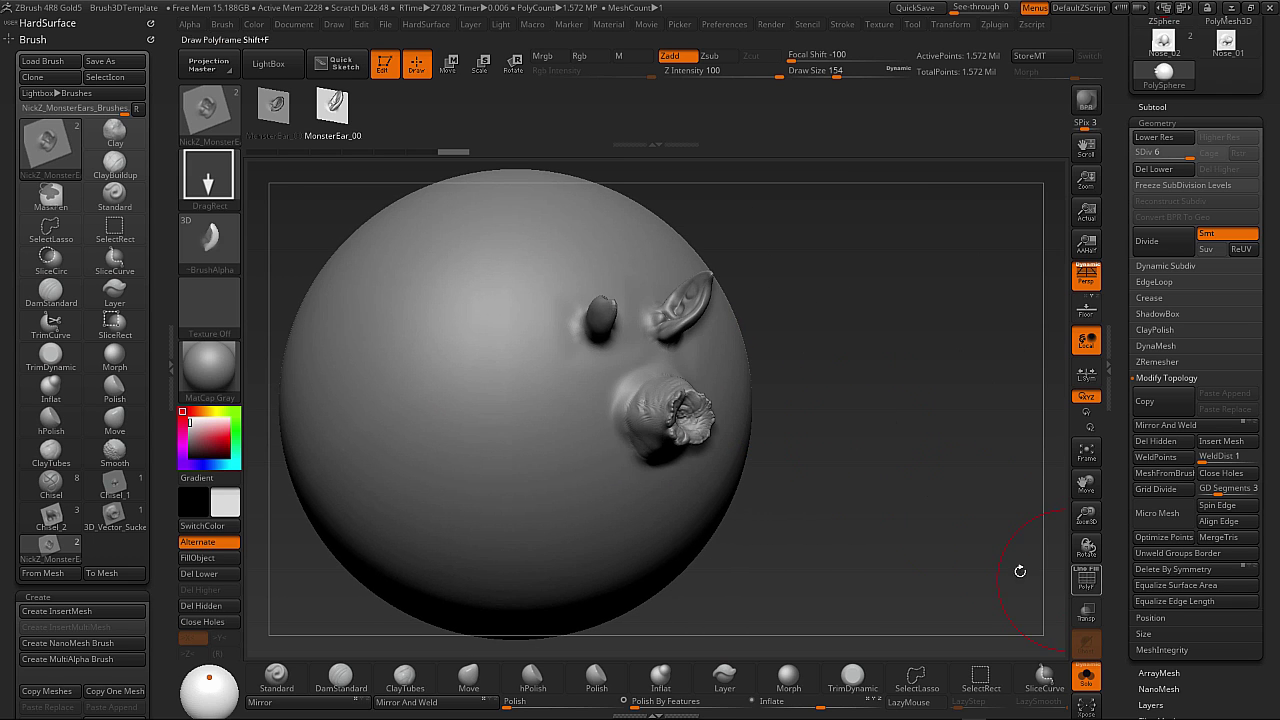
mouse_move(925, 517)
mouse_down()
mouse_move(867, 493)
mouse_move(690, 370)
mouse_up()
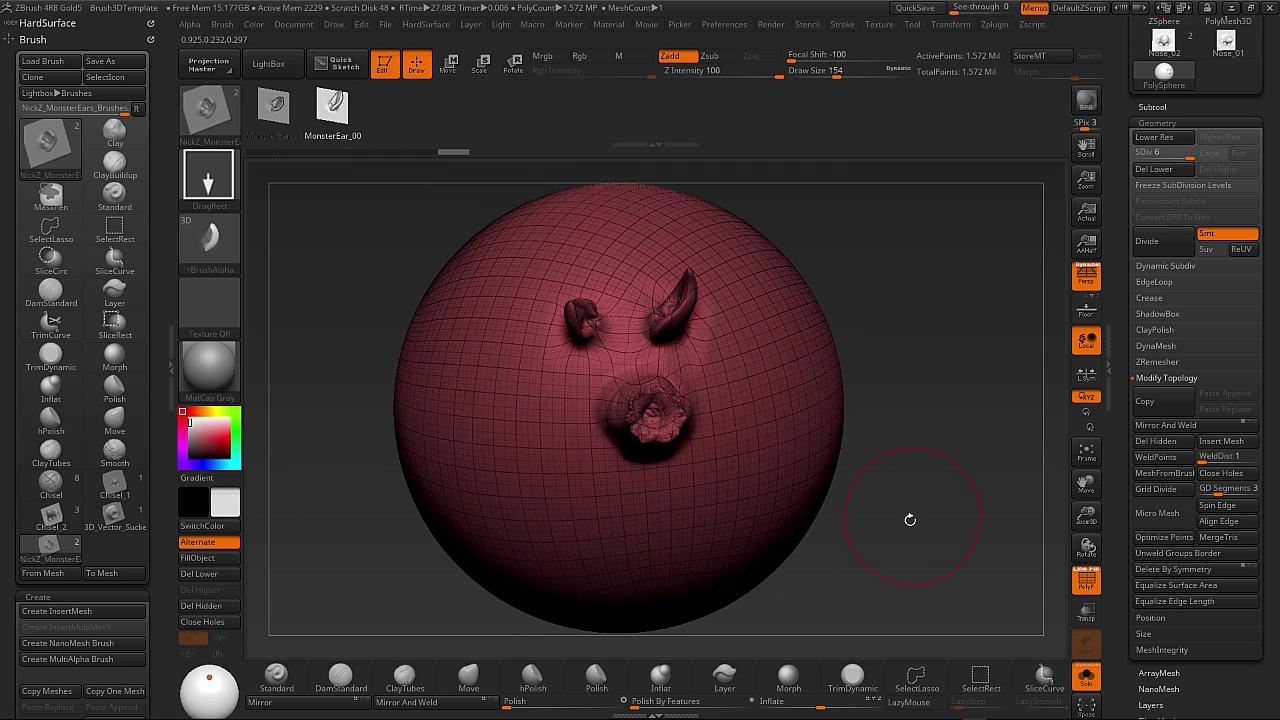
drag(910, 519, 1022, 571)
click(1076, 589)
drag(848, 488, 878, 539)
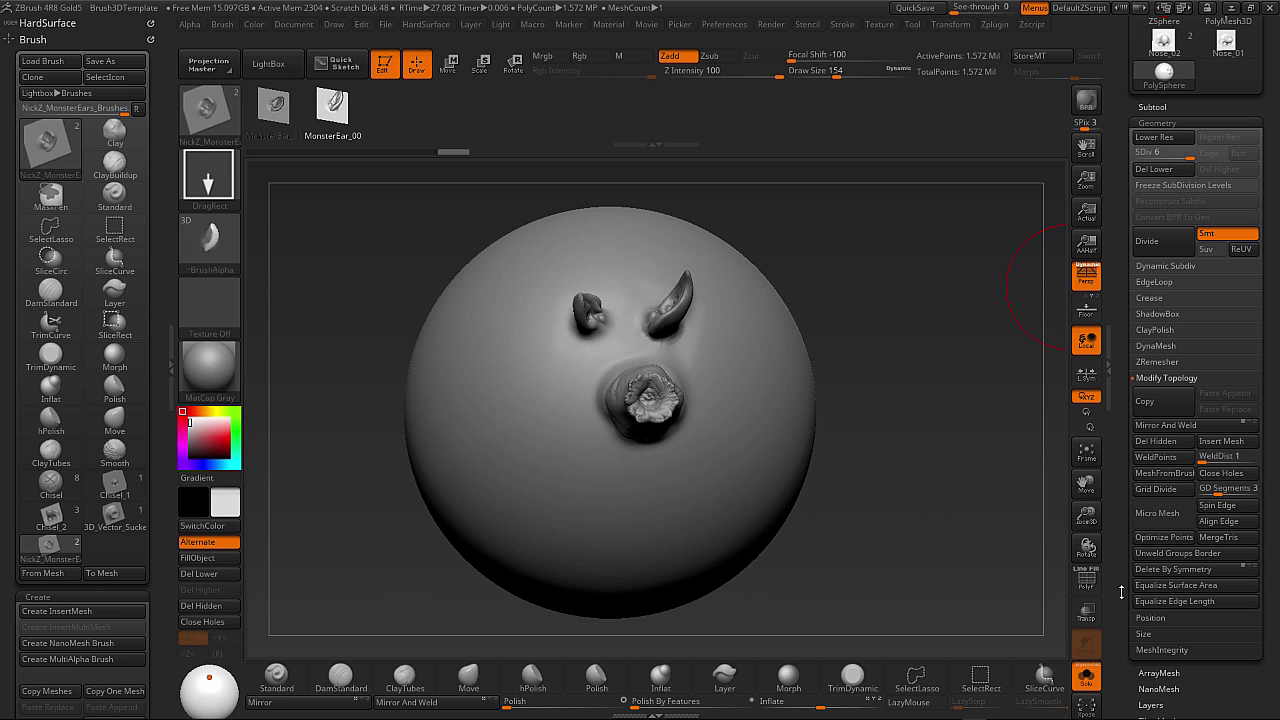
Convert the PolySphere to a DynaMesh at a resolution of 1200.
scroll(1177, 544, down, 5)
scroll(1210, 500, up, 2)
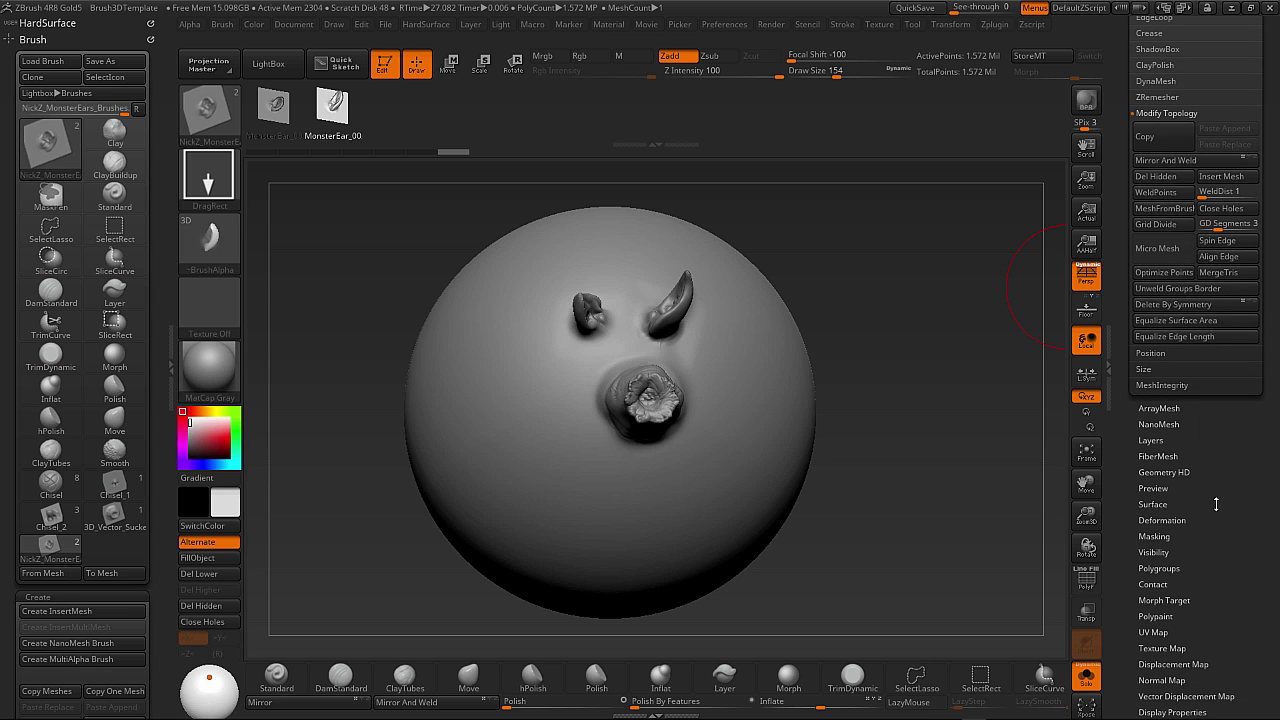
scroll(1213, 568, up, 4)
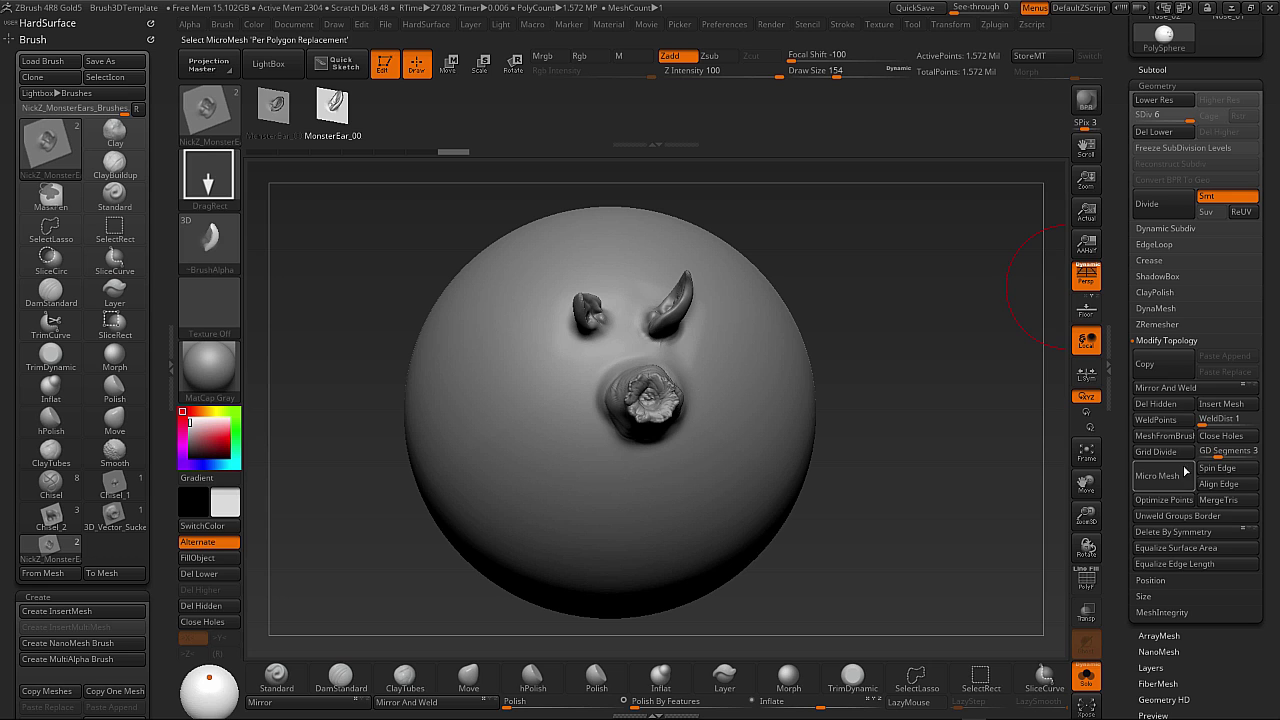
click(1168, 341)
click(1160, 308)
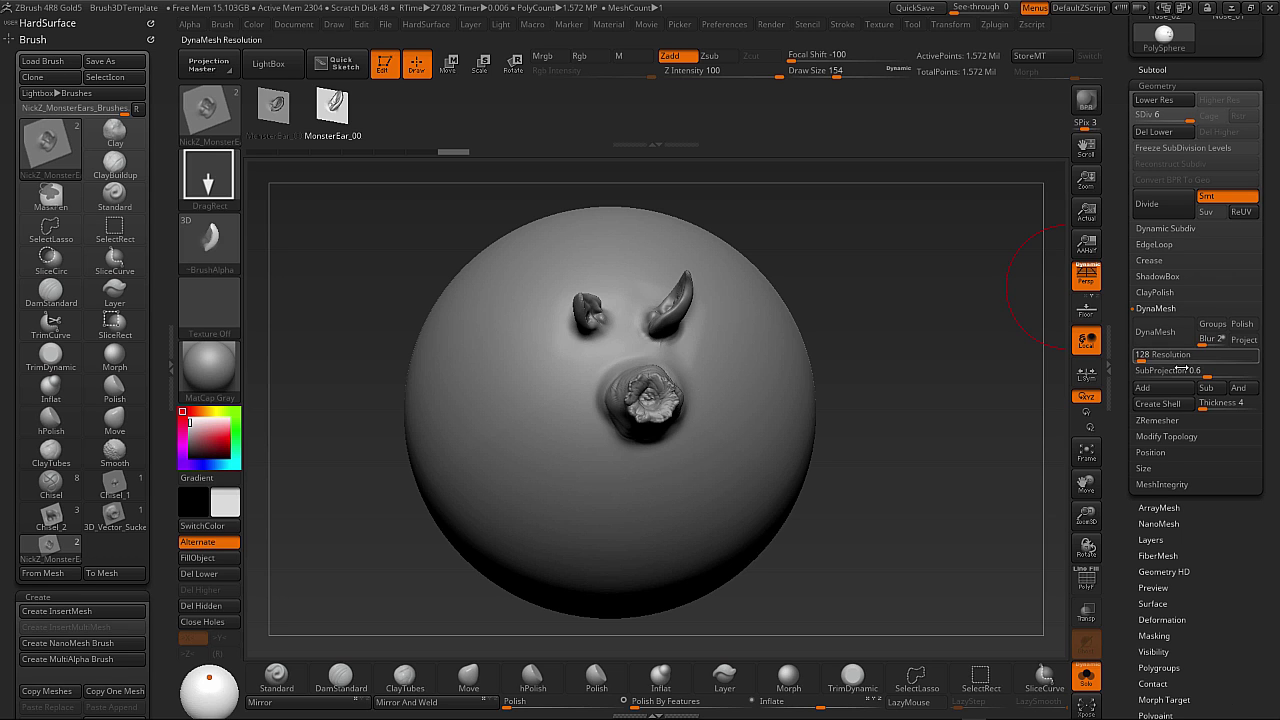
click(1160, 354)
text(1320)
click(1147, 354)
text(700)
key(Return)
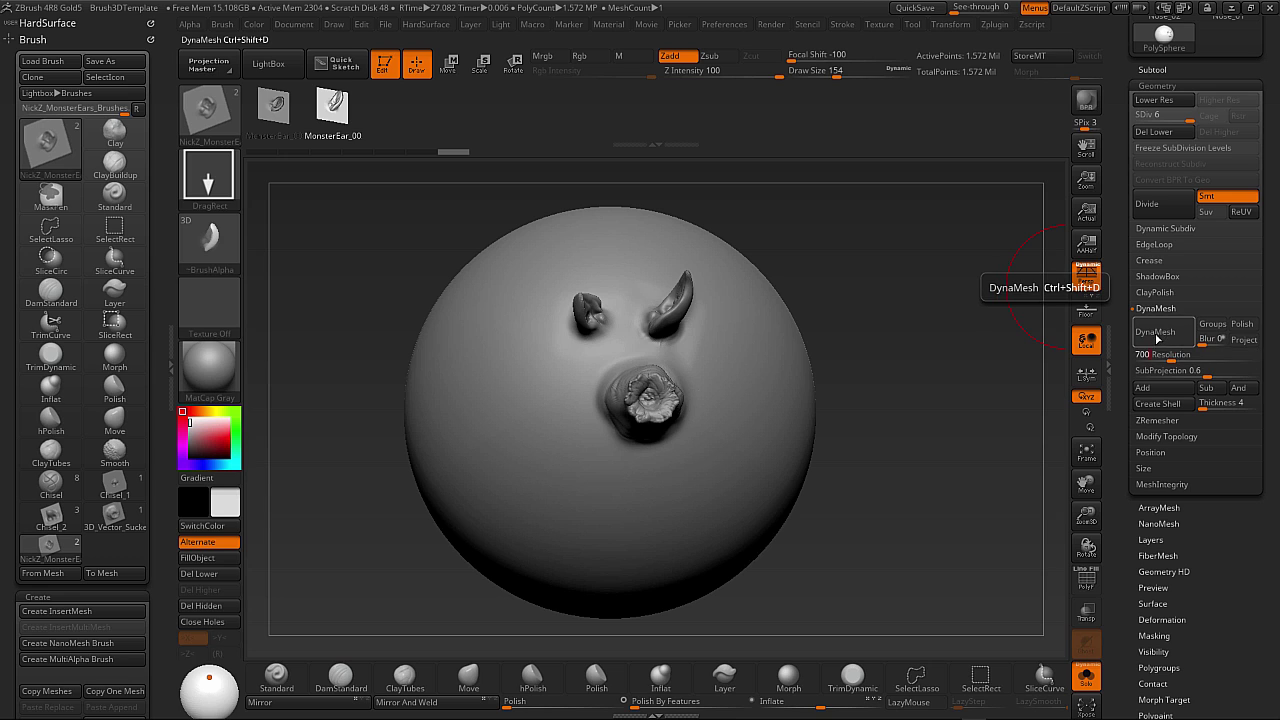
click(1156, 334)
click(1035, 364)
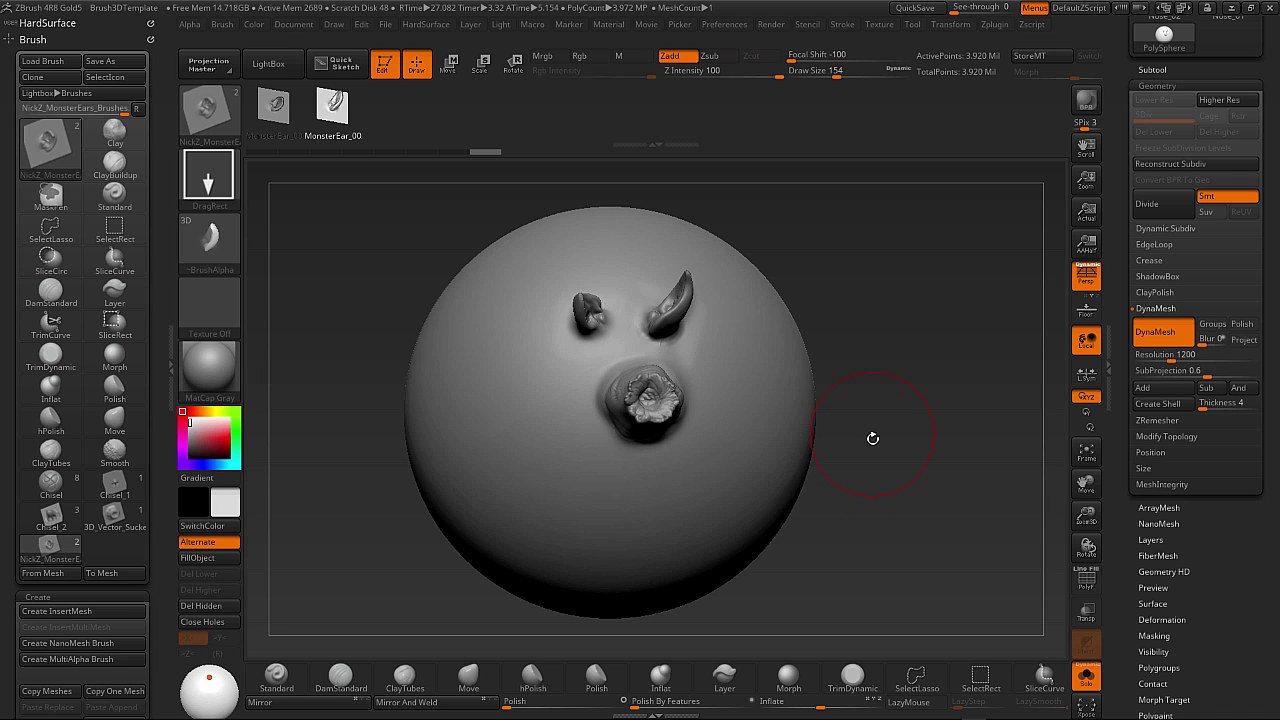
Set the Draw Size to 65 and examine the remeshed ears and sucker from several angles.
mouse_move(871, 437)
mouse_down()
mouse_move(894, 502)
mouse_move(882, 483)
mouse_up()
key(s)
mouse_move(610, 434)
mouse_down()
mouse_move(588, 432)
mouse_move(613, 424)
mouse_up()
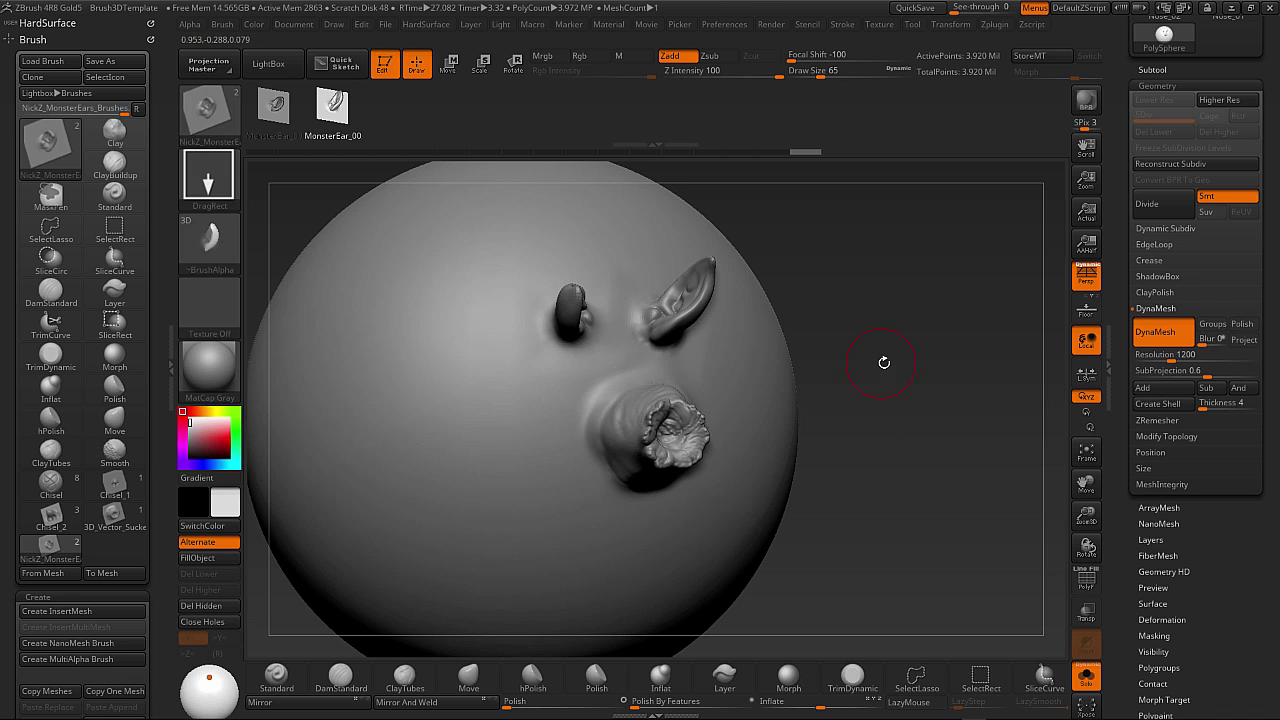
drag(883, 360, 679, 357)
shift+drag(530, 299, 577, 320)
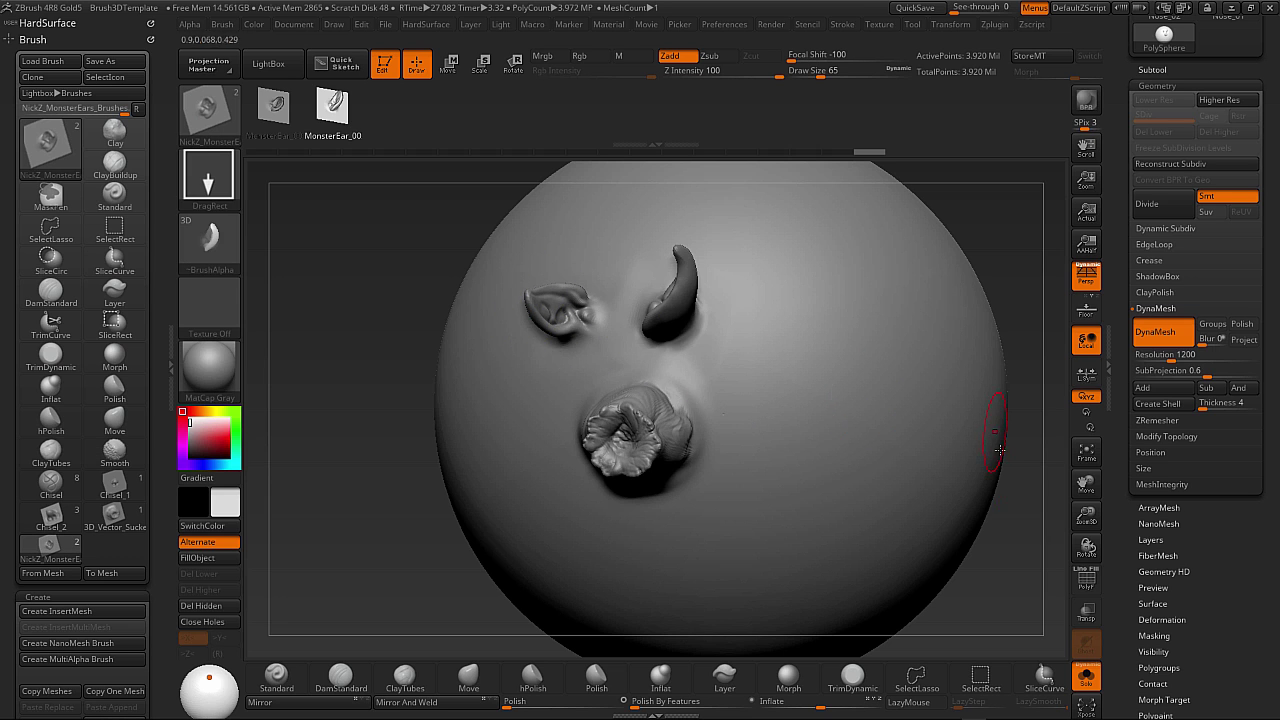
alt+drag(996, 509, 1004, 534)
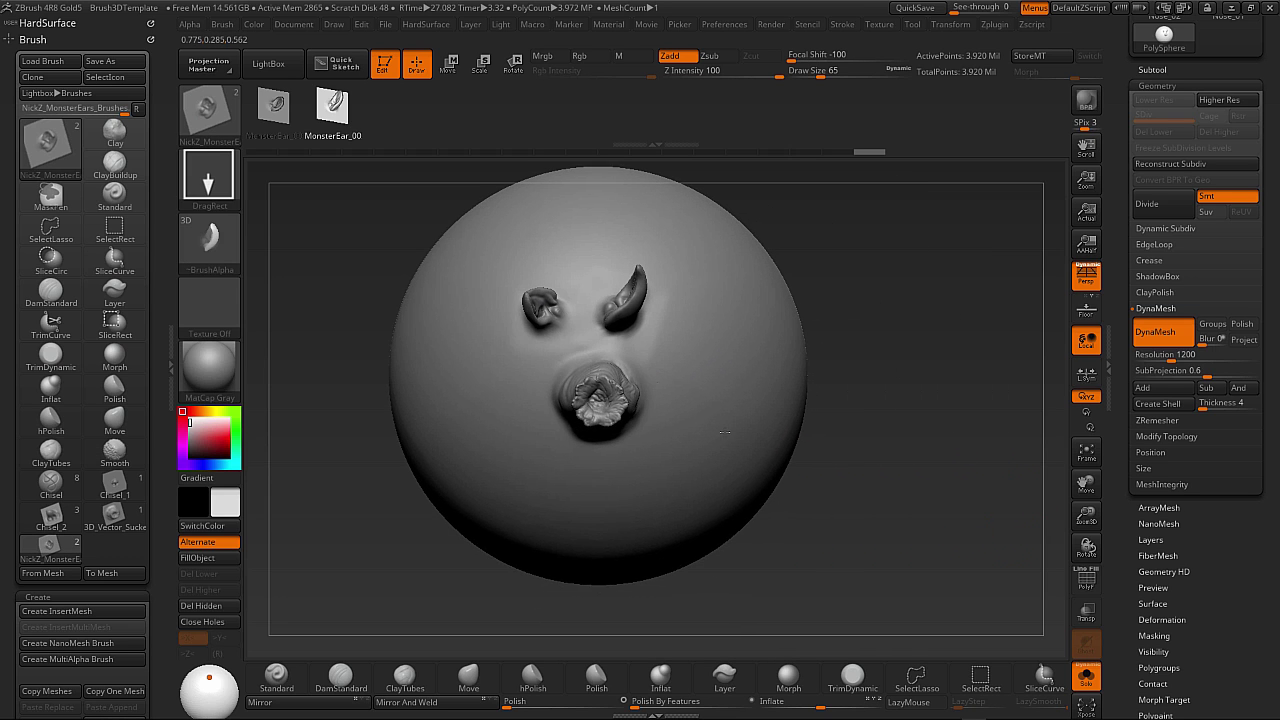
Stamp a small ear beside the sucker, below the first ear, and update the DynaMesh.
drag(525, 362, 526, 414)
drag(925, 444, 892, 463)
ctrl+drag(987, 513, 862, 594)
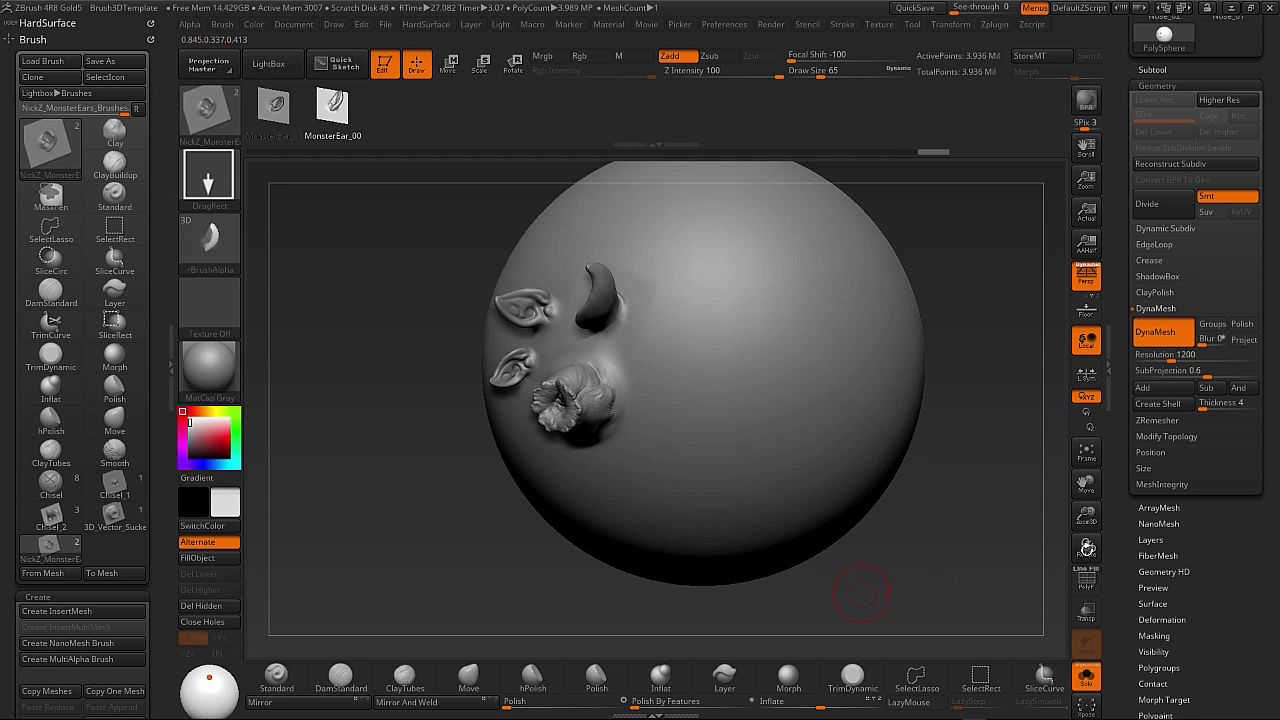
Turn on the PolyFrame display to examine the updated mesh around the new ear, and turn it off again.
click(1087, 582)
click(1087, 582)
drag(913, 548, 866, 480)
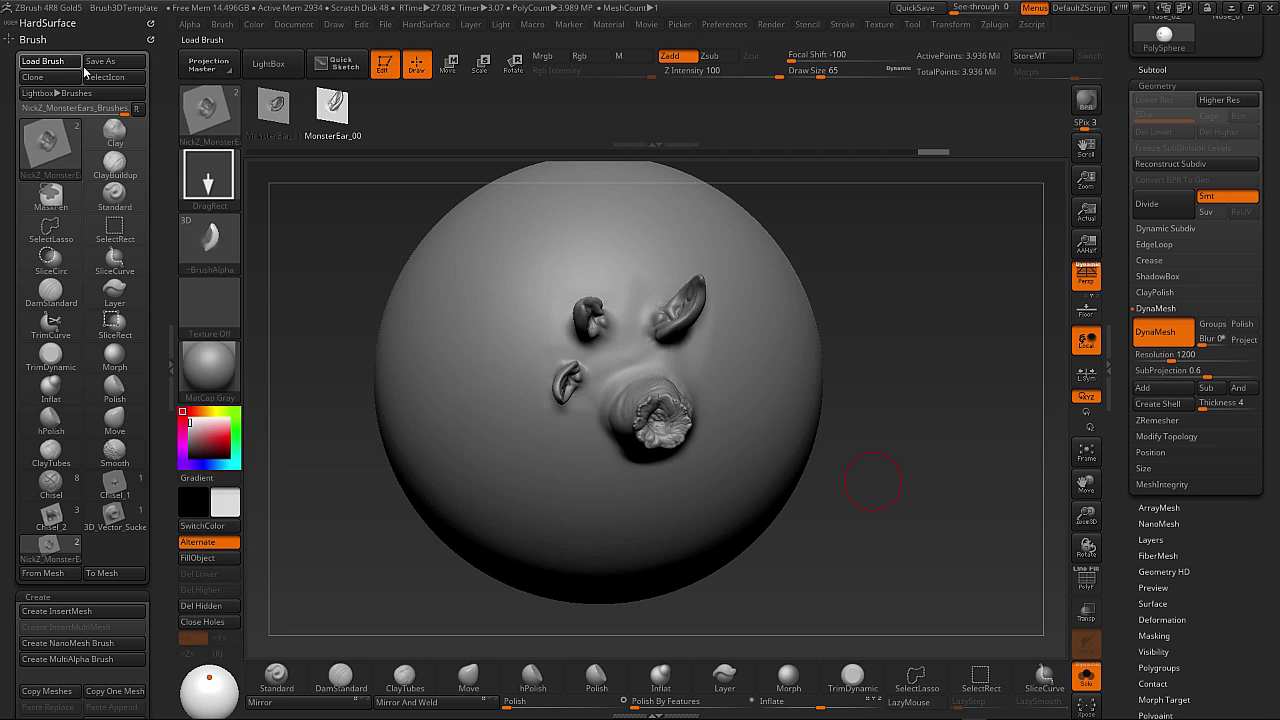
Load the NickZ_MonsterEyesMouth.ZBP brush from the Brushes folder inside NickZ_MonsterEyesMouth.
click(81, 64)
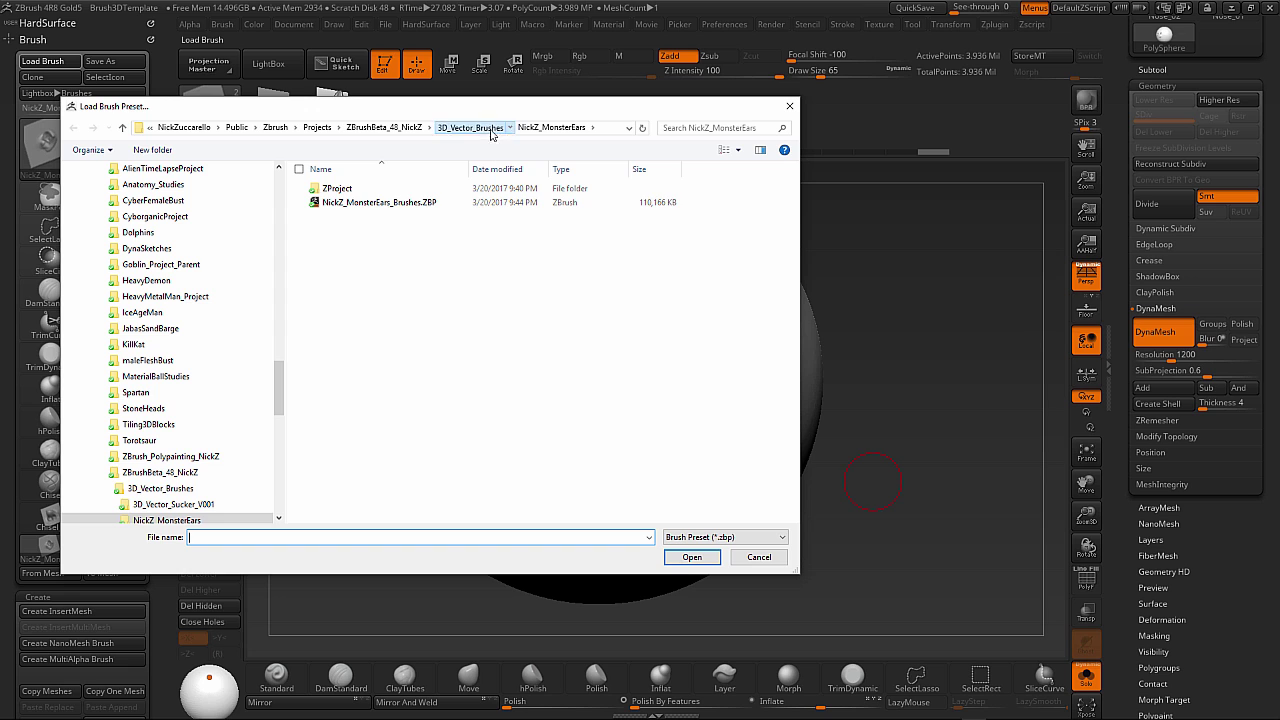
click(495, 127)
double_click(421, 227)
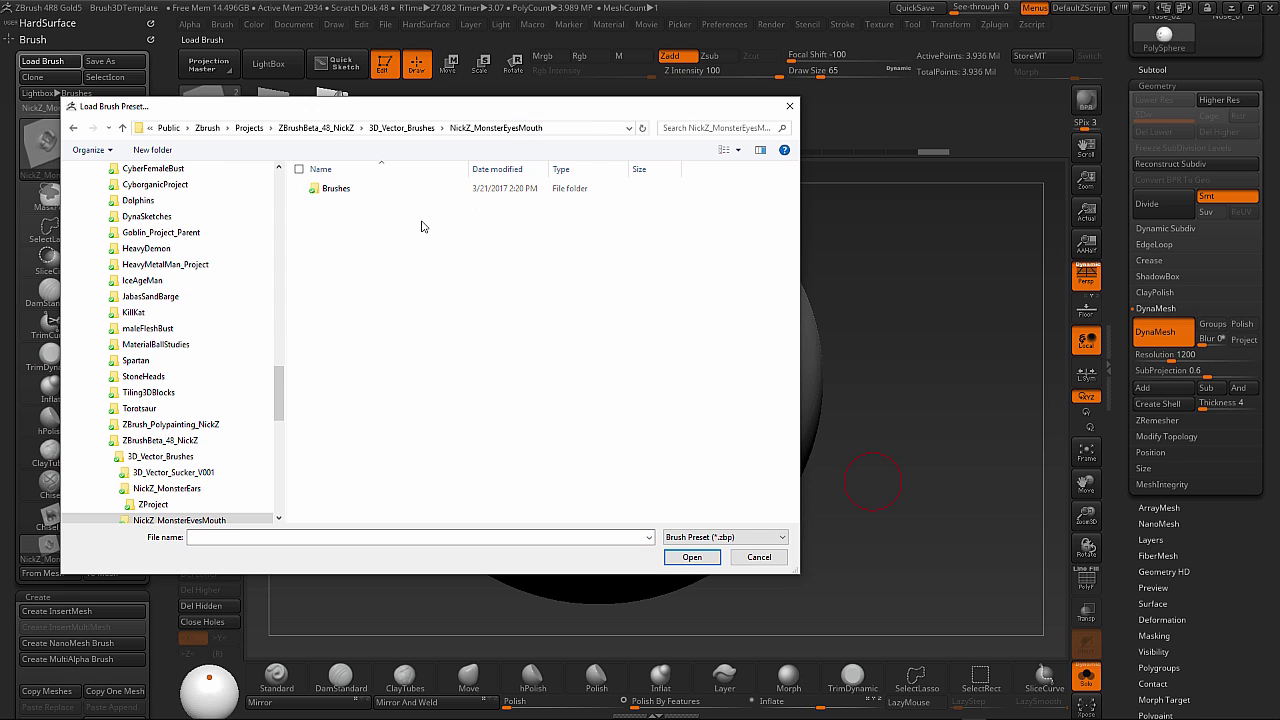
click(364, 192)
double_click(407, 188)
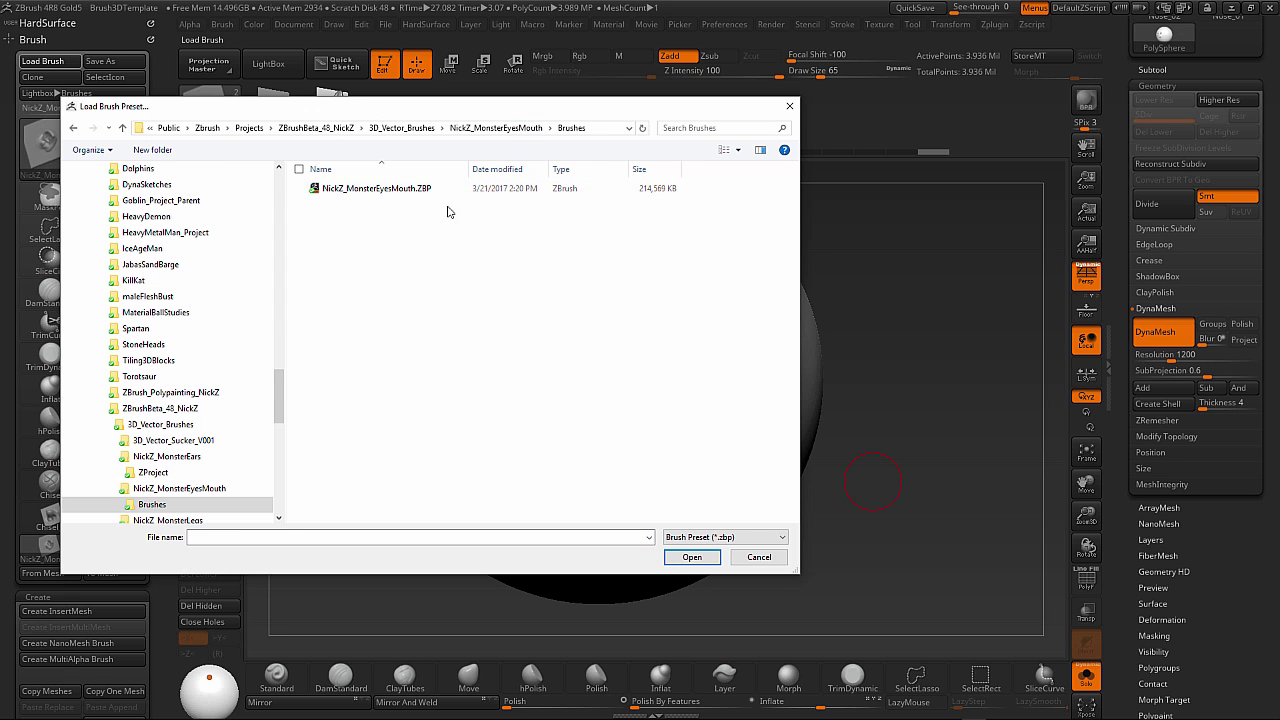
click(452, 190)
click(692, 557)
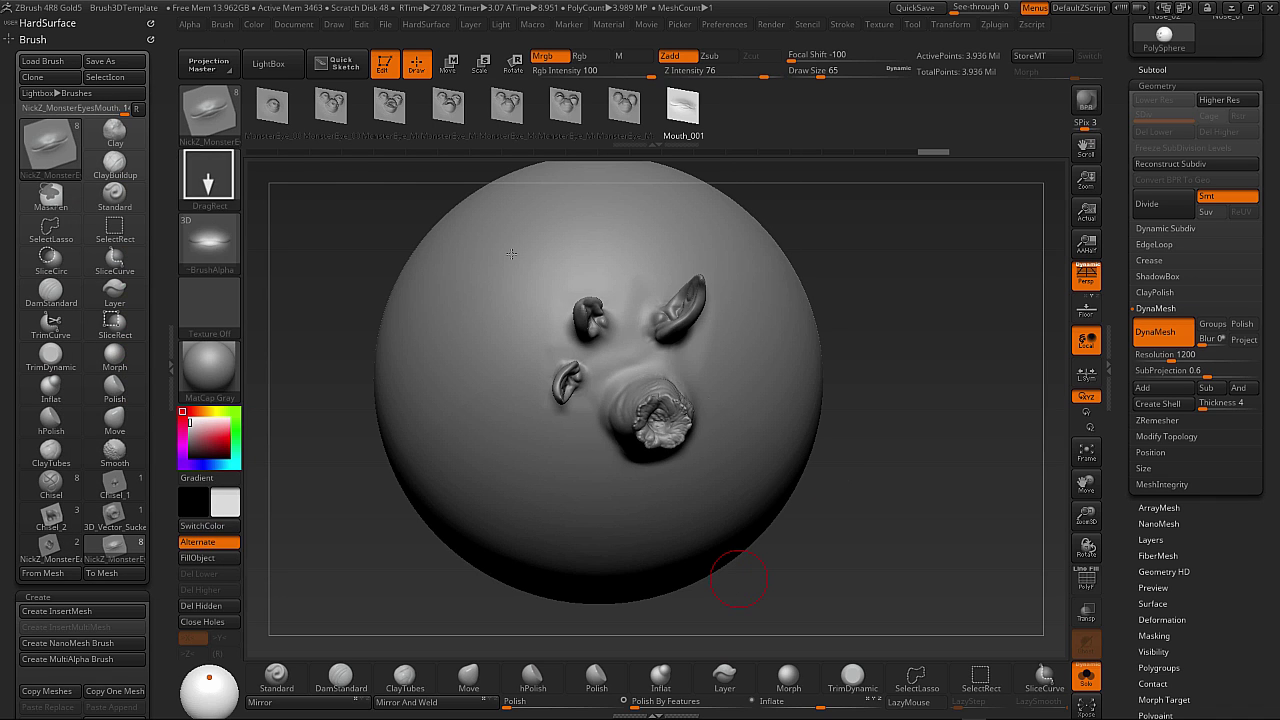
Choose the first MonsterEye shape and stamp a single eye on the PolySphere beside the ears.
click(274, 107)
drag(856, 534, 932, 528)
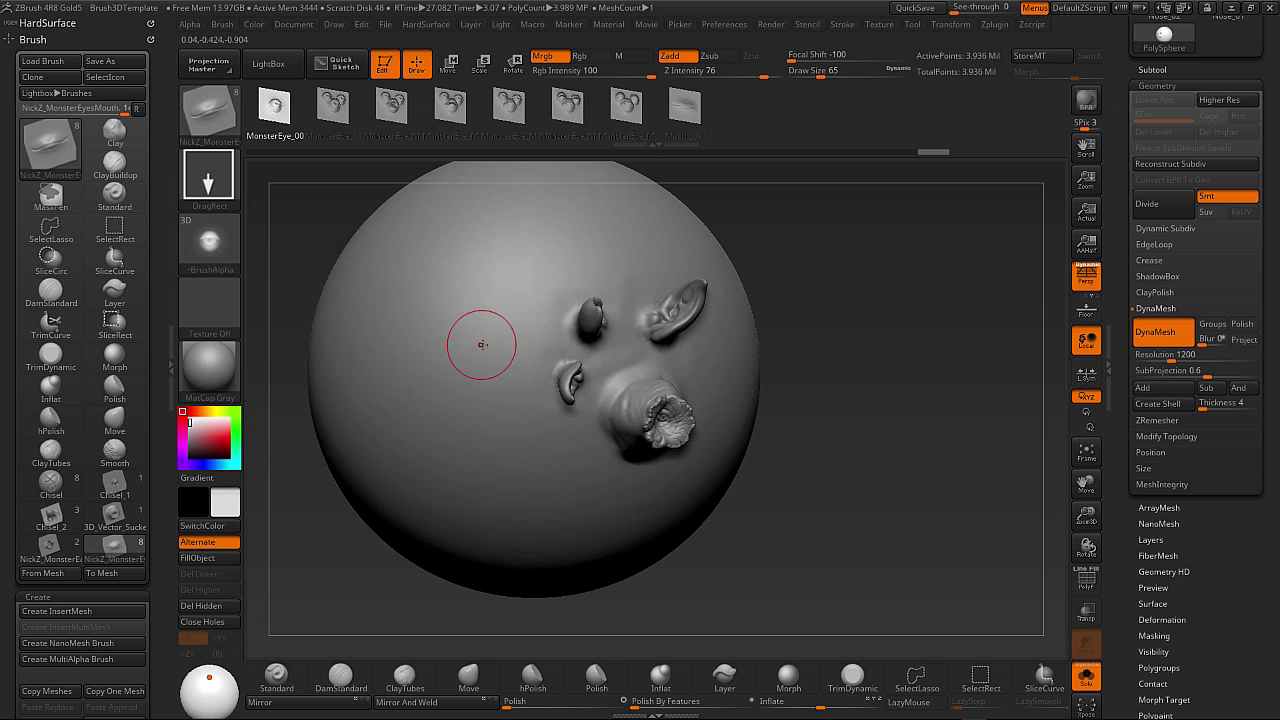
drag(482, 344, 498, 372)
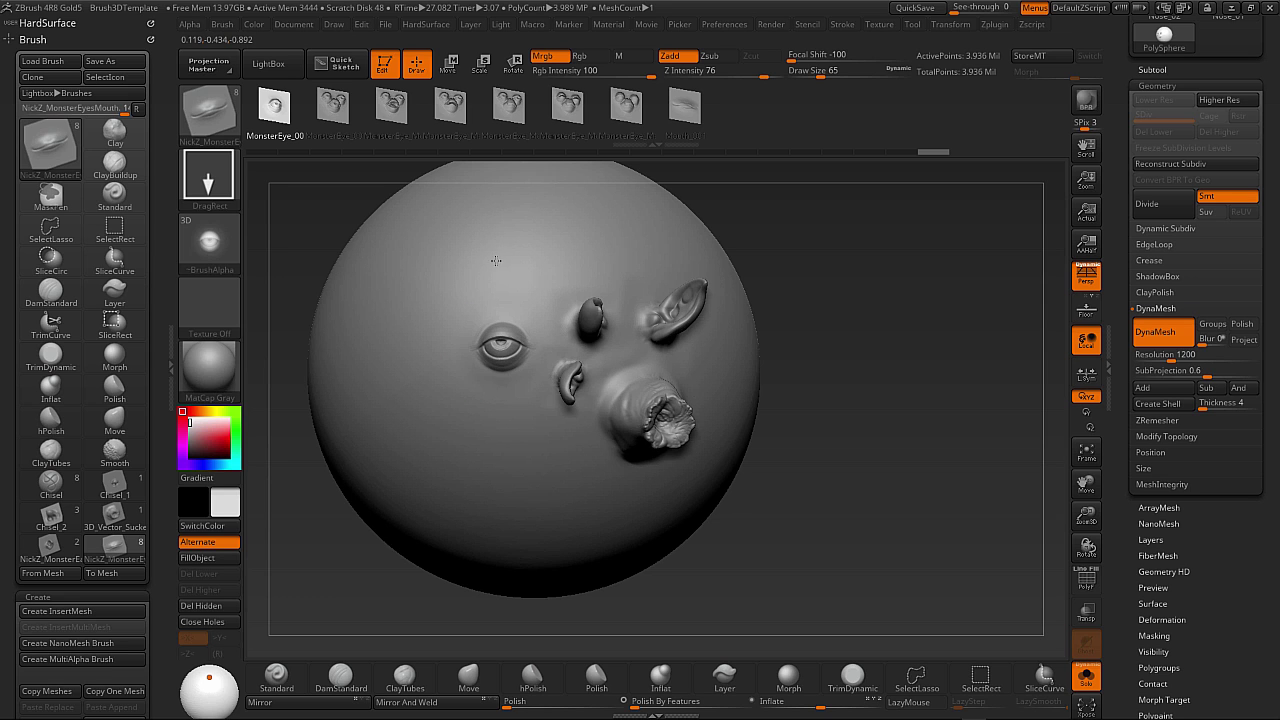
mouse_move(819, 385)
mouse_down()
mouse_move(894, 429)
mouse_move(890, 462)
mouse_up()
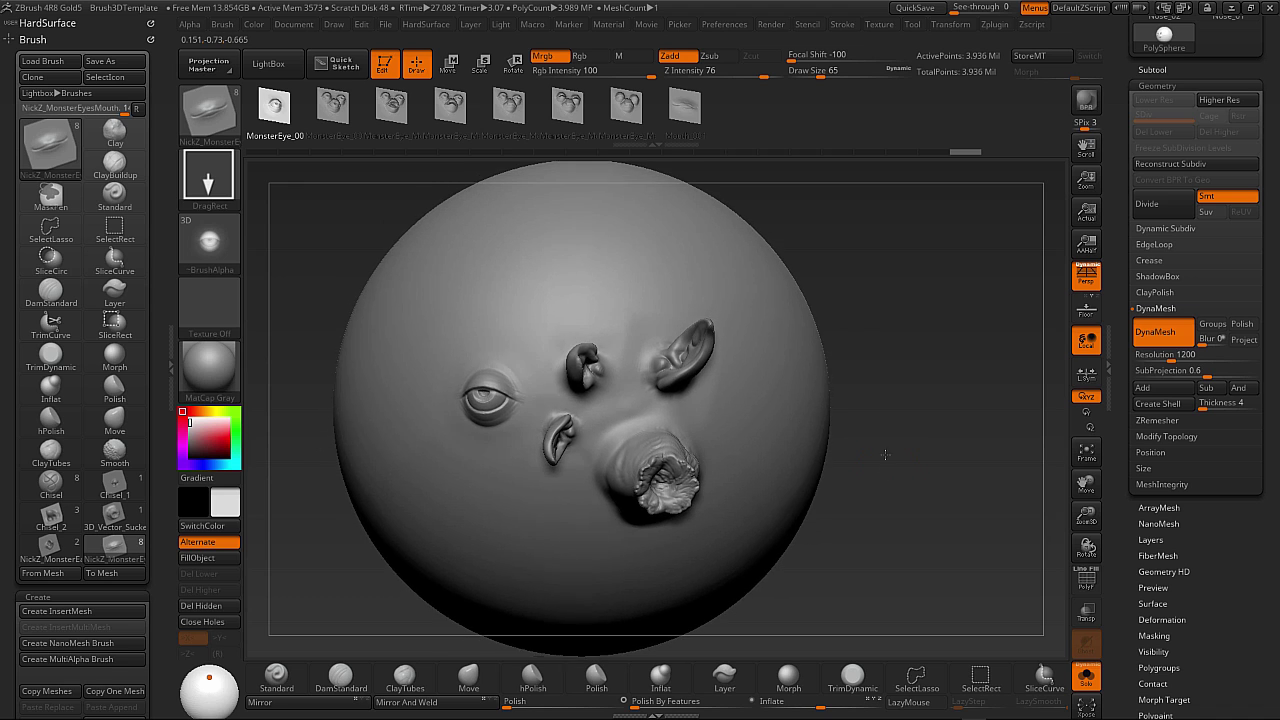
Choose the second MonsterEye shape and stamp the three-eye cluster above the single eye.
click(333, 105)
drag(586, 334, 532, 277)
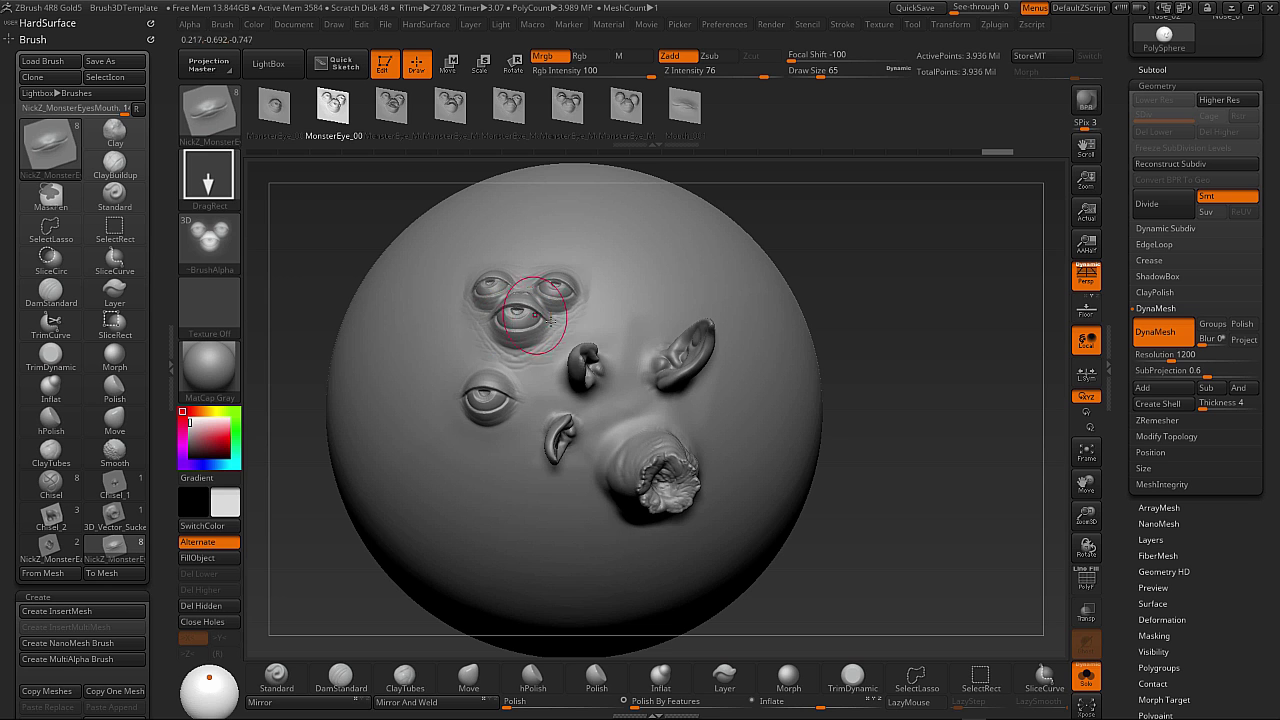
drag(852, 302, 860, 372)
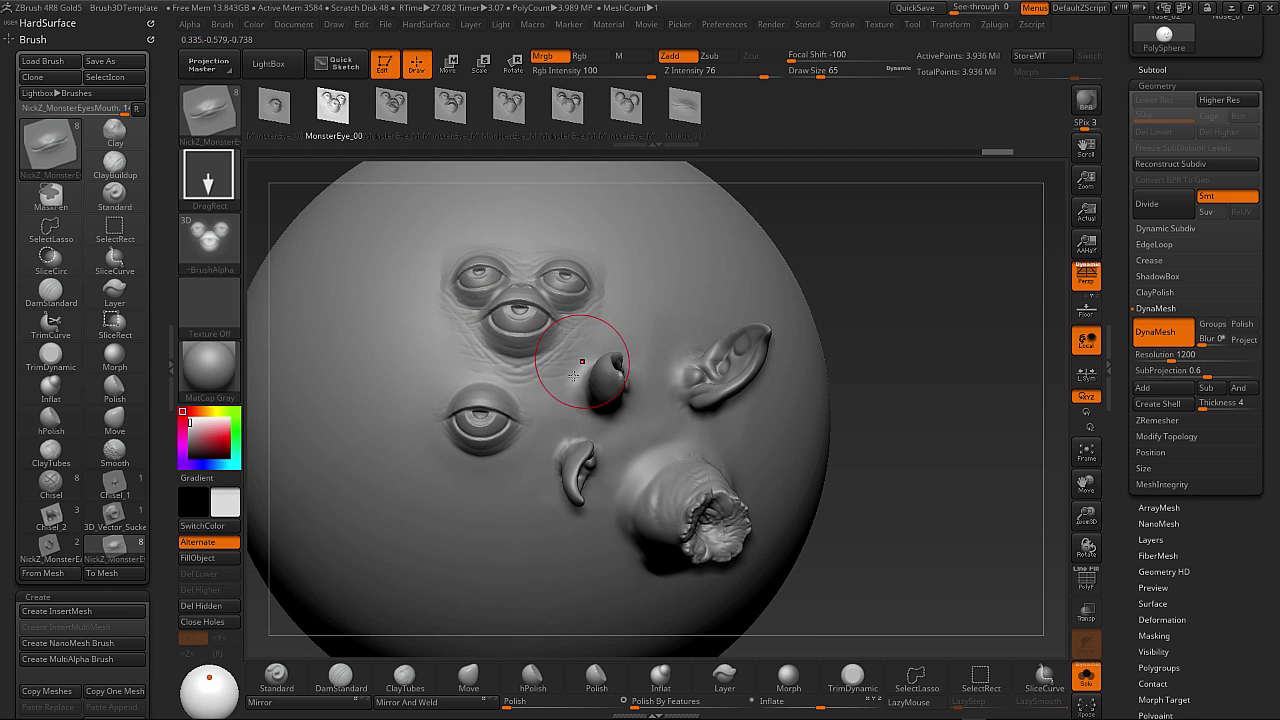
Smooth the surface around the three-eye cluster.
drag(886, 270, 848, 275)
mouse_move(552, 367)
shift+mouse_down()
mouse_move(490, 368)
mouse_move(450, 285)
shift+mouse_up()
shift+drag(466, 240, 498, 238)
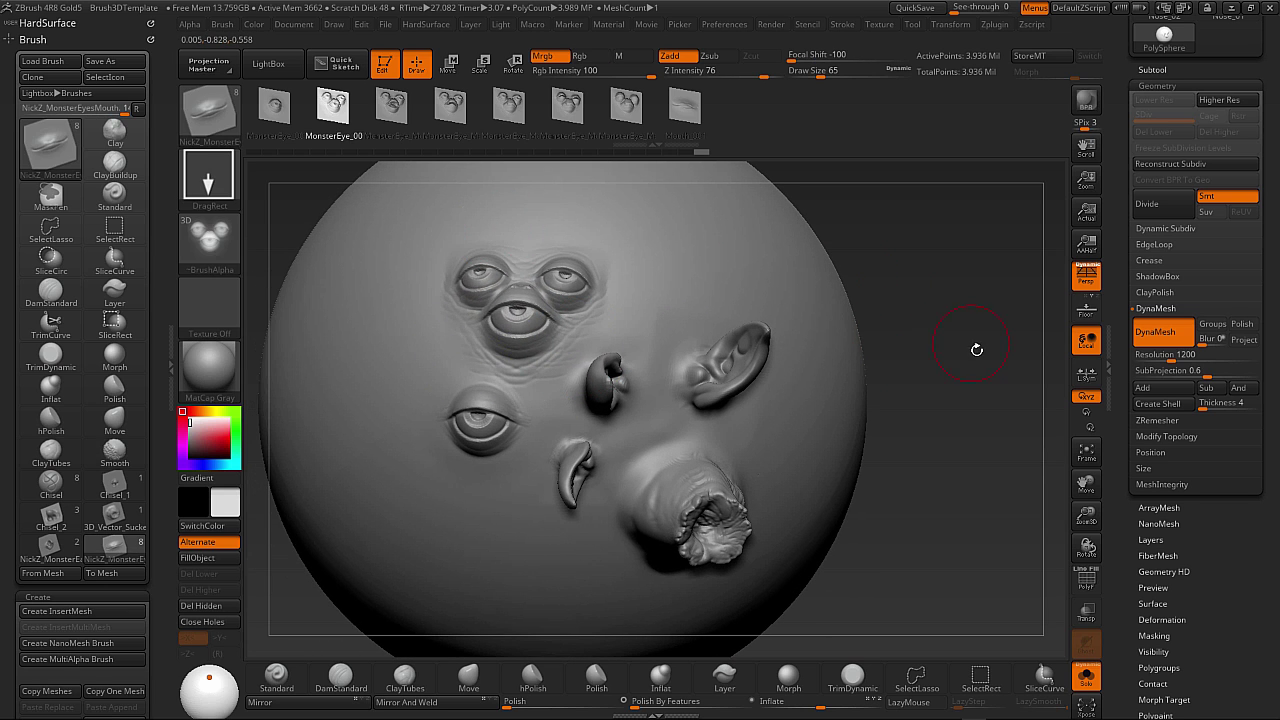
mouse_move(975, 350)
mouse_down()
mouse_move(952, 383)
mouse_move(936, 378)
mouse_move(886, 423)
mouse_up()
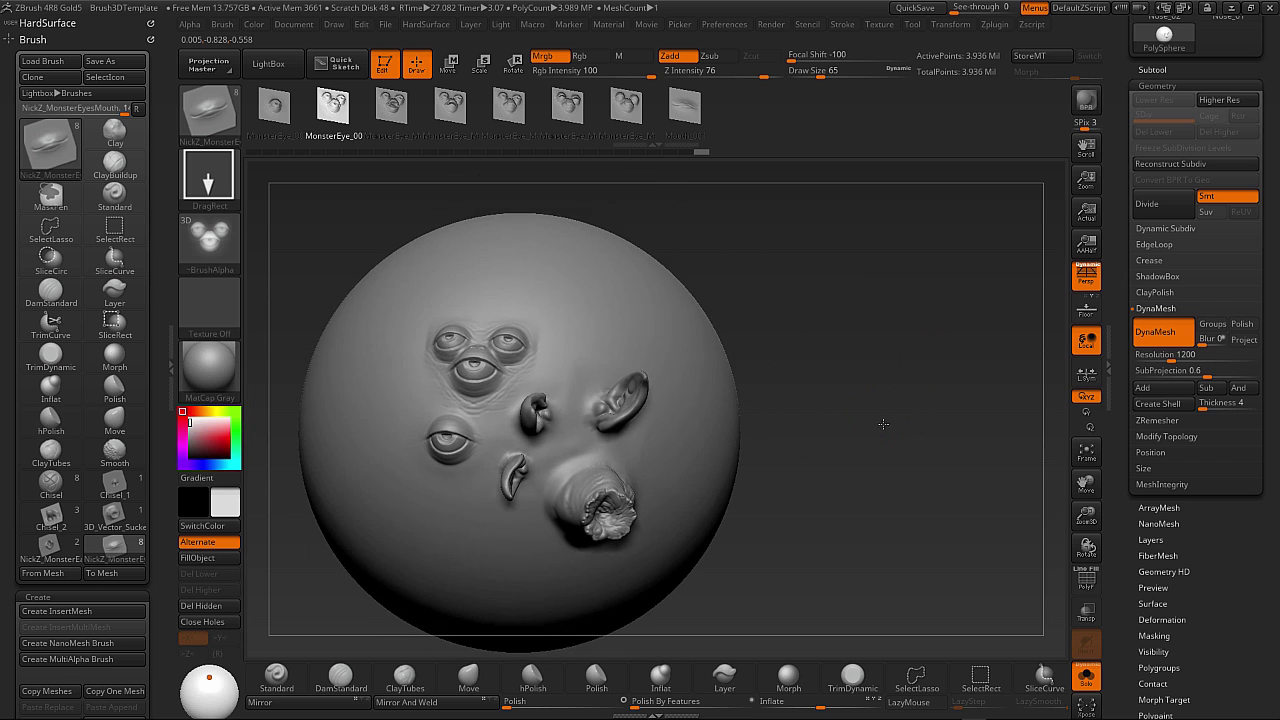
Choose the third MonsterEye shape and stamp the open-mouthed, two-eyed face above the ears, next to the three-eye cluster.
drag(776, 338, 755, 315)
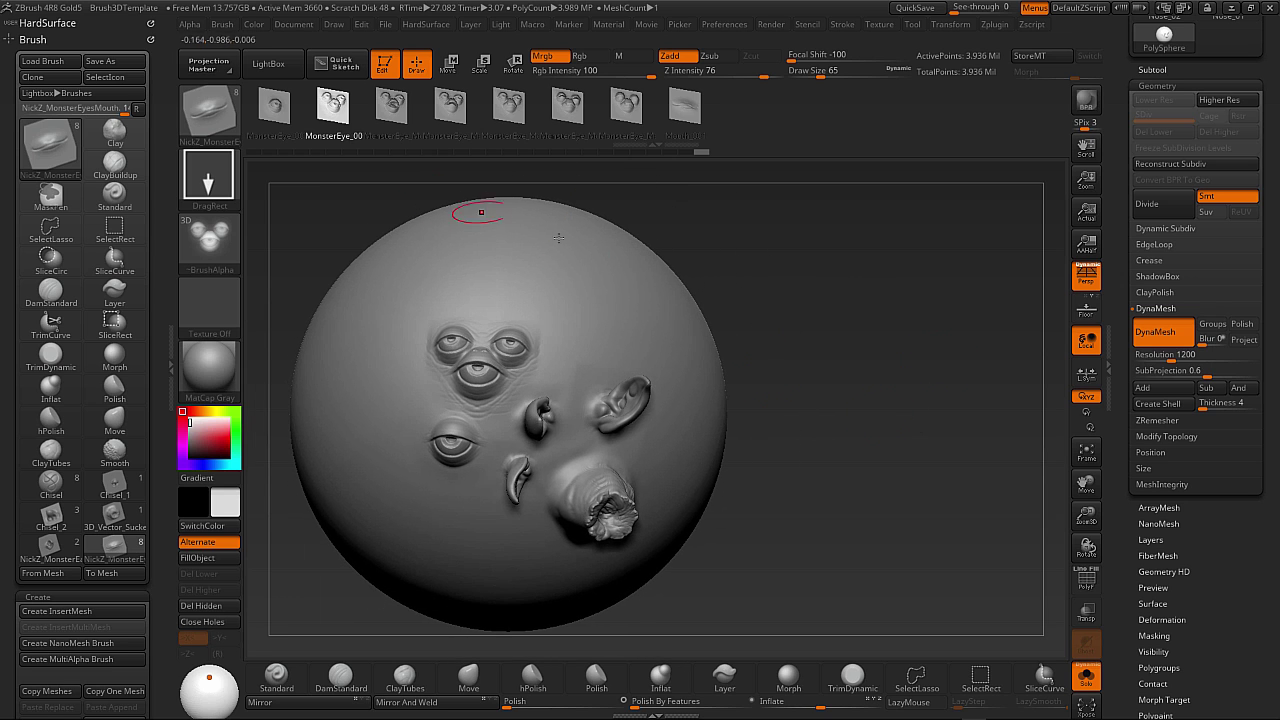
drag(744, 362, 769, 430)
mouse_move(965, 462)
mouse_down()
mouse_move(841, 474)
mouse_move(910, 473)
mouse_move(671, 350)
mouse_up()
click(394, 116)
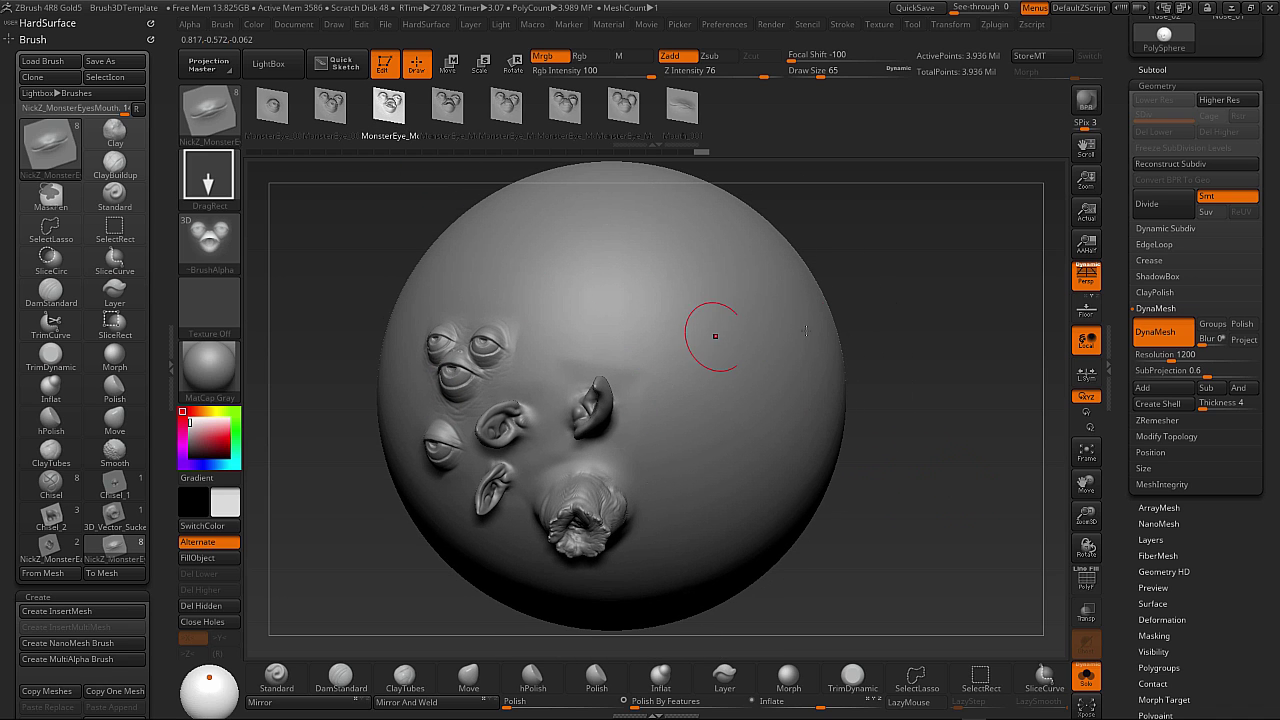
drag(882, 382, 962, 387)
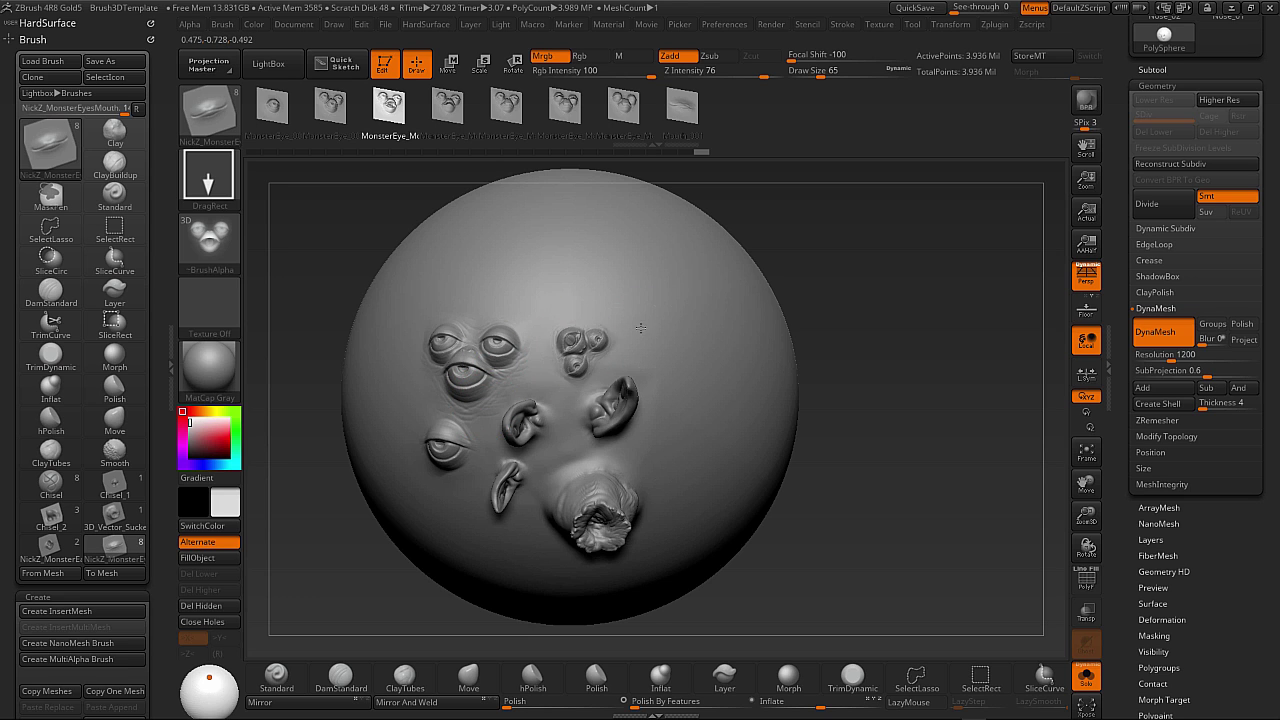
drag(640, 327, 753, 297)
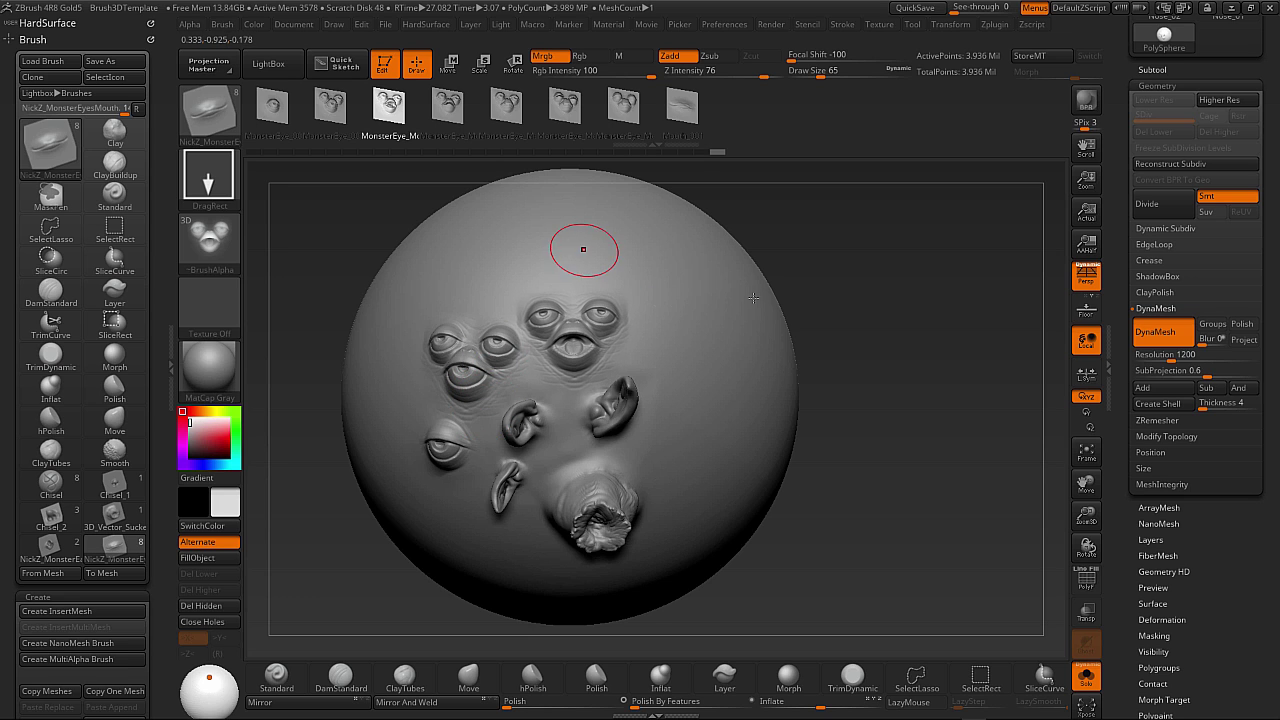
mouse_move(866, 374)
mouse_down()
mouse_move(894, 420)
mouse_move(874, 443)
mouse_up()
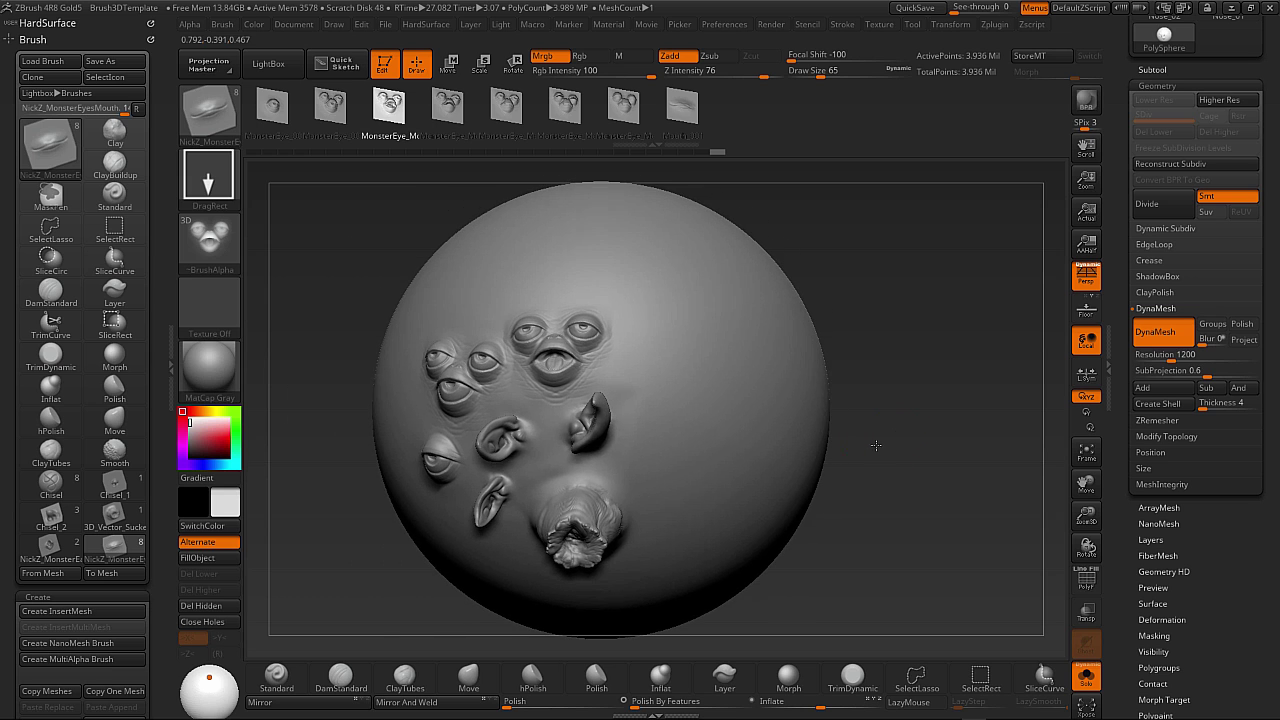
Choose the fourth MonsterEye shape and stamp its two-eyed face on the side of the open-mouthed face away from the three-eye cluster.
click(449, 116)
drag(860, 360, 883, 381)
drag(873, 304, 845, 427)
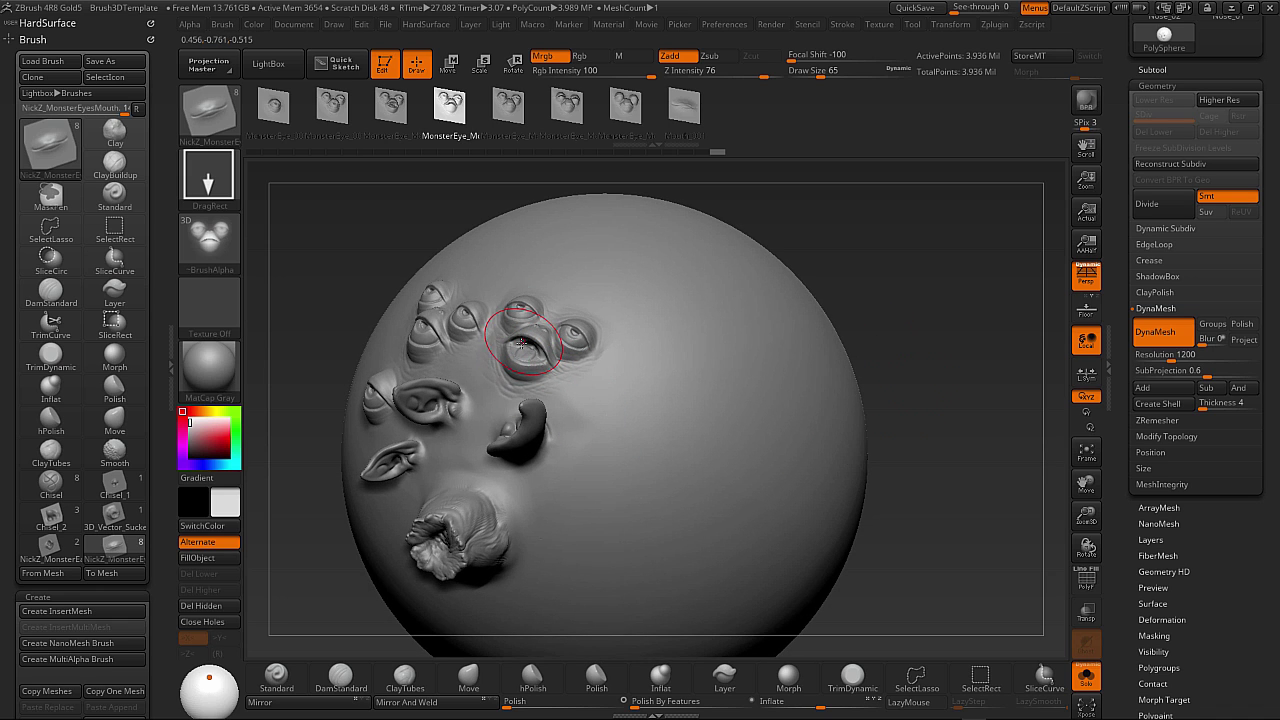
drag(600, 420, 650, 323)
drag(908, 347, 911, 330)
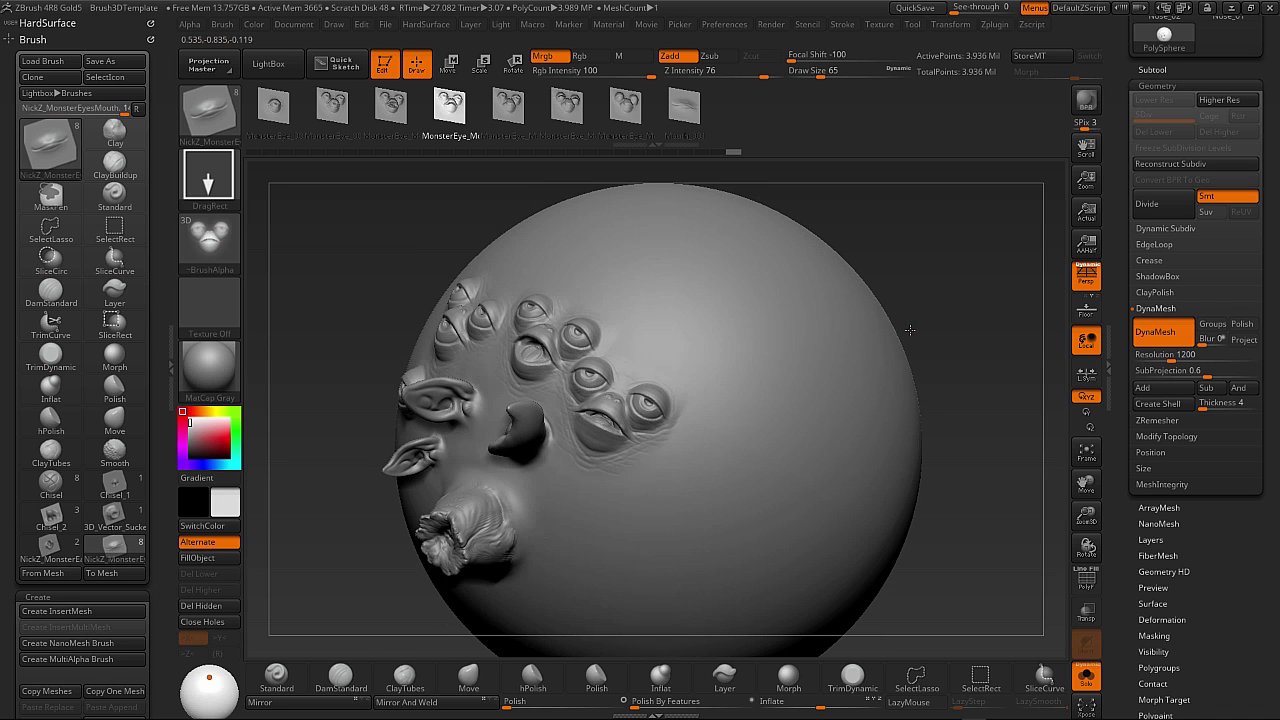
Stamp the fifth MonsterEye shape beside the sucker and the sixth MonsterEye shape above the existing two-eyed faces.
click(507, 104)
drag(571, 529, 615, 418)
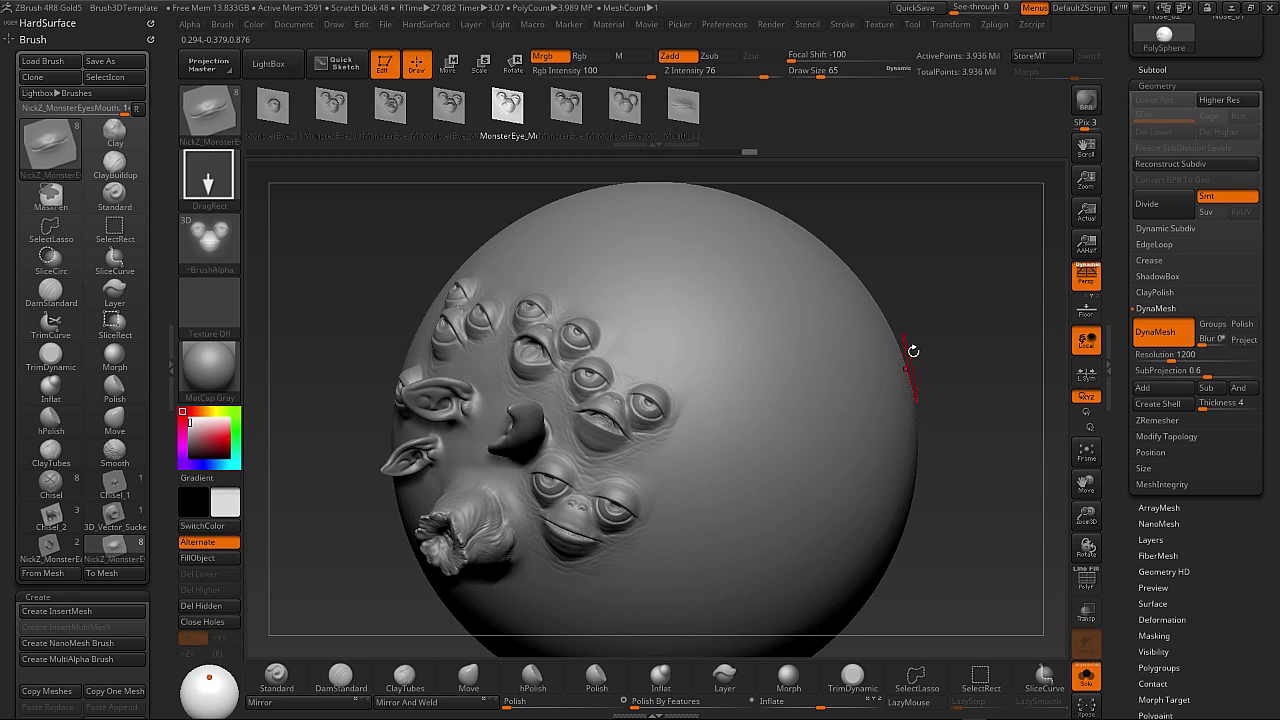
click(566, 104)
drag(651, 334, 705, 250)
alt+drag(927, 300, 861, 283)
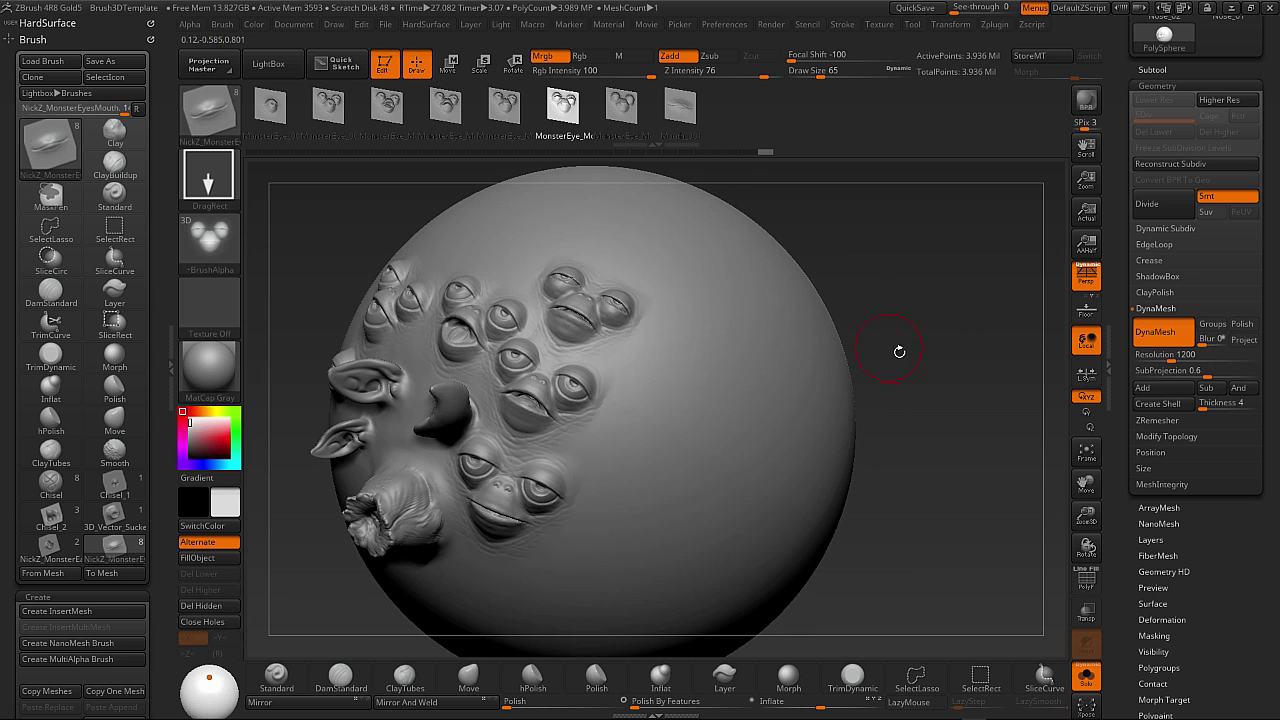
drag(880, 343, 778, 332)
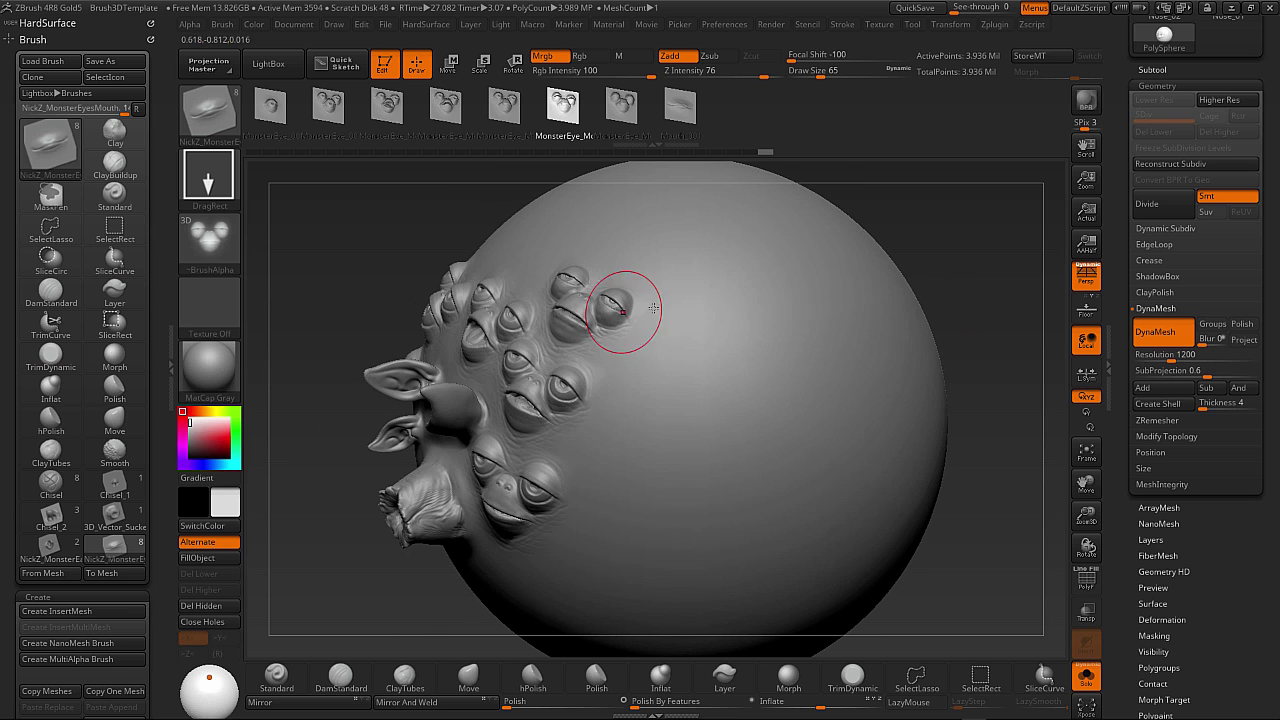
drag(955, 315, 893, 308)
Choose the seventh MonsterEye shape and stamp a smaller two-eyed face beside the face next to the sucker.
click(624, 108)
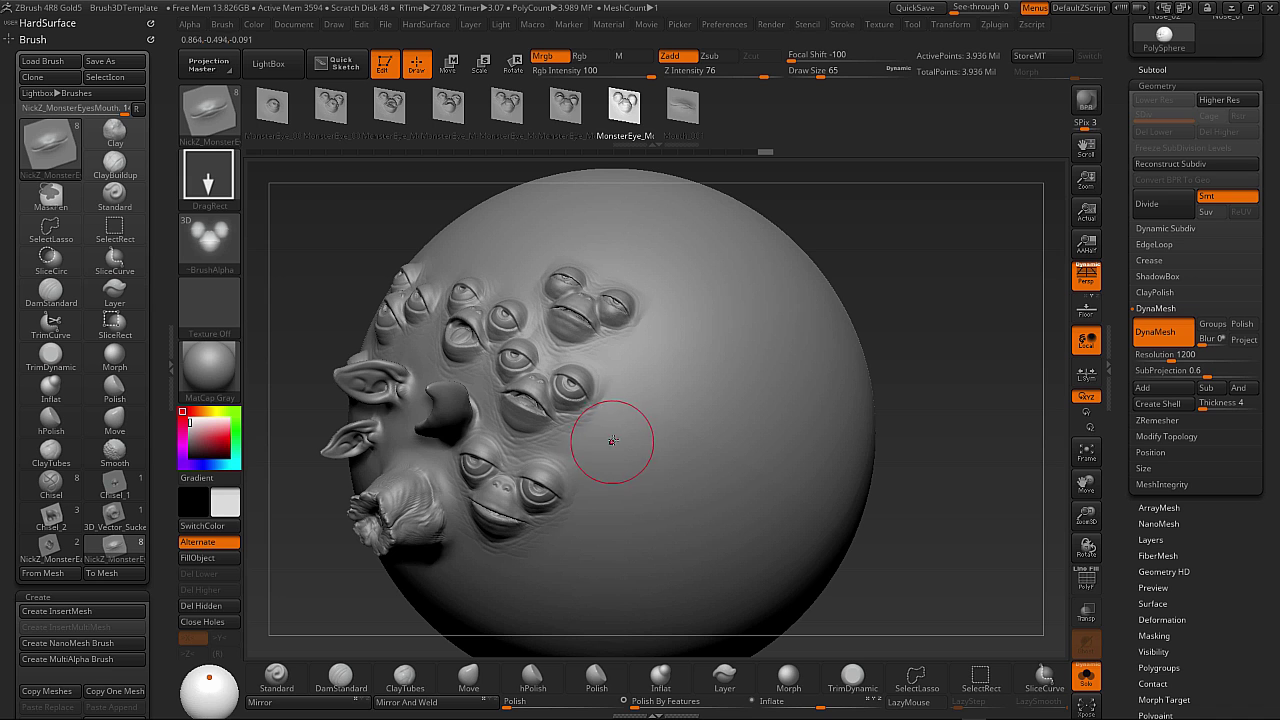
mouse_move(612, 461)
mouse_down()
mouse_move(660, 440)
mouse_move(646, 381)
mouse_up()
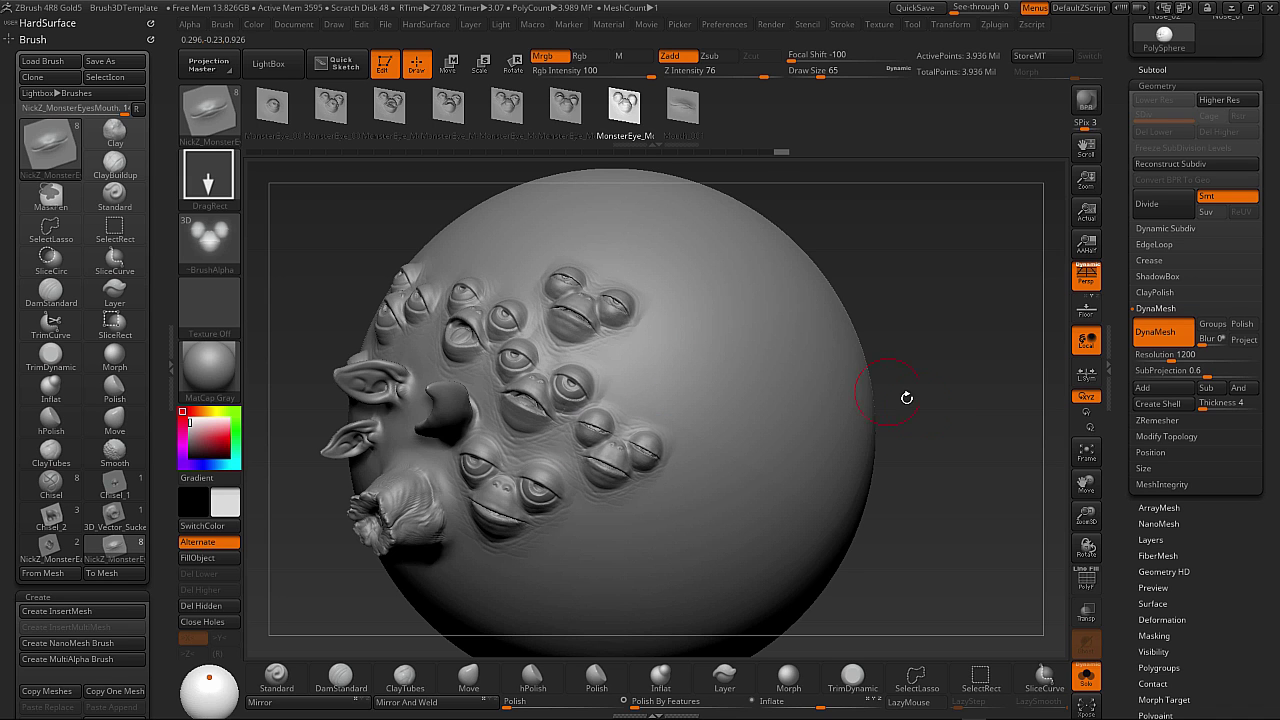
drag(920, 408, 812, 396)
Choose the Mouth_001 shape and stamp a mouth on the bare surface just above the smallest two-eyed face.
click(683, 107)
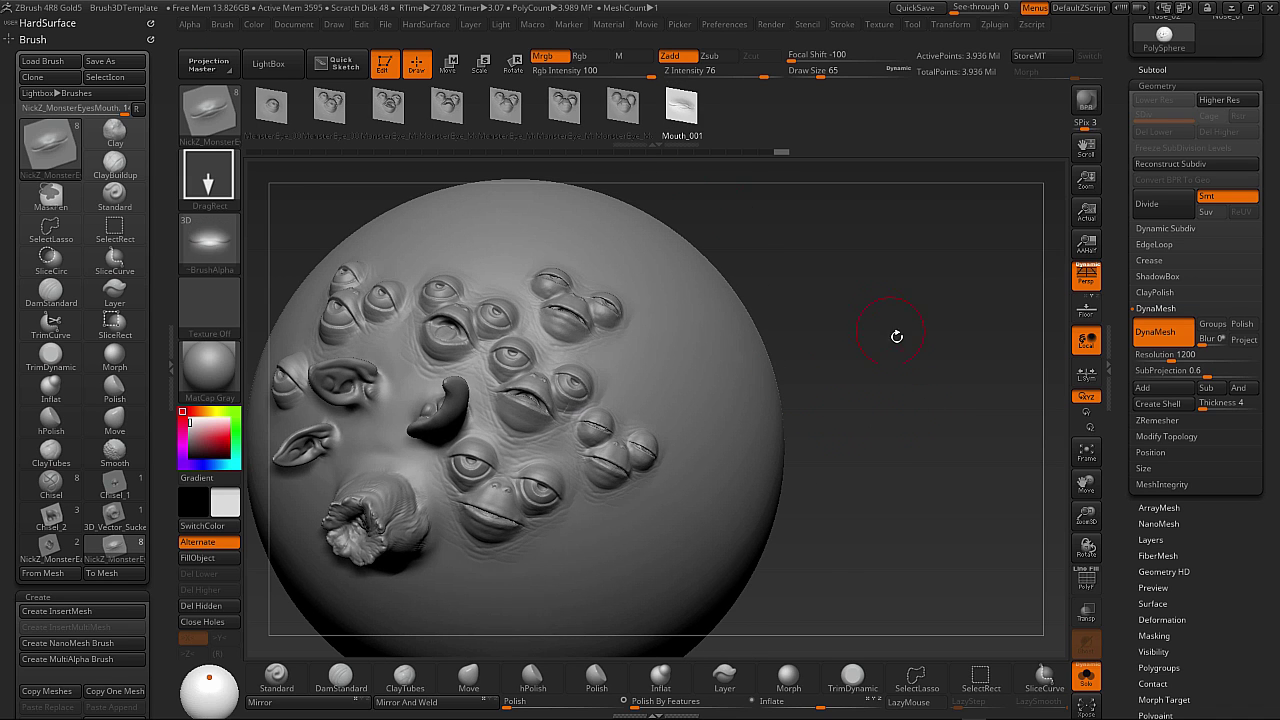
drag(897, 336, 848, 343)
drag(639, 381, 692, 303)
drag(920, 362, 845, 418)
drag(926, 392, 953, 408)
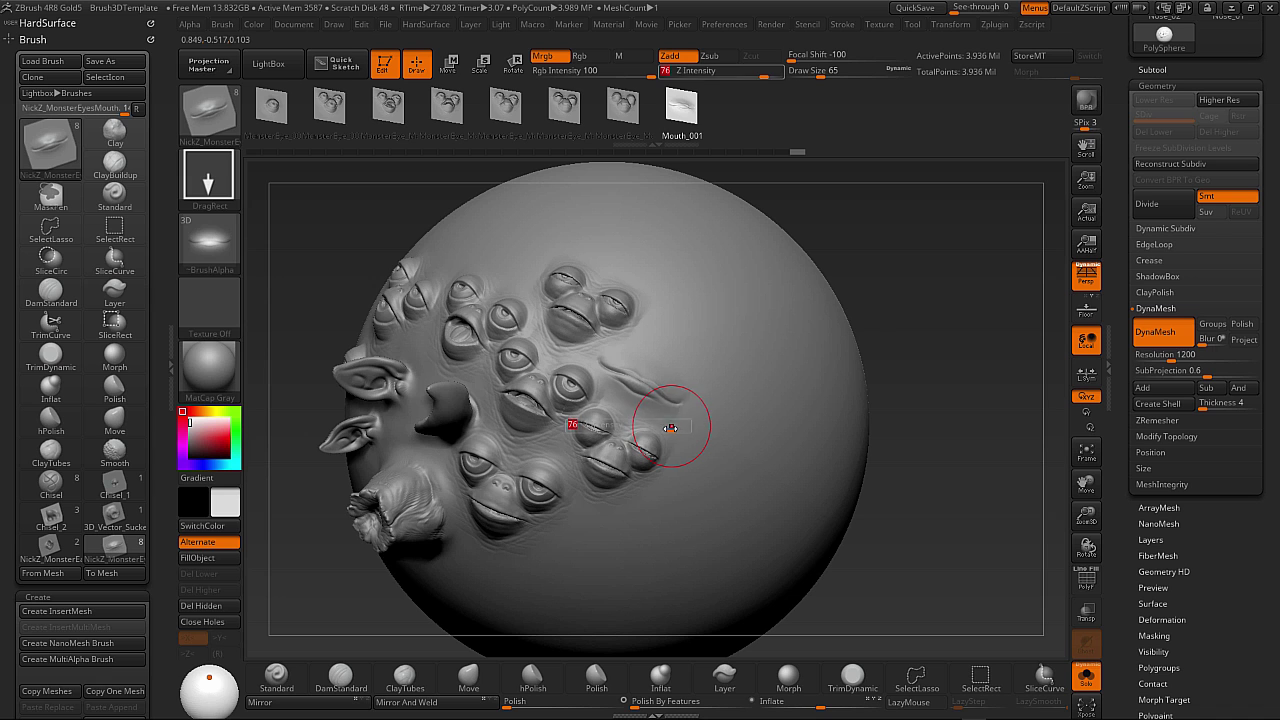
Set Z Intensity to 100 and stamp a second Mouth_001 mouth at the lower edge of the two-eyed face next to the sucker.
key(u)
drag(670, 427, 696, 427)
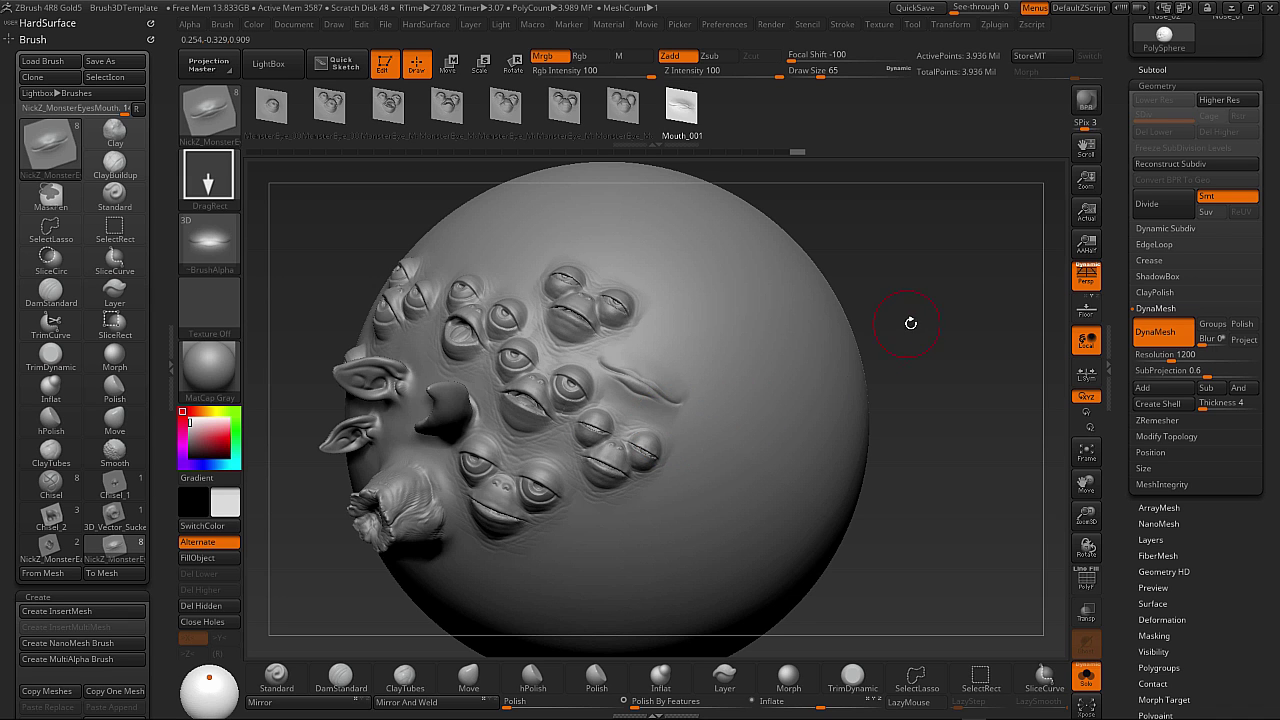
drag(911, 322, 928, 347)
mouse_move(906, 472)
alt+mouse_down()
mouse_move(882, 436)
mouse_move(925, 456)
alt+mouse_up()
mouse_move(560, 495)
mouse_down()
mouse_move(598, 442)
mouse_move(584, 396)
mouse_up()
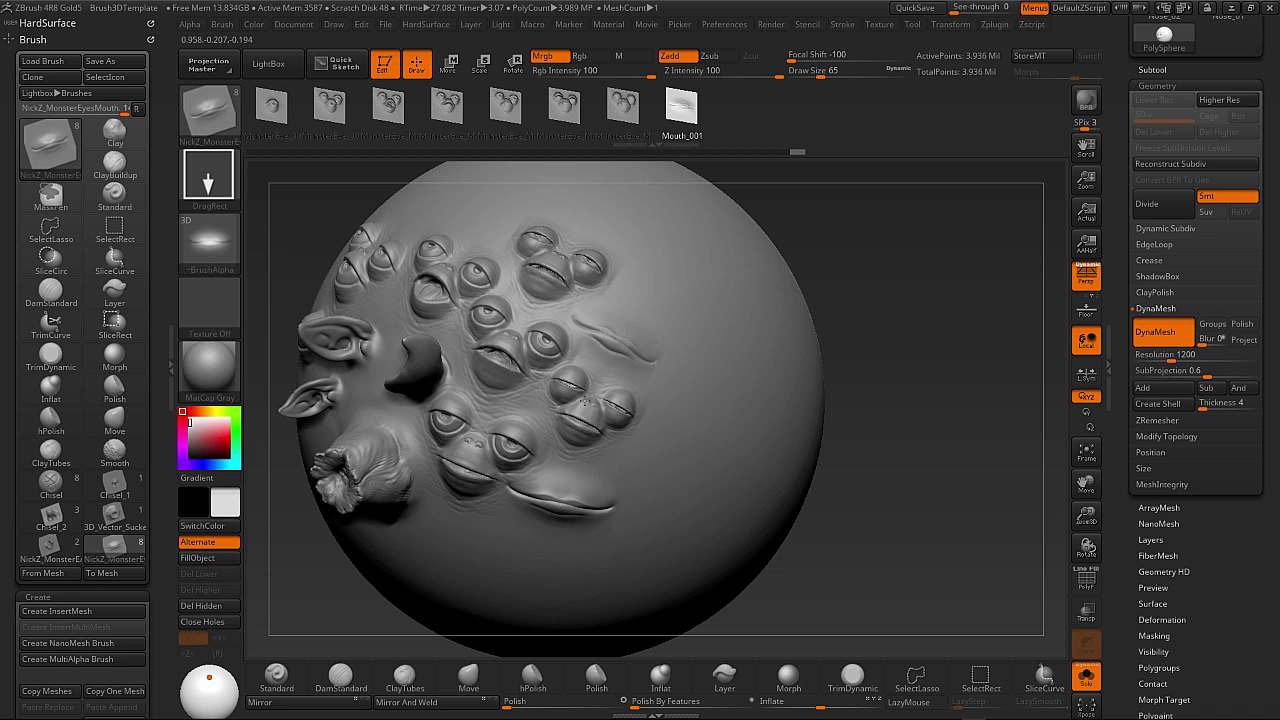
mouse_move(828, 460)
mouse_down()
mouse_move(846, 490)
mouse_move(769, 486)
mouse_move(766, 514)
mouse_up()
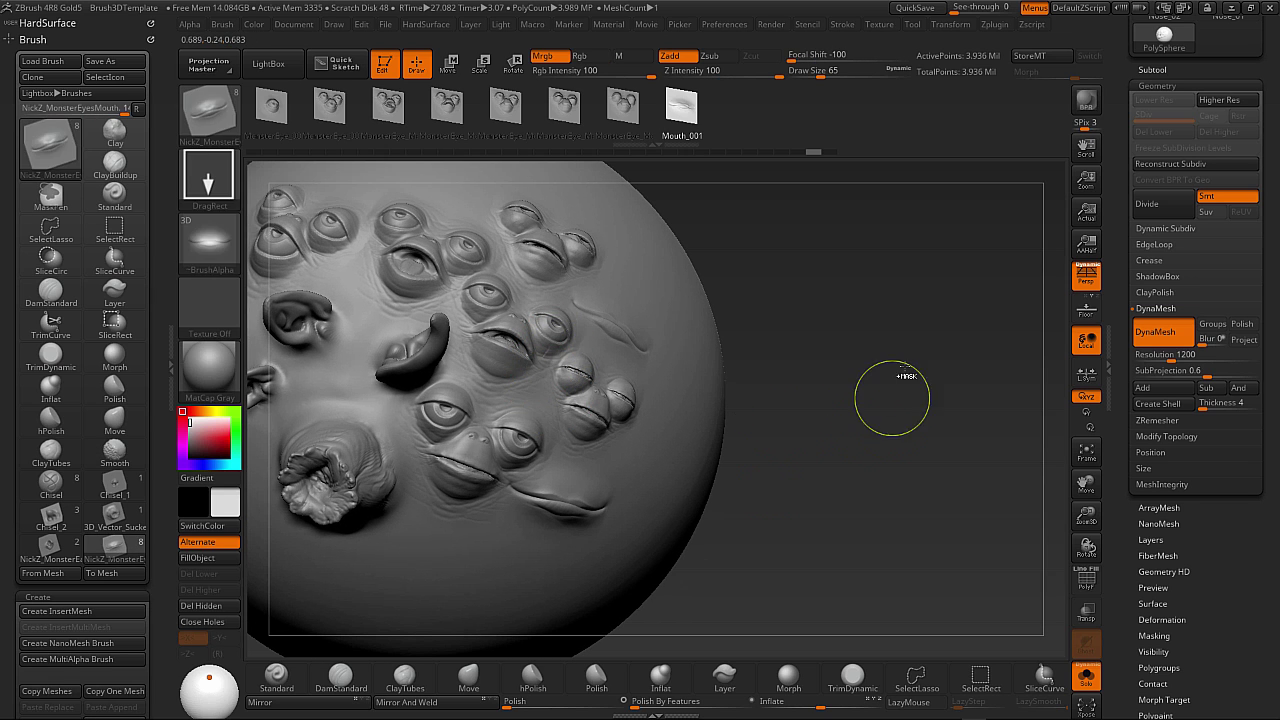
Recalculate the DynaMesh of the PolySphere to even out the topology of the stamped faces and mouths.
ctrl+drag(886, 400, 752, 607)
ctrl+drag(813, 509, 810, 525)
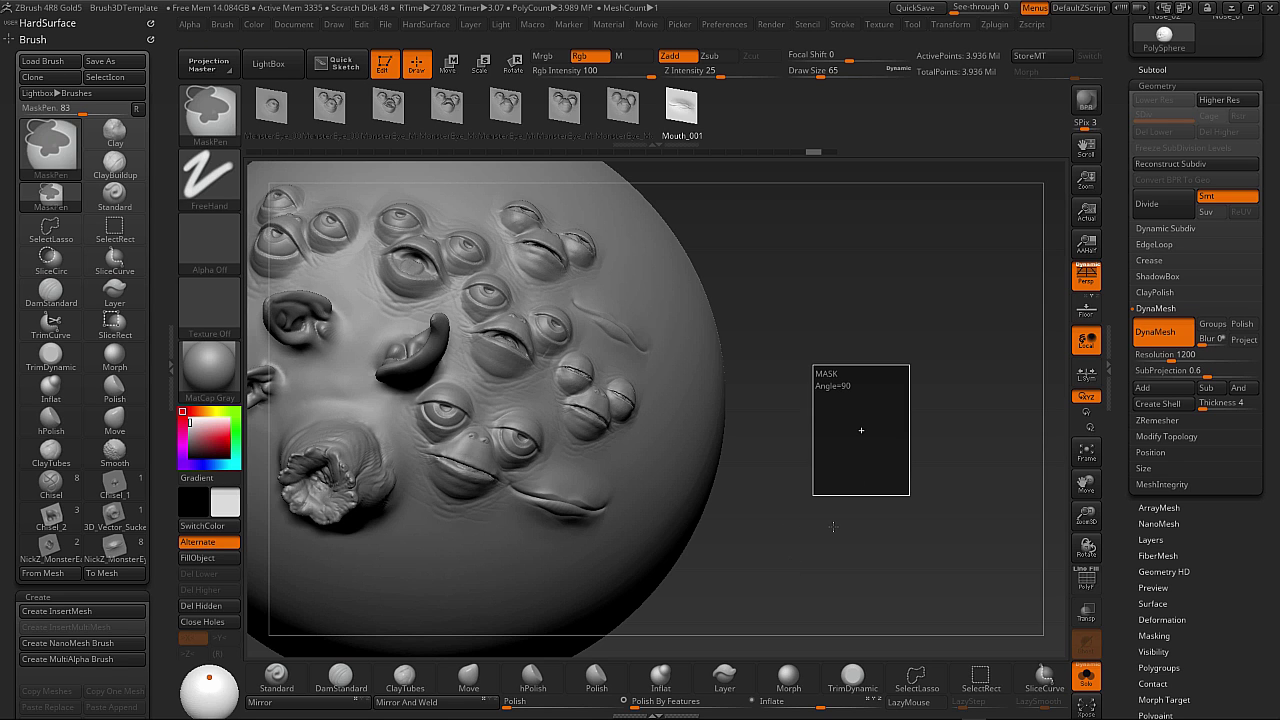
mouse_move(867, 524)
alt+mouse_down()
mouse_move(851, 503)
mouse_move(818, 504)
mouse_move(837, 521)
mouse_move(824, 501)
alt+mouse_up()
Load the brush preset NickZ_MonsterLegs.ZBP from the NickZ_MonsterLegs folder inside 3D_Vector_Brushes.
click(54, 62)
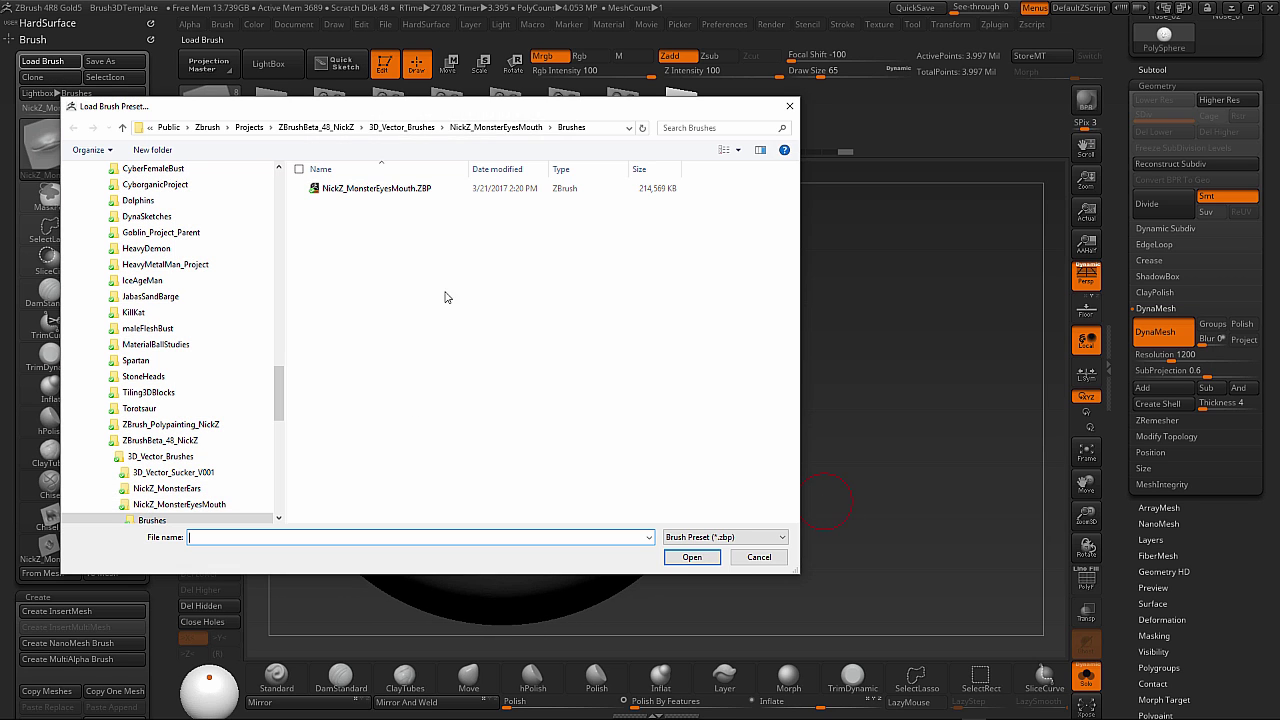
click(410, 128)
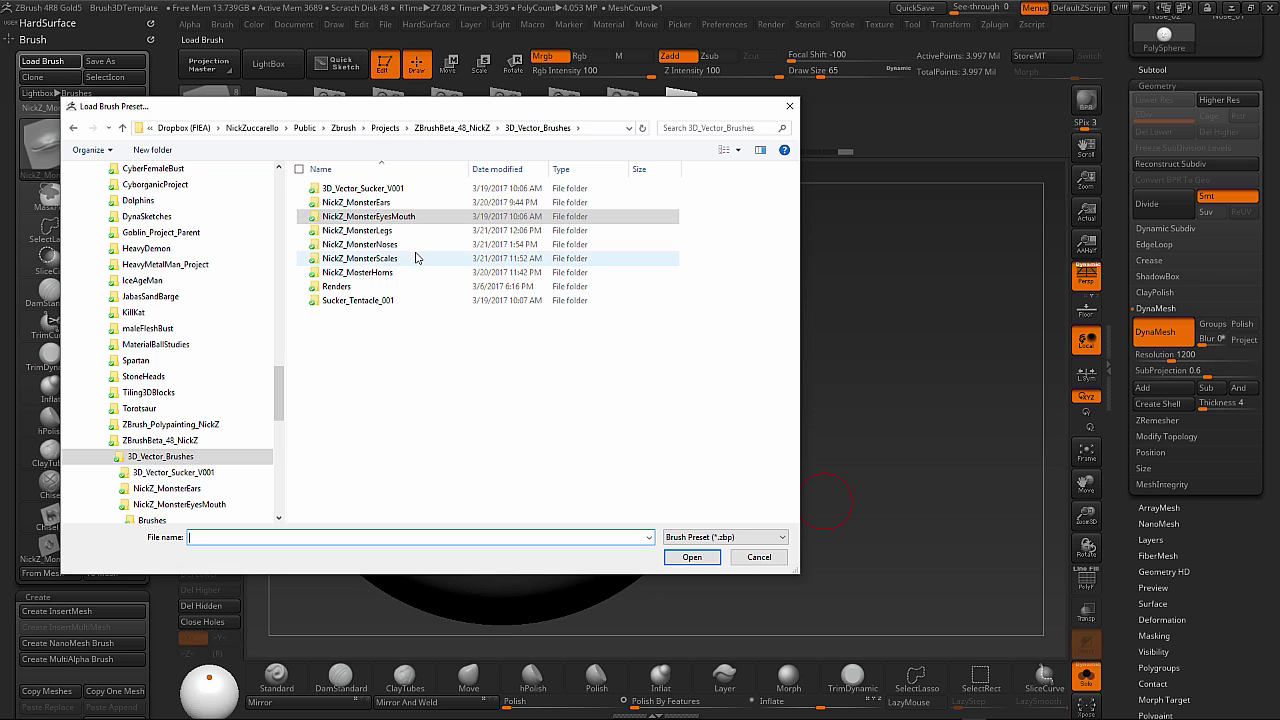
double_click(414, 237)
click(391, 189)
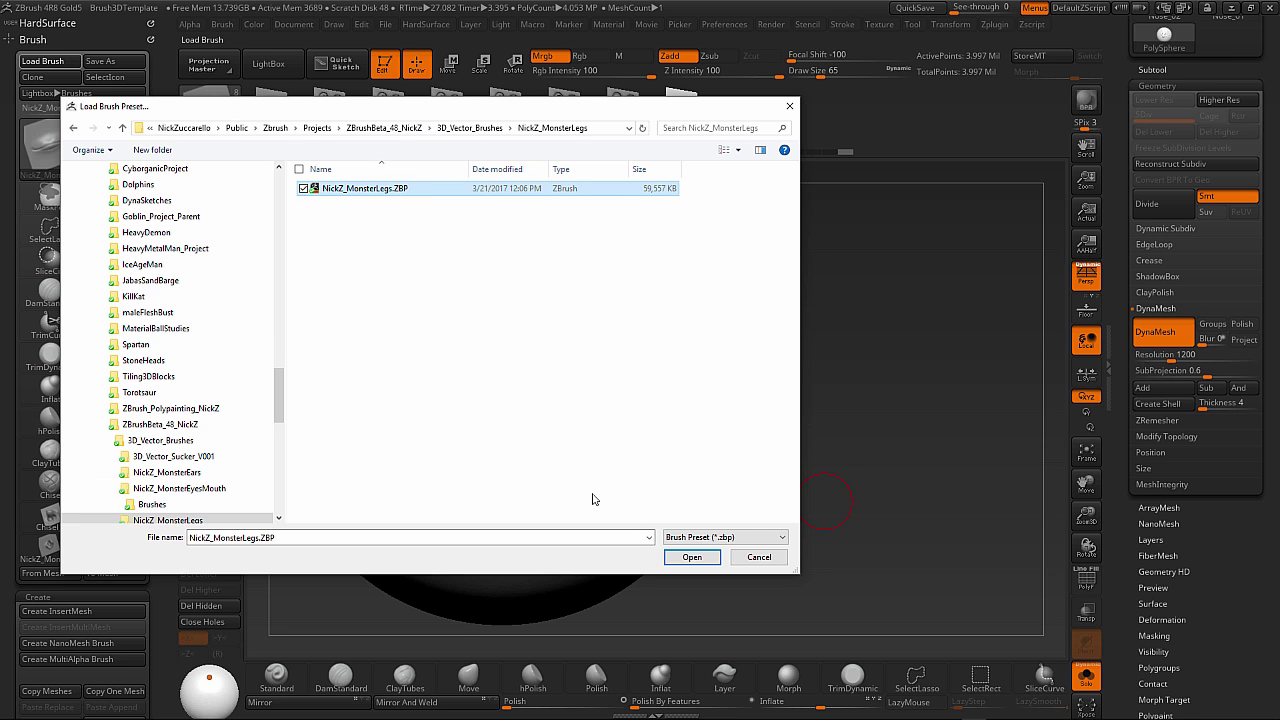
click(697, 557)
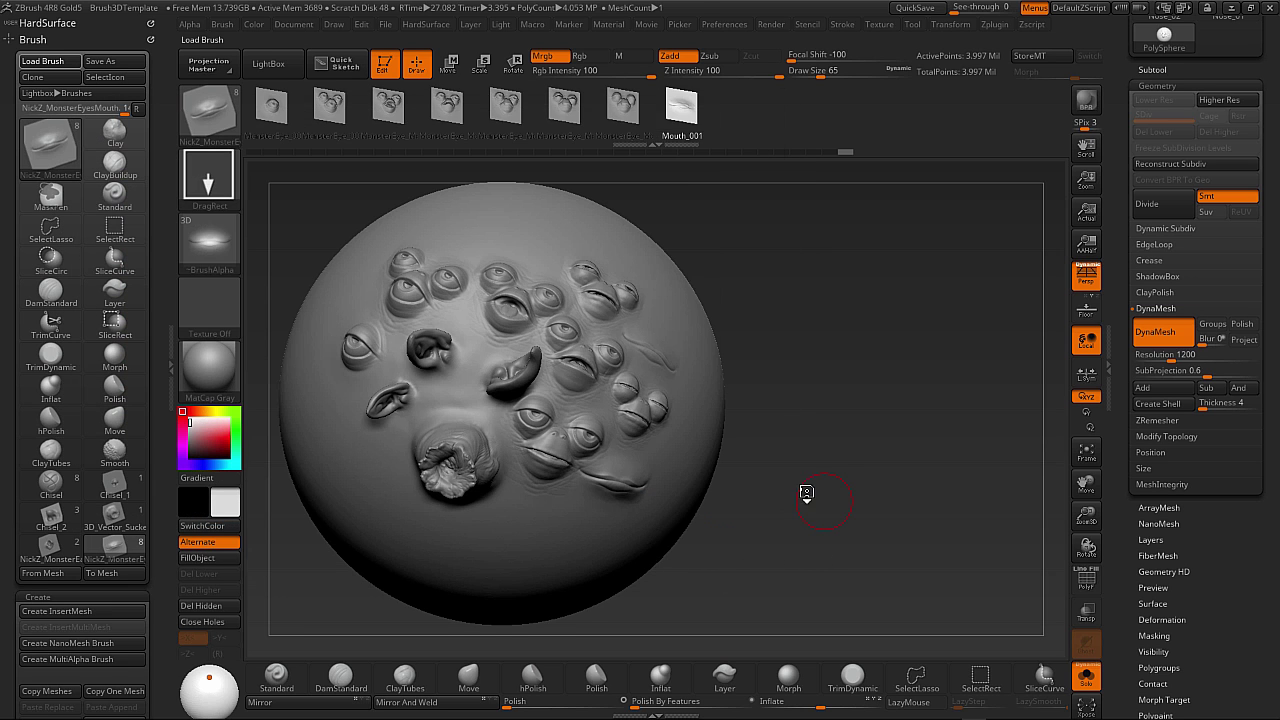
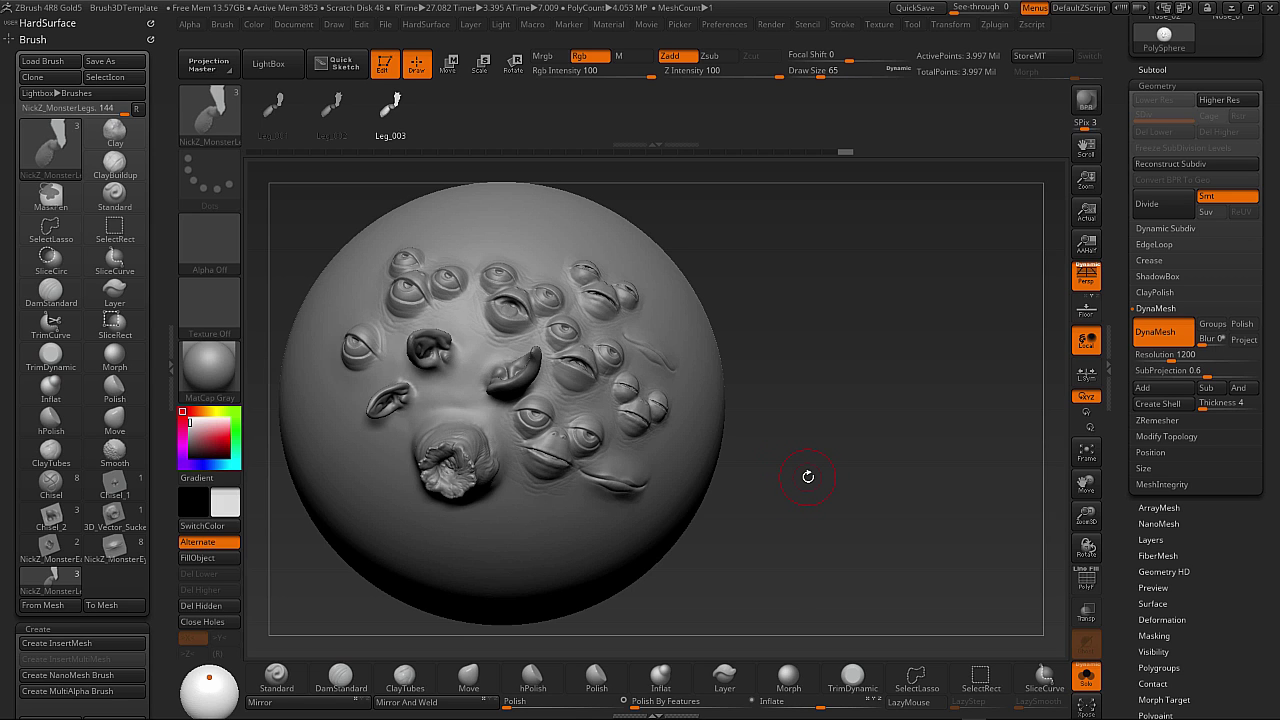
Choose the Leg_001 shape, duplicate the PolySphere subtool, and open the Geometry settings of the copy.
drag(786, 444, 787, 439)
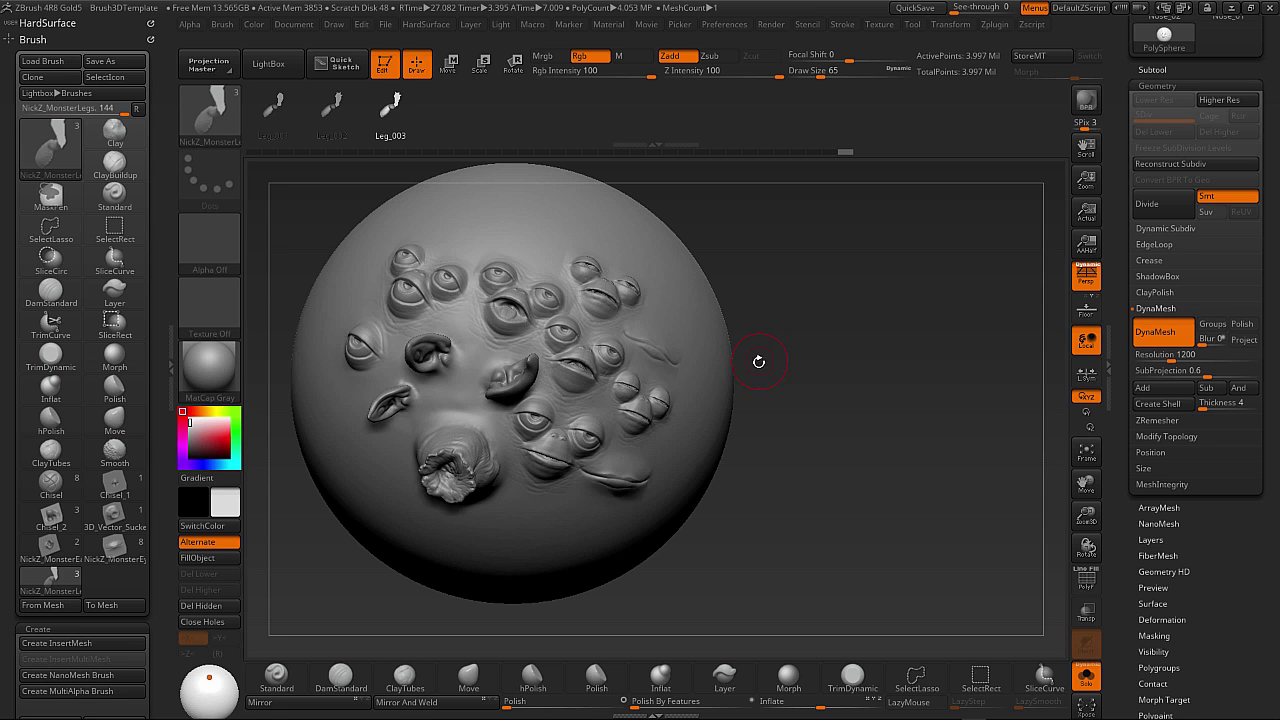
drag(812, 421, 886, 414)
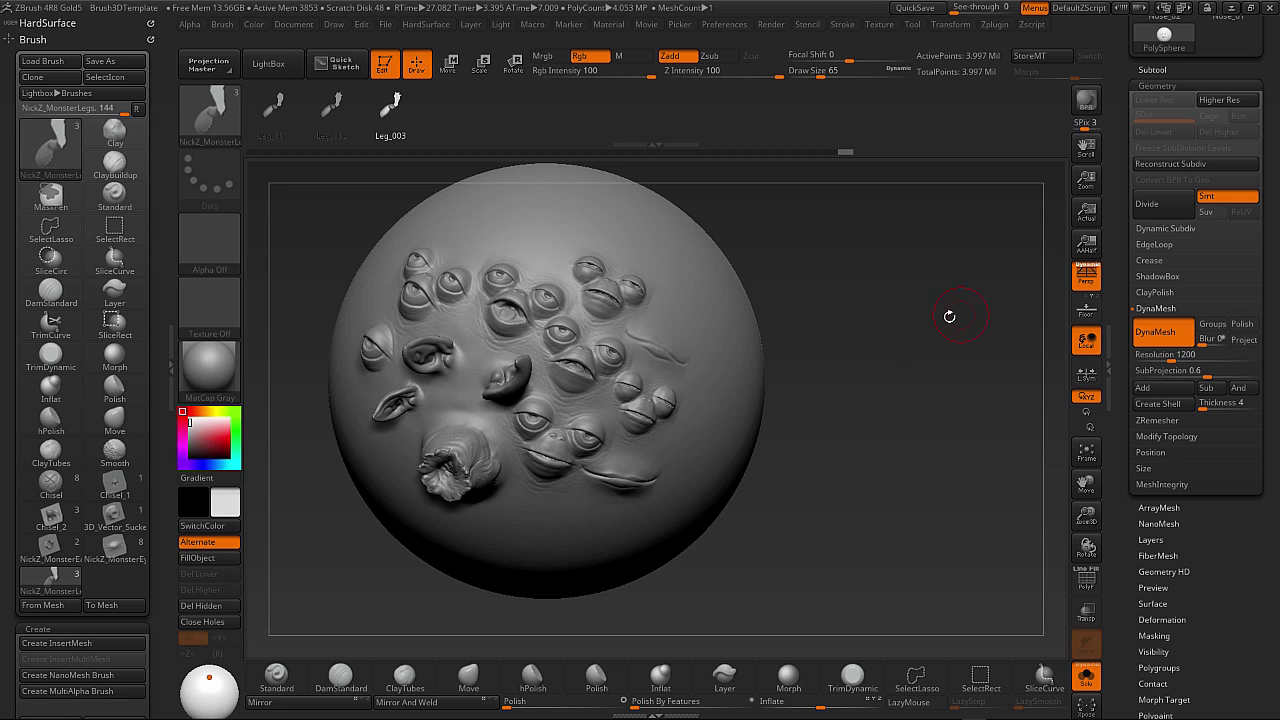
drag(1117, 228, 1117, 289)
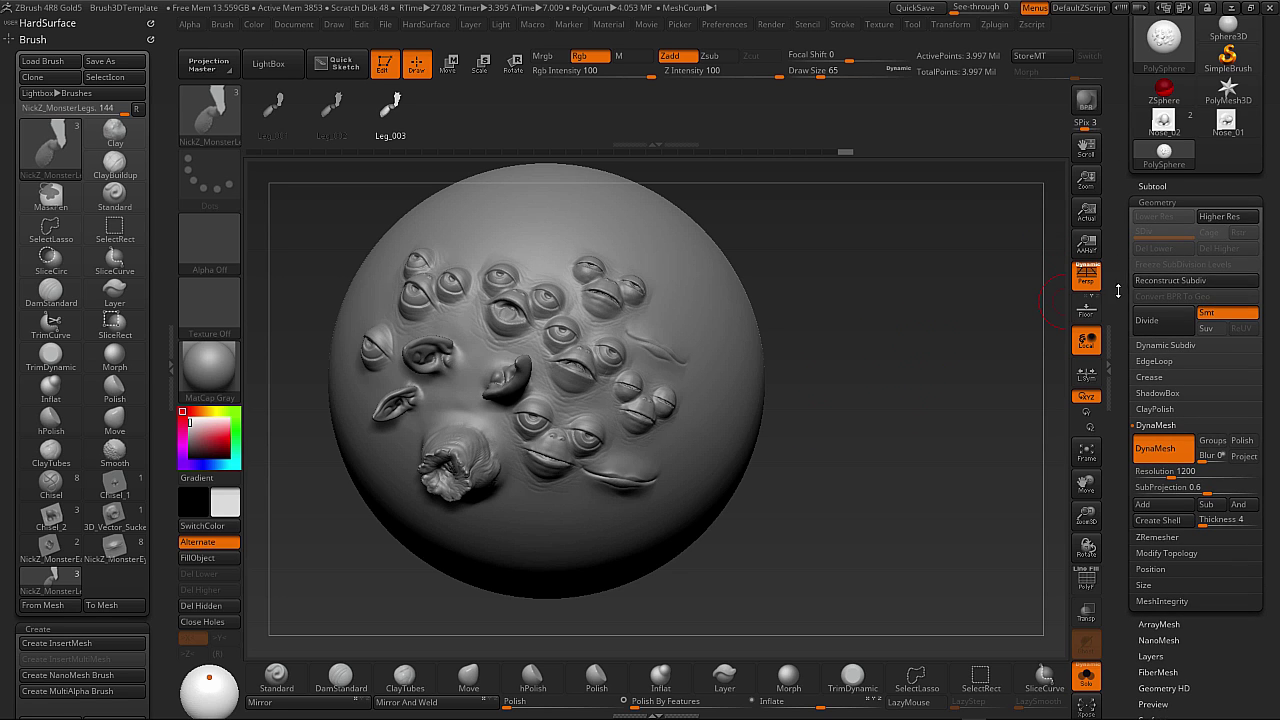
click(1151, 184)
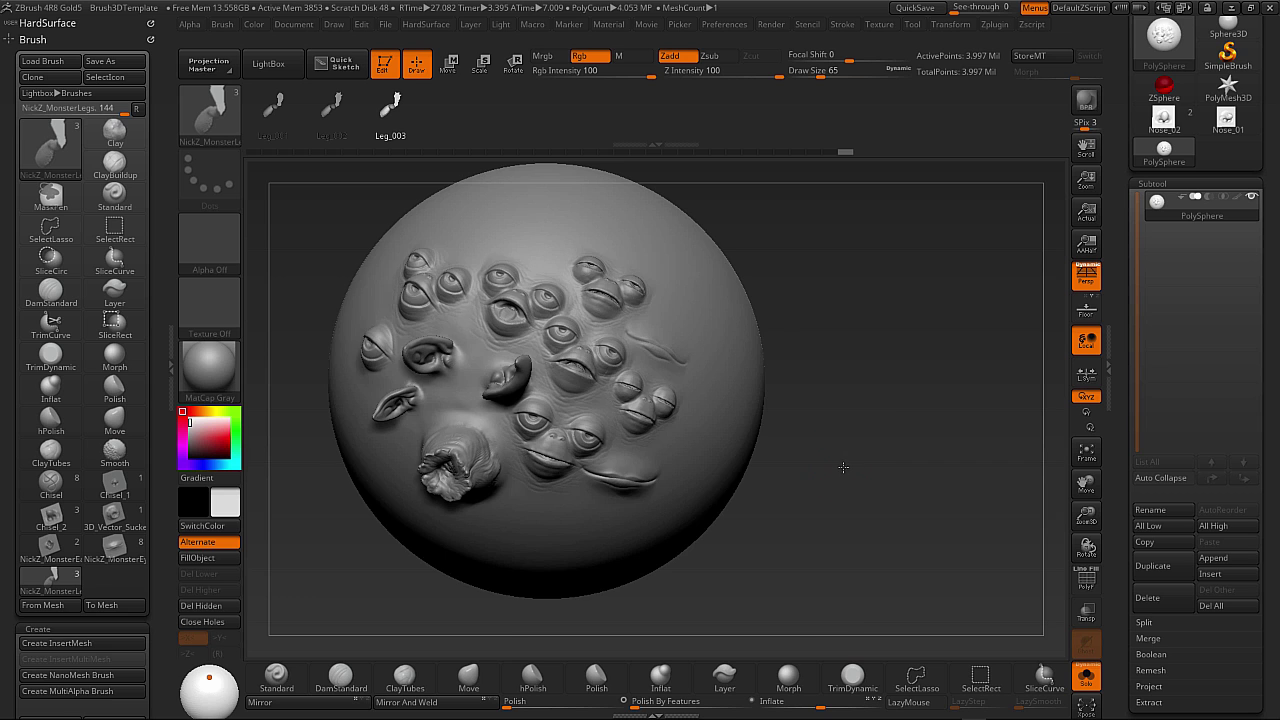
drag(843, 467, 867, 400)
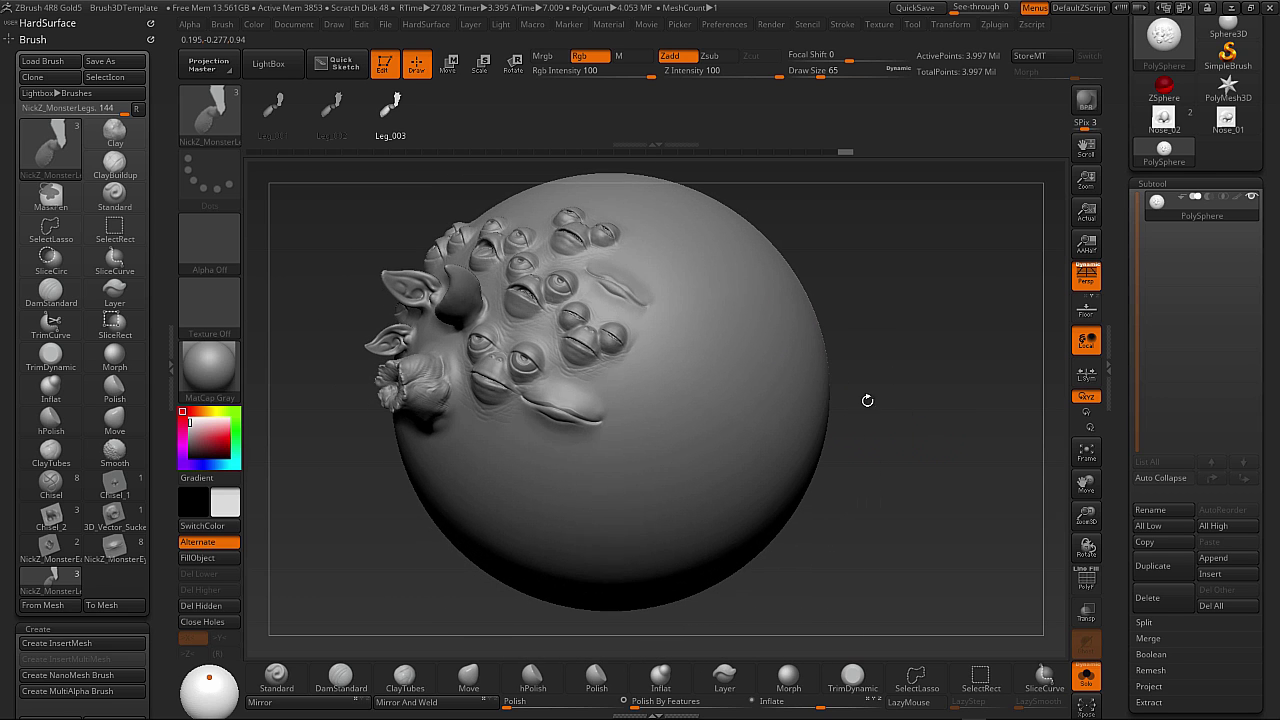
click(271, 124)
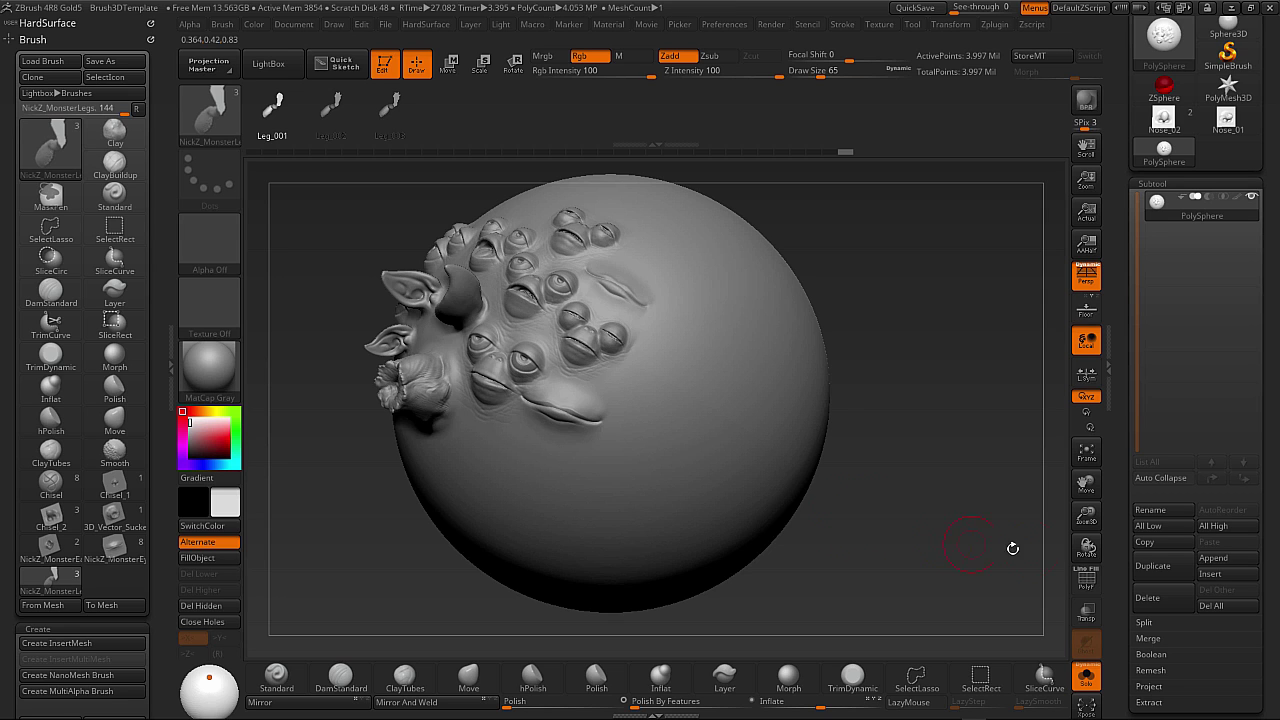
click(1152, 566)
scroll(1146, 455, down, 5)
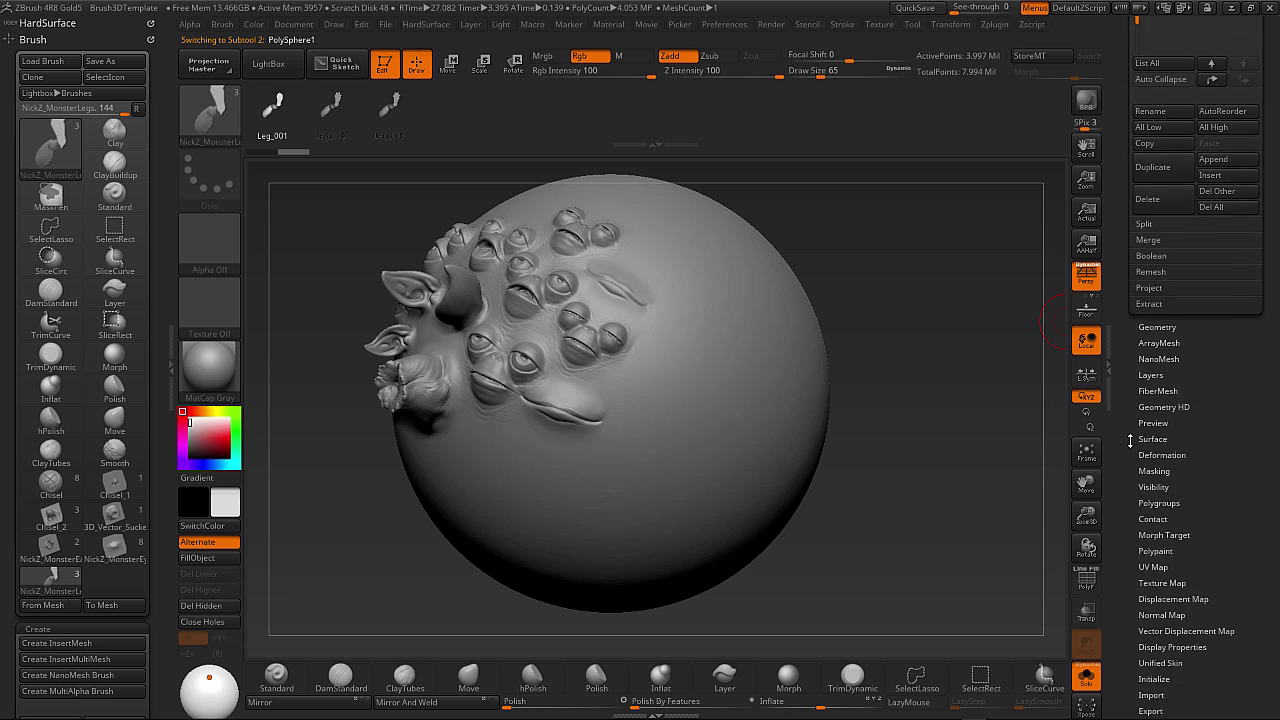
click(1157, 381)
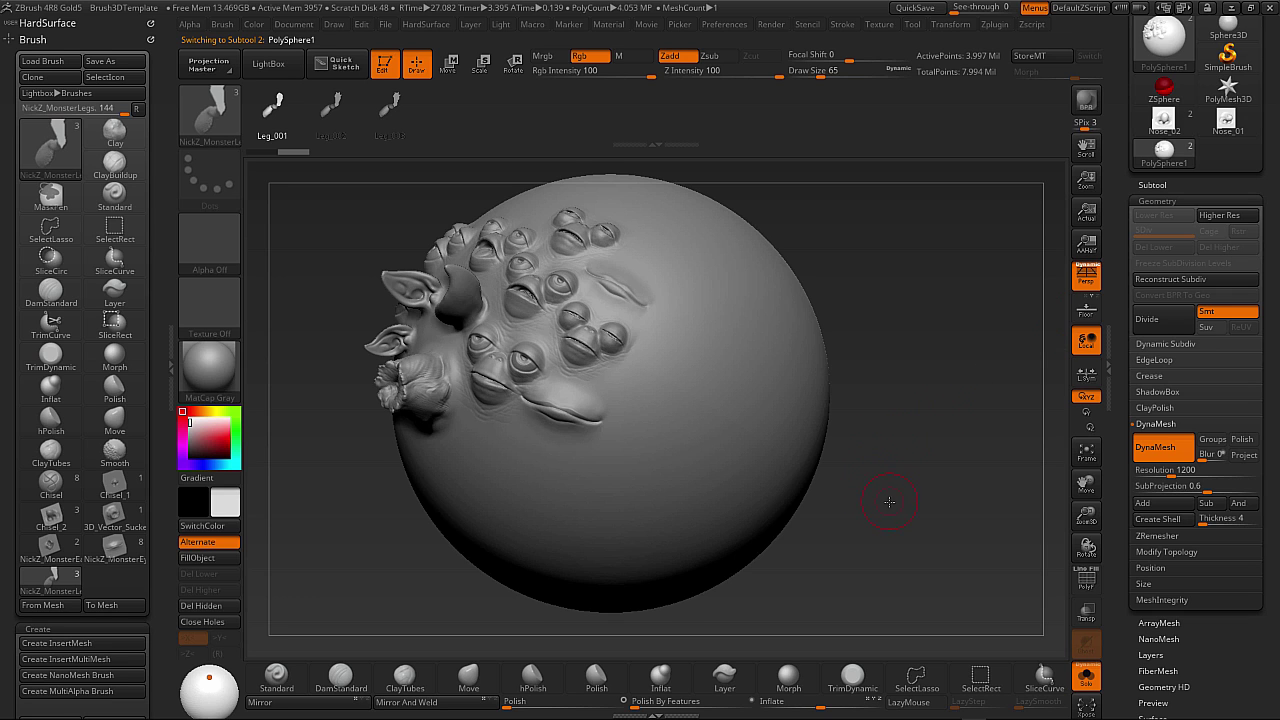
With X symmetry on and the draw size at 108, insert a mirrored pair of Leg_001 legs low on the sphere.
mouse_move(889, 501)
mouse_down()
mouse_move(808, 437)
mouse_move(540, 502)
mouse_move(544, 589)
mouse_move(531, 502)
mouse_up()
key(ctrl+z)
drag(503, 579, 532, 578)
drag(532, 488, 536, 488)
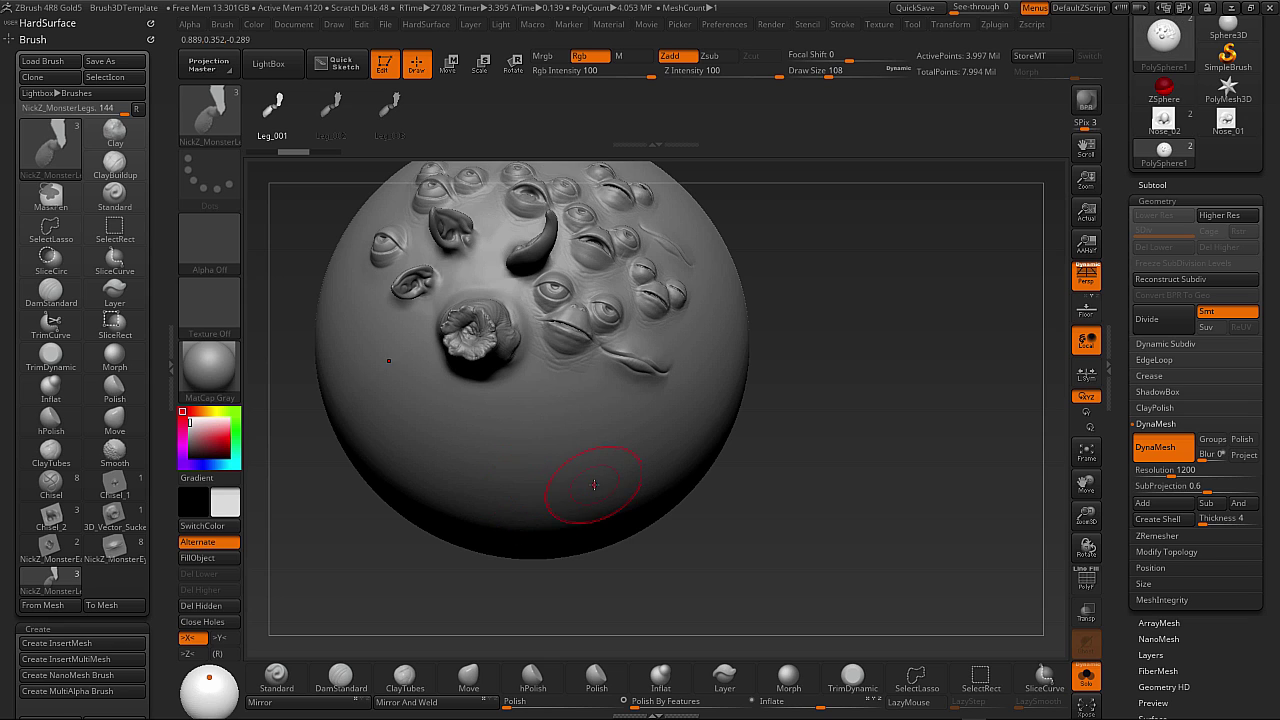
right_drag(626, 482, 562, 502)
mouse_move(511, 500)
mouse_down()
mouse_move(515, 546)
mouse_move(546, 576)
mouse_up()
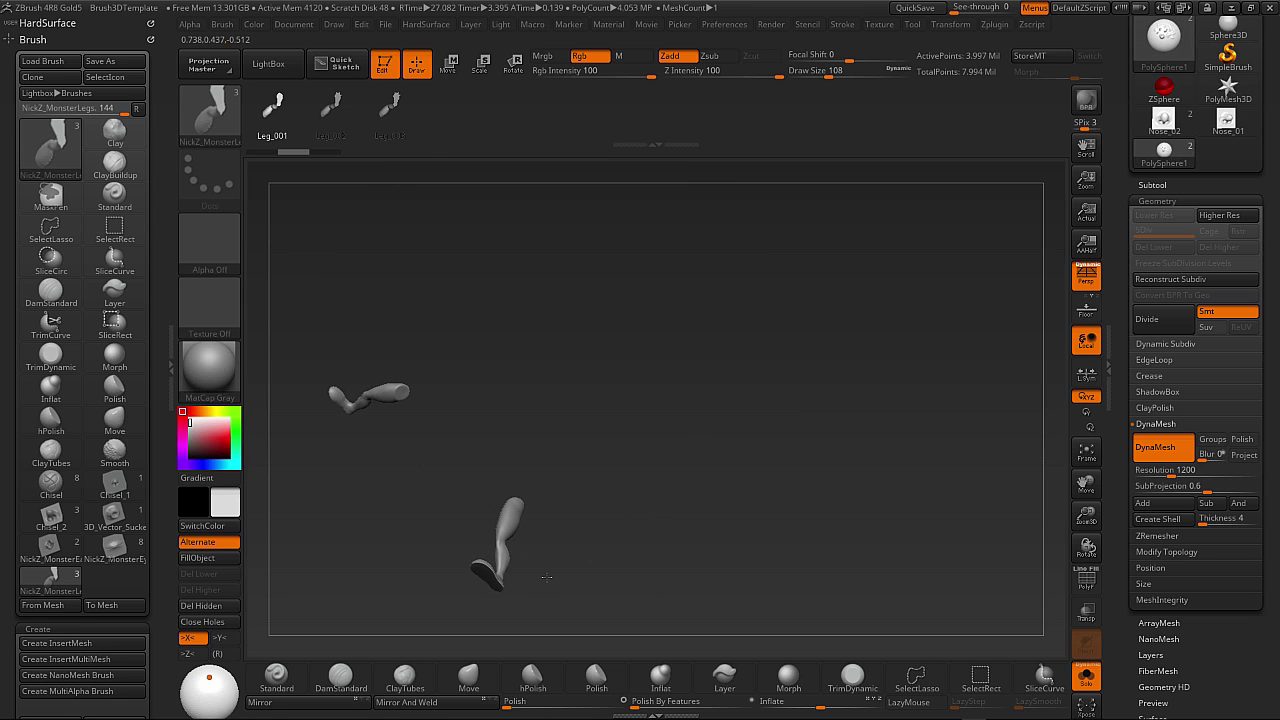
drag(698, 572, 662, 572)
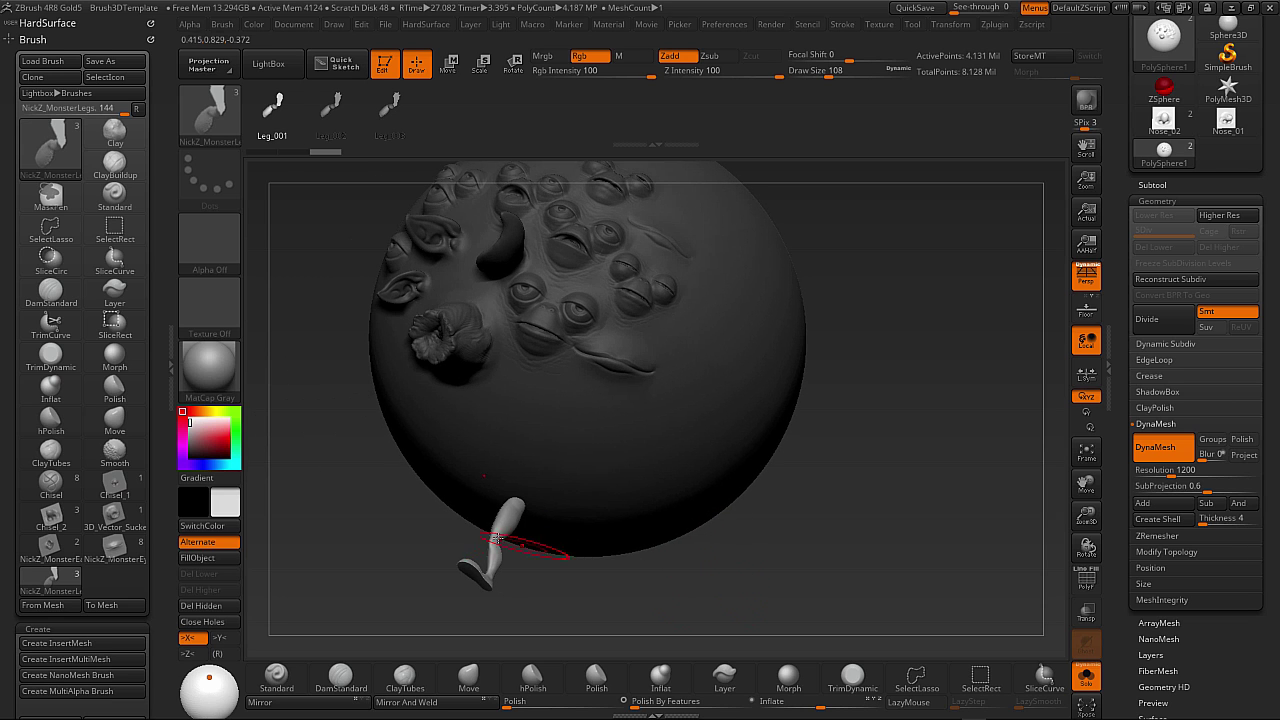
Set the draw size to 167 and insert two more mirrored Leg_001 pairs around the sphere's underside.
key(s)
drag(427, 531, 439, 531)
mouse_move(556, 578)
mouse_down()
mouse_move(562, 592)
mouse_move(550, 564)
mouse_up()
drag(557, 514, 599, 560)
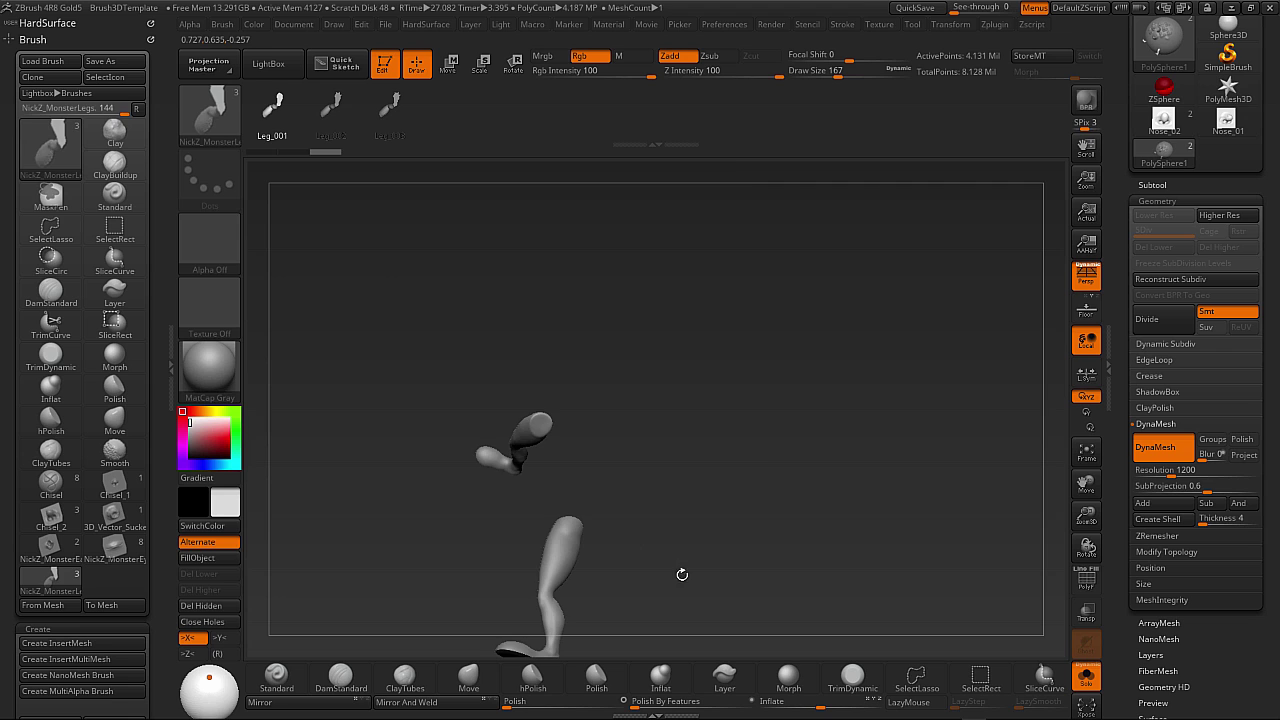
drag(680, 570, 661, 531)
mouse_move(608, 437)
mouse_down()
mouse_move(650, 530)
mouse_move(763, 515)
mouse_move(774, 487)
mouse_move(775, 540)
mouse_move(789, 523)
mouse_move(769, 531)
mouse_move(756, 511)
mouse_move(780, 513)
mouse_move(767, 459)
mouse_up()
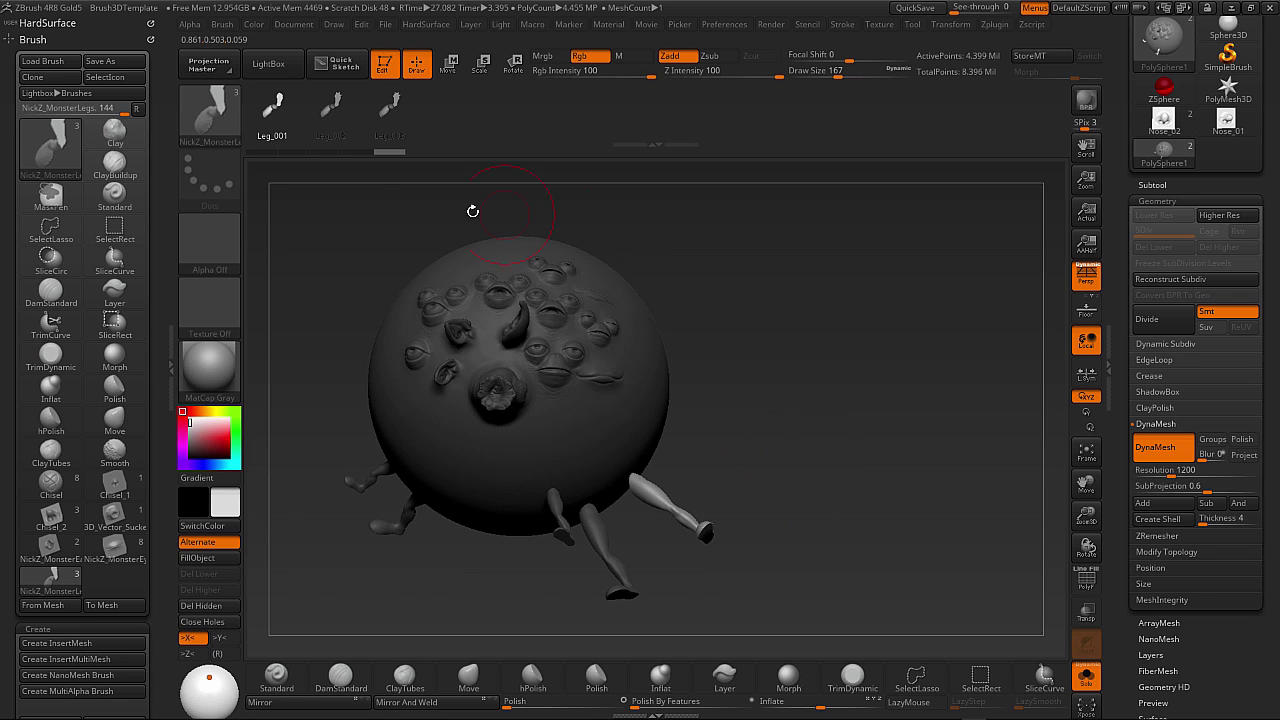
Rotate the last inserted leg pair downward with the transform gizmo so the feet point toward the ground.
click(451, 66)
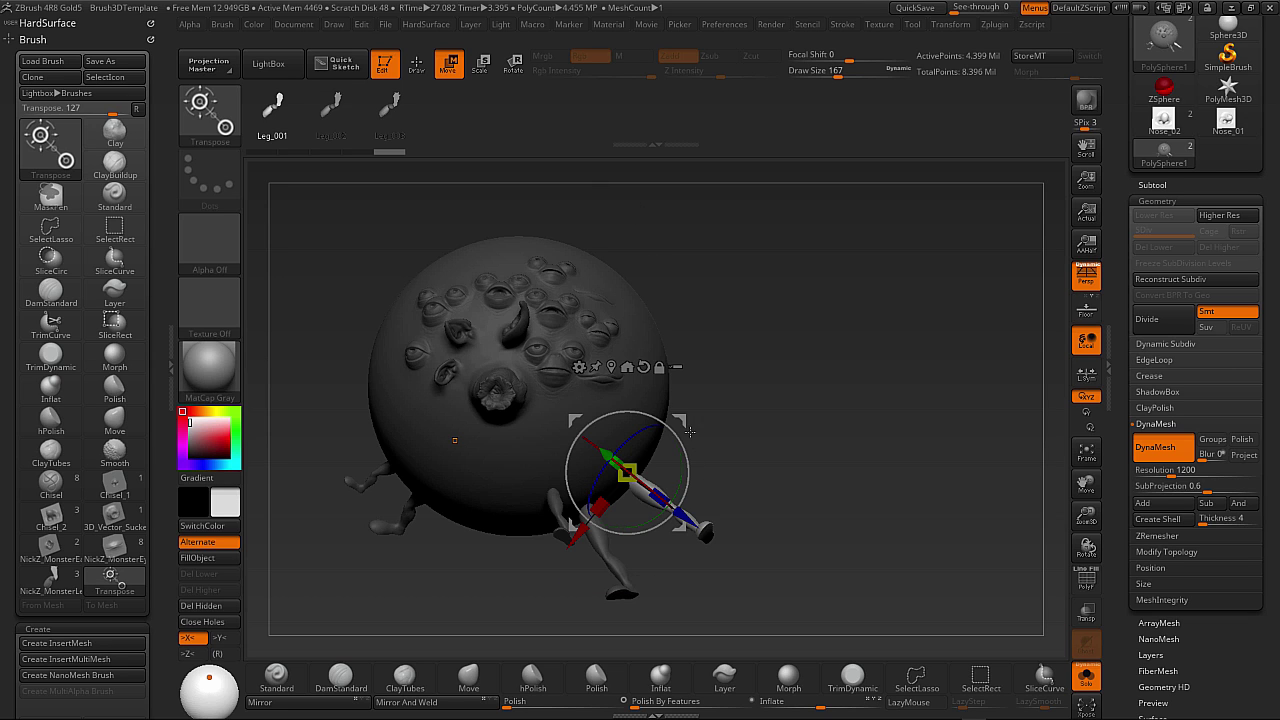
drag(760, 424, 660, 533)
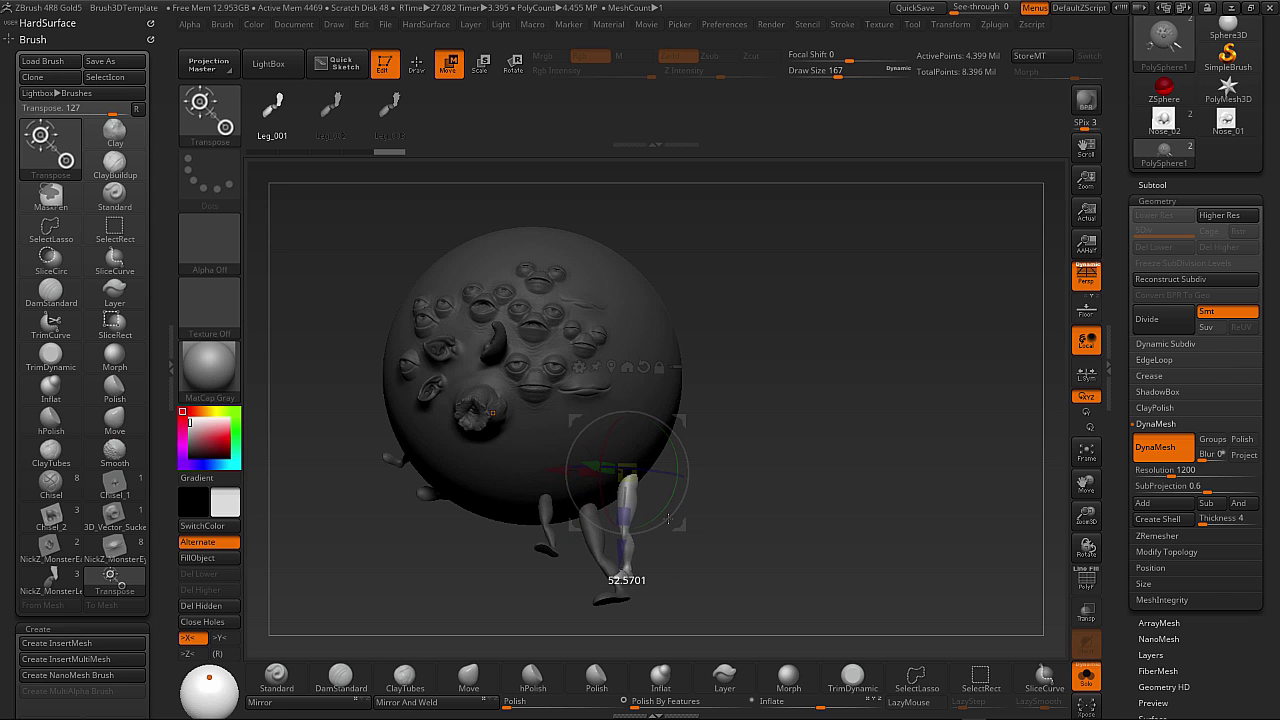
drag(760, 507, 700, 465)
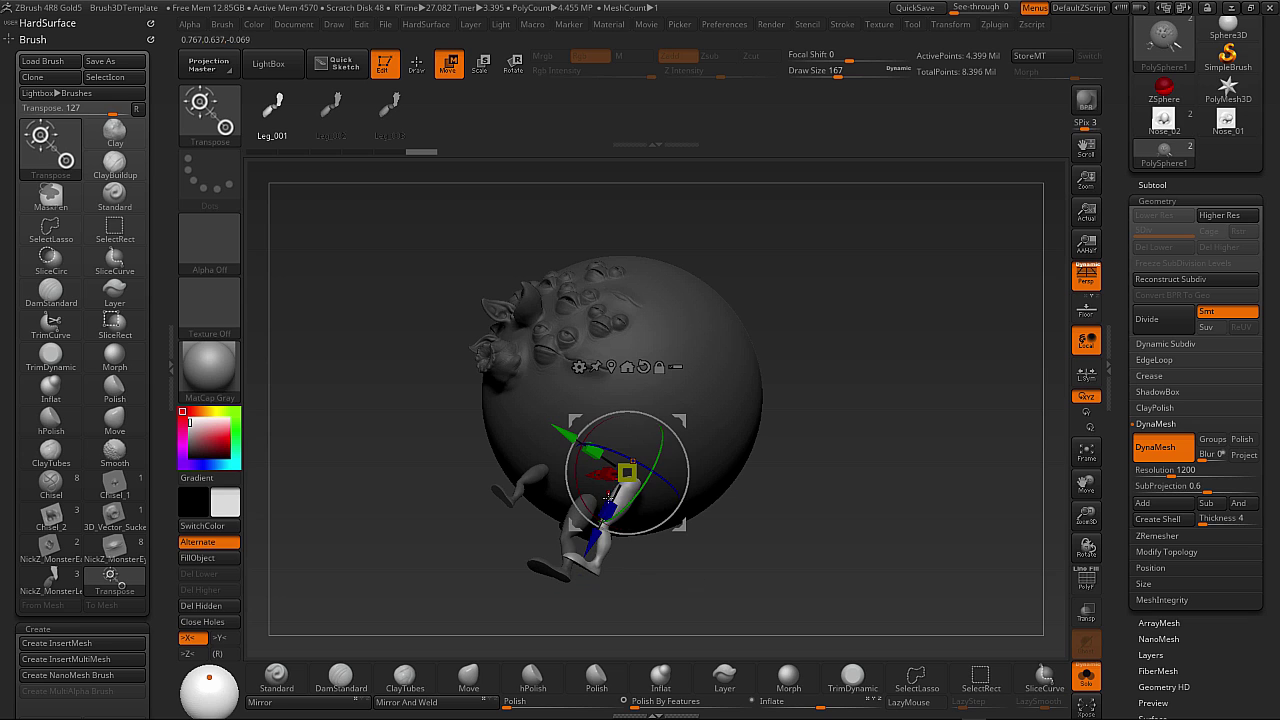
drag(576, 506, 594, 513)
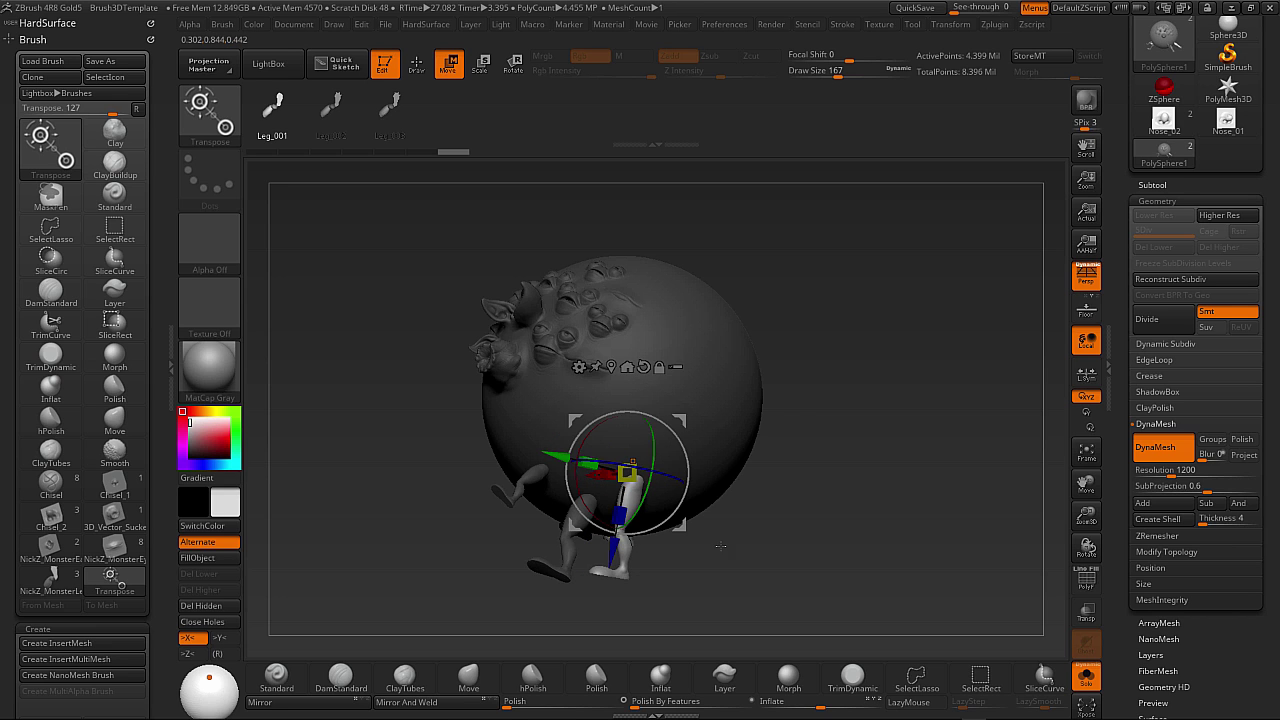
Fine-tune the rotation and placement of the last leg pair from several sides until the legs stand upright against the sphere.
drag(720, 545, 805, 540)
drag(666, 515, 653, 525)
drag(748, 541, 700, 536)
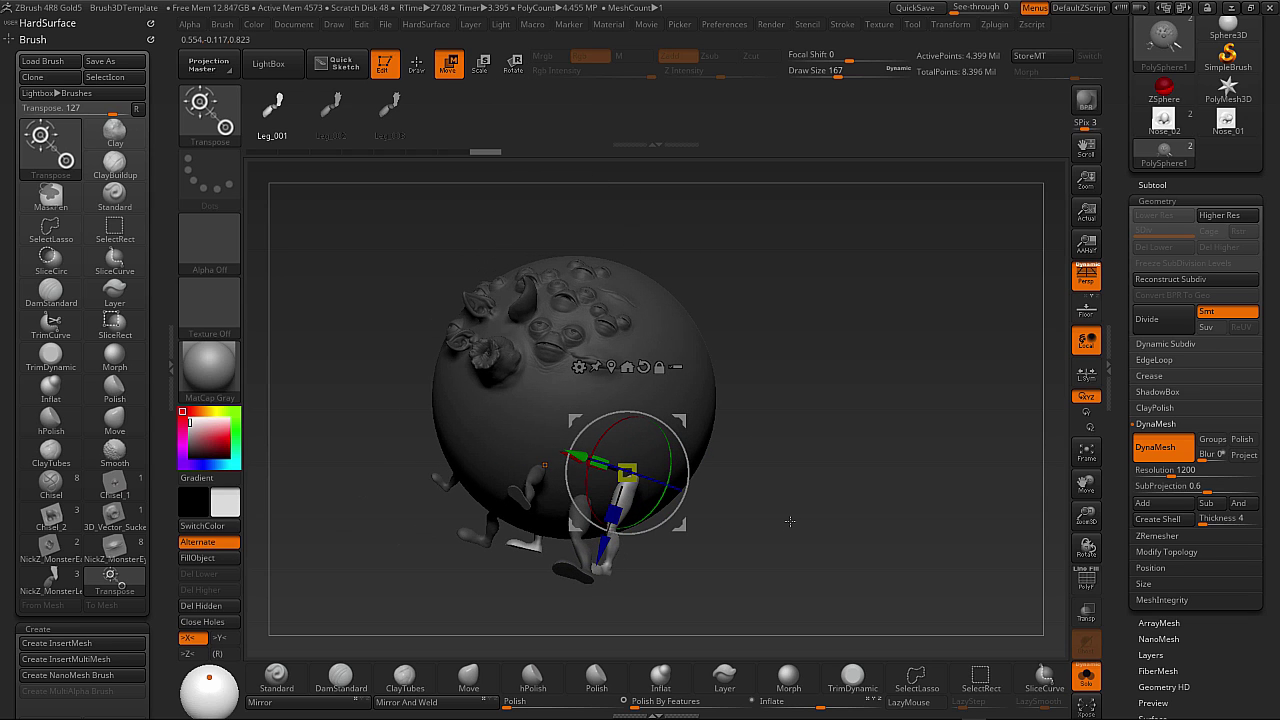
mouse_move(760, 515)
mouse_down()
mouse_move(782, 538)
mouse_move(772, 525)
mouse_move(760, 544)
mouse_move(773, 563)
mouse_move(768, 545)
mouse_up()
drag(612, 430, 598, 438)
drag(803, 534, 862, 552)
drag(652, 506, 648, 506)
drag(584, 449, 577, 444)
drag(748, 553, 717, 538)
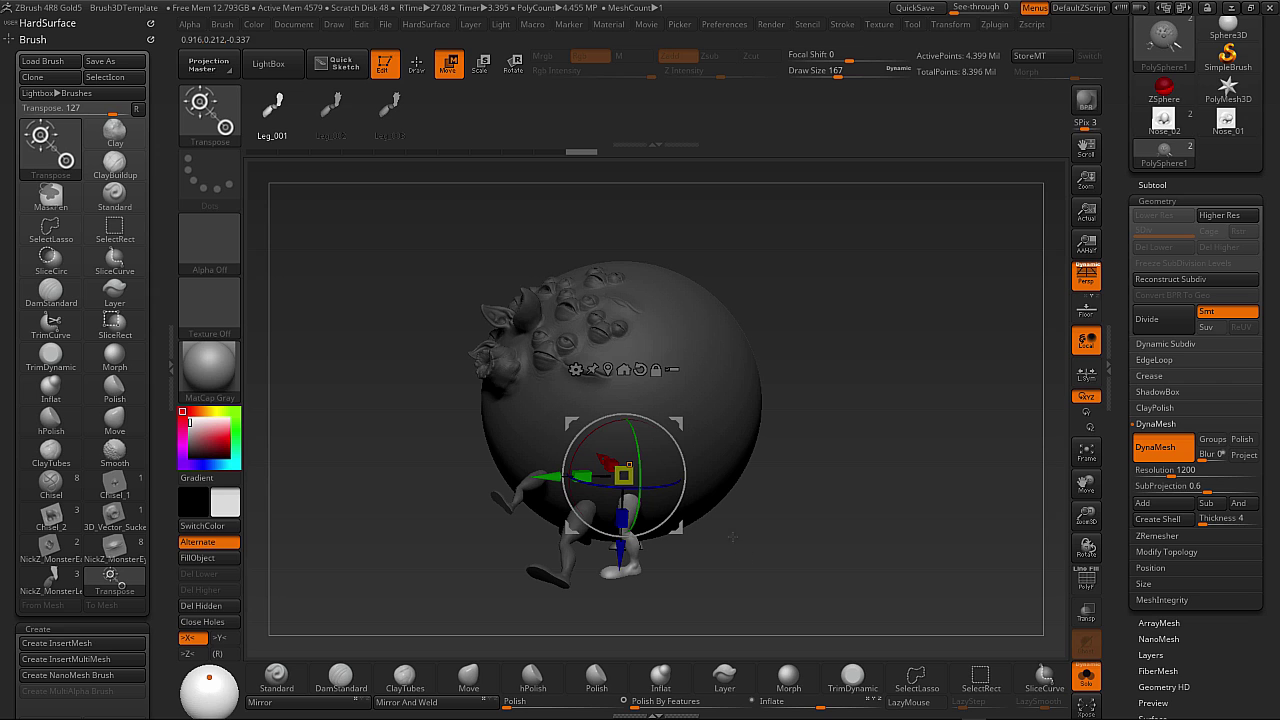
Return to Draw mode, choose the Leg_003 shape, and insert a mirrored pair of scaly legs beneath the sphere.
click(416, 63)
mouse_move(845, 518)
mouse_down()
mouse_move(833, 535)
mouse_move(812, 520)
mouse_up()
click(335, 110)
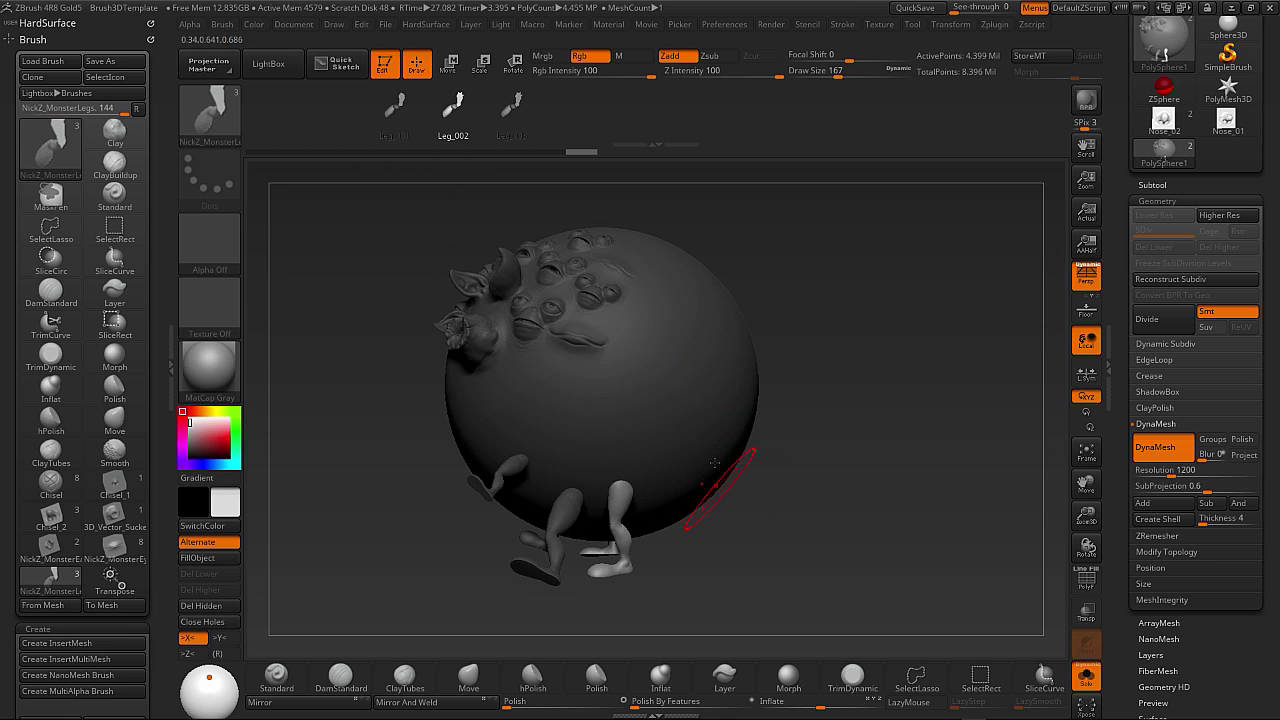
key(Right)
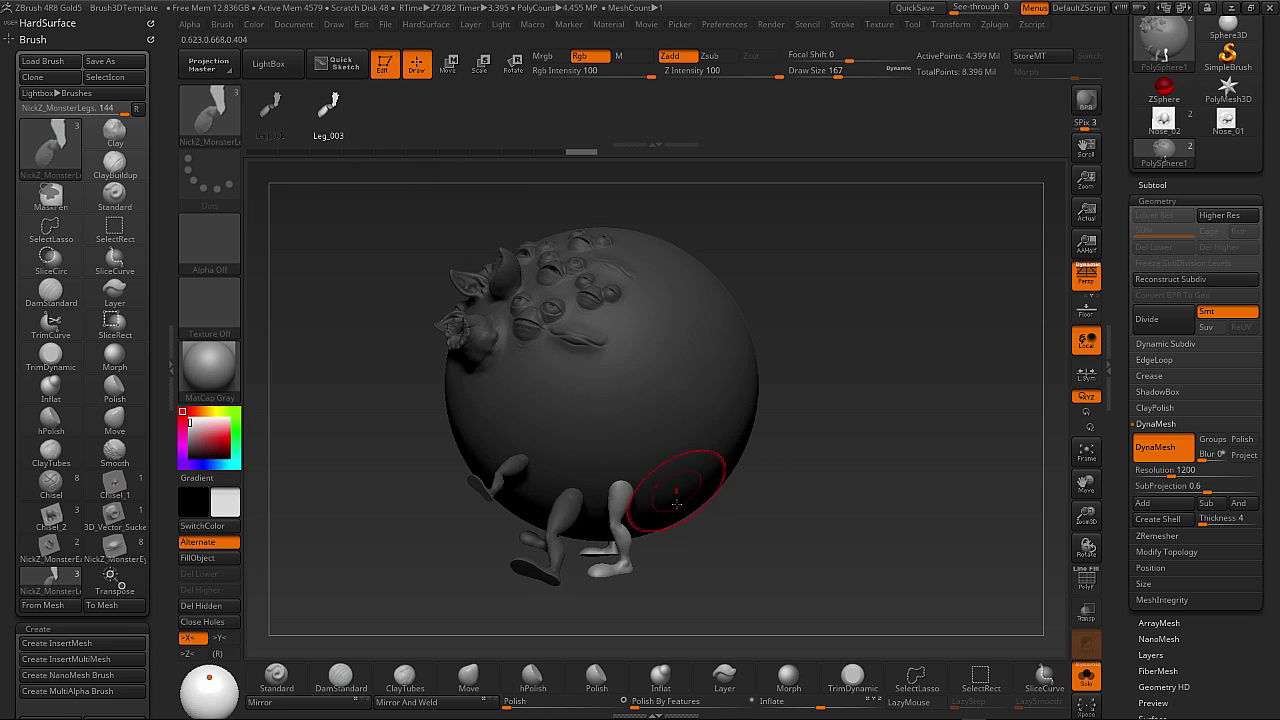
drag(692, 541, 720, 532)
drag(528, 521, 576, 569)
drag(637, 537, 657, 488)
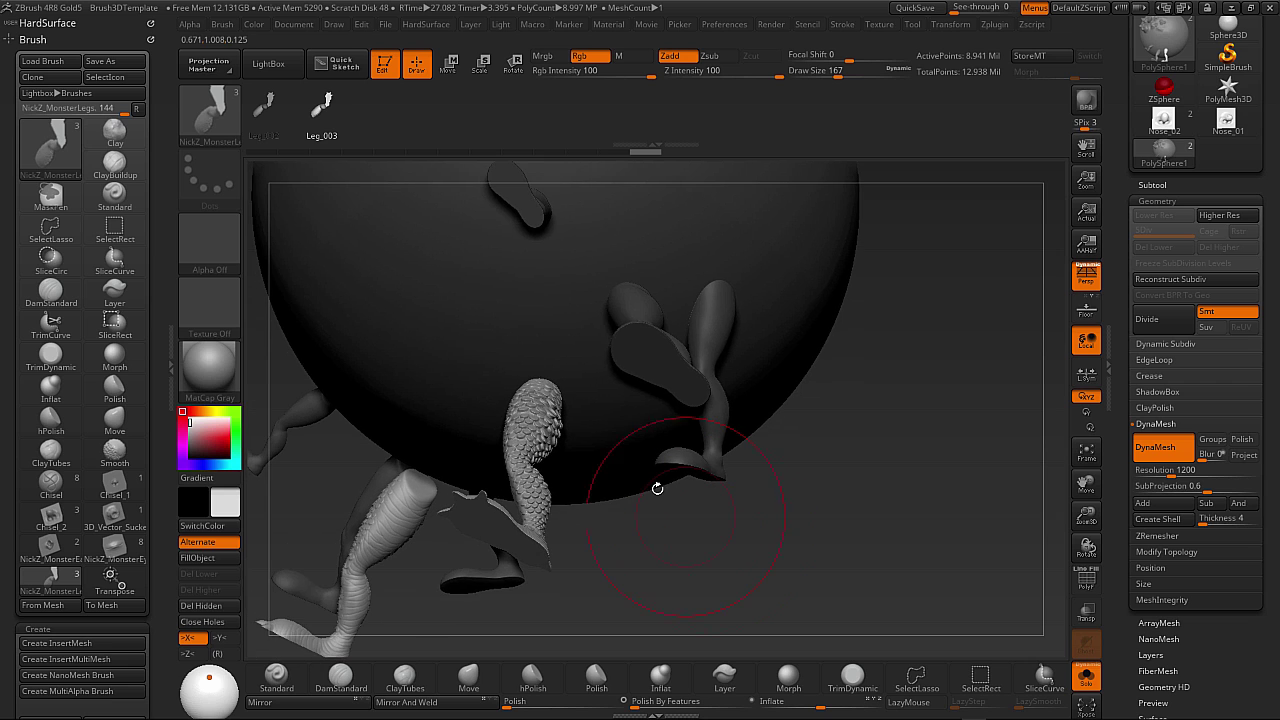
Rotate the scaly leg pair into an upright stance beneath the sphere, return to Draw mode and set the draw size to 94.
click(513, 66)
mouse_move(553, 357)
mouse_down()
mouse_move(553, 421)
mouse_move(556, 388)
mouse_move(485, 394)
mouse_move(505, 450)
mouse_move(525, 470)
mouse_move(737, 527)
mouse_move(755, 566)
mouse_move(703, 549)
mouse_move(734, 600)
mouse_up()
click(420, 68)
key(s)
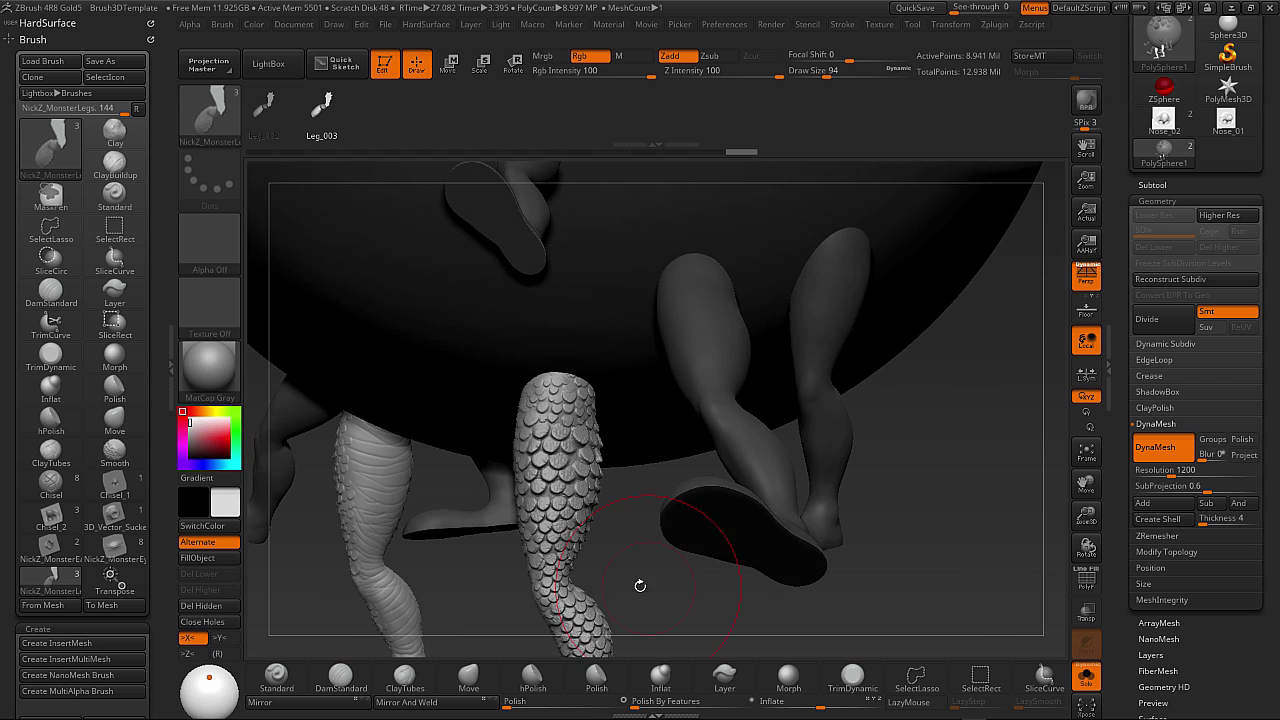
Set the draw size to 51 and clear the mask from the sphere and the earlier legs.
mouse_move(637, 572)
alt+mouse_down()
mouse_move(630, 517)
mouse_move(567, 425)
alt+mouse_up()
key(s)
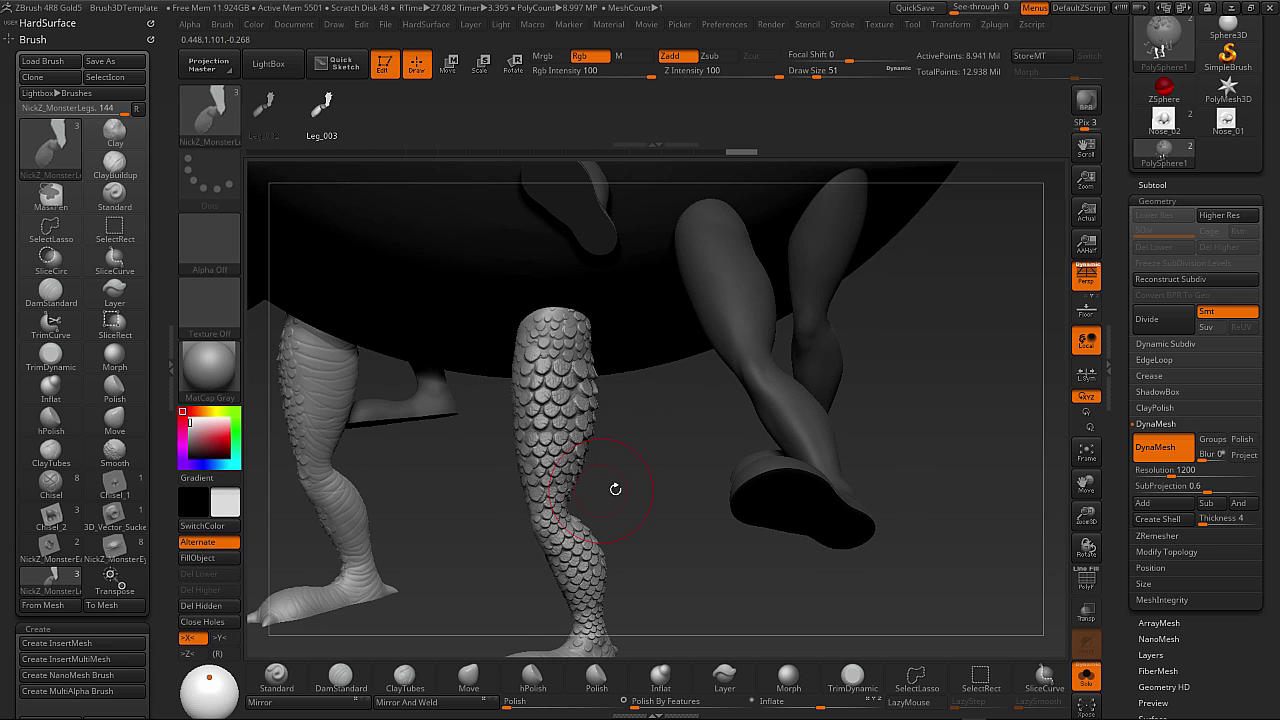
mouse_move(633, 523)
mouse_down()
mouse_move(657, 523)
mouse_move(630, 520)
mouse_move(651, 510)
mouse_up()
drag(882, 501, 612, 368)
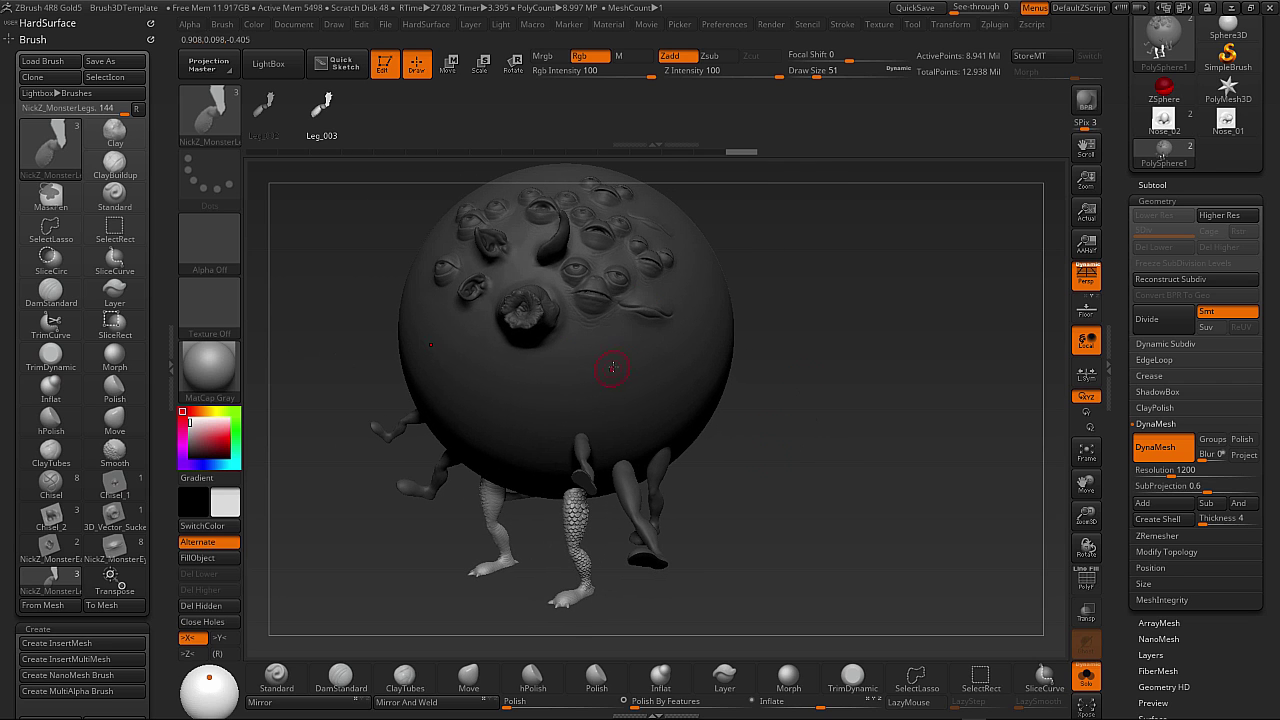
ctrl+drag(837, 475, 740, 563)
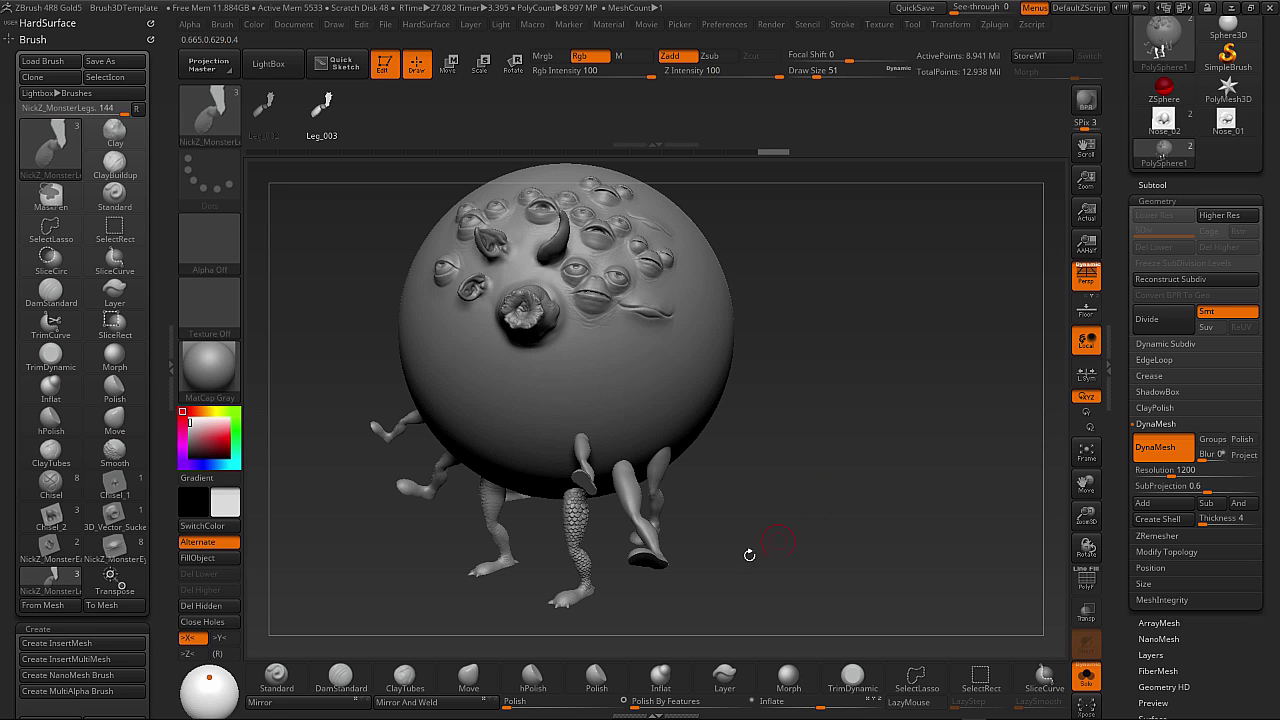
Isolate the inserted legs by hiding the sphere's polygroup and inverting the visibility.
drag(818, 486, 804, 477)
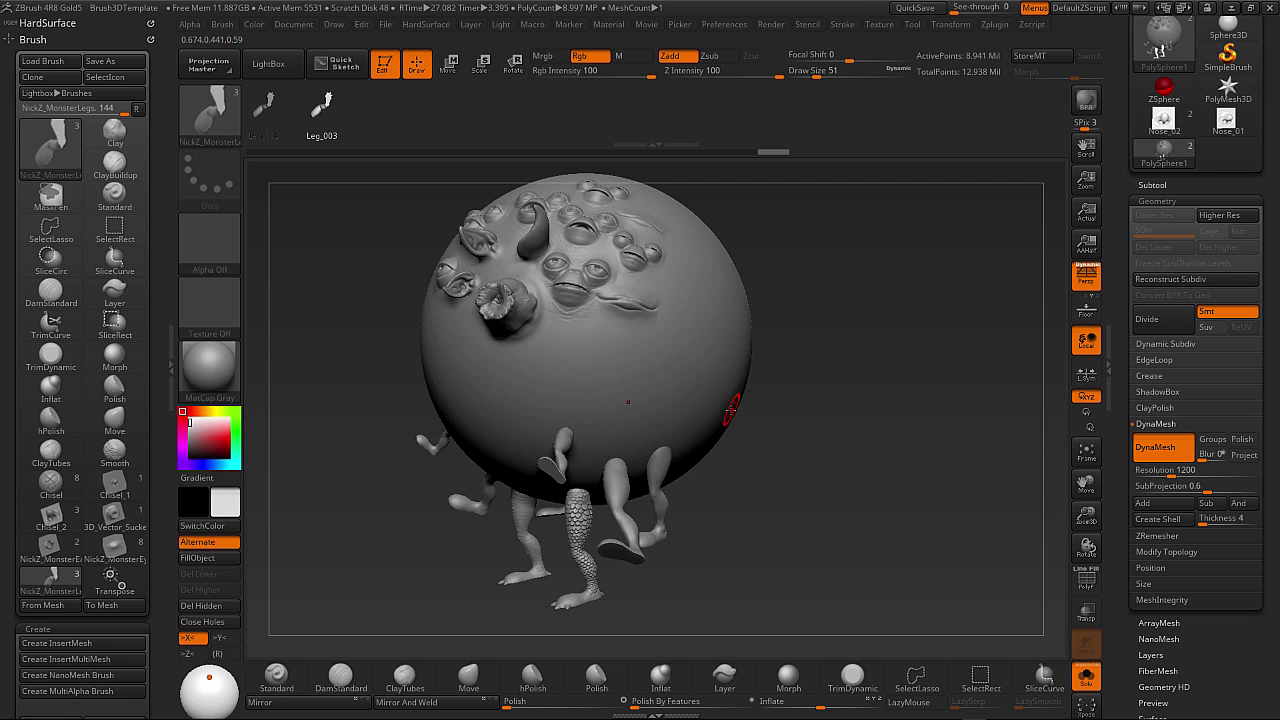
key(ctrl+shift)
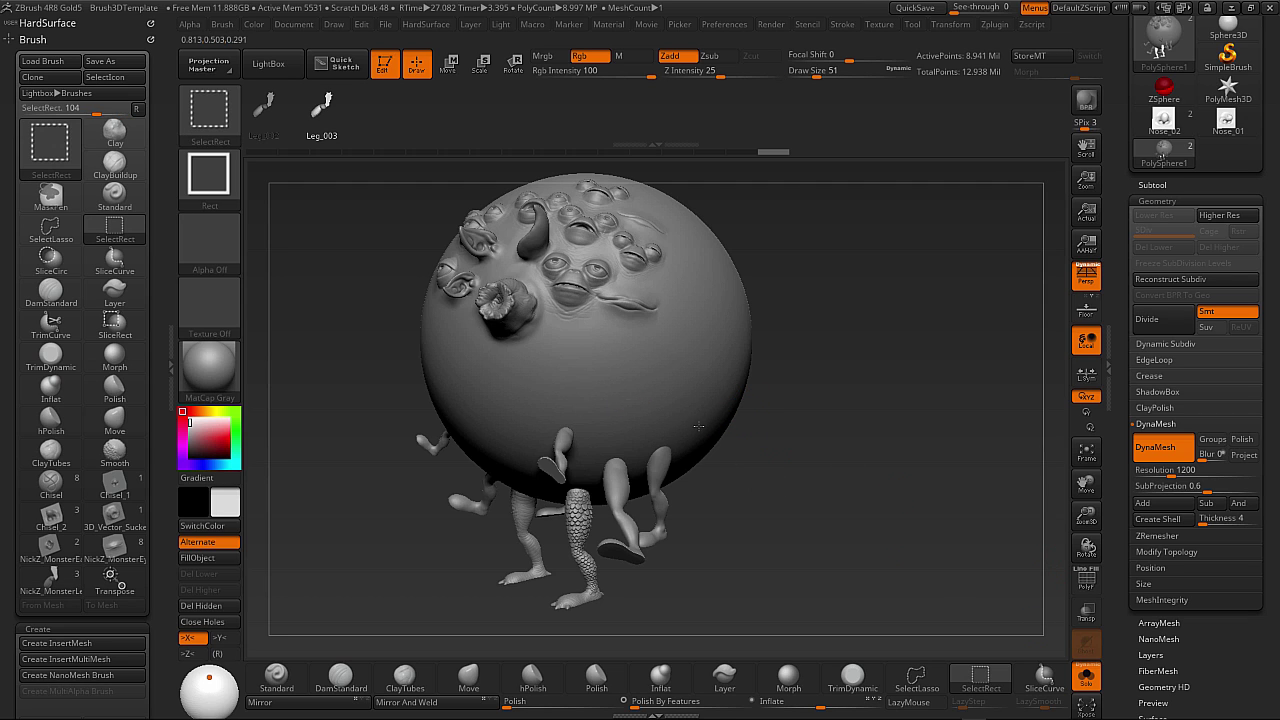
ctrl+shift+click(703, 434)
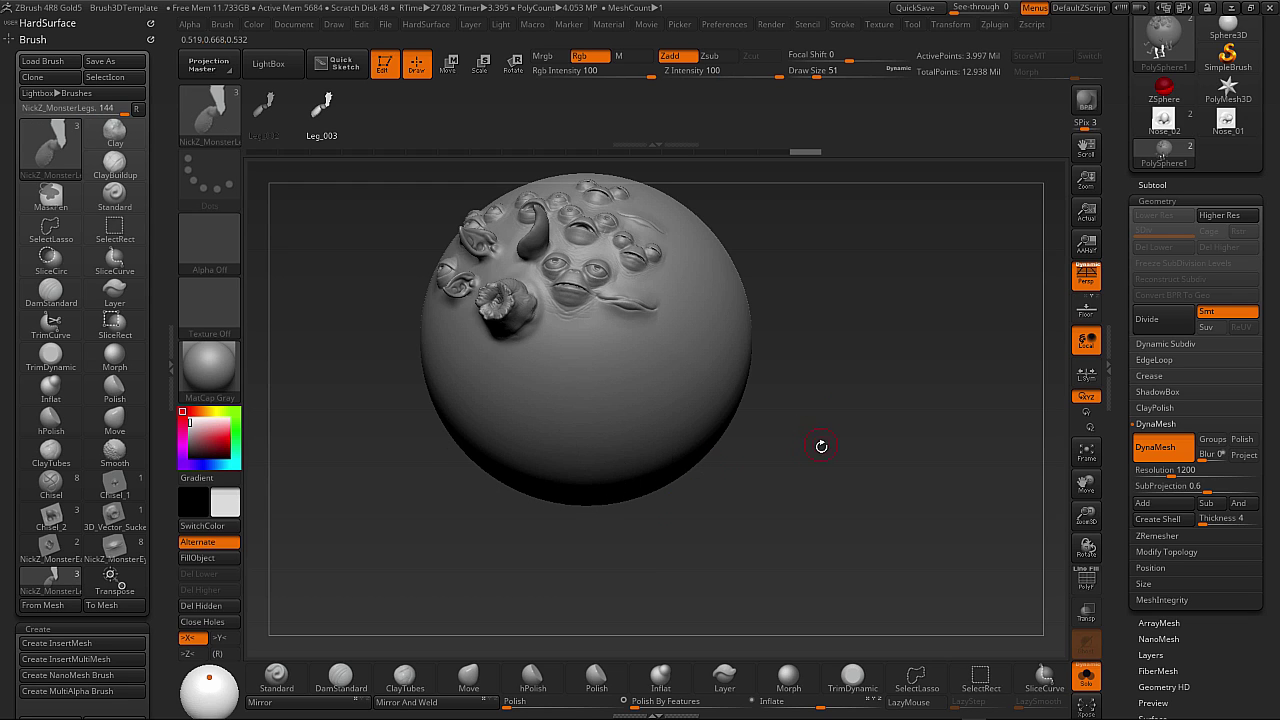
key(ctrl+shift)
mouse_move(932, 314)
ctrl+shift+mouse_down()
mouse_move(794, 471)
mouse_move(821, 482)
ctrl+shift+mouse_up()
mouse_move(779, 523)
mouse_down()
mouse_move(770, 540)
mouse_move(783, 527)
mouse_up()
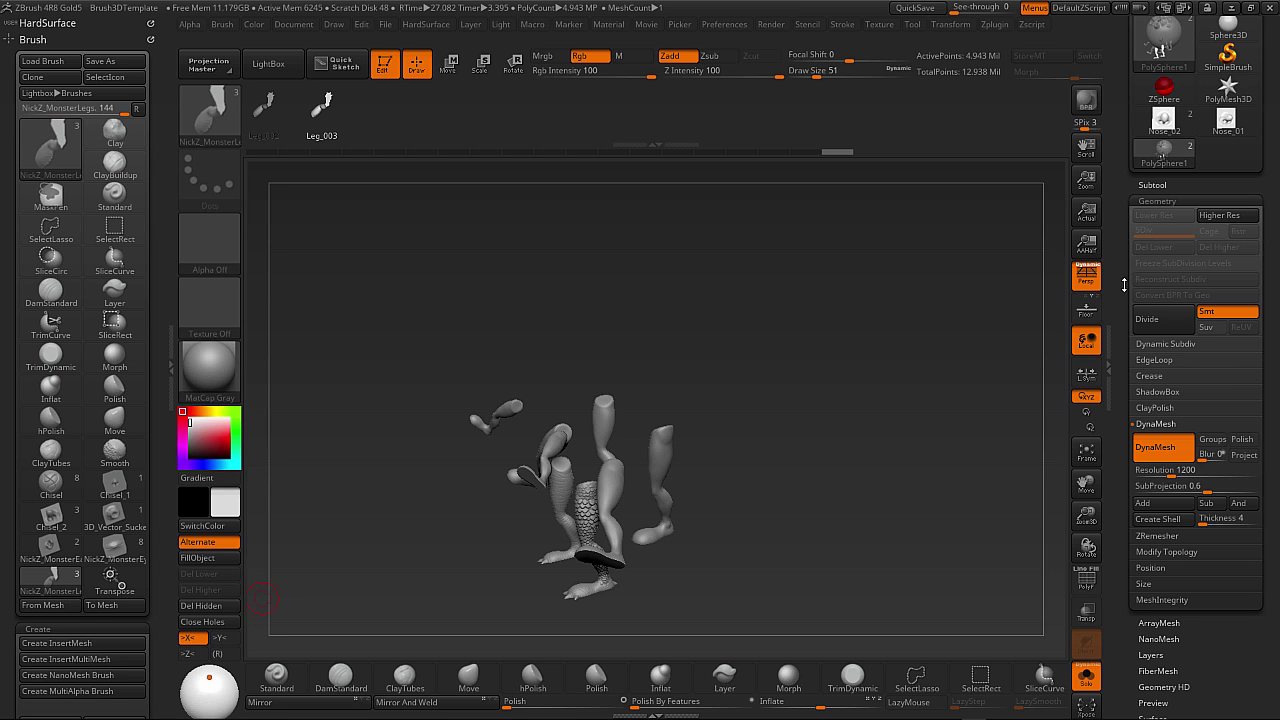
Delete the hidden sphere geometry so that this subtool contains only the legs.
drag(1124, 285, 1126, 172)
click(1171, 376)
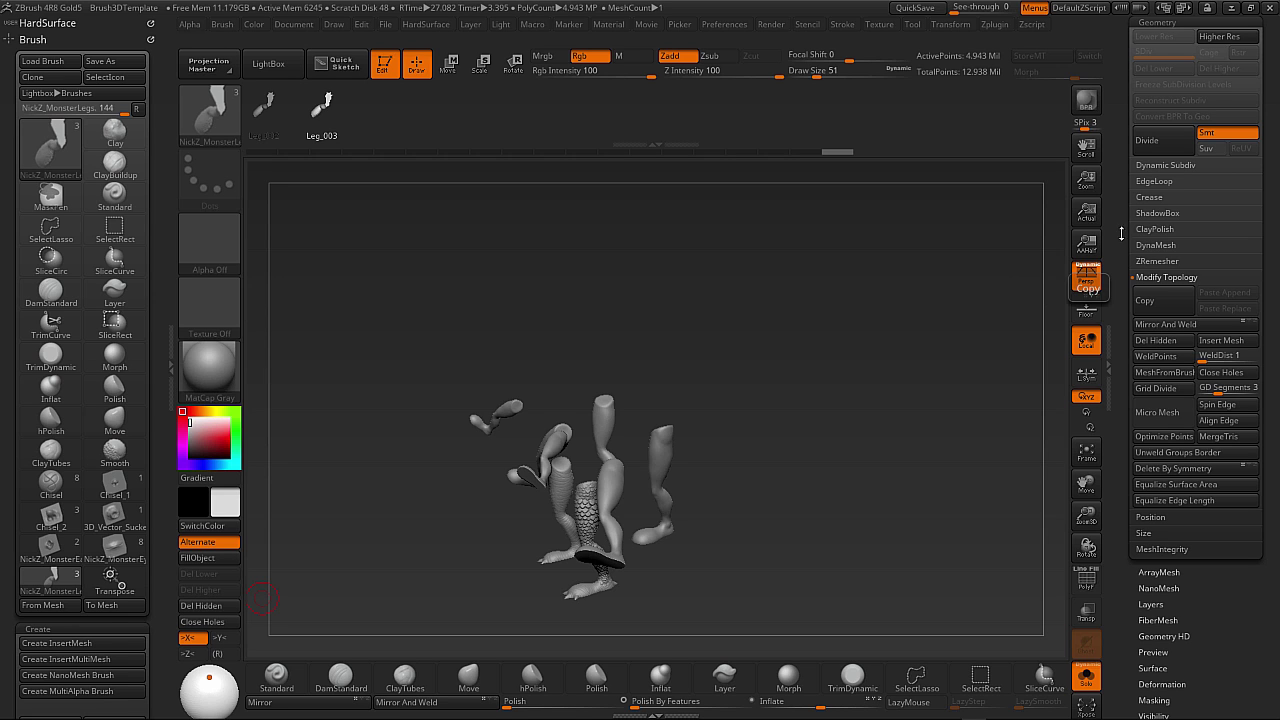
drag(1115, 235, 1118, 440)
click(1153, 261)
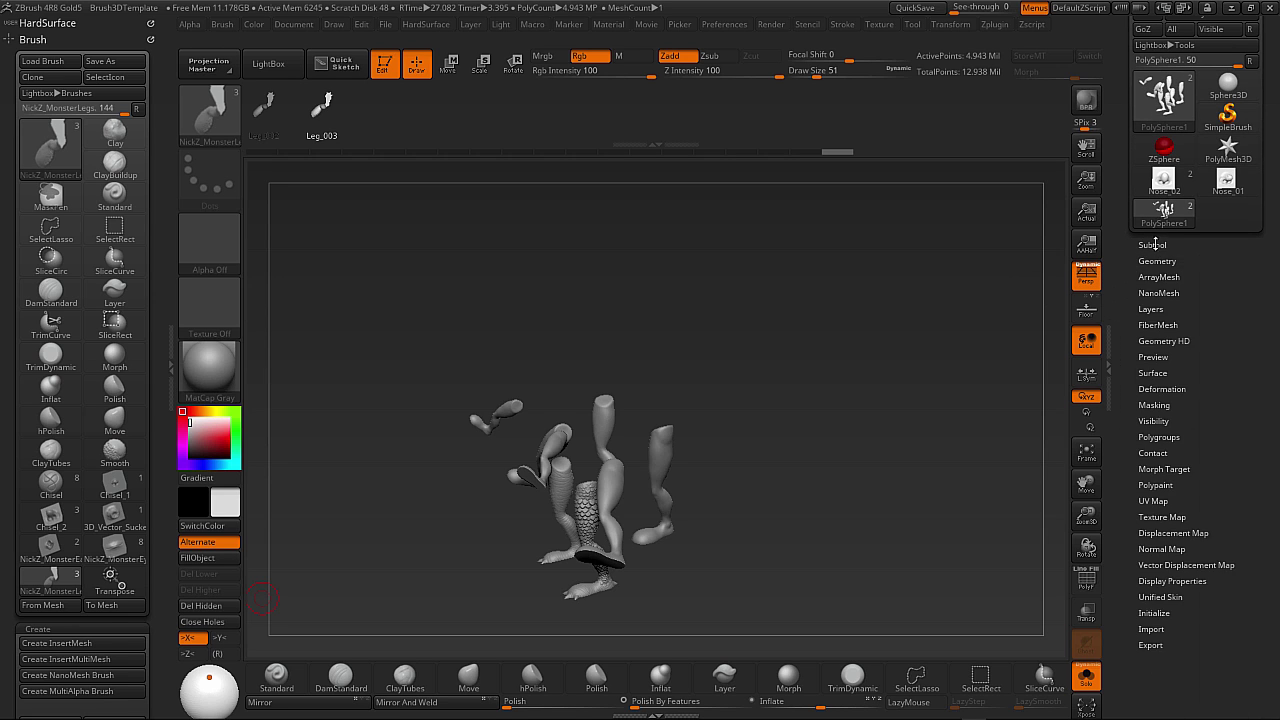
click(1156, 245)
drag(1122, 548, 1139, 432)
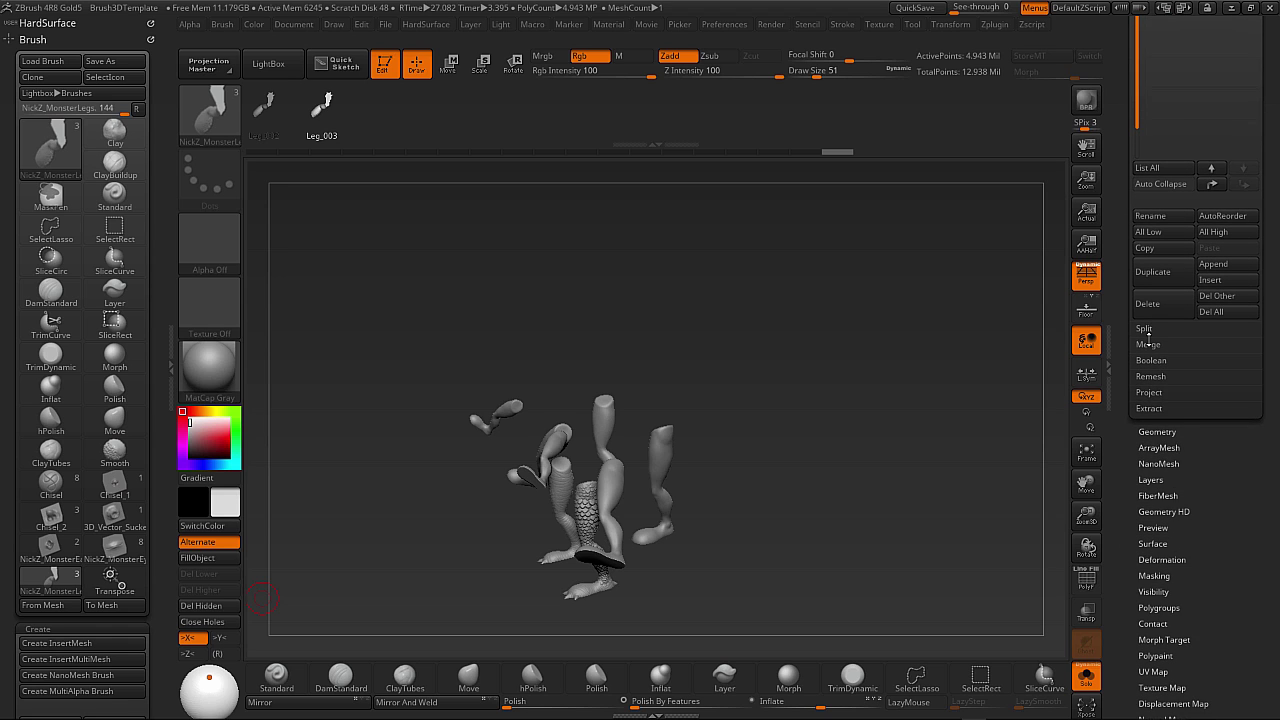
click(1158, 328)
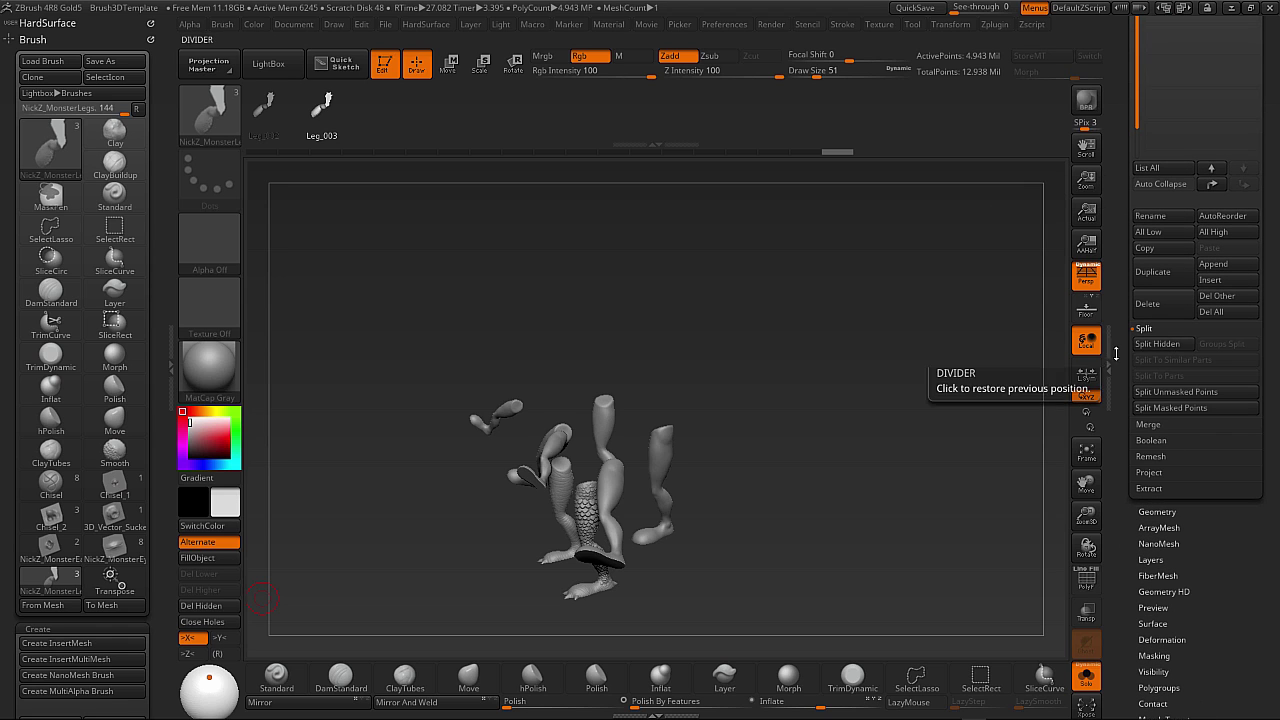
drag(1126, 404, 1124, 324)
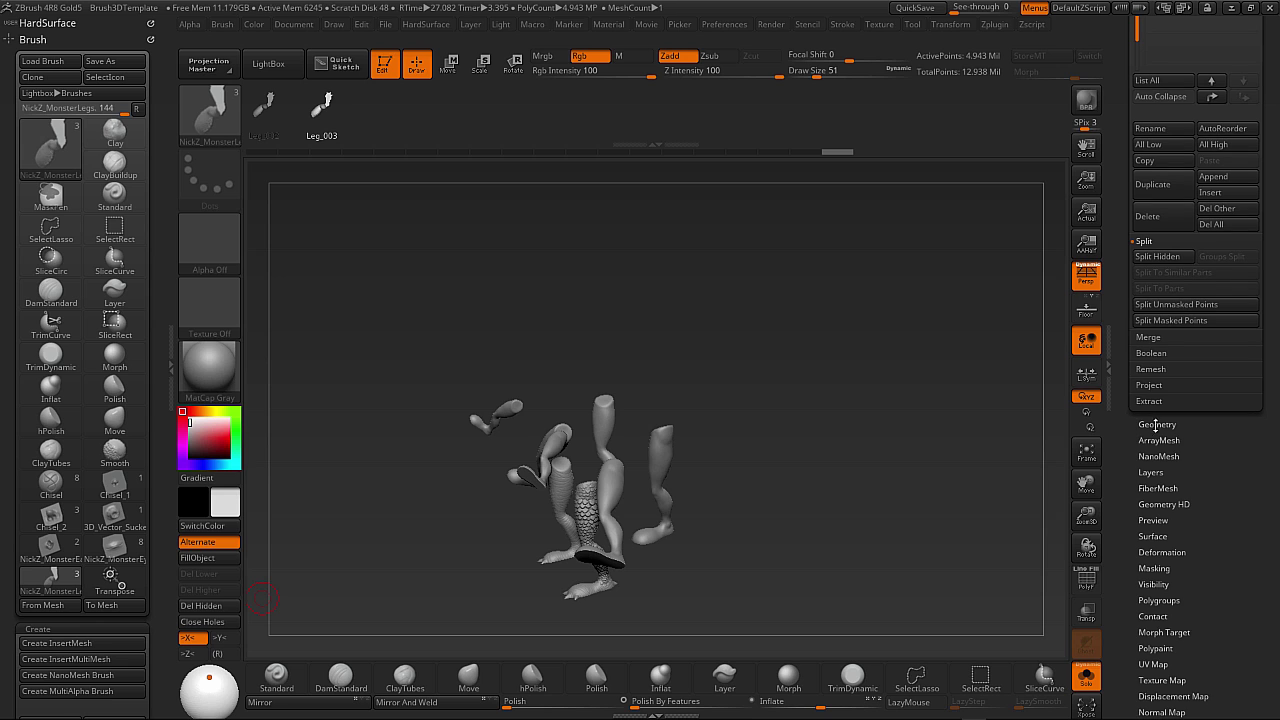
click(1155, 424)
drag(1197, 438, 1195, 504)
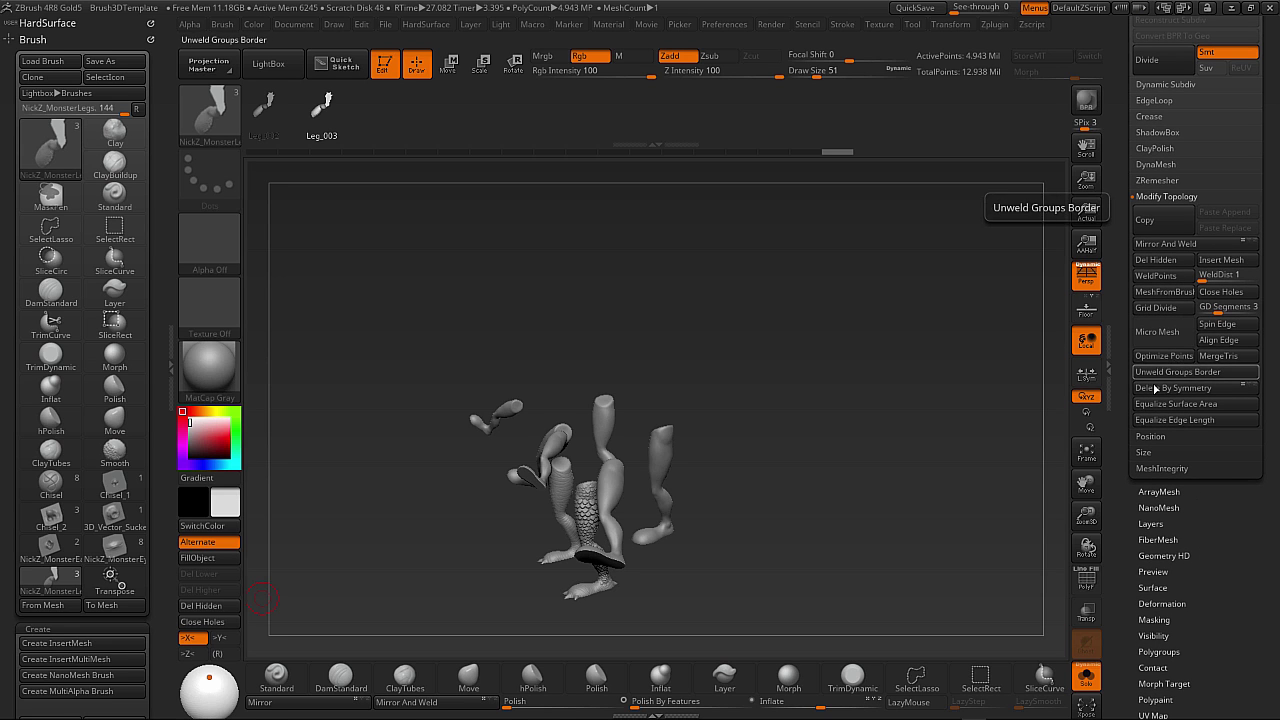
click(1163, 259)
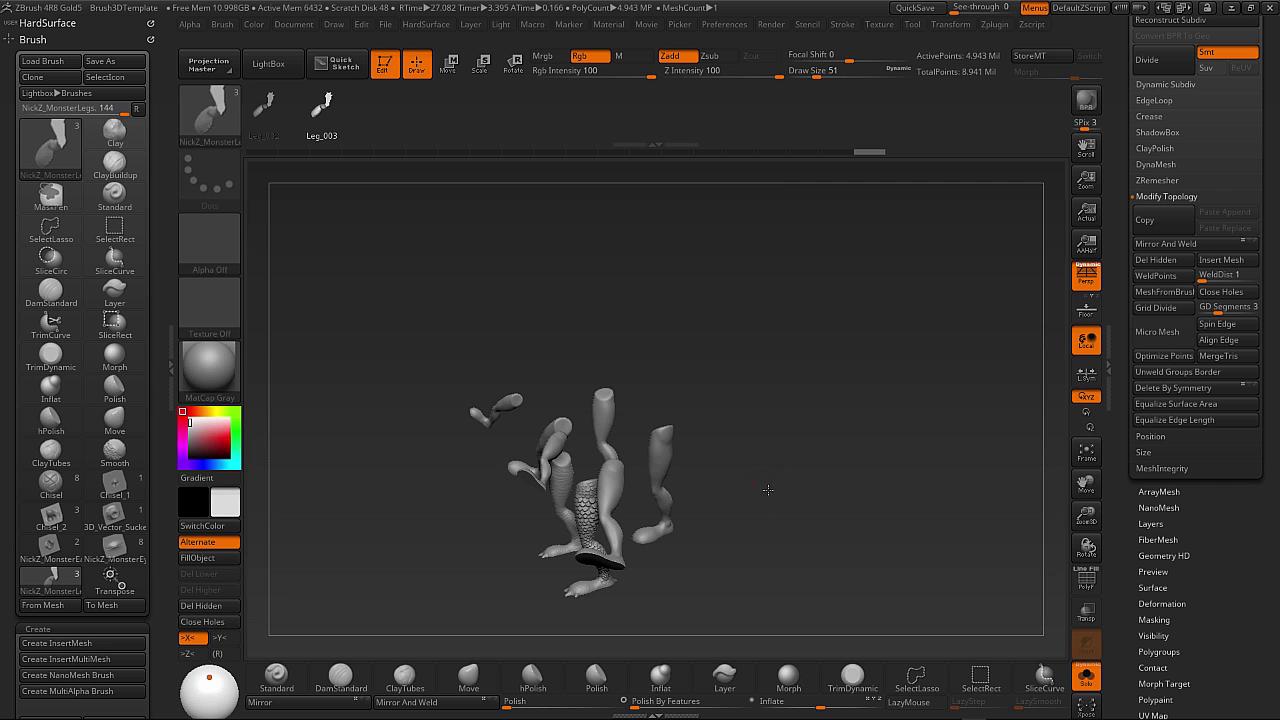
Turn off Solo to show the sphere subtool together with the legs.
drag(767, 489, 752, 525)
click(1087, 676)
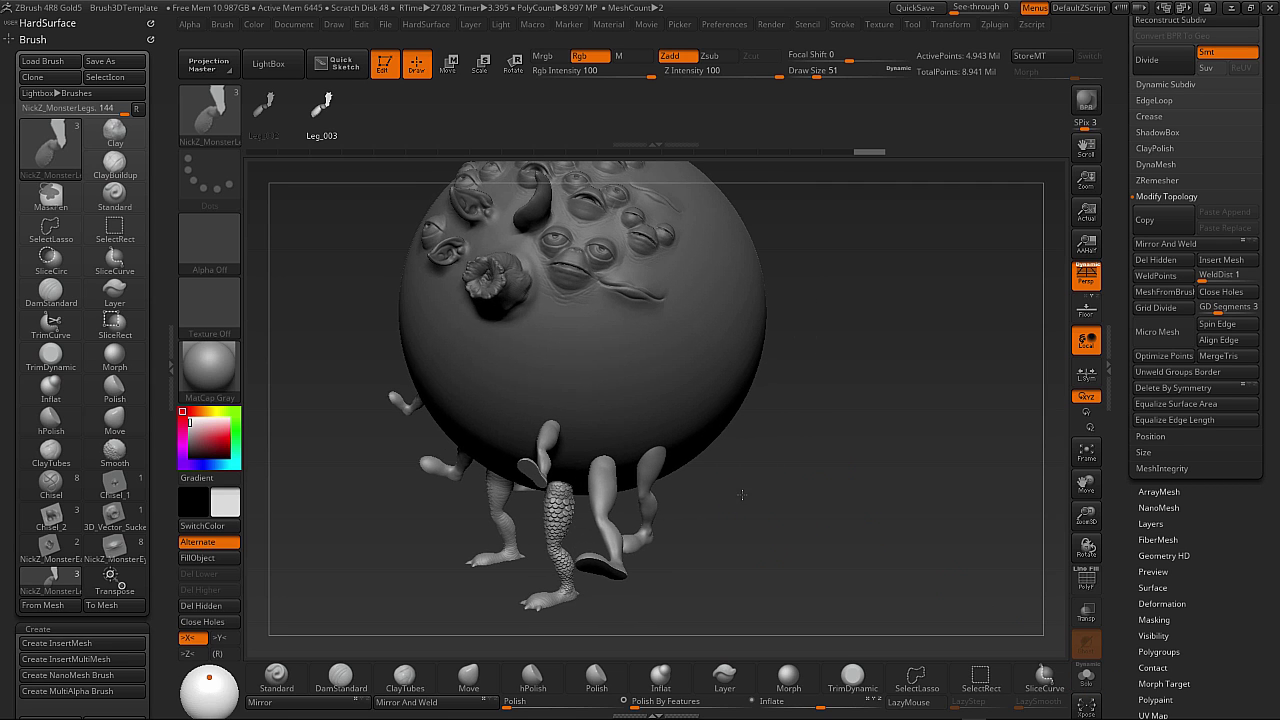
alt+drag(757, 480, 756, 510)
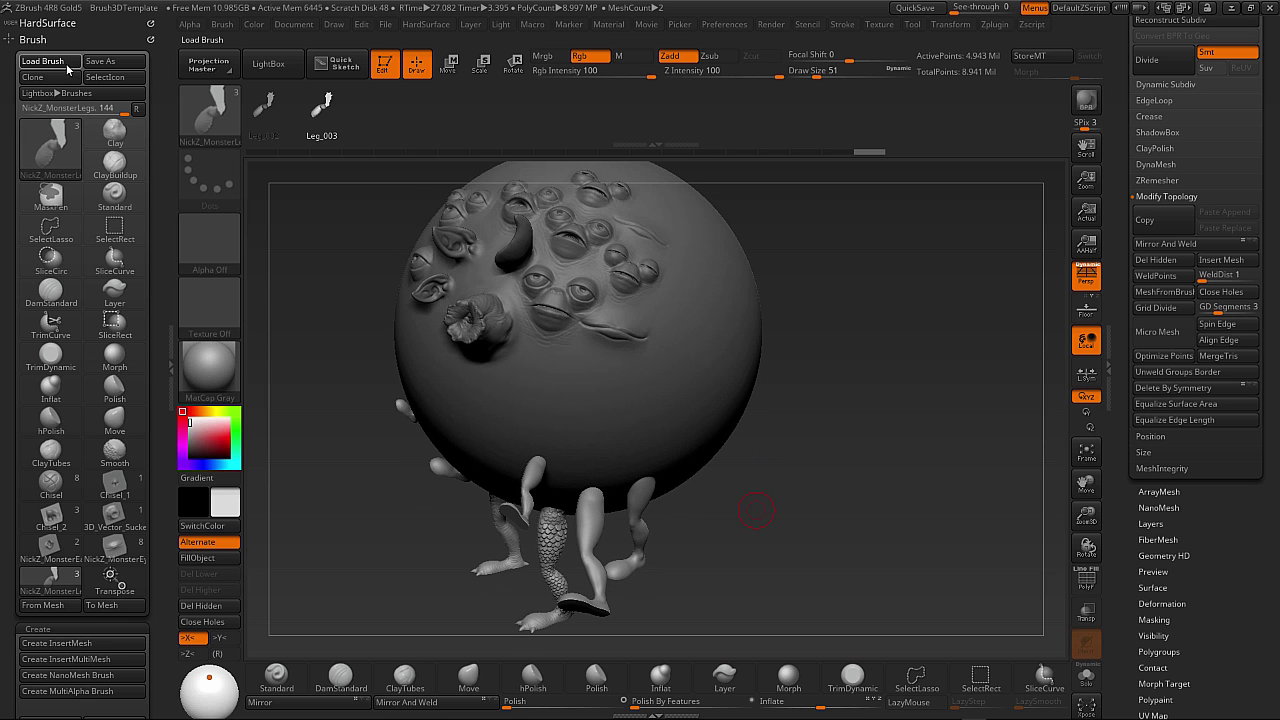
Load the brush preset NickZ_MonsterNoses.ZBP from the NickZ_MonsterNoses folder.
click(45, 61)
click(483, 128)
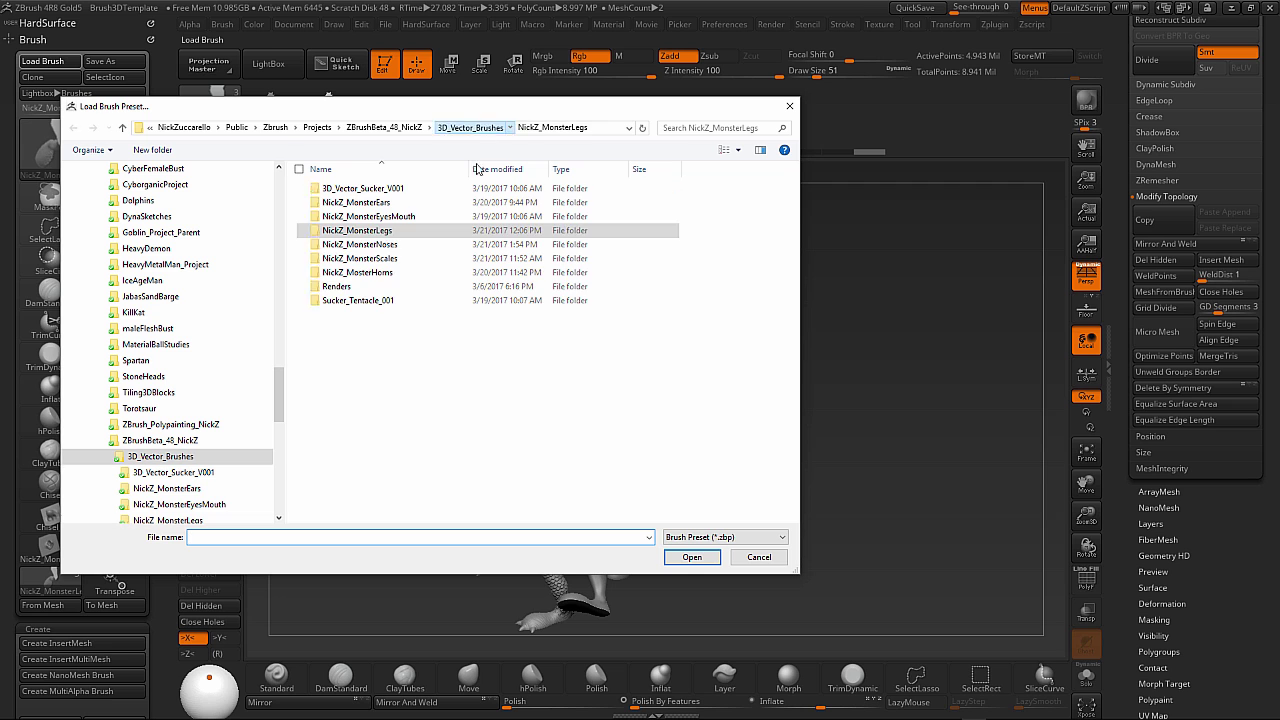
double_click(410, 250)
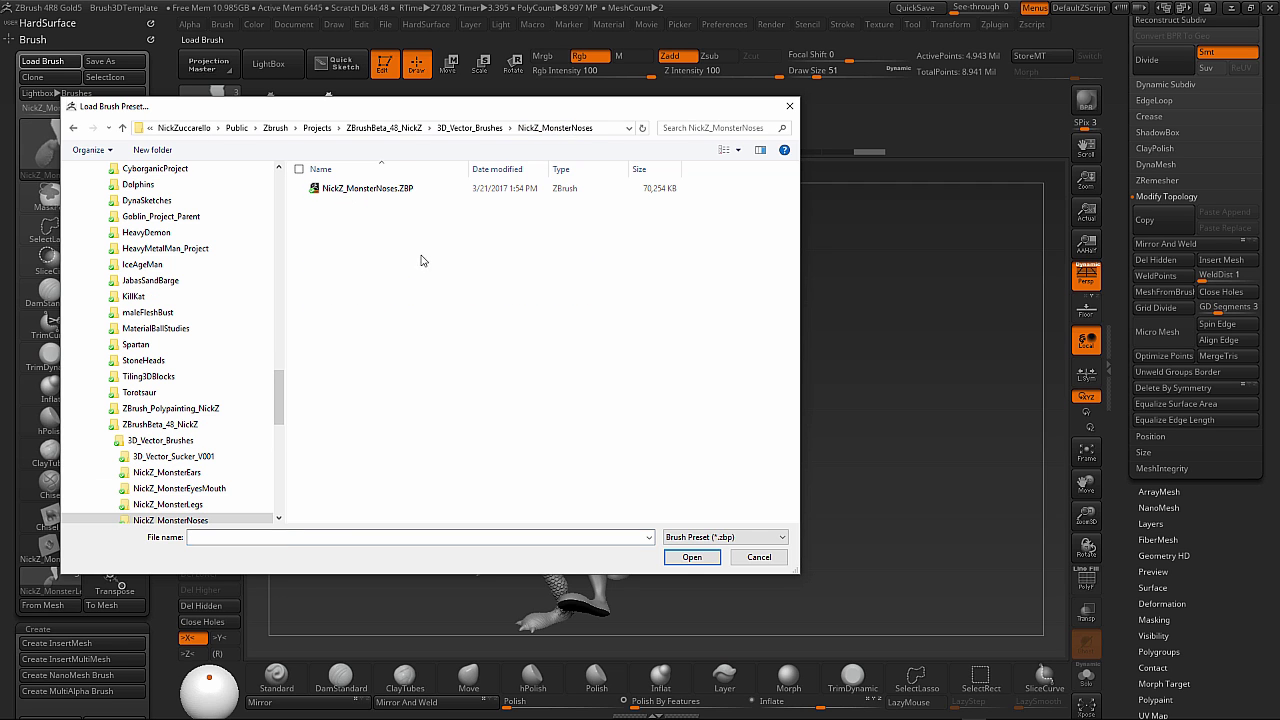
click(390, 189)
click(692, 557)
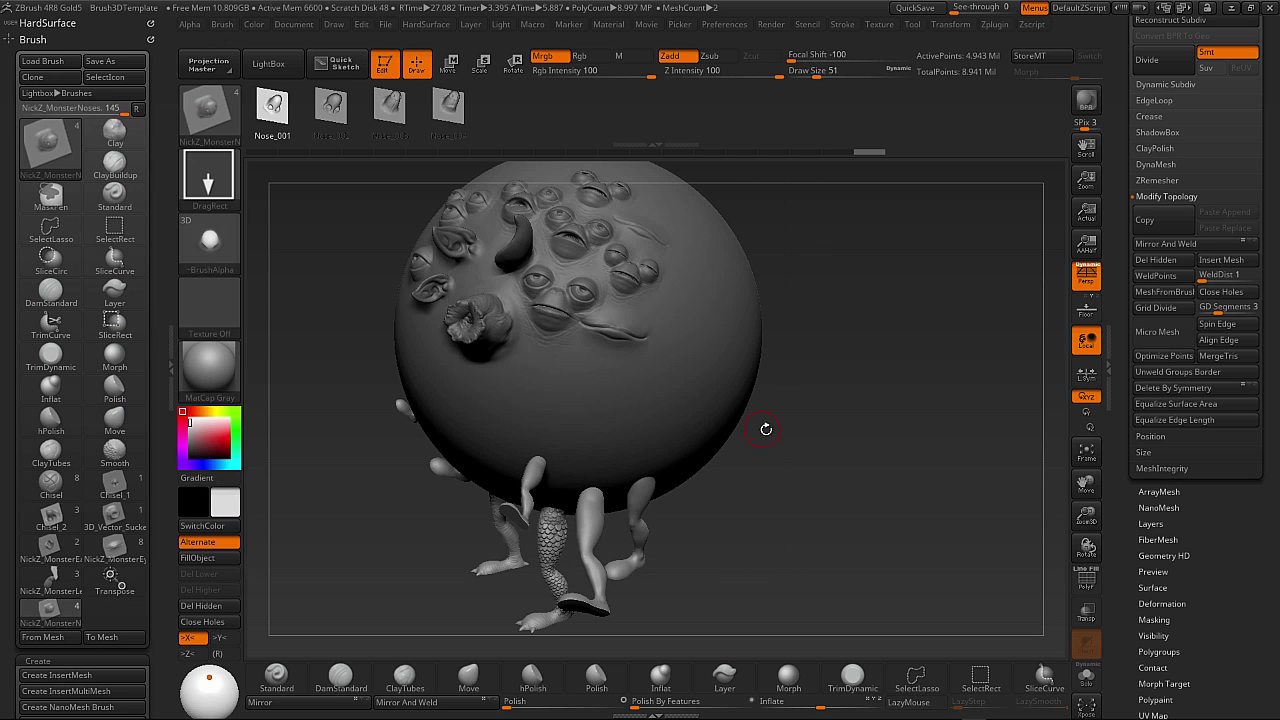
Make the sphere the active subtool and draw Nose_001 and Nose_002 side by side above the eyes.
alt+click(650, 412)
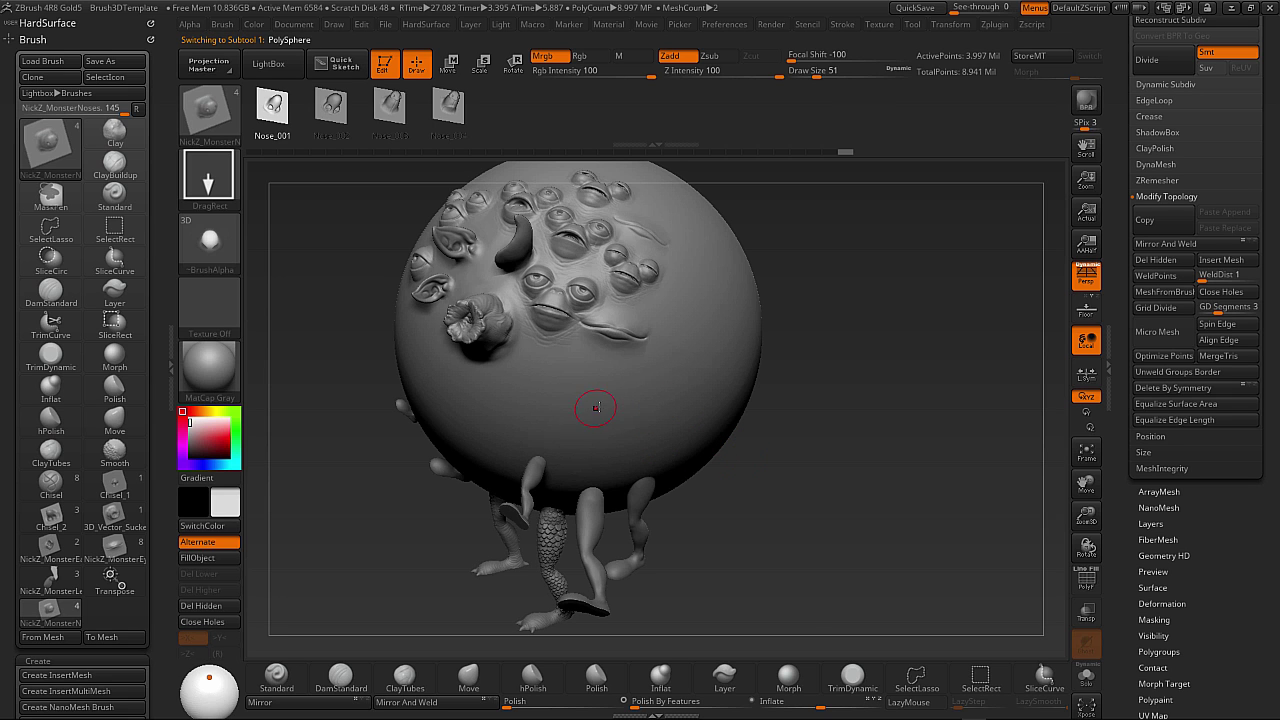
drag(794, 400, 815, 465)
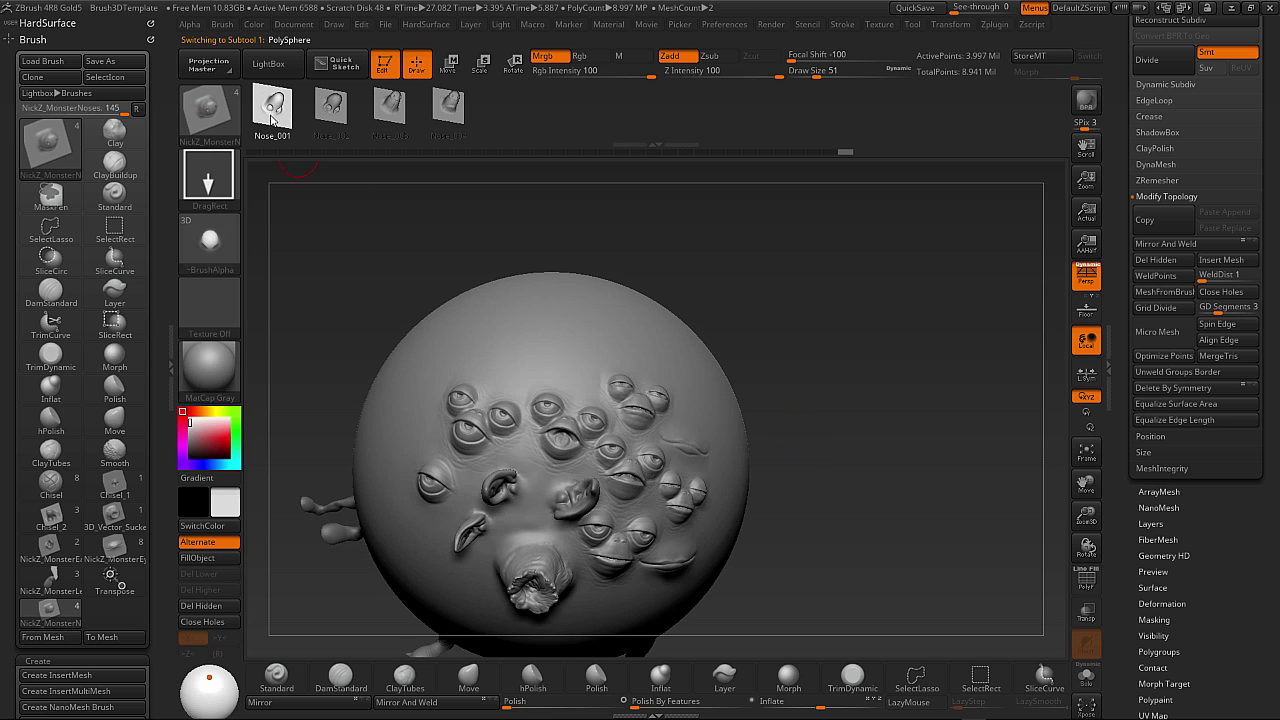
drag(504, 398, 521, 281)
key(Right)
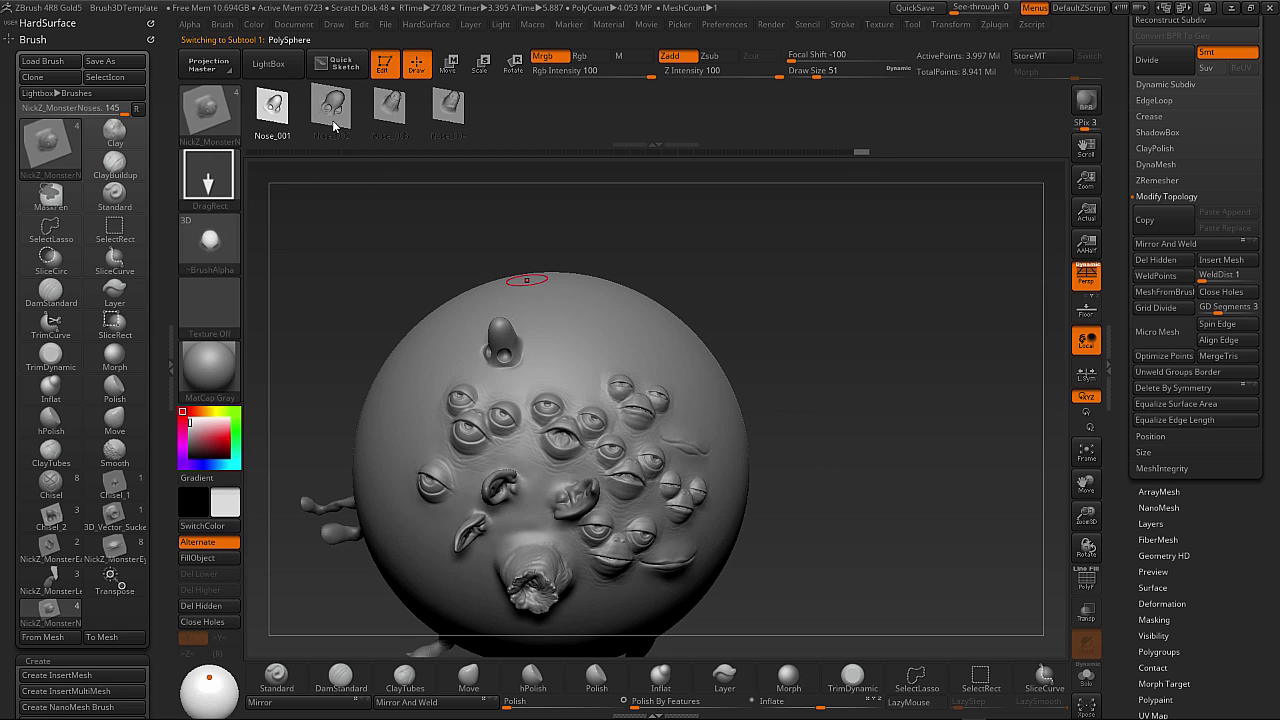
drag(563, 326, 556, 310)
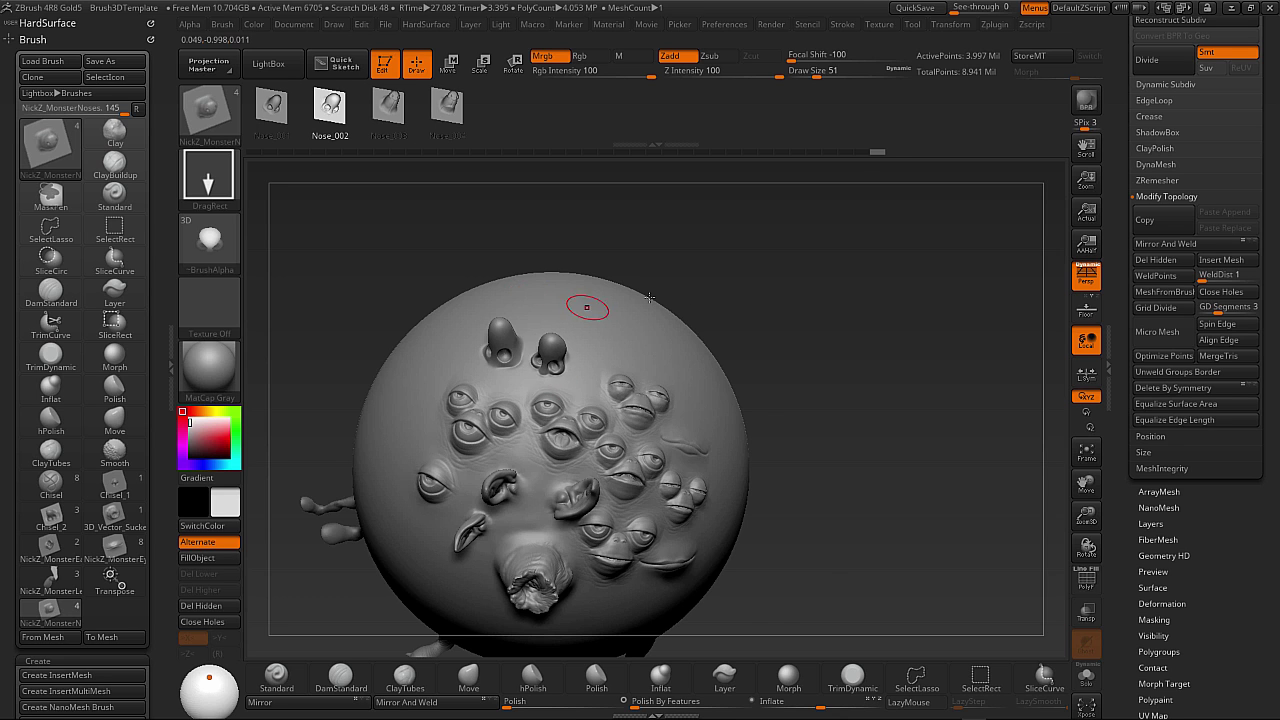
Draw the Nose_003 and Nose_004 shapes on the sphere next to the first two noses.
right_drag(588, 307, 690, 320)
key(Right)
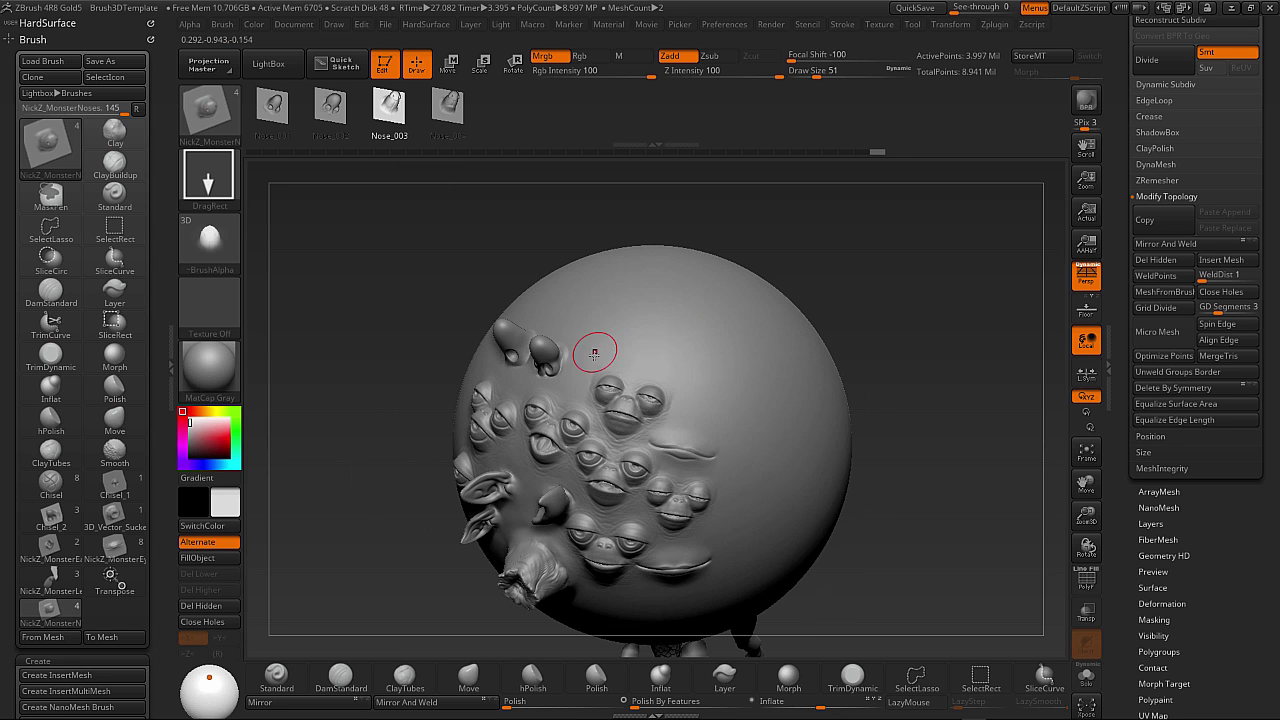
mouse_move(860, 303)
right_down()
mouse_move(857, 292)
mouse_move(883, 297)
mouse_move(904, 279)
mouse_move(889, 254)
mouse_move(842, 254)
right_up()
click(456, 115)
drag(570, 362, 612, 266)
Smooth the surface around the Nose_004 nose and update the sphere's DynaMesh.
drag(910, 297, 874, 309)
shift+drag(586, 368, 616, 342)
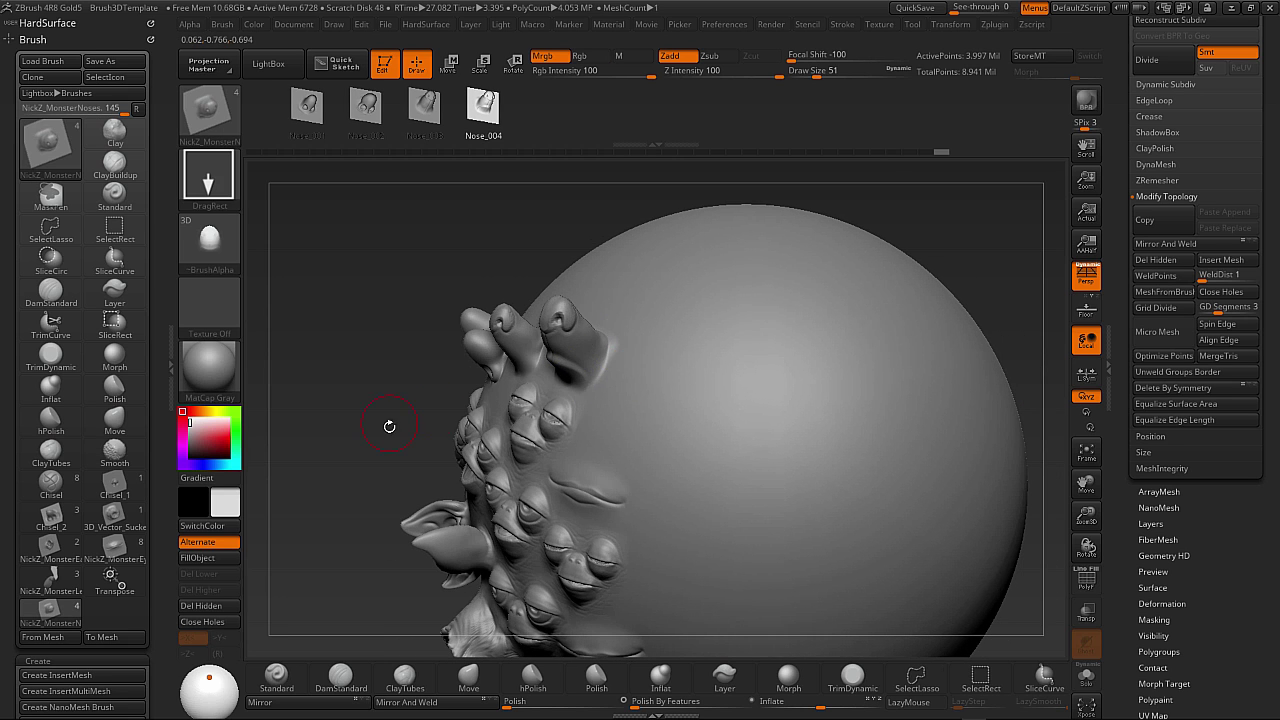
drag(389, 427, 605, 427)
ctrl+drag(987, 289, 935, 334)
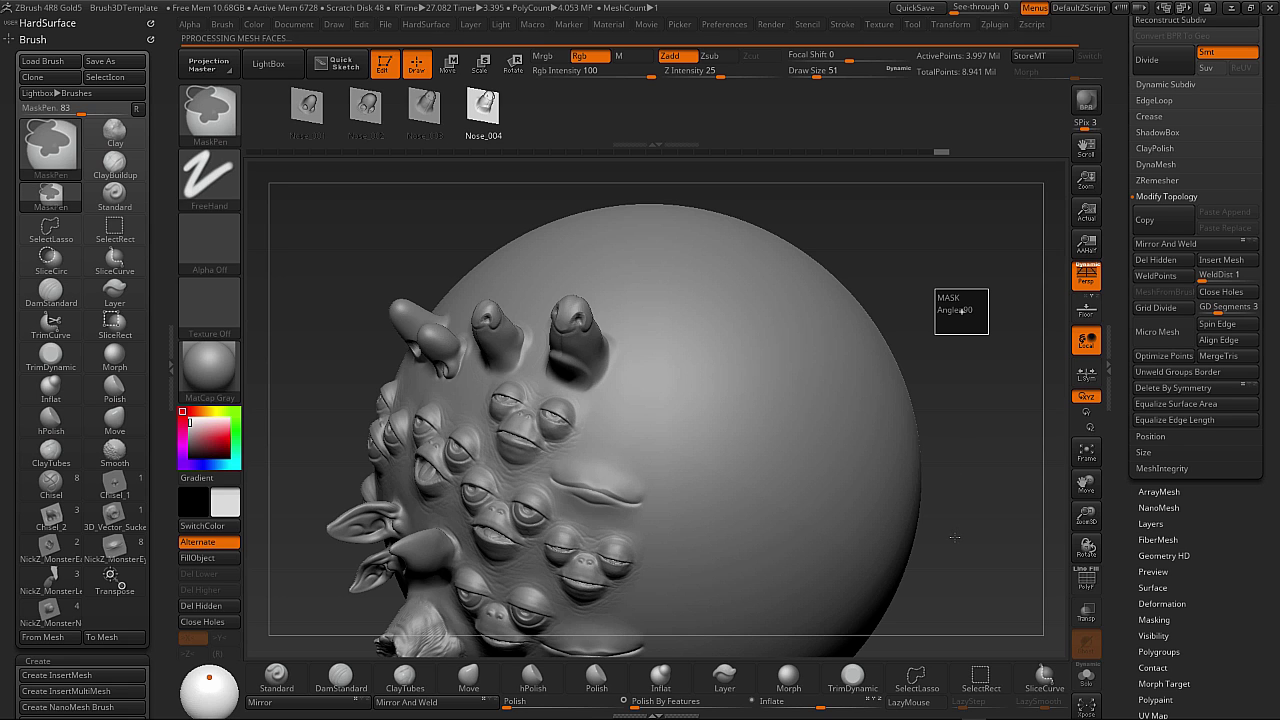
Load the brush preset NickZ_MonsterScales.ZBP from the NickZ_MonsterScales folder.
click(43, 61)
click(480, 131)
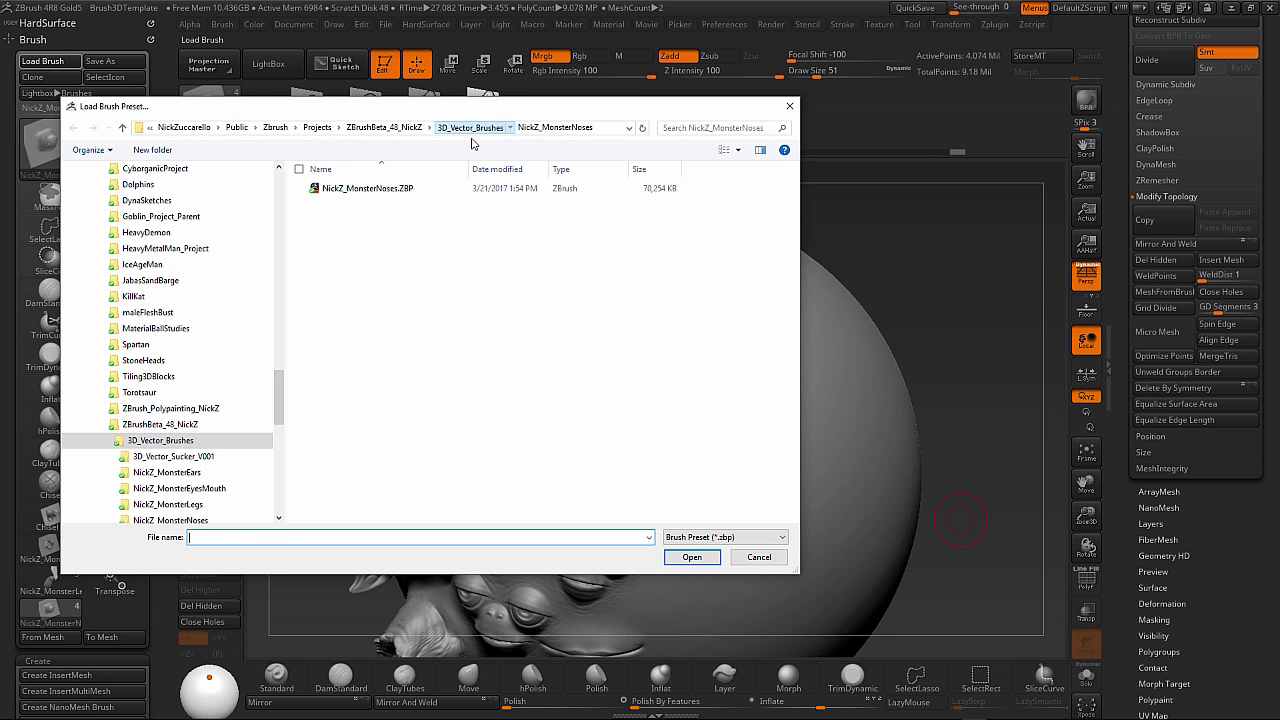
double_click(412, 264)
click(410, 189)
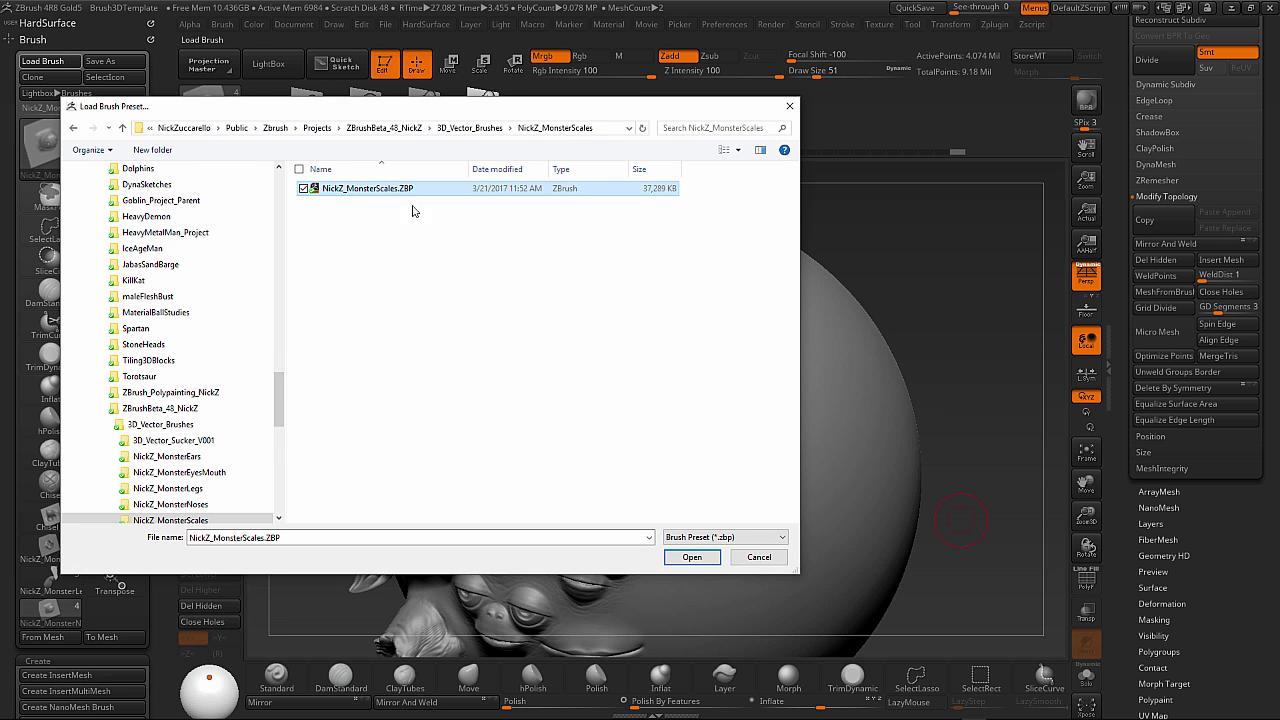
click(692, 557)
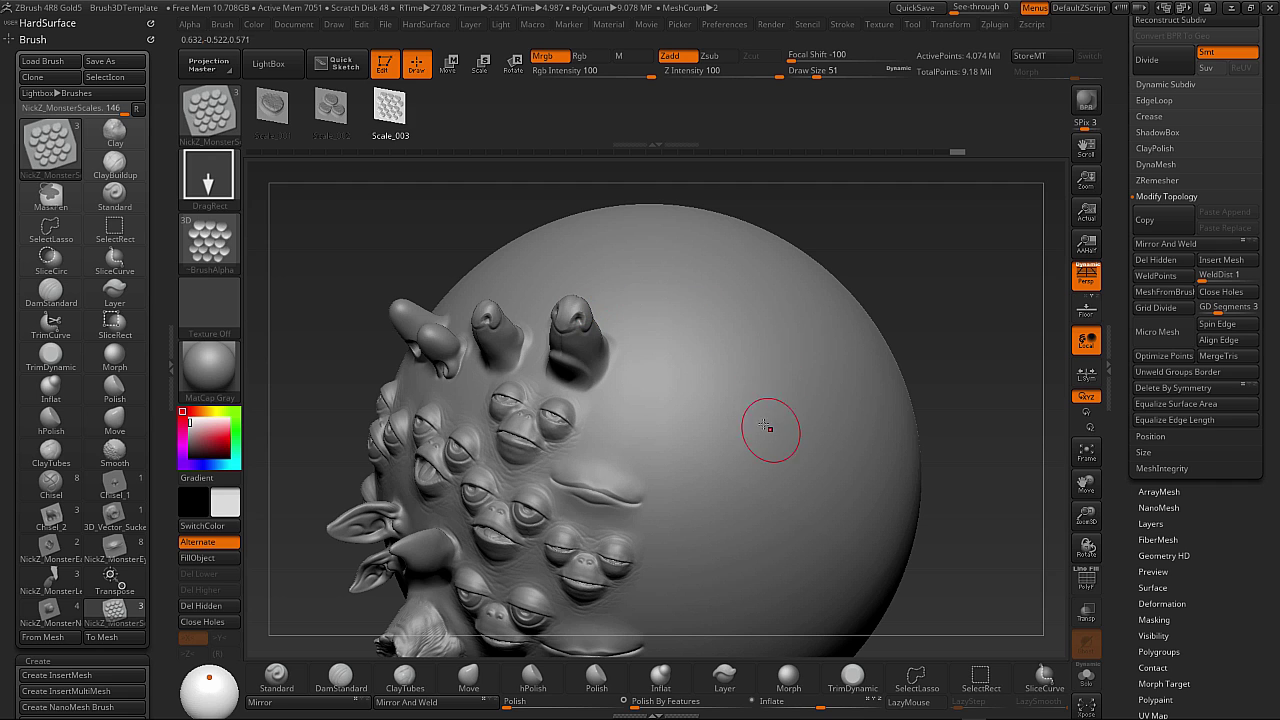
Draw a single Scale_001 scale on the bare side of the sphere near the noses and smooth around it.
click(273, 108)
drag(914, 297, 888, 316)
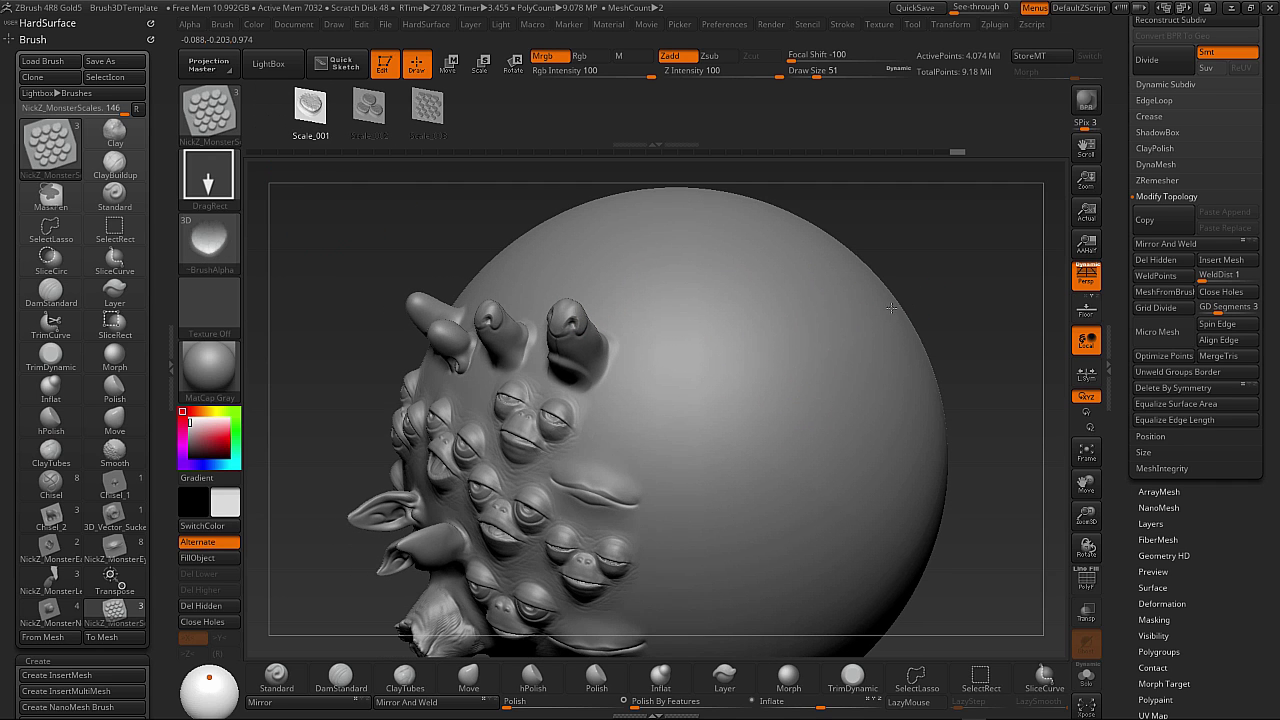
mouse_move(673, 402)
mouse_down()
mouse_move(700, 415)
mouse_move(708, 350)
mouse_move(689, 329)
mouse_up()
drag(972, 302, 864, 341)
mouse_move(578, 457)
shift+mouse_down()
mouse_move(566, 449)
mouse_move(628, 381)
shift+mouse_up()
mouse_move(966, 308)
mouse_down()
mouse_move(976, 279)
mouse_move(946, 287)
mouse_up()
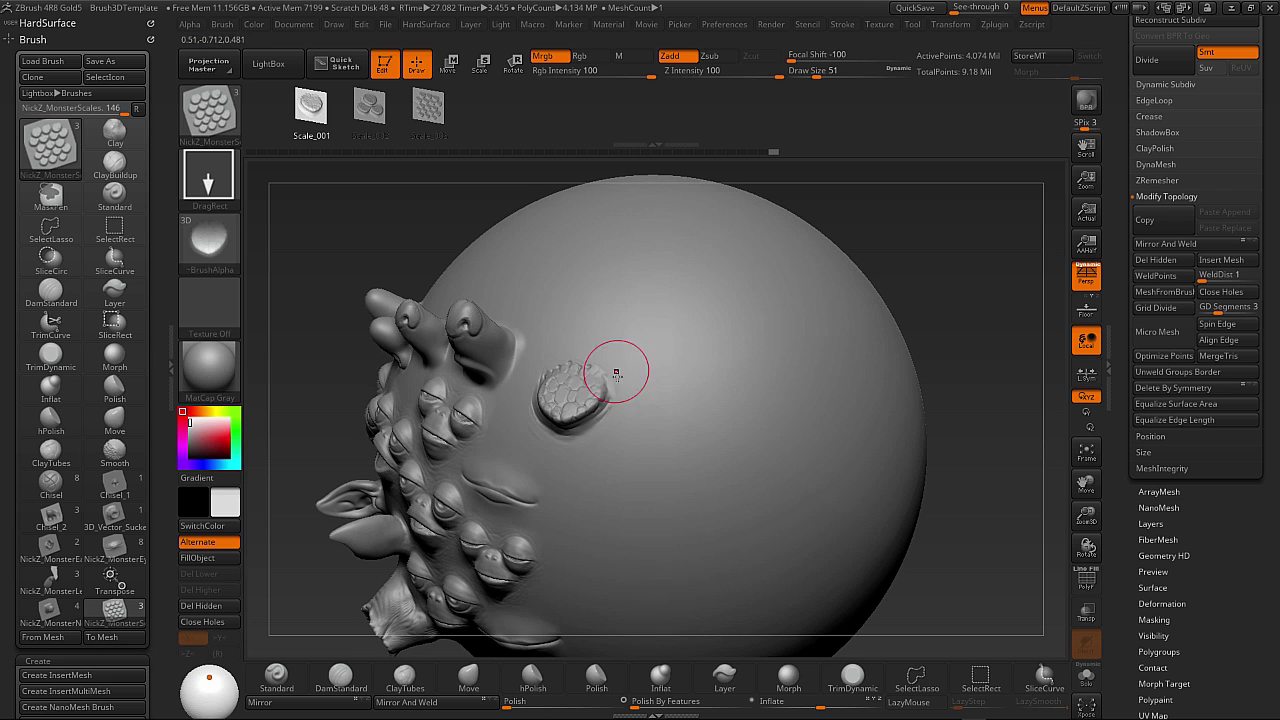
Draw a three-scale Scale_002 cluster below the single scale and smooth the surface around it.
key(Right)
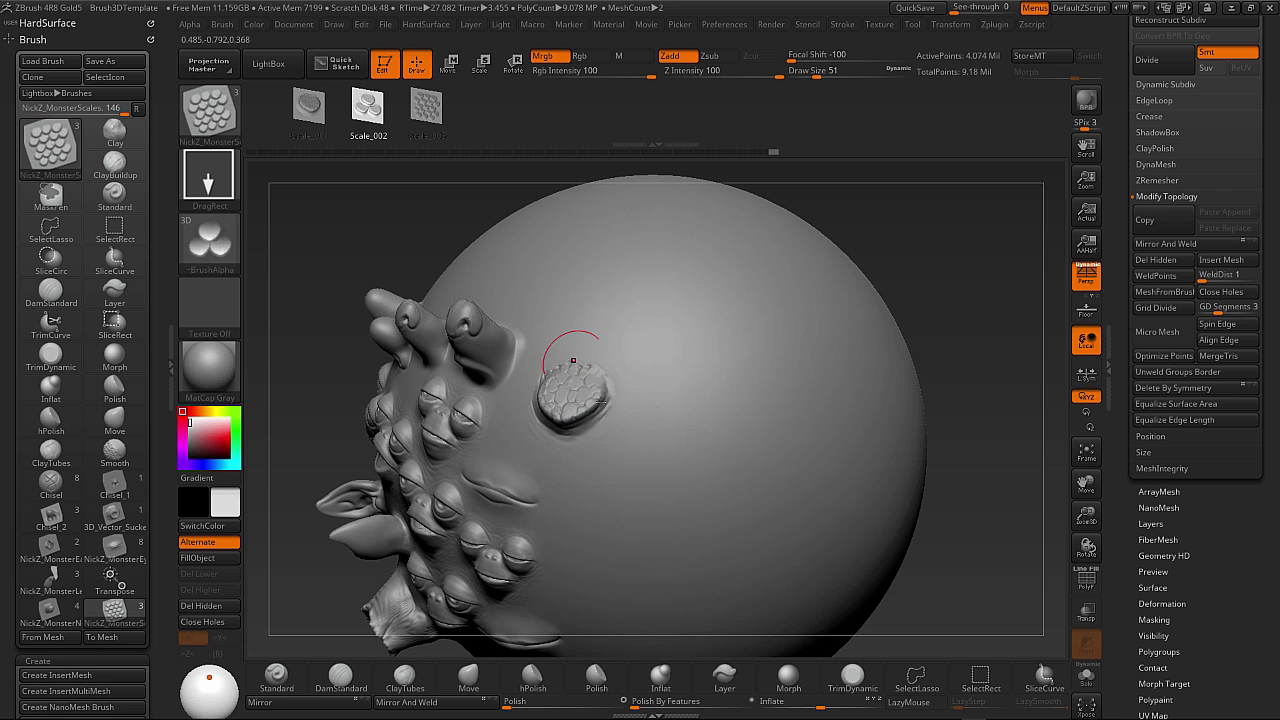
mouse_move(608, 498)
mouse_down()
mouse_move(640, 428)
mouse_move(633, 412)
mouse_up()
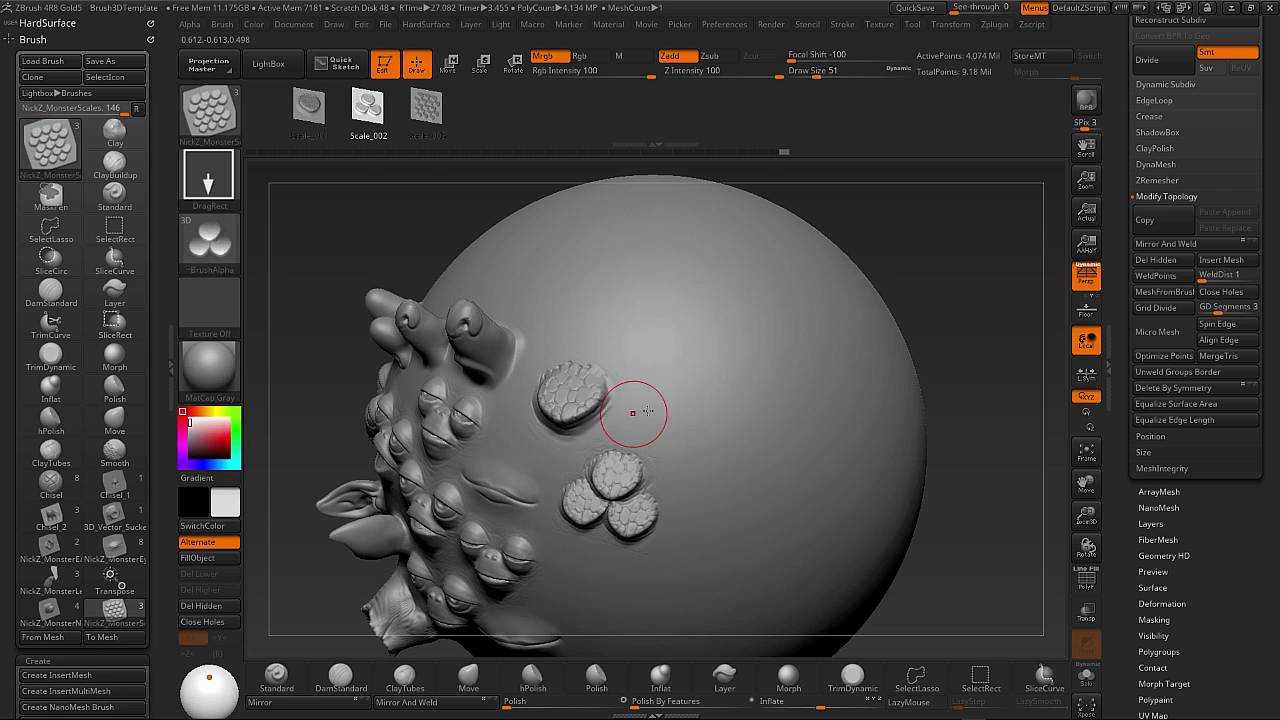
alt+drag(975, 412, 935, 345)
mouse_move(836, 516)
mouse_down()
mouse_move(860, 532)
mouse_move(857, 580)
mouse_up()
key(shift)
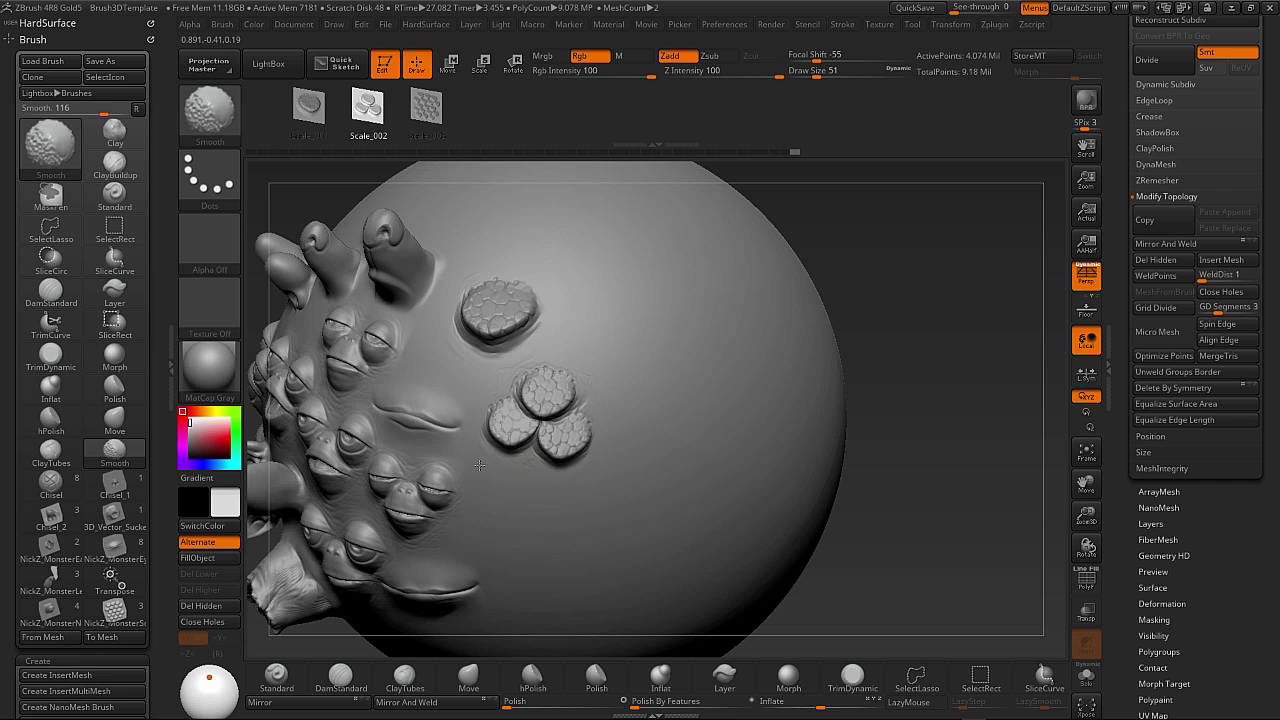
drag(956, 379, 934, 398)
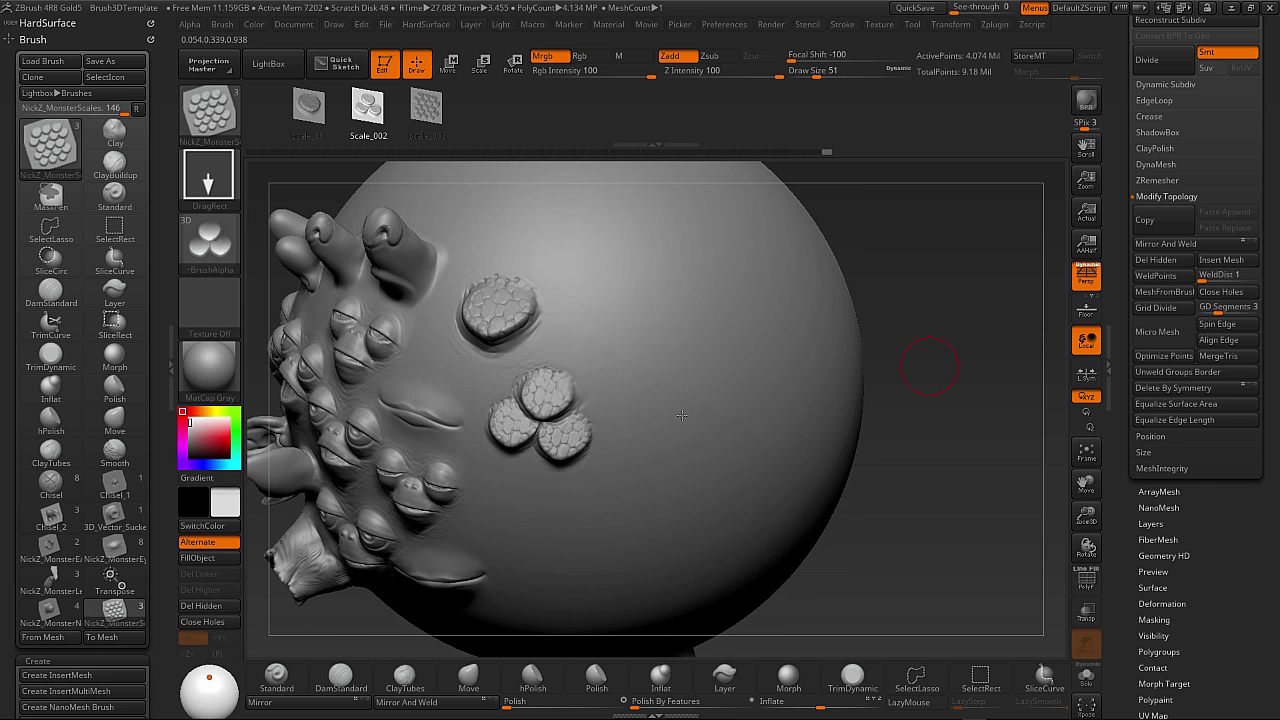
Surround the first scale cluster with smaller Scale_002 clusters above, beside and below it, undoing and redrawing misplaced ones.
drag(603, 405, 581, 294)
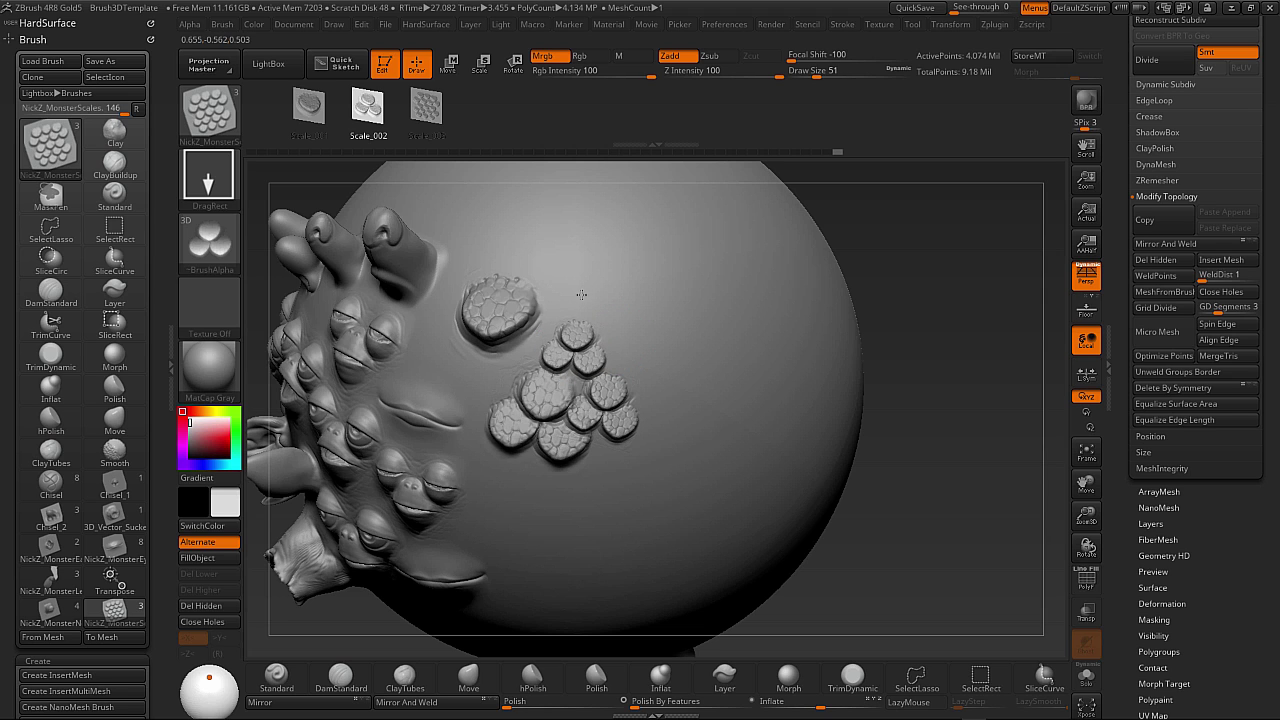
drag(480, 386, 488, 329)
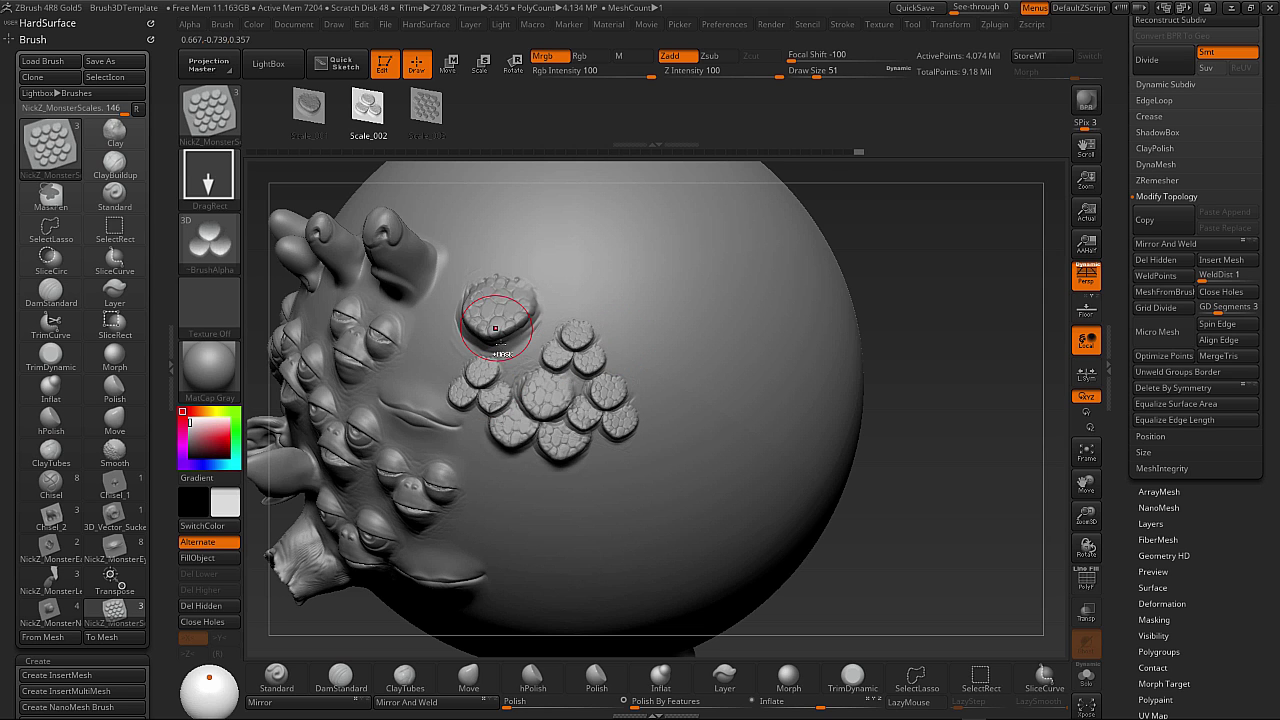
key(ctrl+z)
drag(486, 376, 501, 316)
drag(624, 447, 640, 410)
drag(514, 466, 576, 400)
key(ctrl+z)
Draw three Scale_003 scale patches beside and above the Scale_002 clusters, undoing and redrawing one of them, and smooth around them.
click(427, 108)
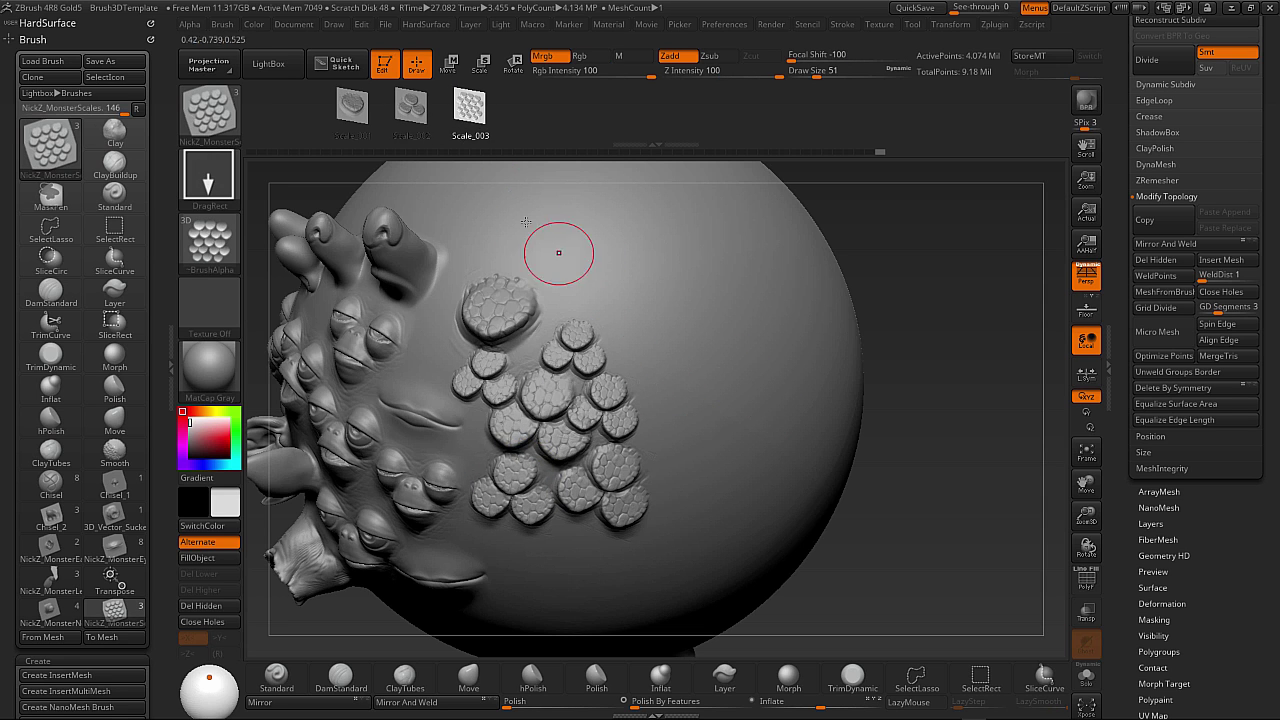
drag(915, 348, 875, 350)
mouse_move(701, 434)
mouse_down()
mouse_move(699, 303)
mouse_move(657, 213)
mouse_move(656, 172)
mouse_up()
drag(780, 336, 796, 237)
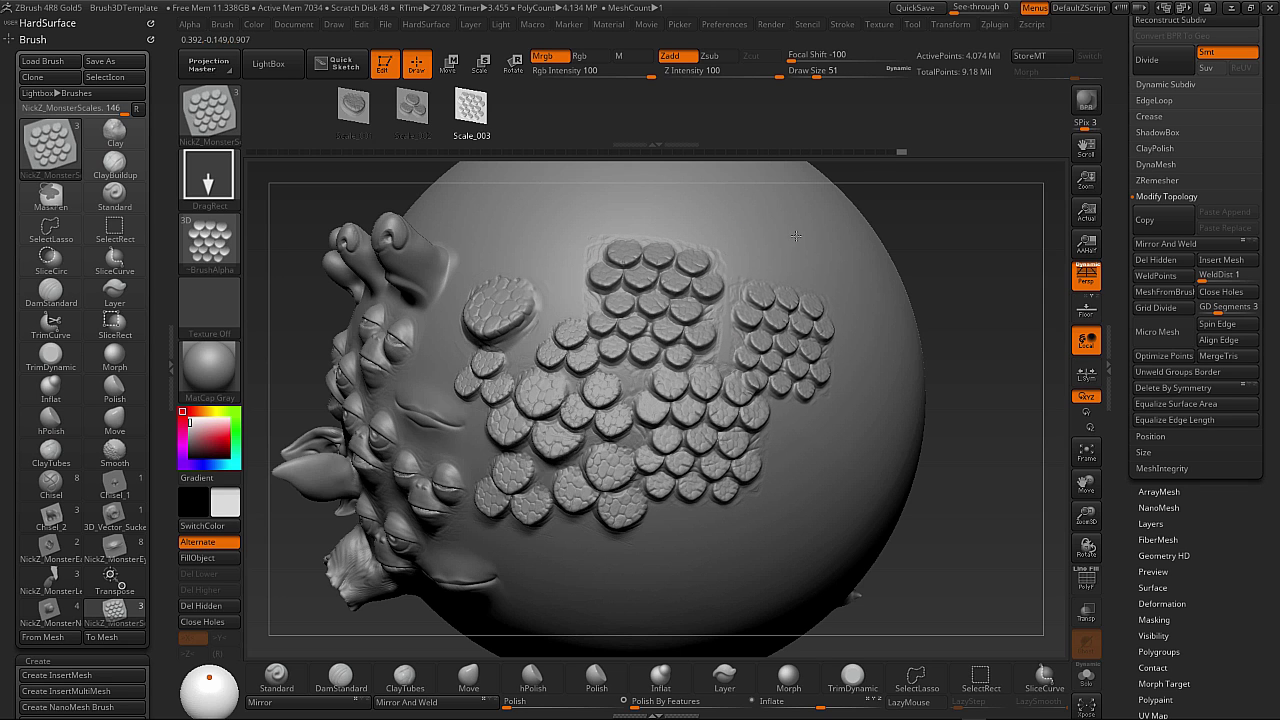
key(ctrl+z)
drag(776, 316, 792, 206)
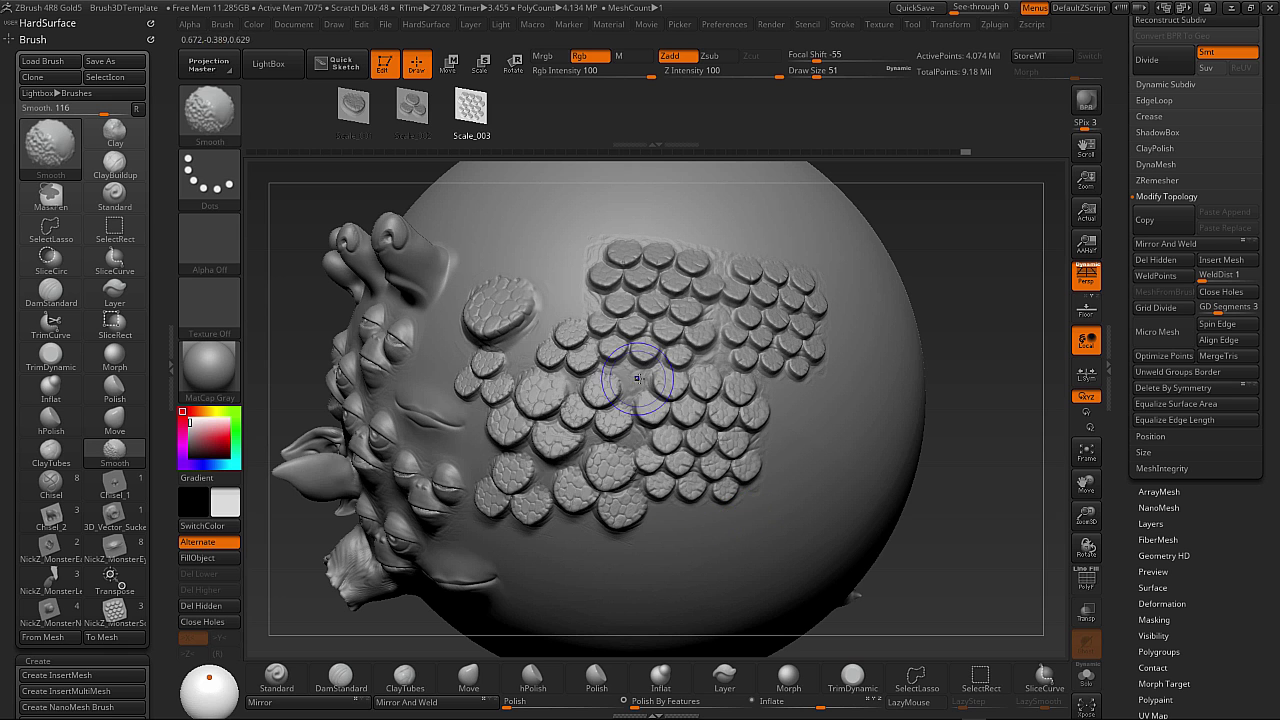
mouse_move(965, 453)
mouse_down()
mouse_move(940, 442)
mouse_move(927, 464)
mouse_move(905, 458)
mouse_up()
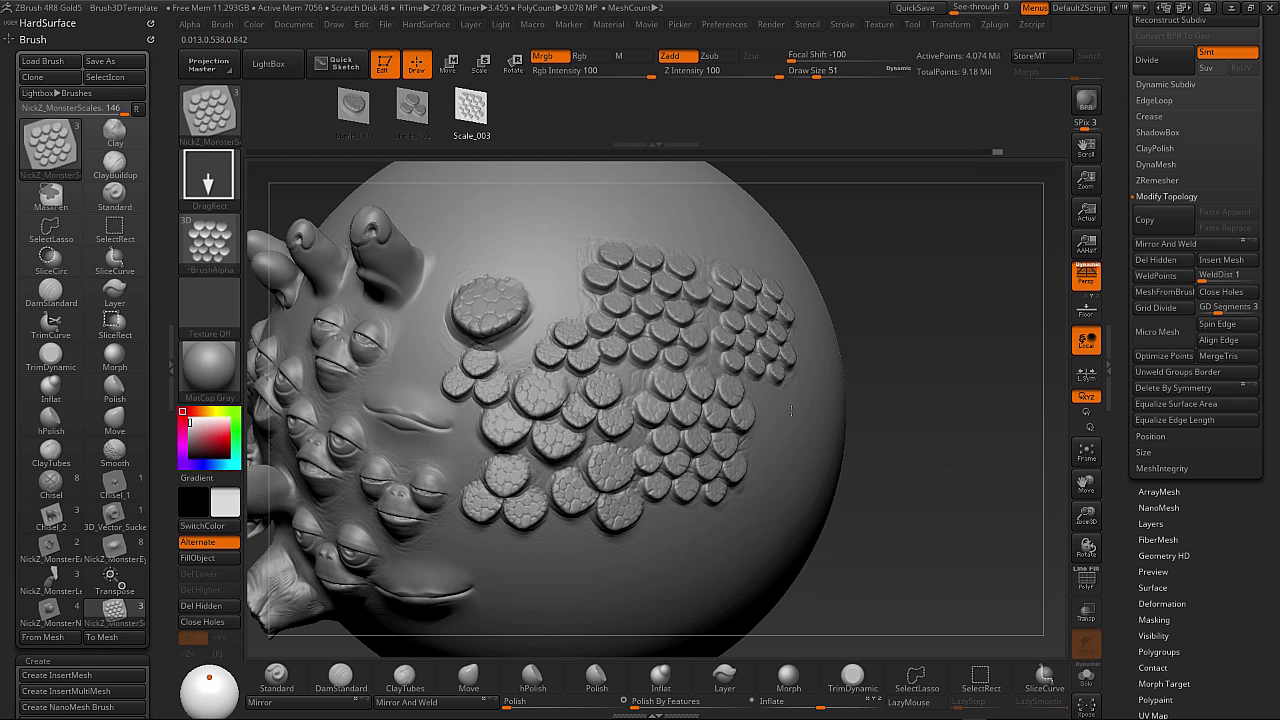
Fill the gaps between the Scale_003 patches with individual Scale_001 scales, undoing a misplaced one, and smooth around them.
click(353, 106)
drag(914, 338, 715, 336)
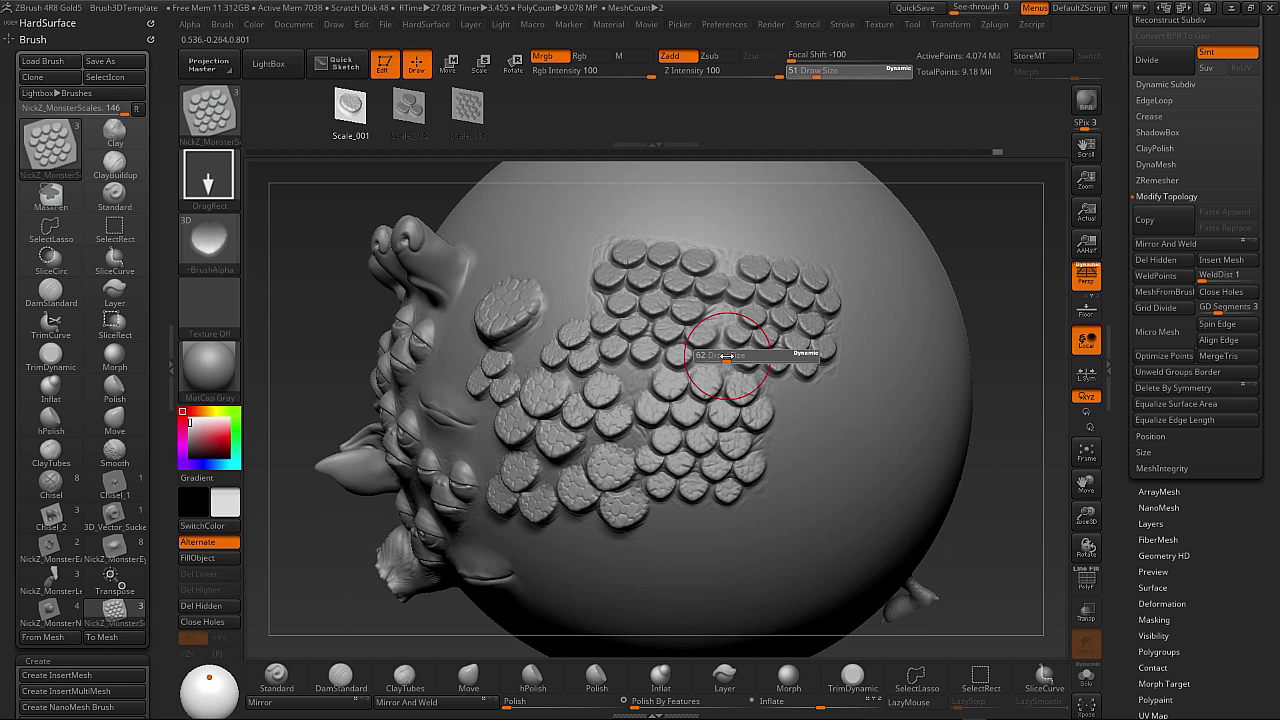
key(ctrl)
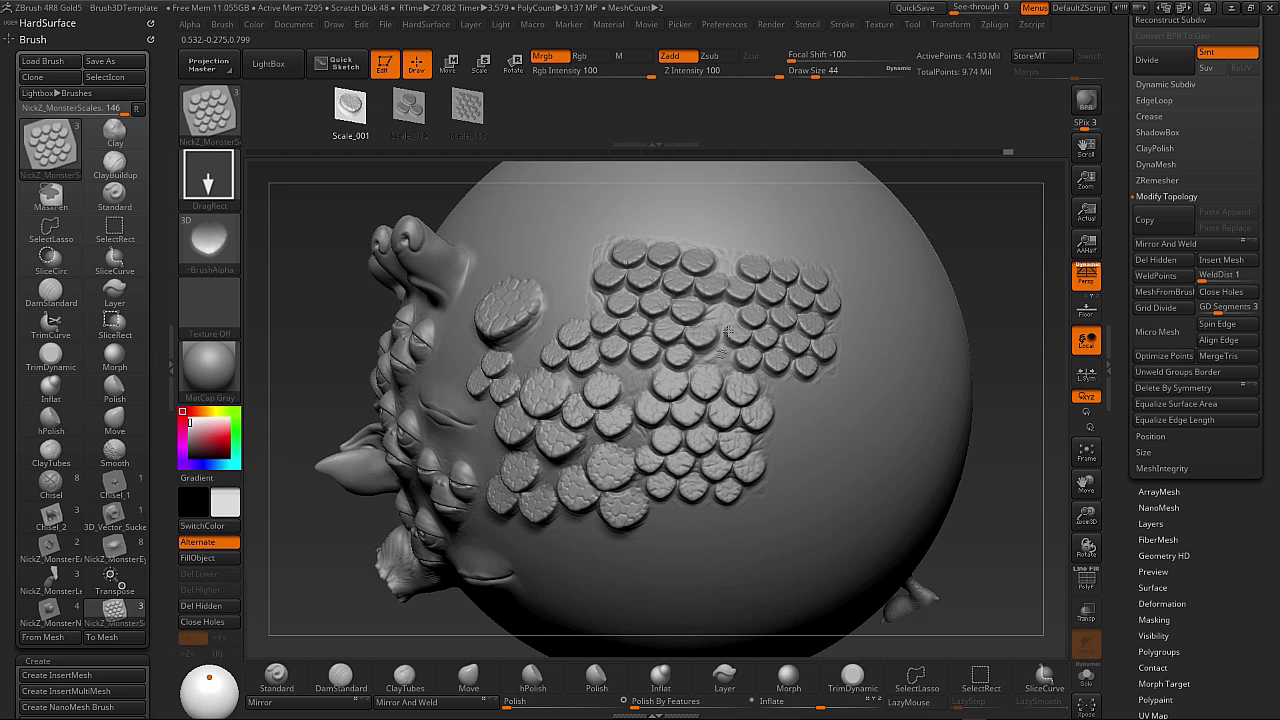
drag(729, 325, 731, 321)
key(ctrl+z)
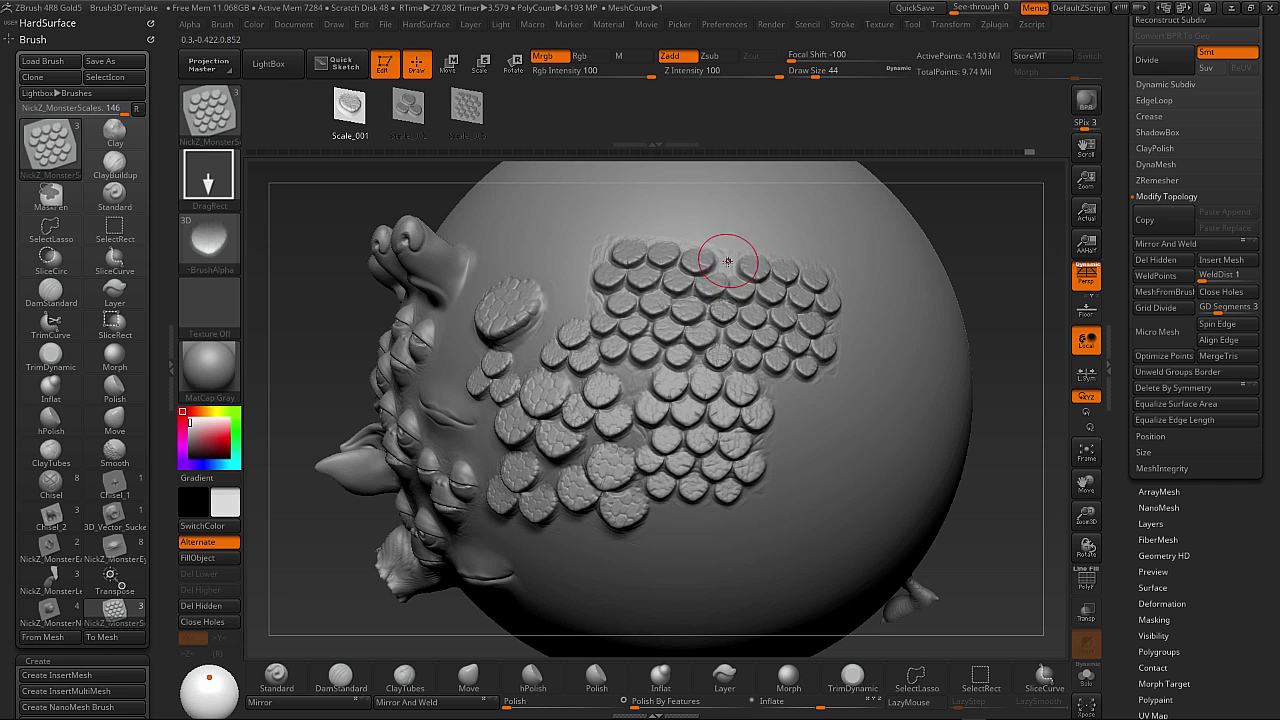
key(shift)
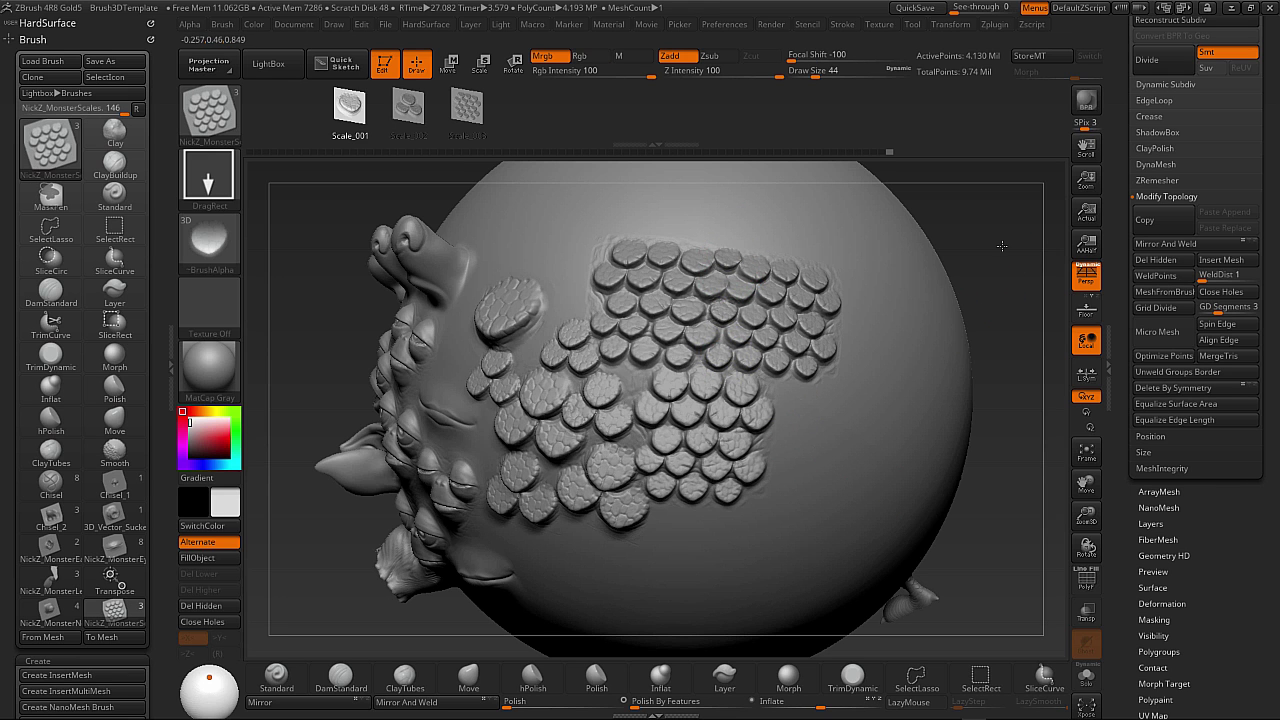
Load the brush preset NickZ_MonsterHorns_Brushes.ZBP from the NickZ_MosterHorns folder.
key(f)
mouse_move(970, 213)
mouse_down()
mouse_move(949, 277)
mouse_move(901, 340)
mouse_up()
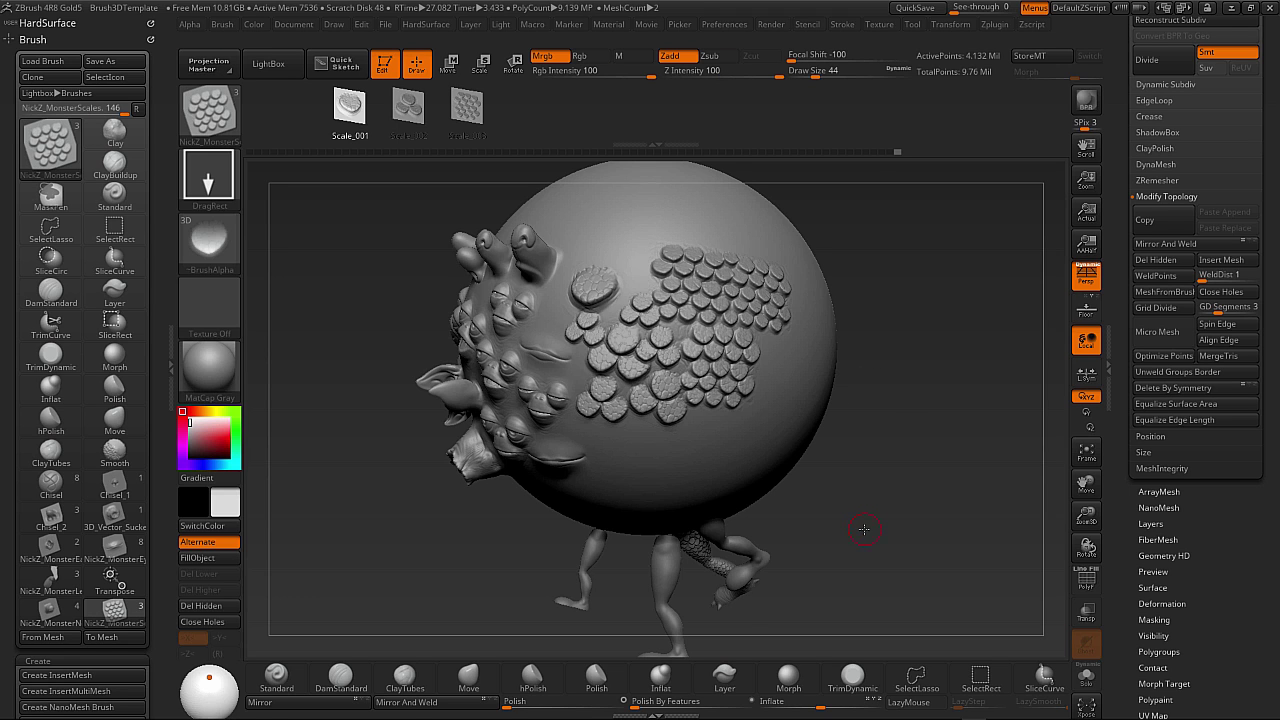
mouse_move(864, 530)
mouse_down()
mouse_move(848, 536)
mouse_move(883, 413)
mouse_move(893, 452)
mouse_up()
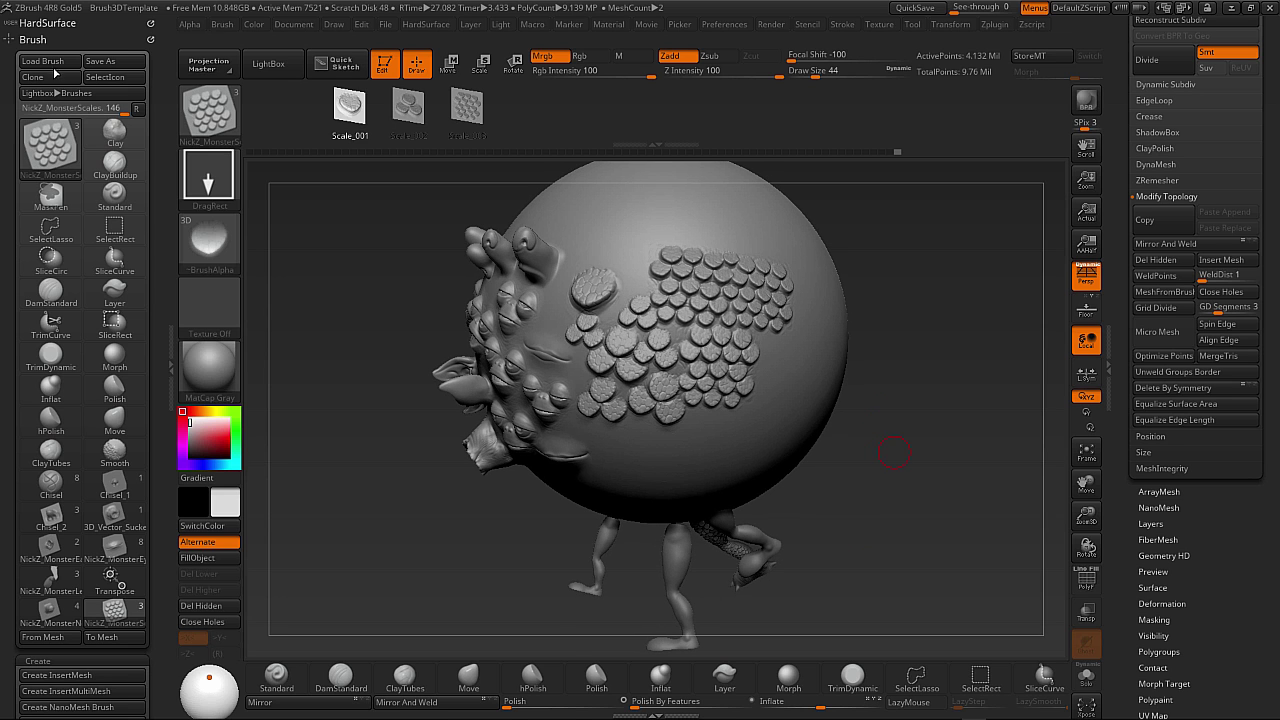
click(56, 61)
click(467, 128)
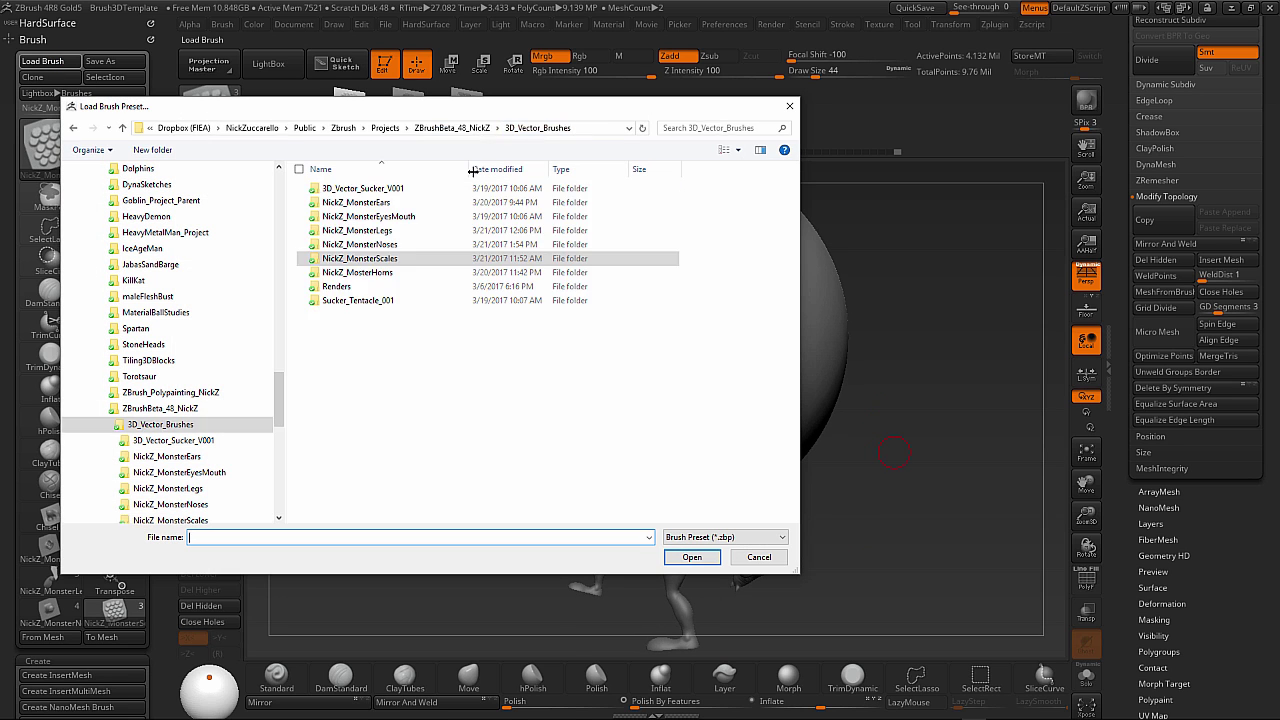
double_click(399, 274)
click(383, 188)
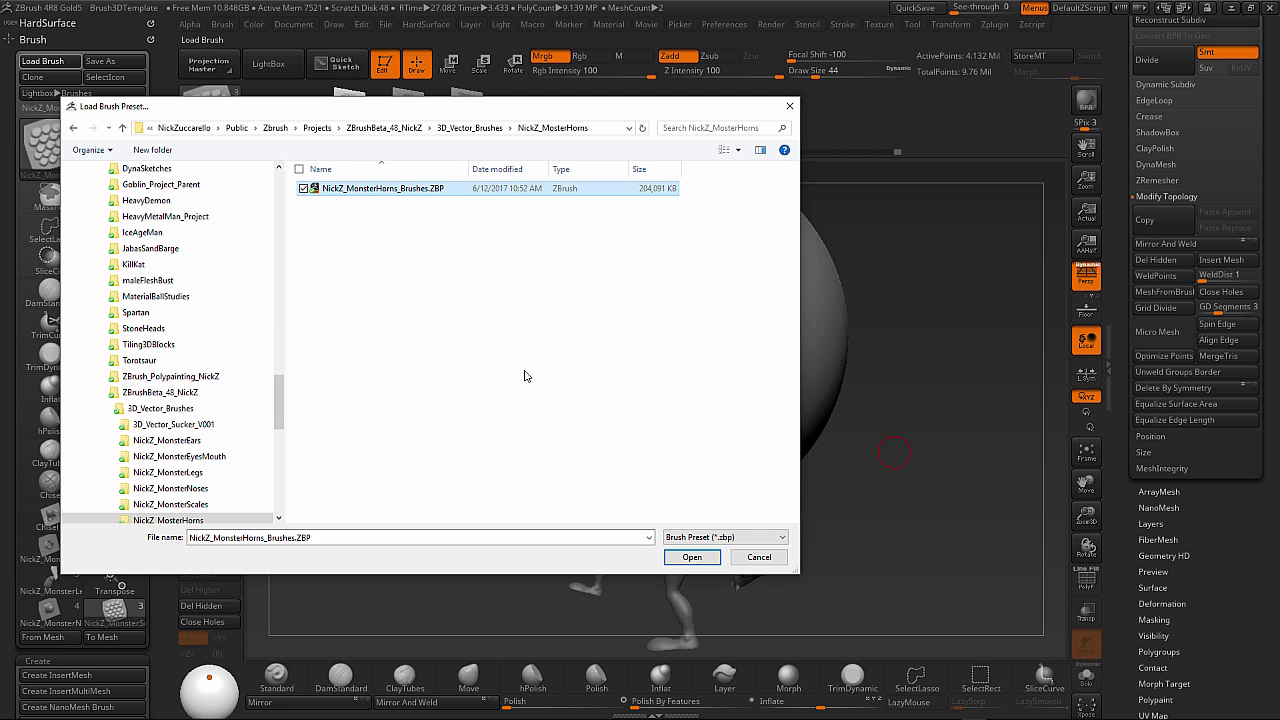
click(691, 557)
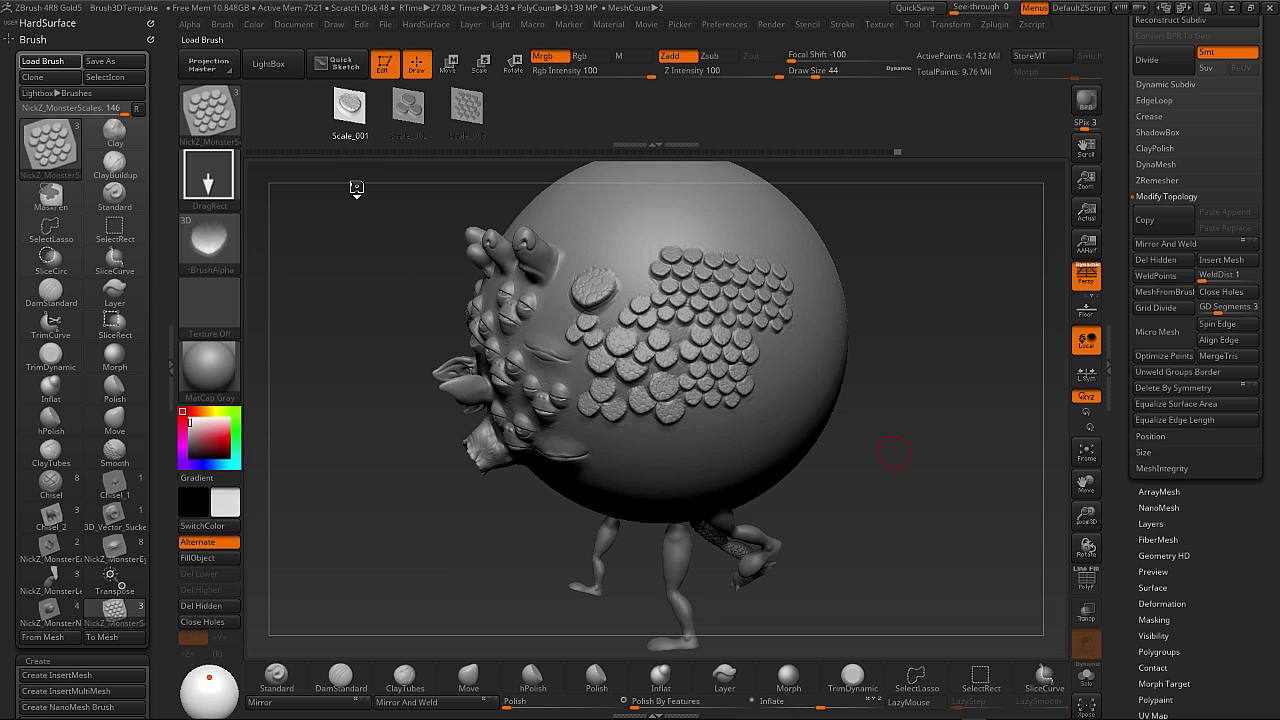
Draw two small horns with the first Monster_Horn shape on the sphere above the single large scale.
click(274, 118)
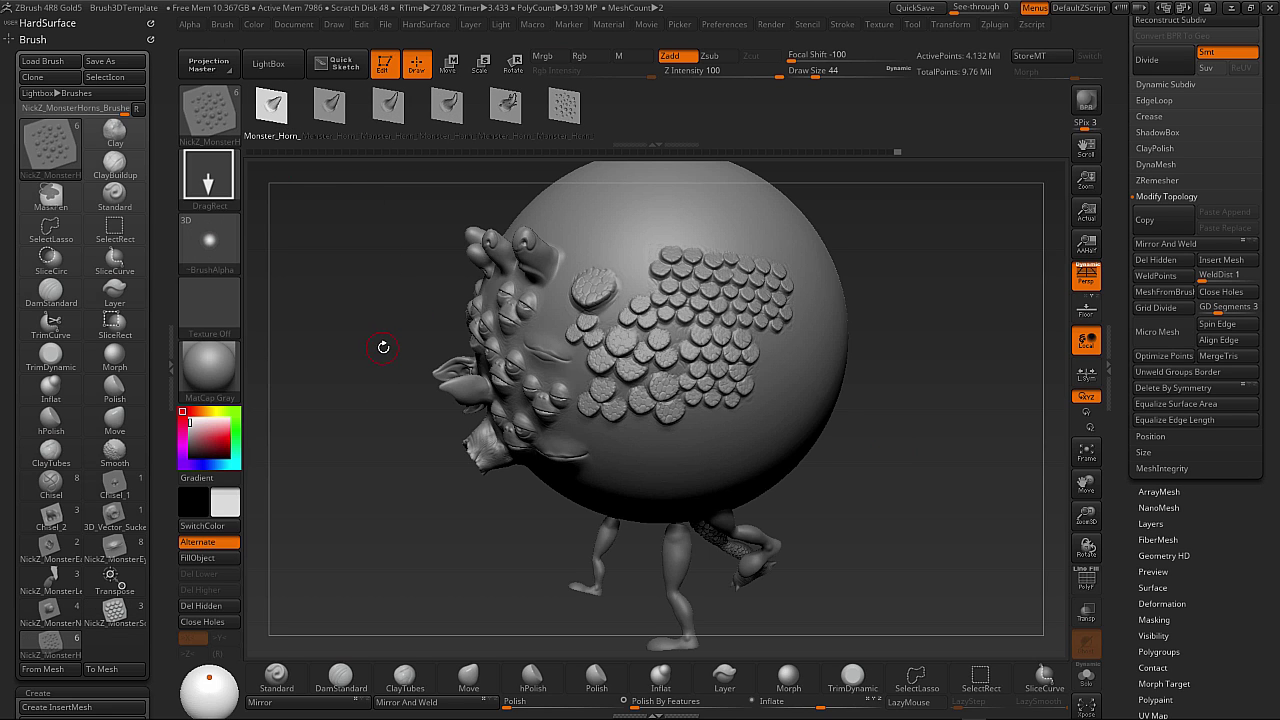
key(u)
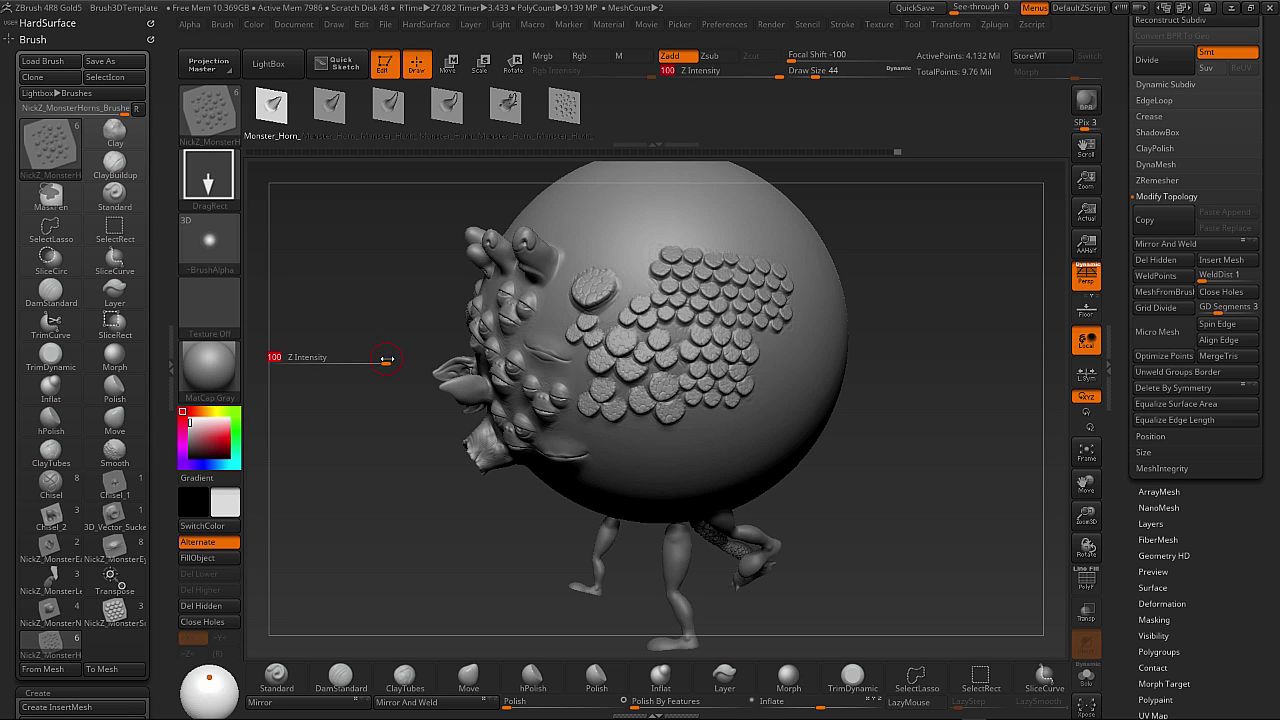
alt+drag(385, 461, 363, 545)
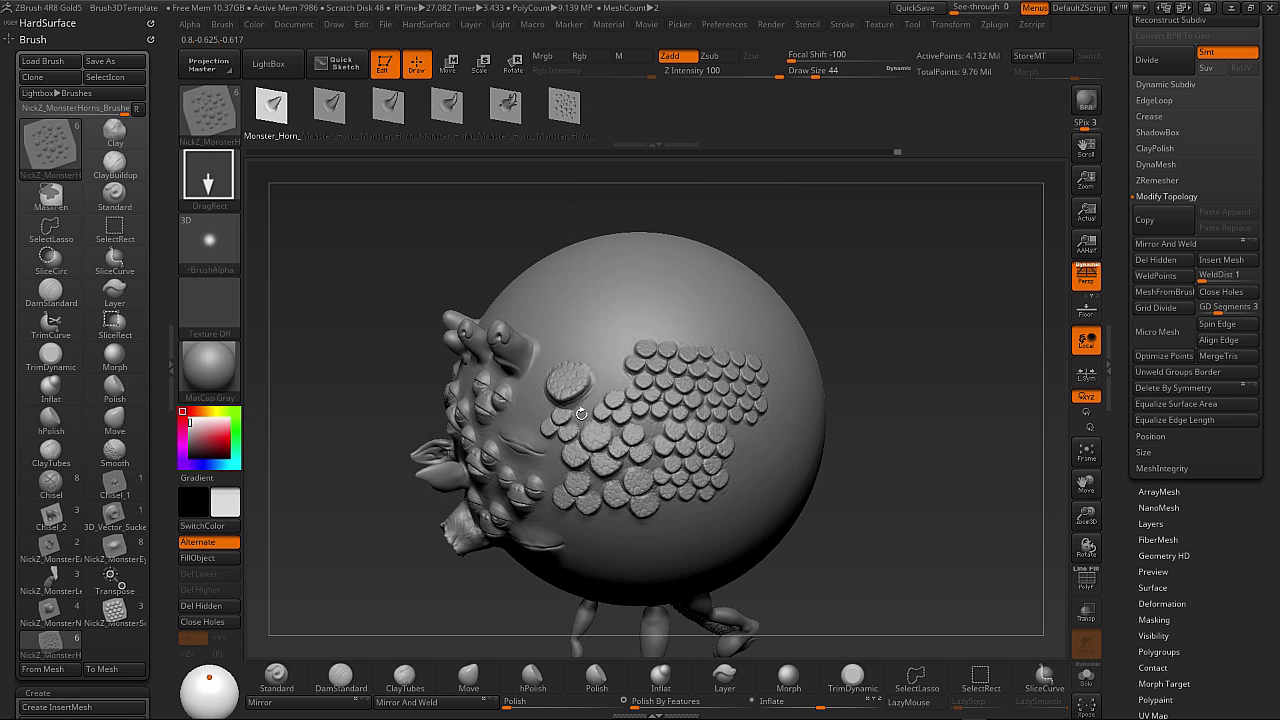
drag(871, 291, 940, 312)
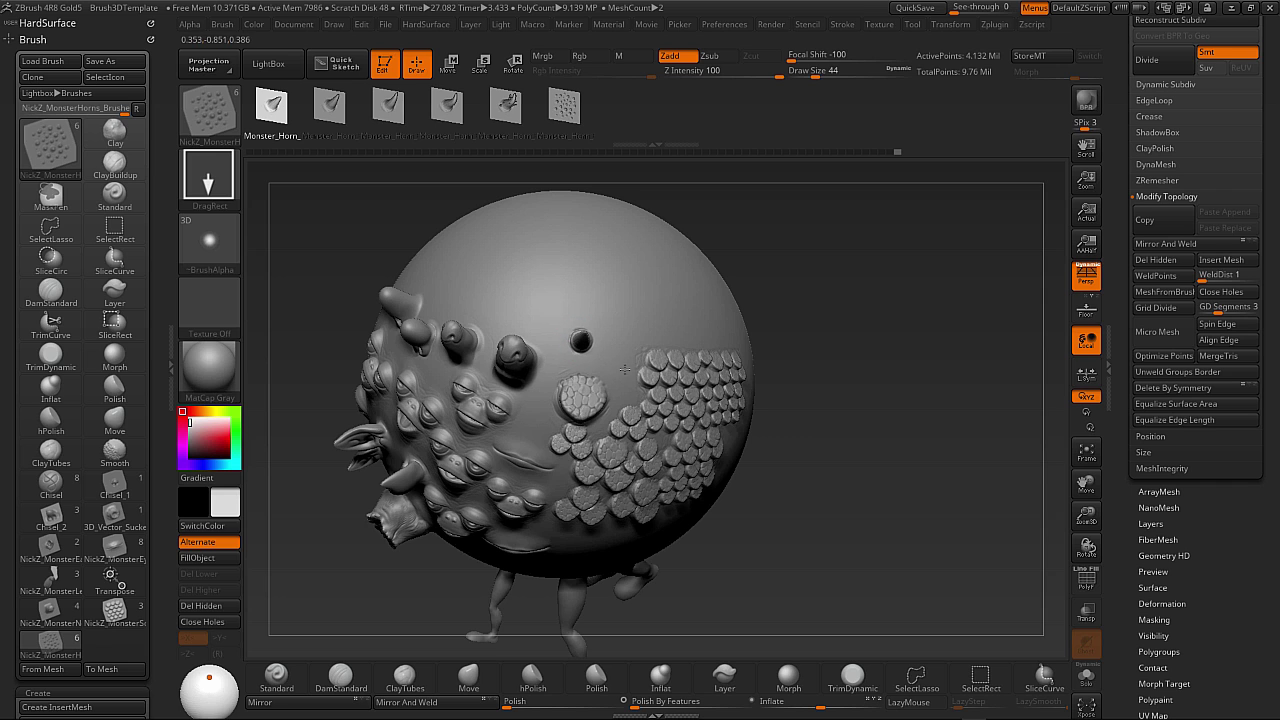
drag(801, 297, 528, 318)
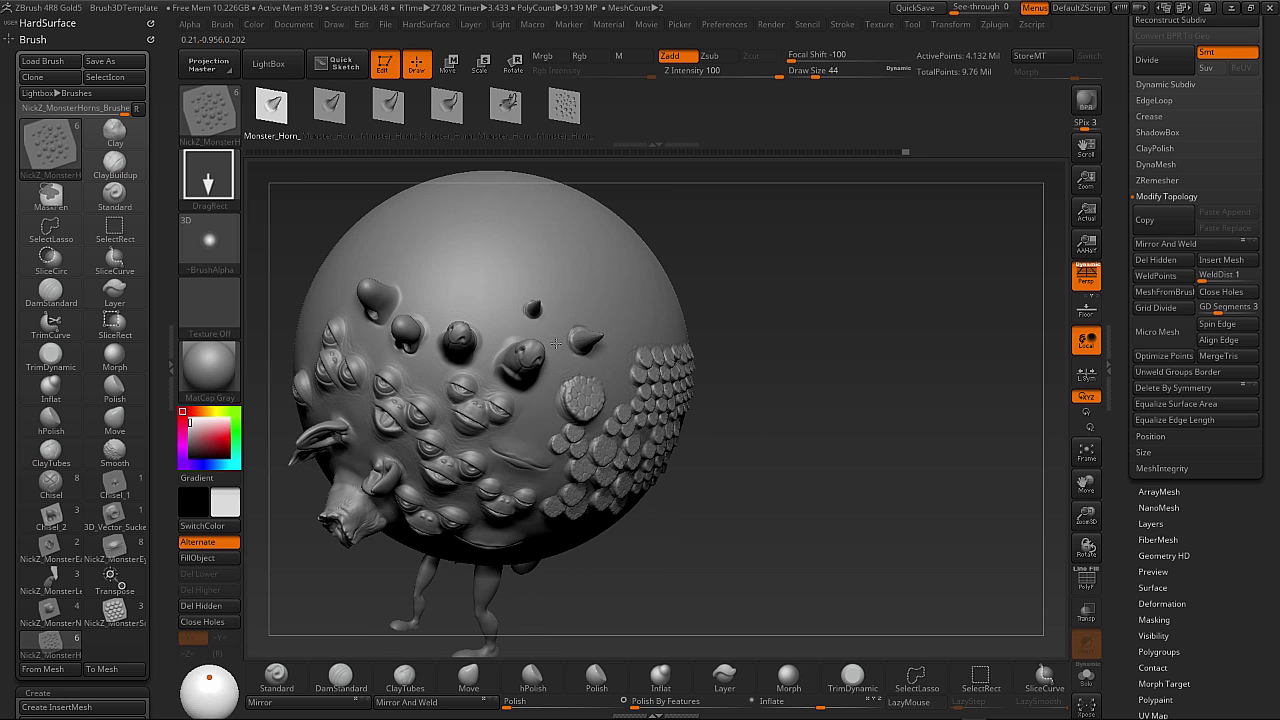
Draw long horns with the second and third Monster_Horn shapes beside the small horns, above the scale patches.
key(Right)
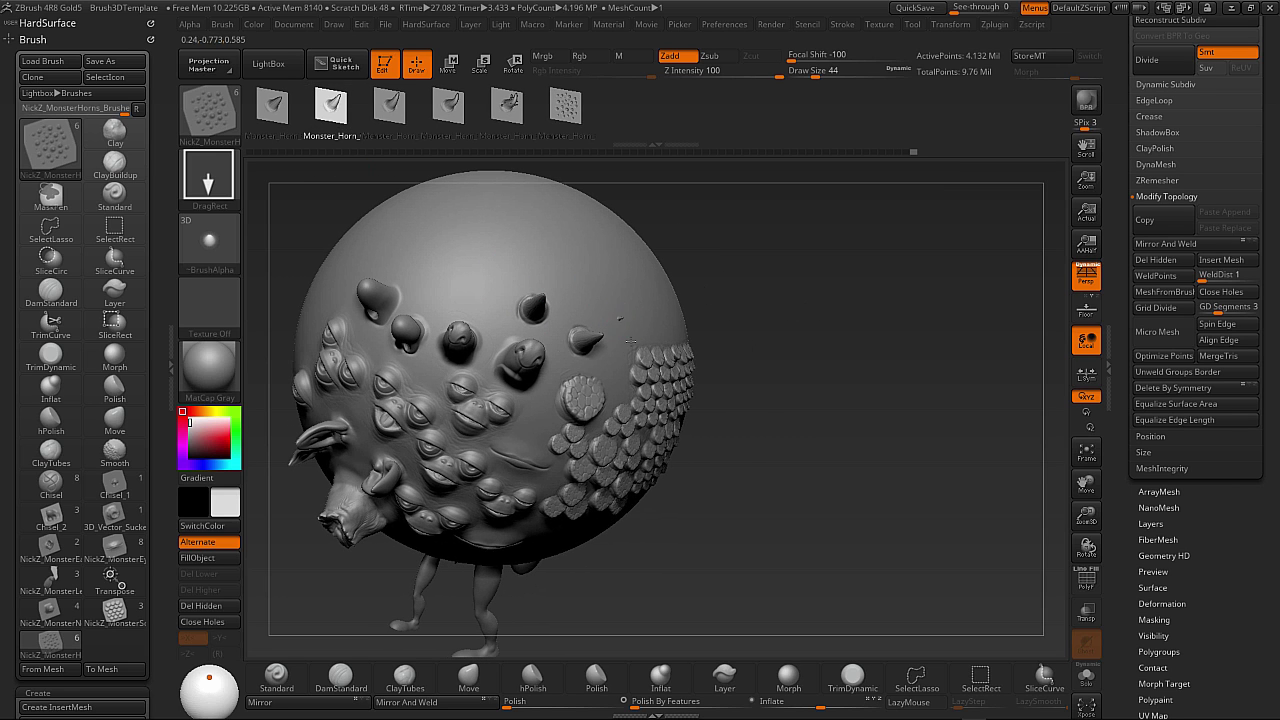
mouse_move(757, 306)
mouse_down()
mouse_move(737, 400)
mouse_move(764, 341)
mouse_move(745, 335)
mouse_up()
key(Right)
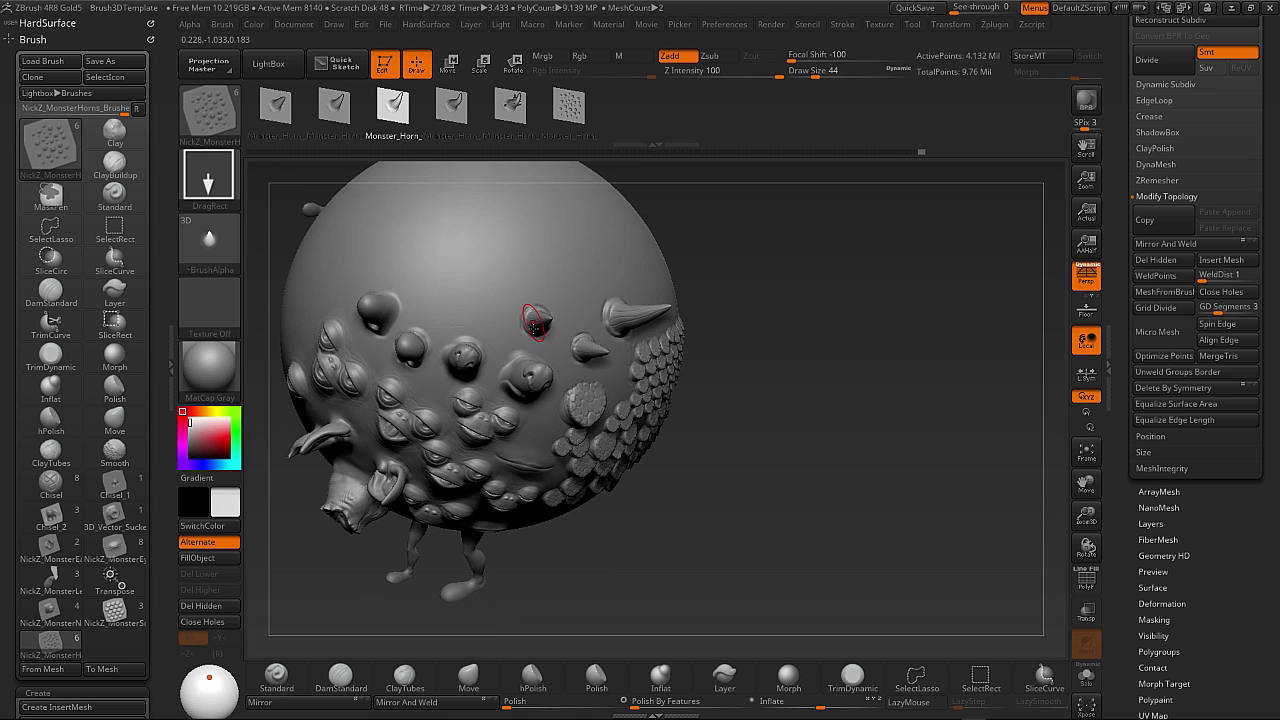
drag(588, 313, 627, 219)
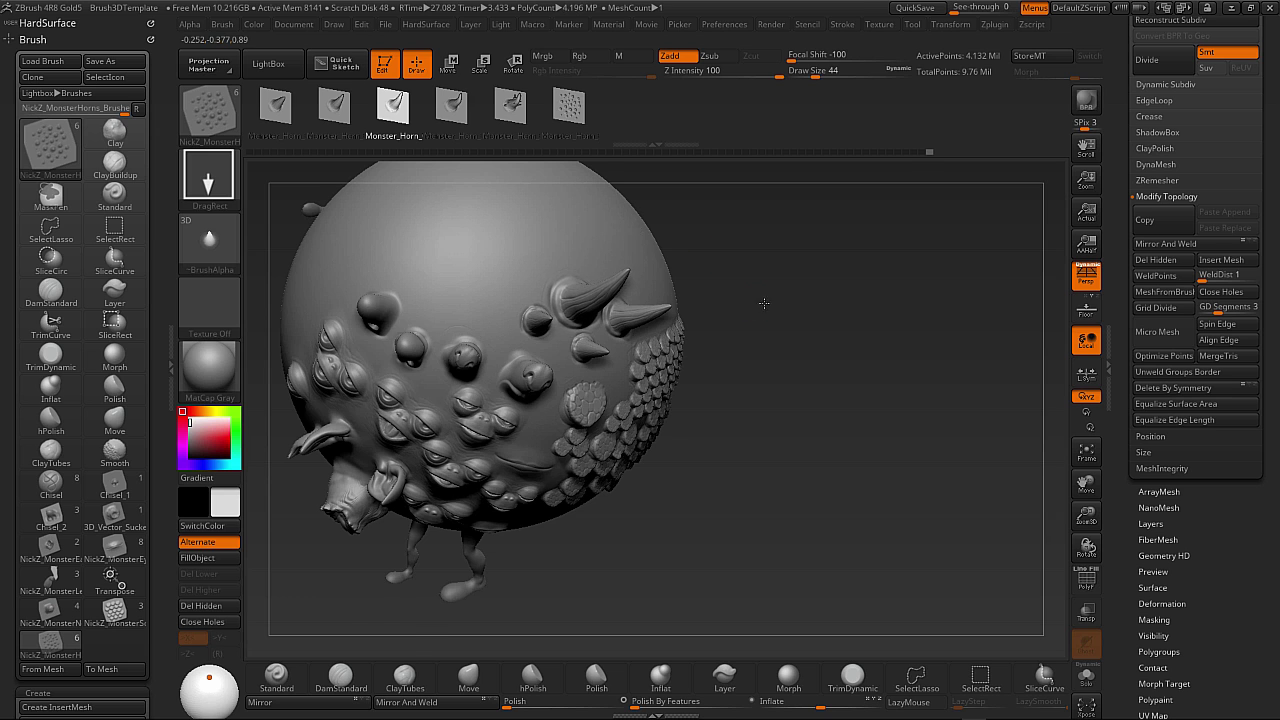
Add a curved horn with the fourth Monster_Horn shape and a large multi-spiked horn with the fifth above the noses.
drag(763, 303, 720, 300)
key(Right)
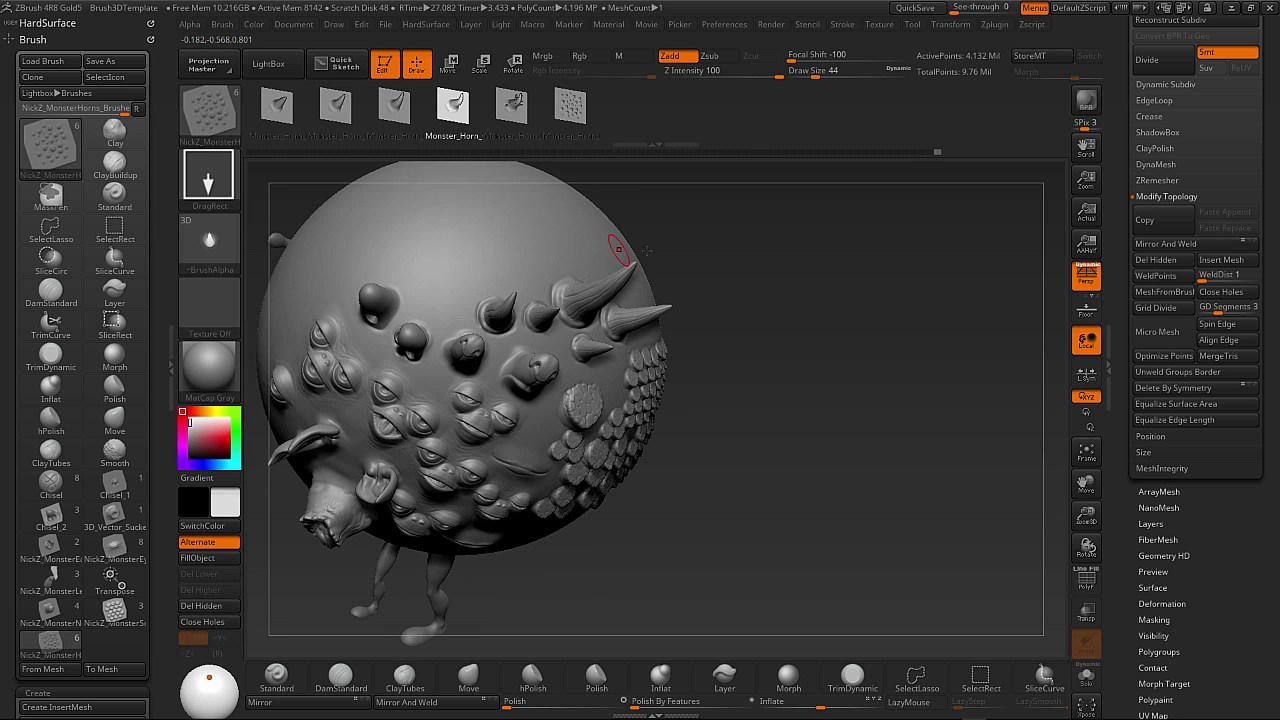
mouse_move(646, 252)
mouse_down()
mouse_move(754, 294)
mouse_move(703, 263)
mouse_move(684, 283)
mouse_up()
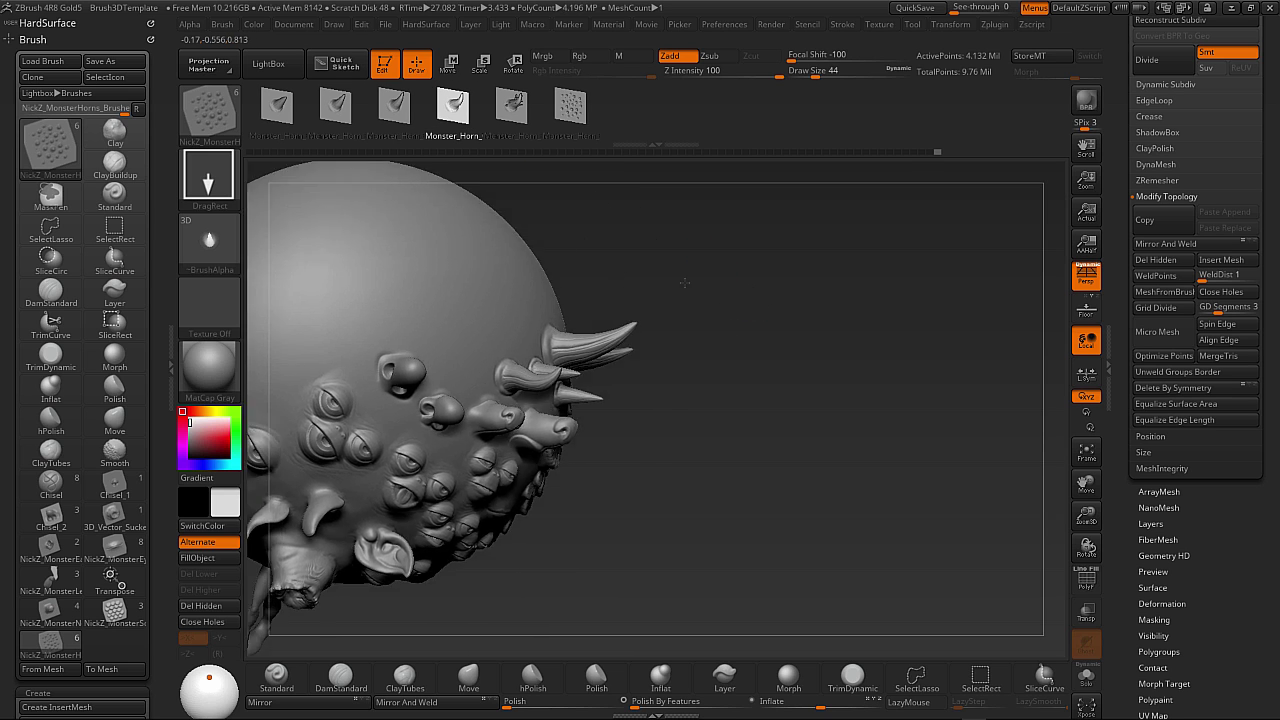
click(515, 106)
drag(536, 370, 613, 227)
drag(709, 387, 492, 349)
Draw patches of scattered bumps with the sixth Monster_Horn shape above the scales and on the front below the mouths.
mouse_move(860, 473)
mouse_down()
mouse_move(910, 470)
mouse_move(817, 477)
mouse_move(780, 453)
mouse_move(664, 211)
mouse_up()
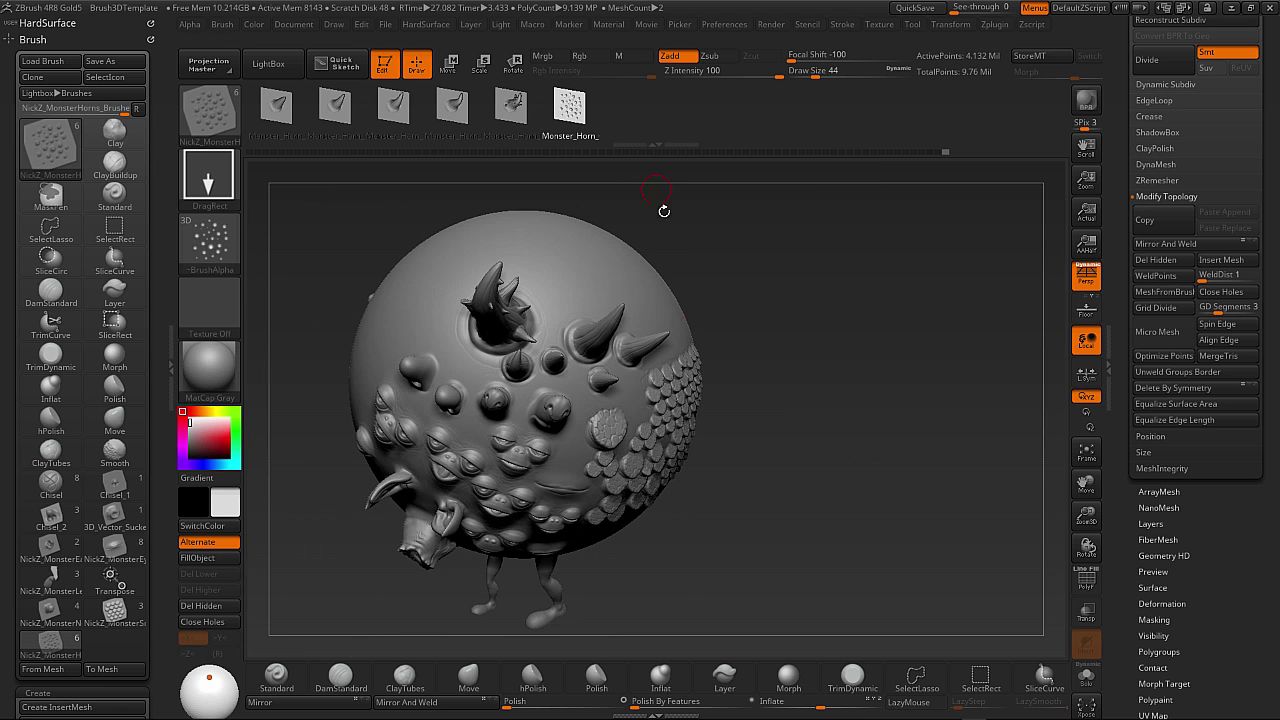
drag(832, 333, 722, 320)
mouse_move(664, 291)
mouse_down()
mouse_move(750, 325)
mouse_move(754, 314)
mouse_up()
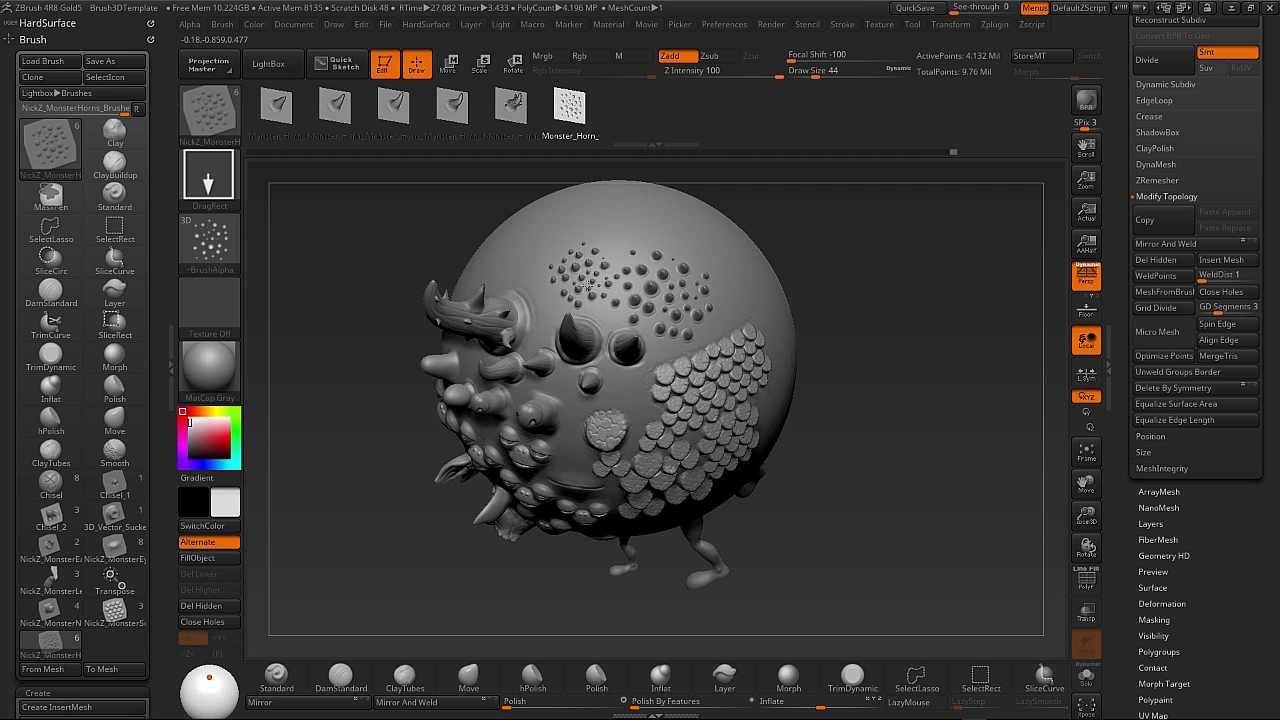
mouse_move(843, 371)
mouse_down()
mouse_move(851, 382)
mouse_move(777, 437)
mouse_move(770, 420)
mouse_up()
mouse_move(739, 478)
mouse_down()
mouse_move(726, 443)
mouse_move(737, 476)
mouse_move(706, 445)
mouse_move(727, 508)
mouse_move(794, 480)
mouse_up()
drag(1126, 216, 1127, 348)
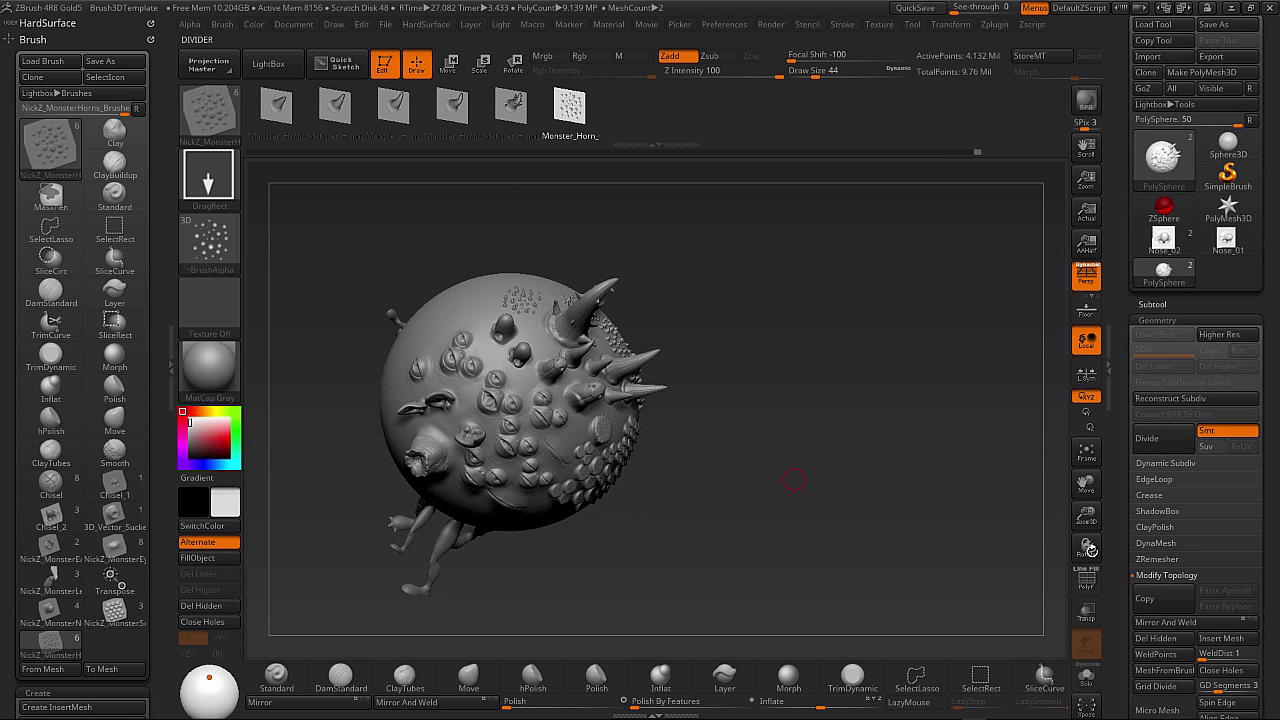
mouse_move(652, 513)
mouse_down()
mouse_move(684, 554)
mouse_move(723, 540)
mouse_move(702, 510)
mouse_move(706, 470)
mouse_move(711, 541)
mouse_move(791, 502)
mouse_move(798, 475)
mouse_move(829, 543)
mouse_move(700, 533)
mouse_up()
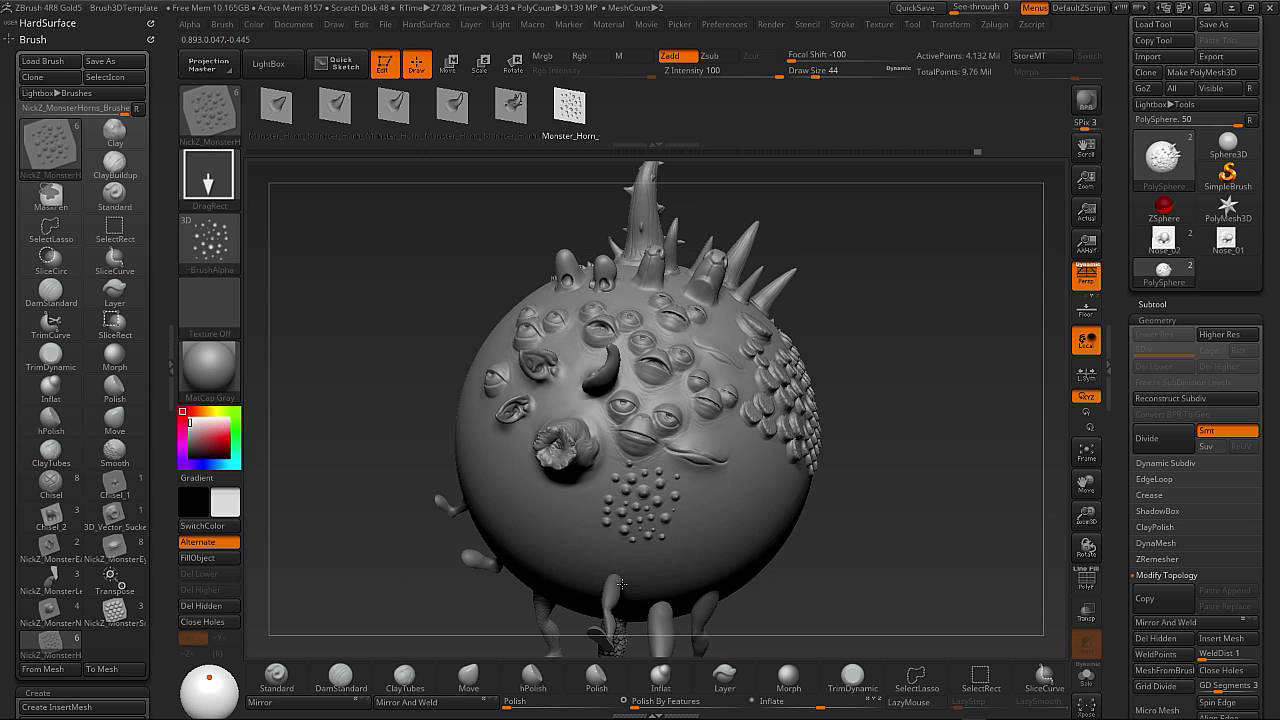